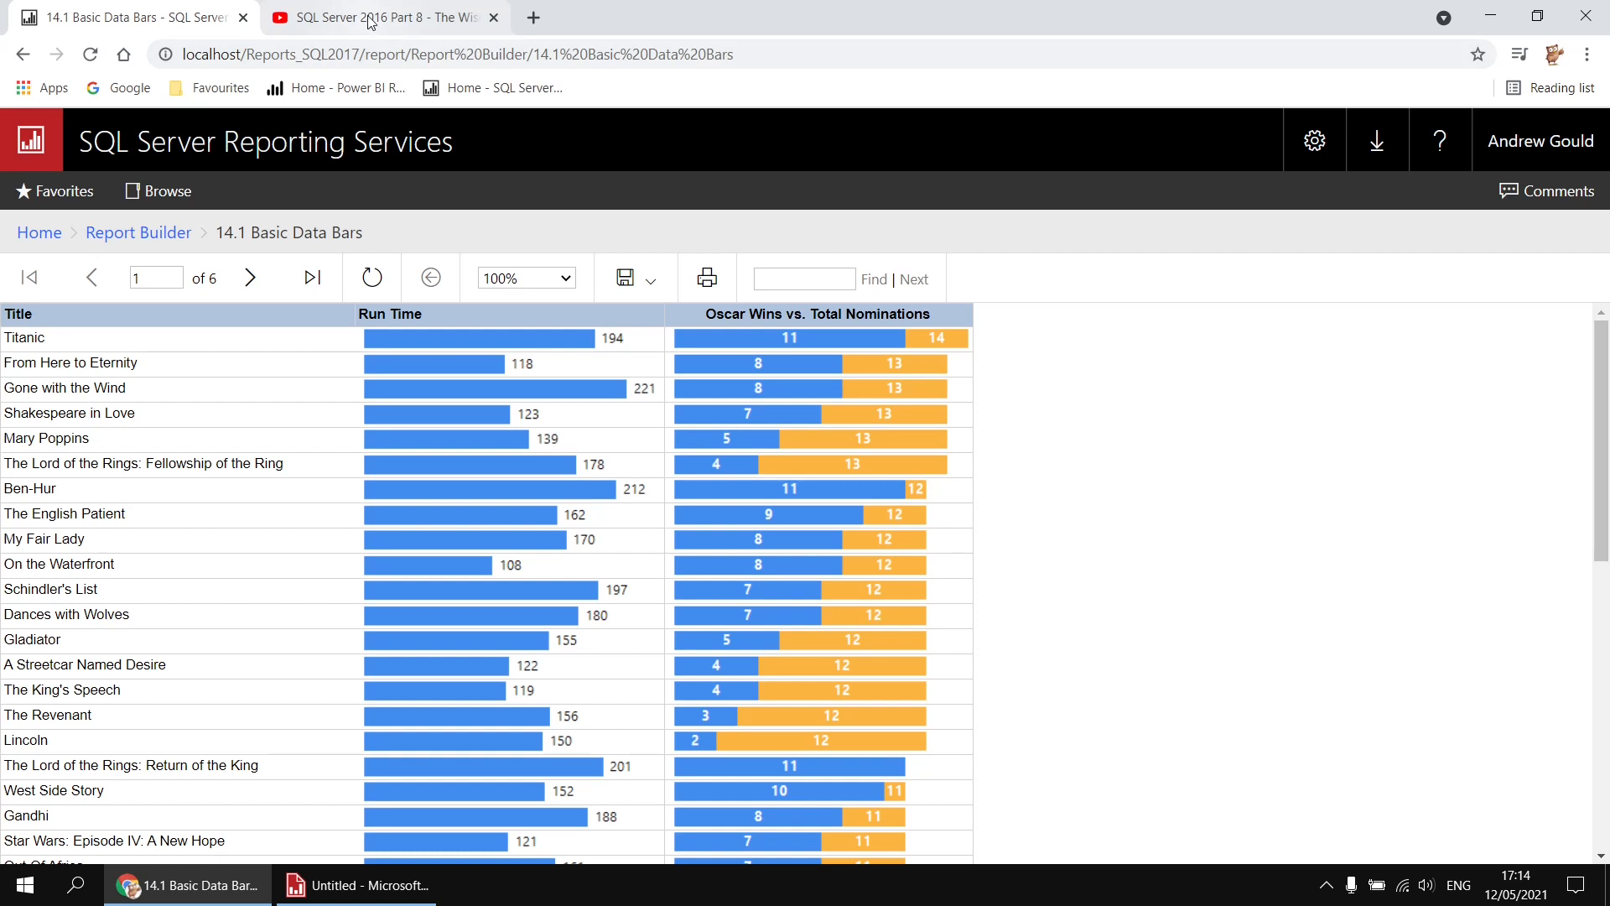
View the Wise Owl Movies Database video page in the browser, and switch to Microsoft Report Builder.
left_click(370, 19)
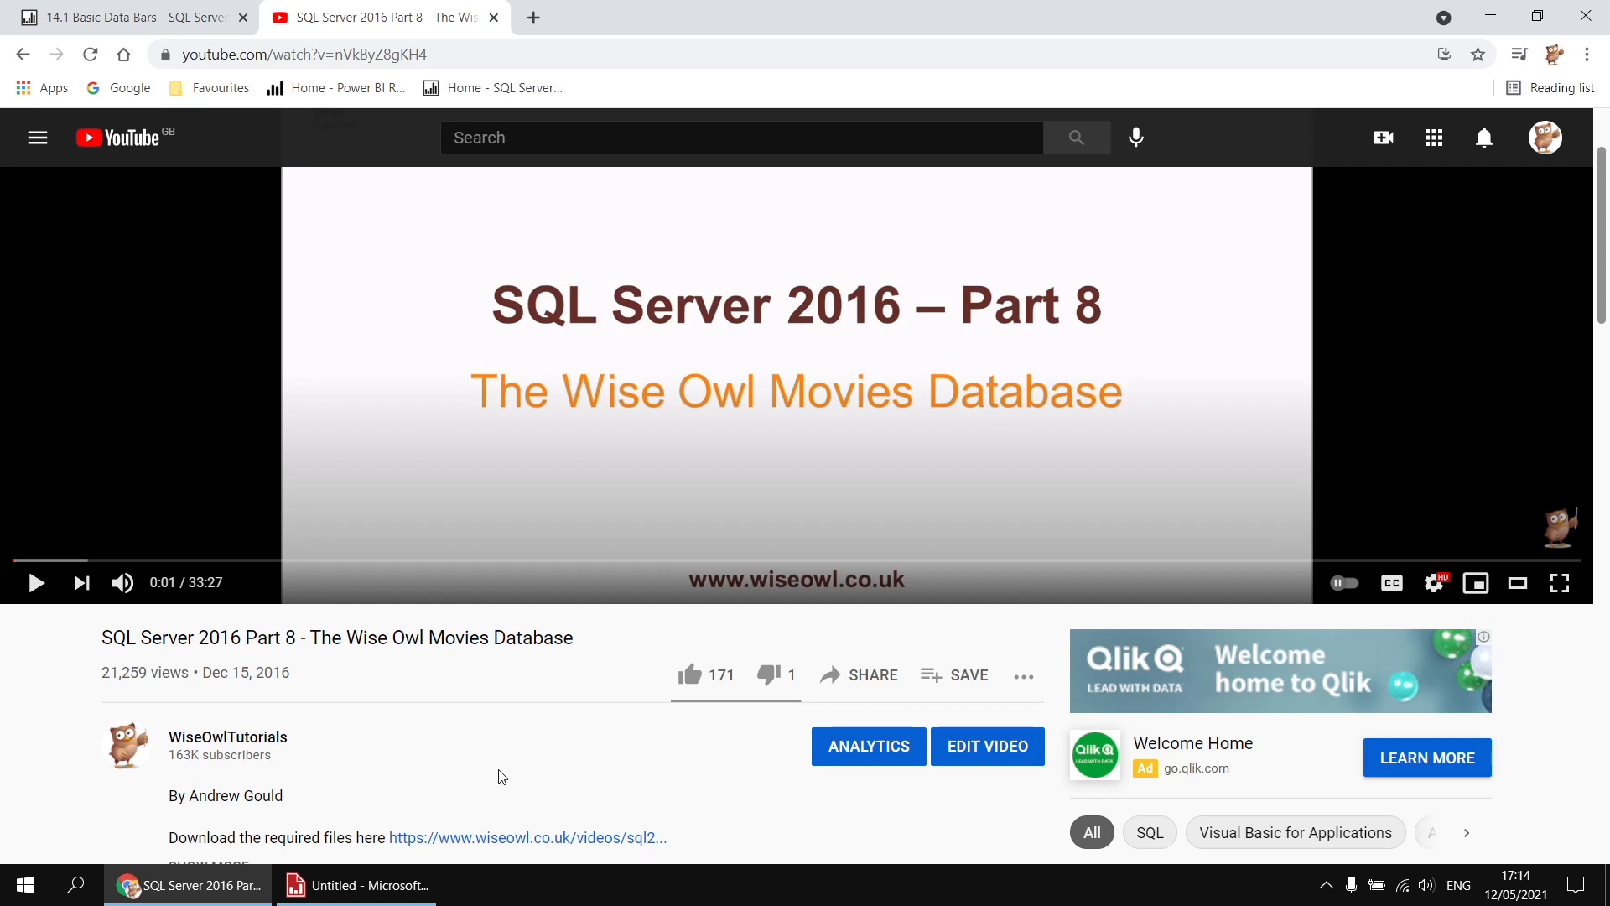
left_click(374, 892)
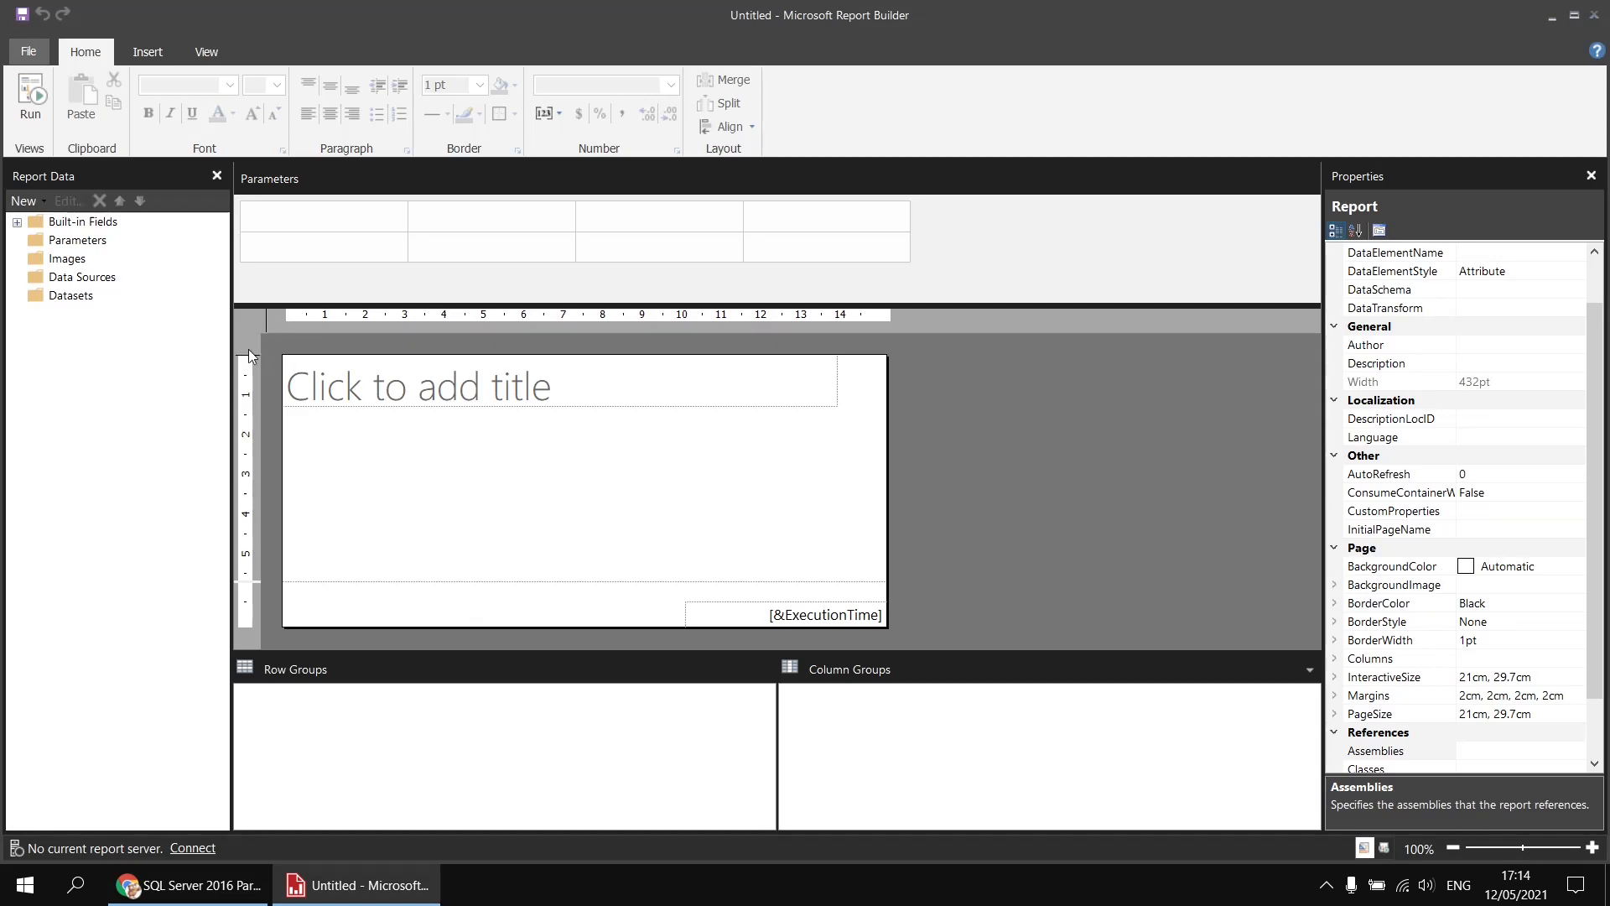
Add a data source named Movies that uses an embedded connection of type Microsoft SQL Server.
right_click(108, 281)
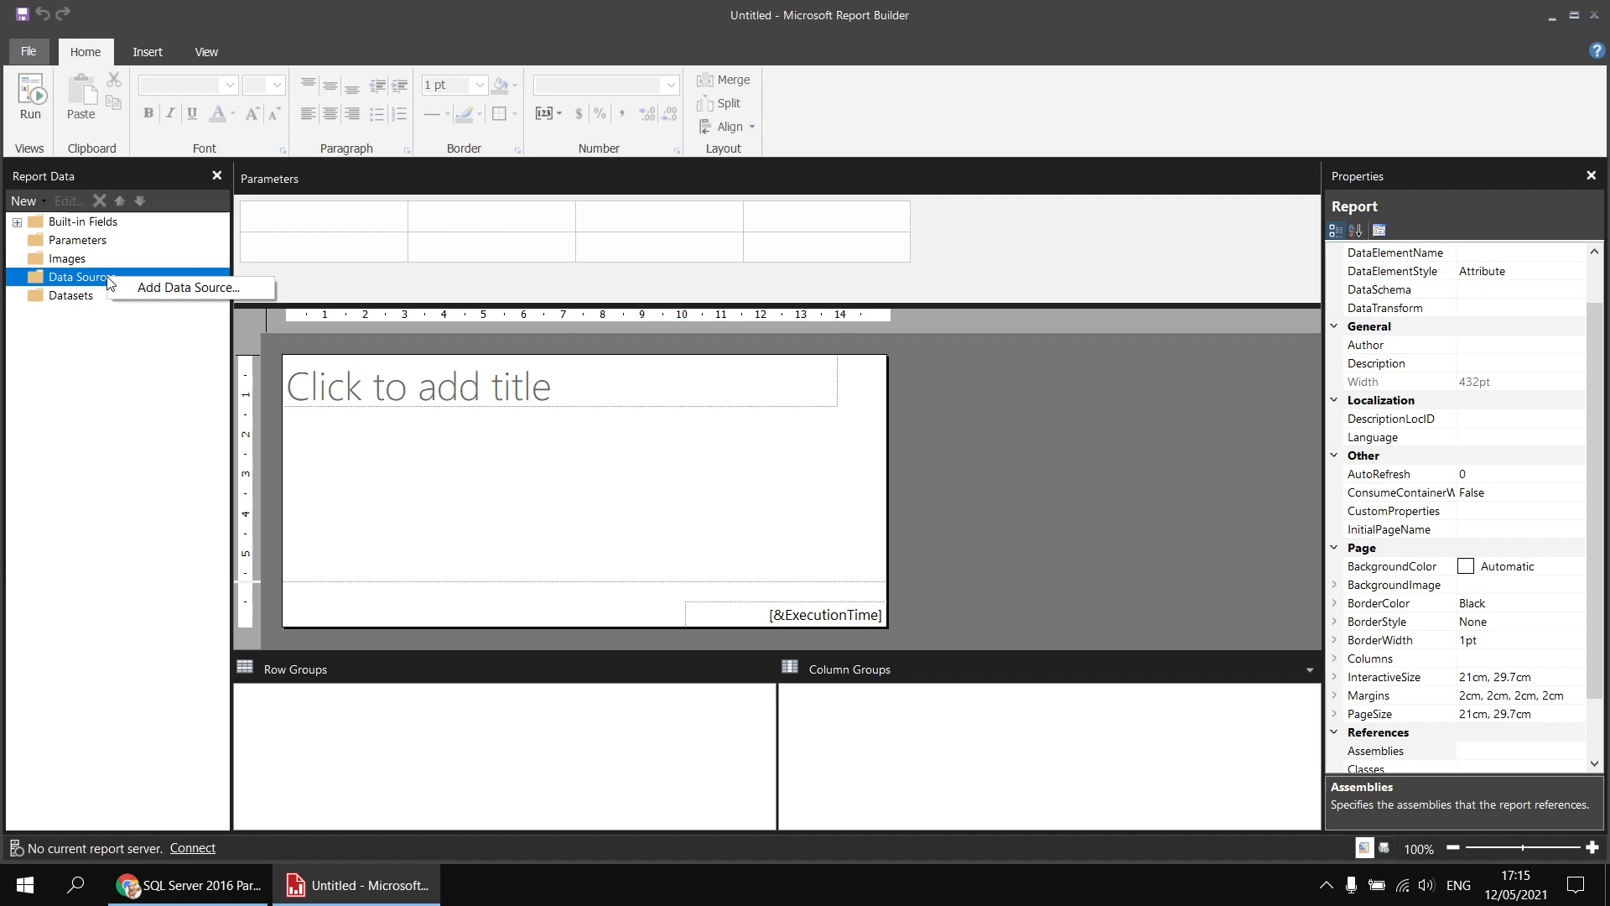
left_click(144, 292)
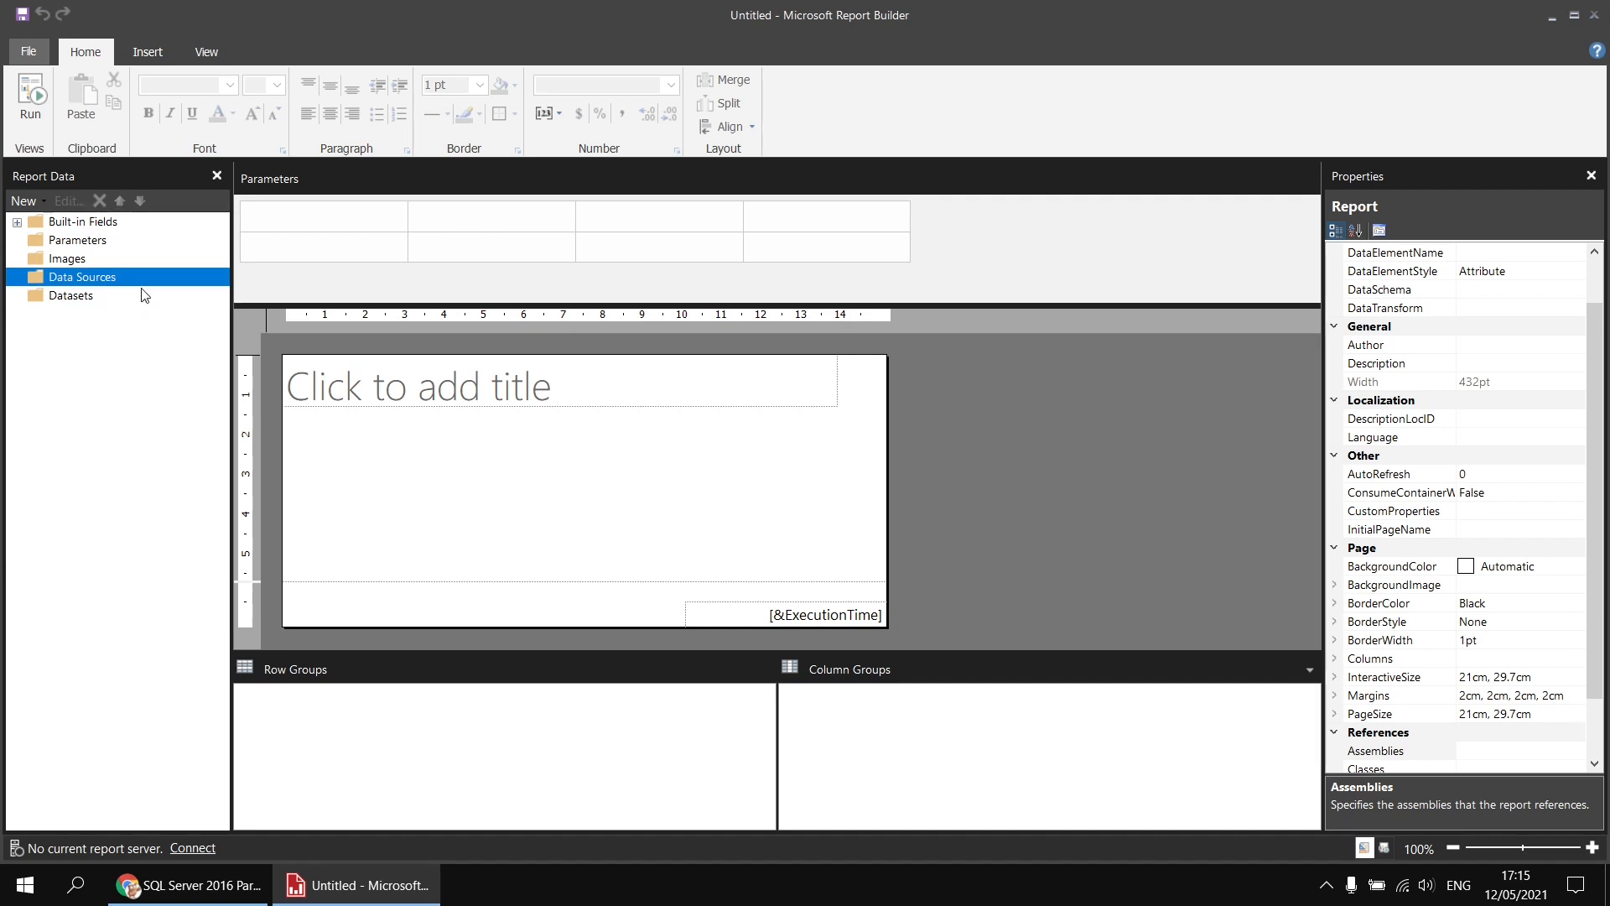
double_click(639, 219)
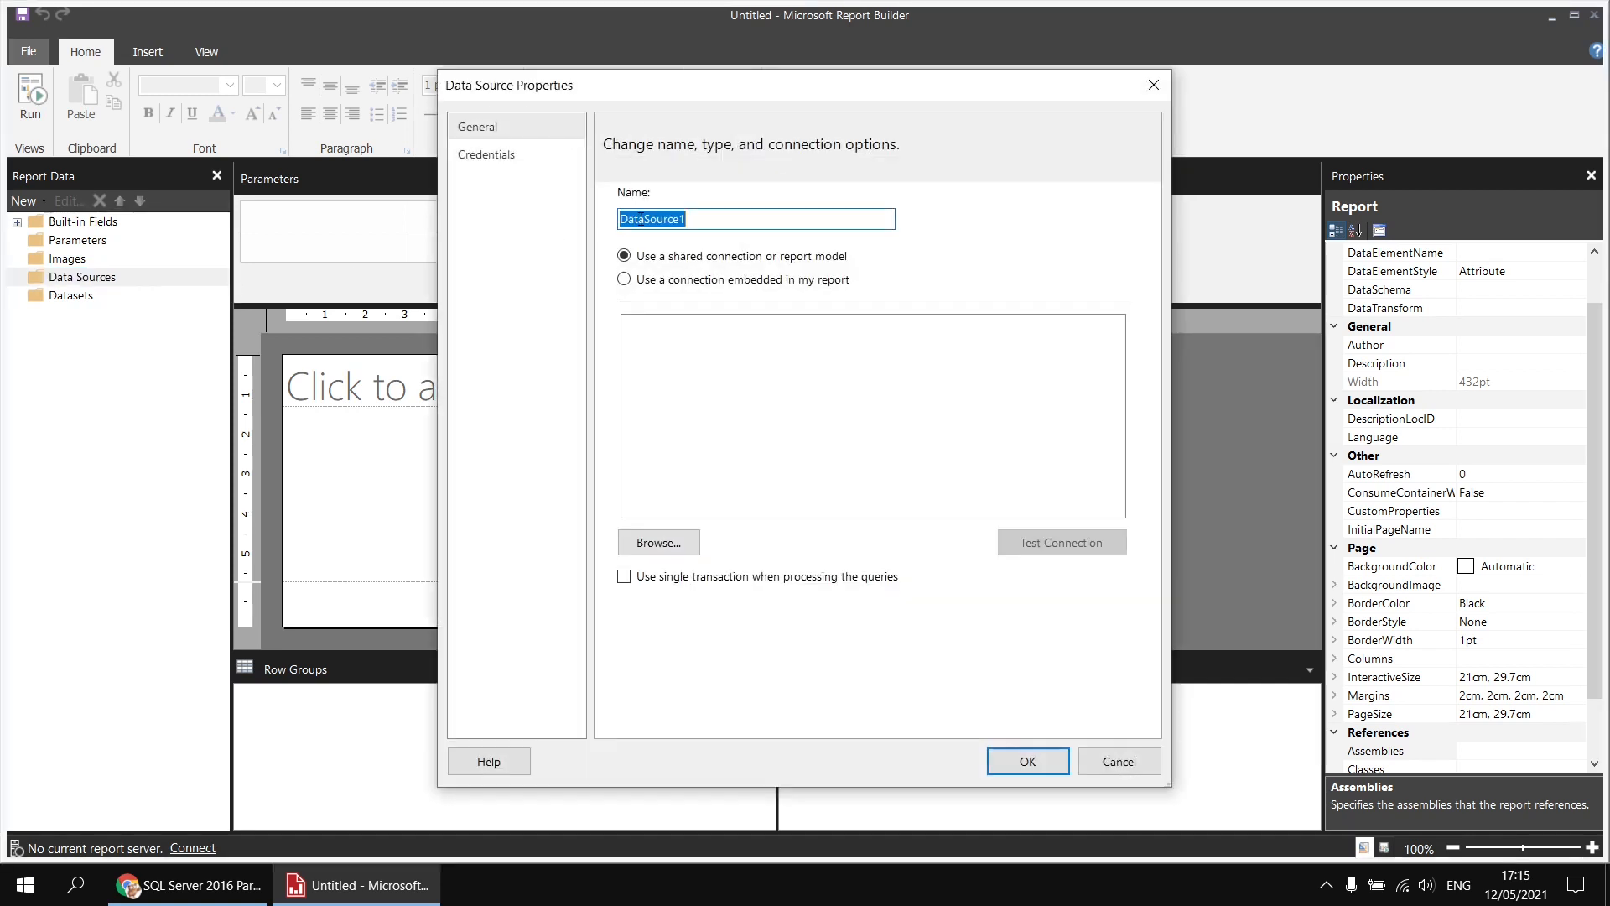
type("Movies")
left_click(679, 280)
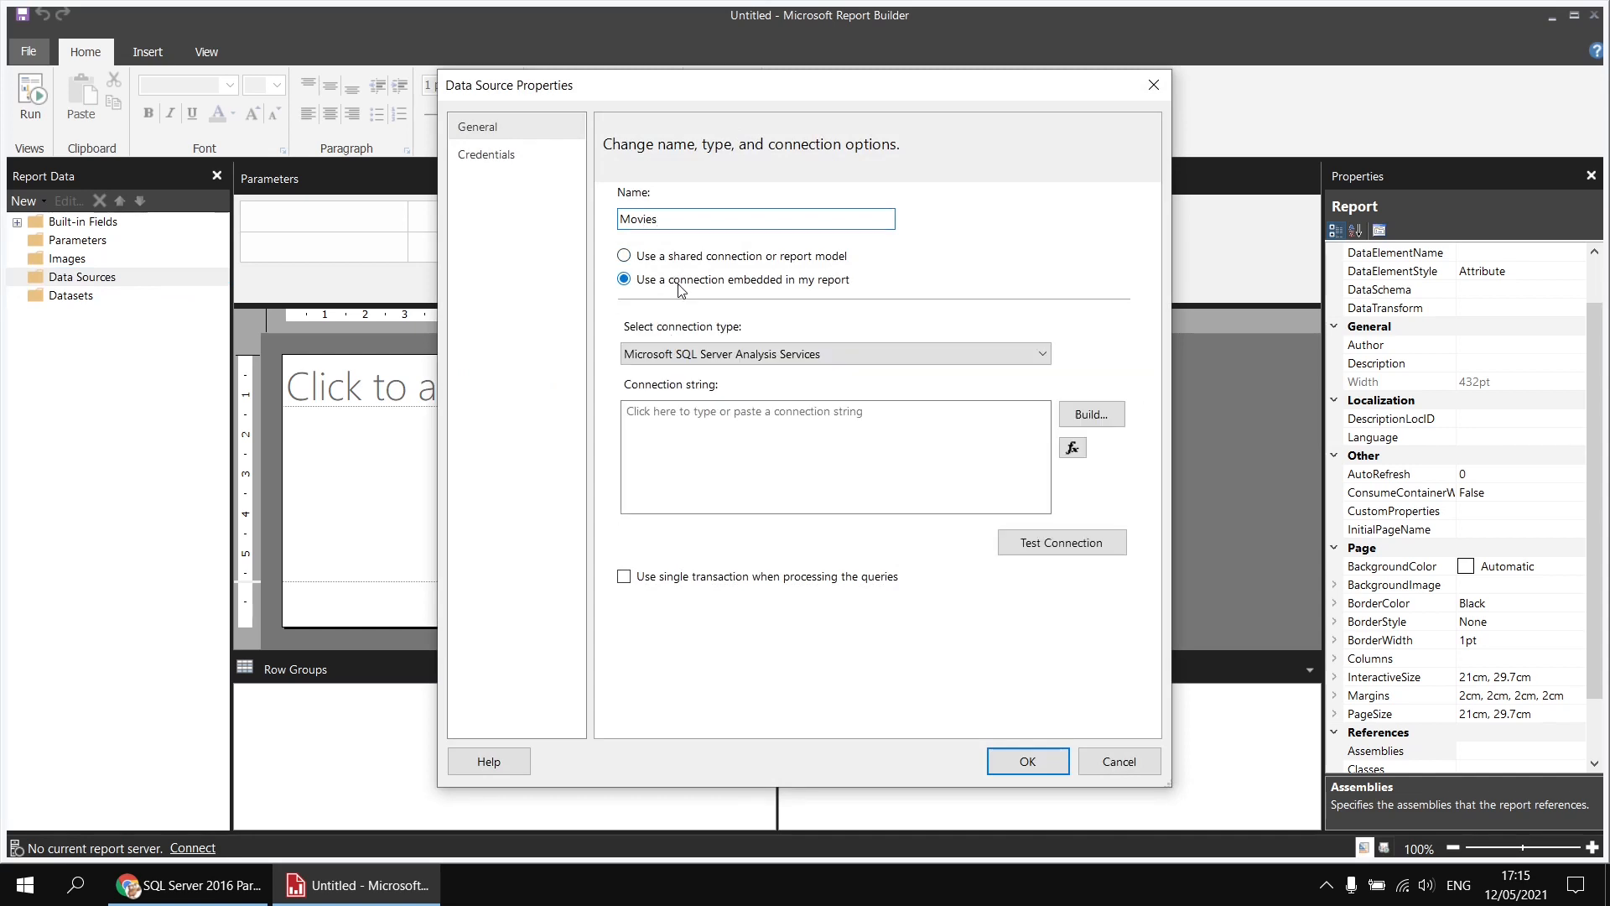
left_click(837, 354)
left_click(726, 457)
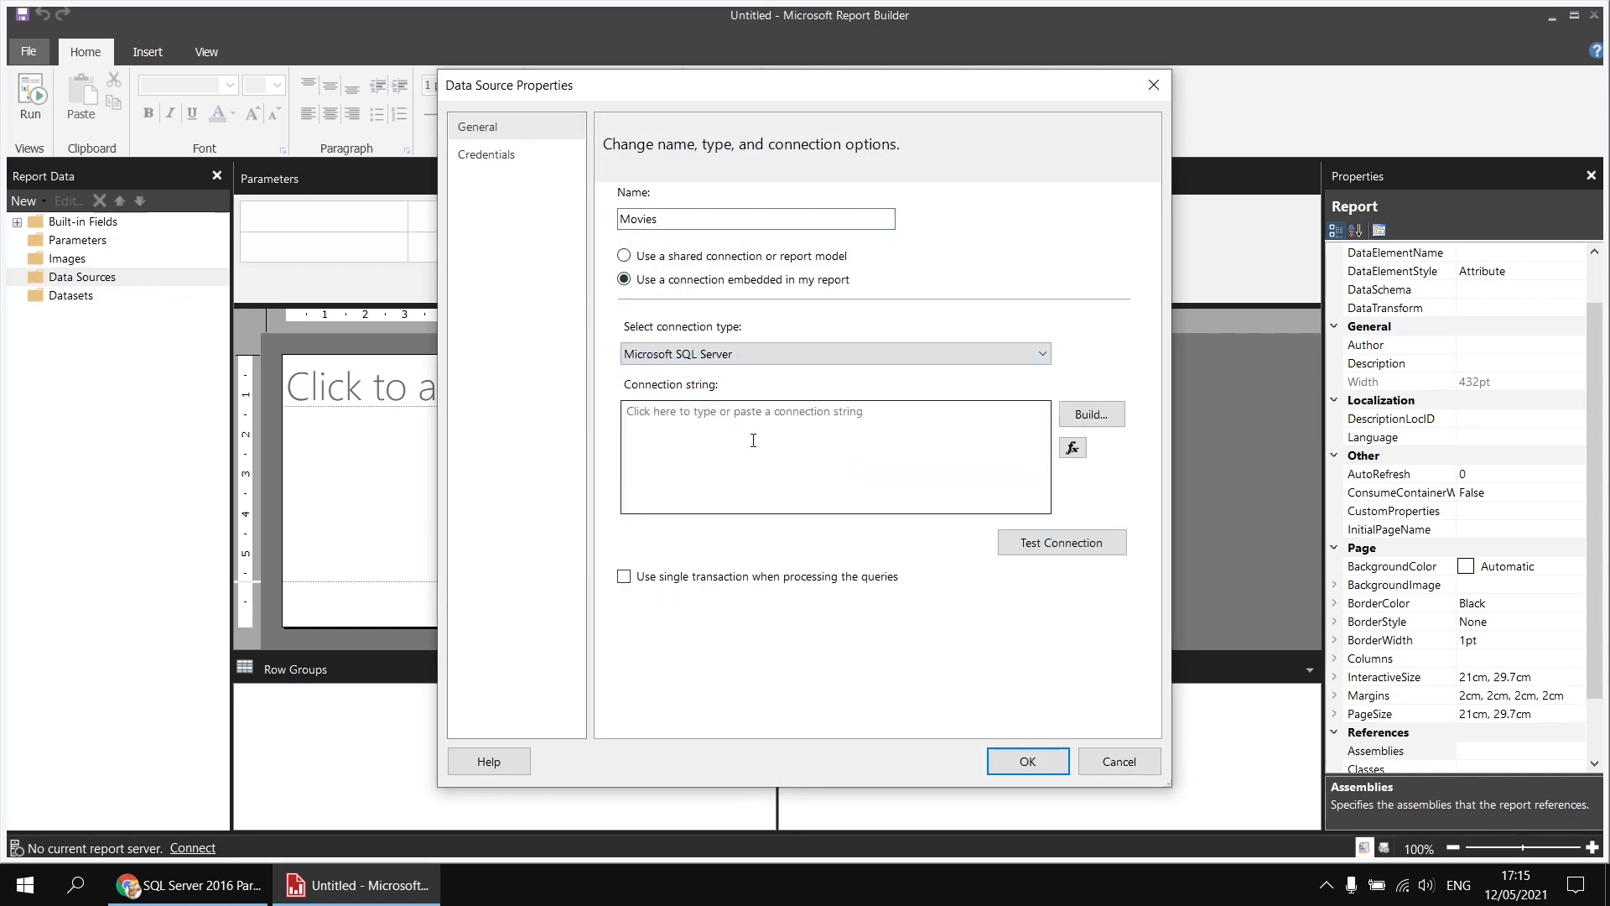
Build the data source's connection to the Movies database on server .\sql2017 and save the data source.
left_click(1091, 414)
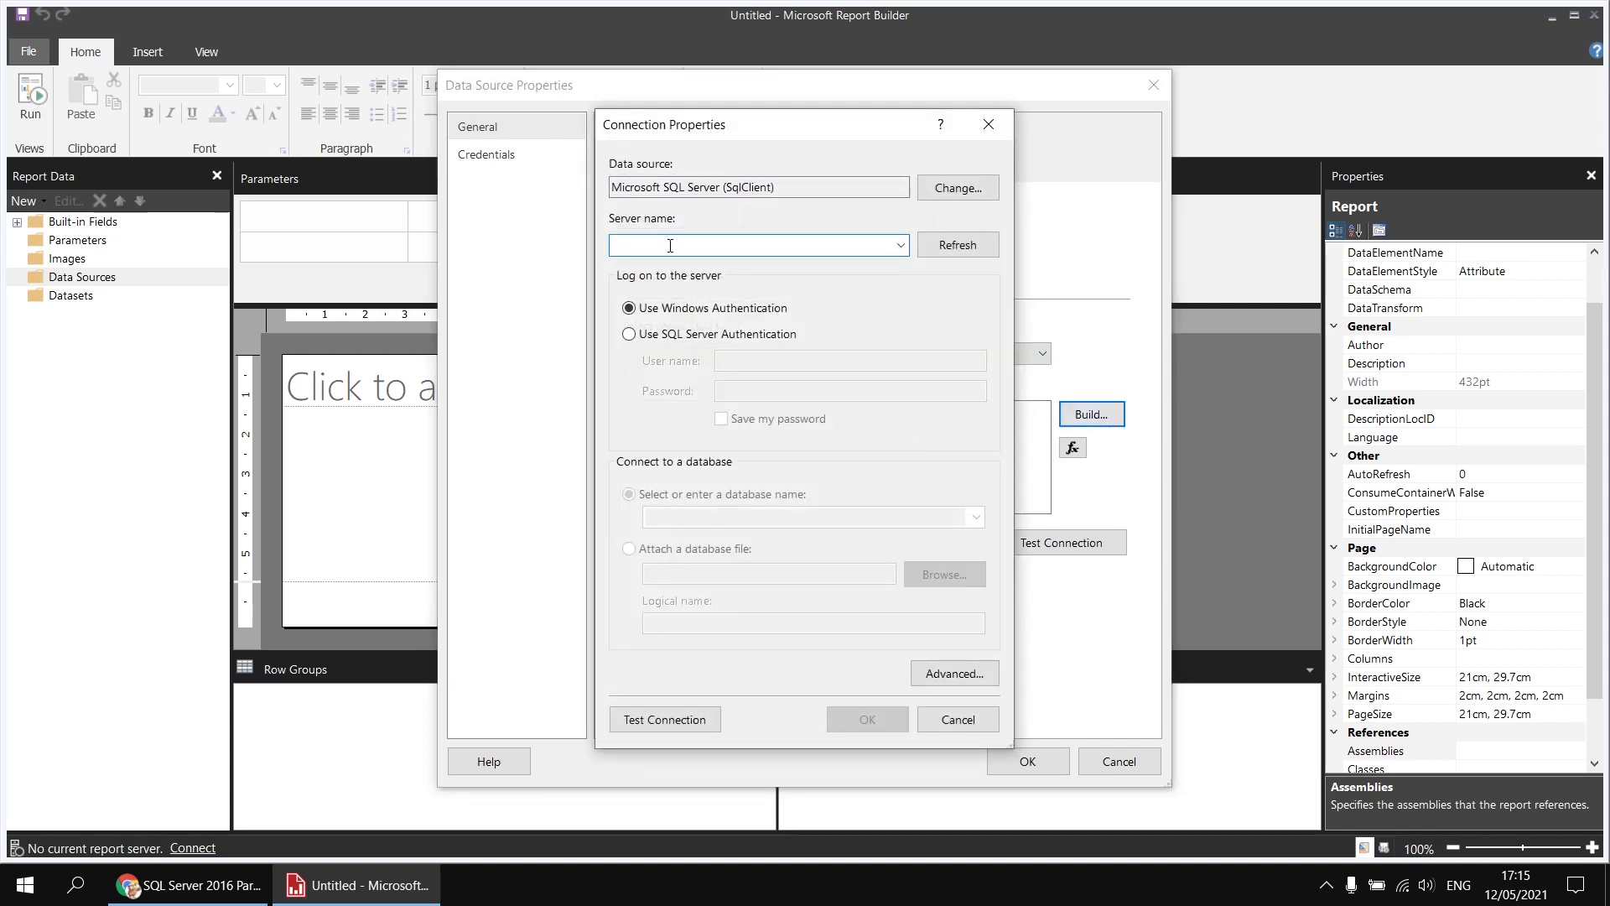
type(".")
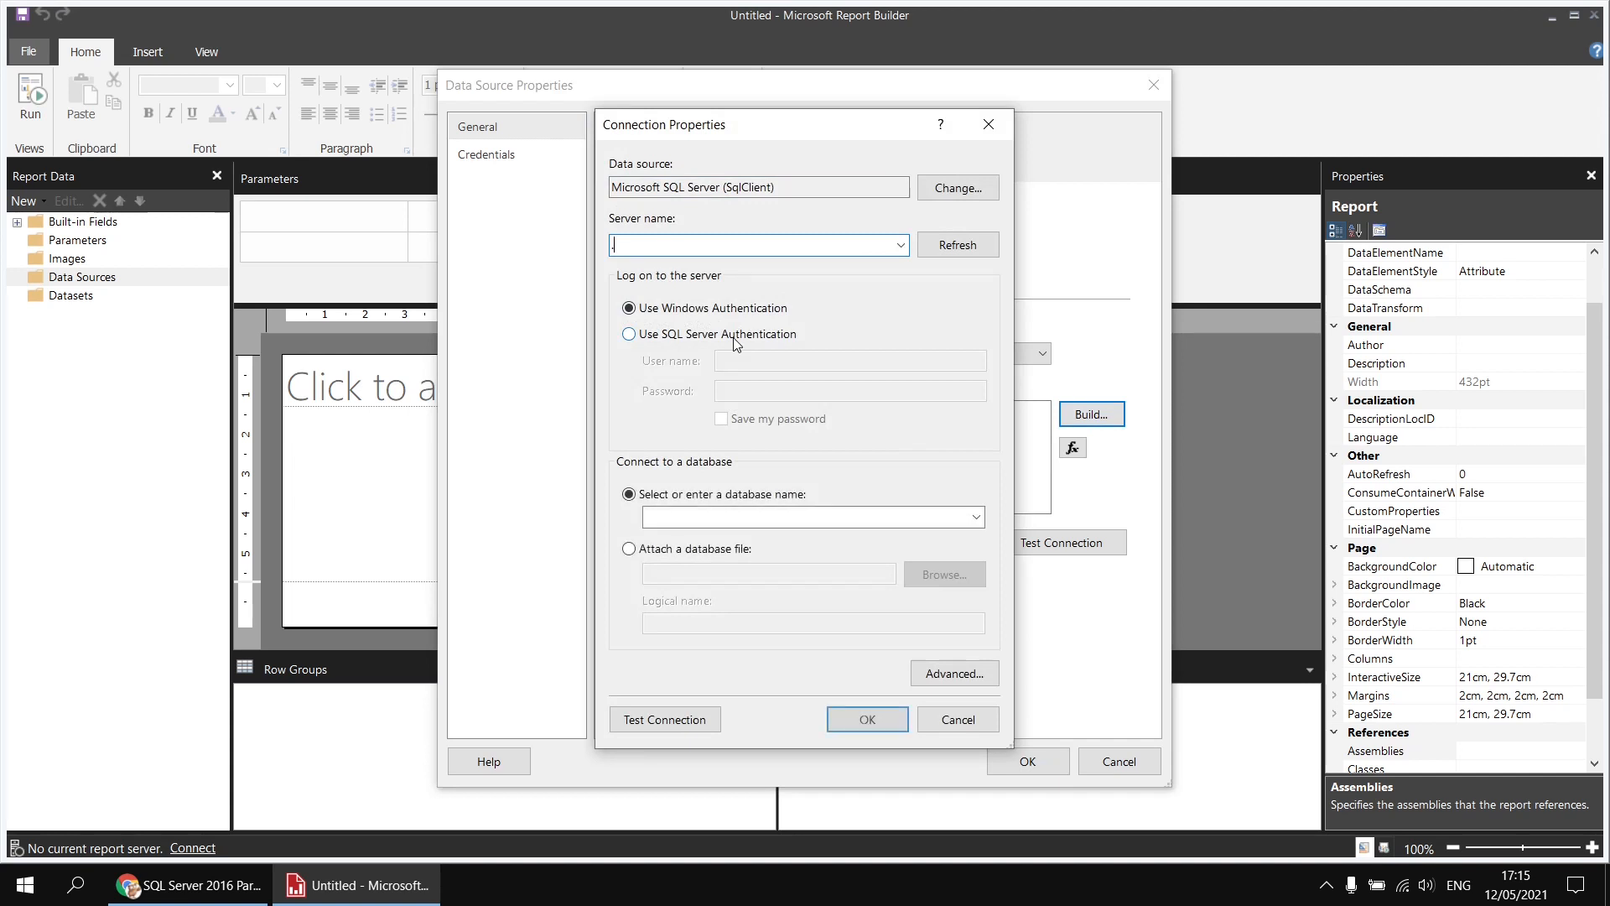
type("\\sql2017")
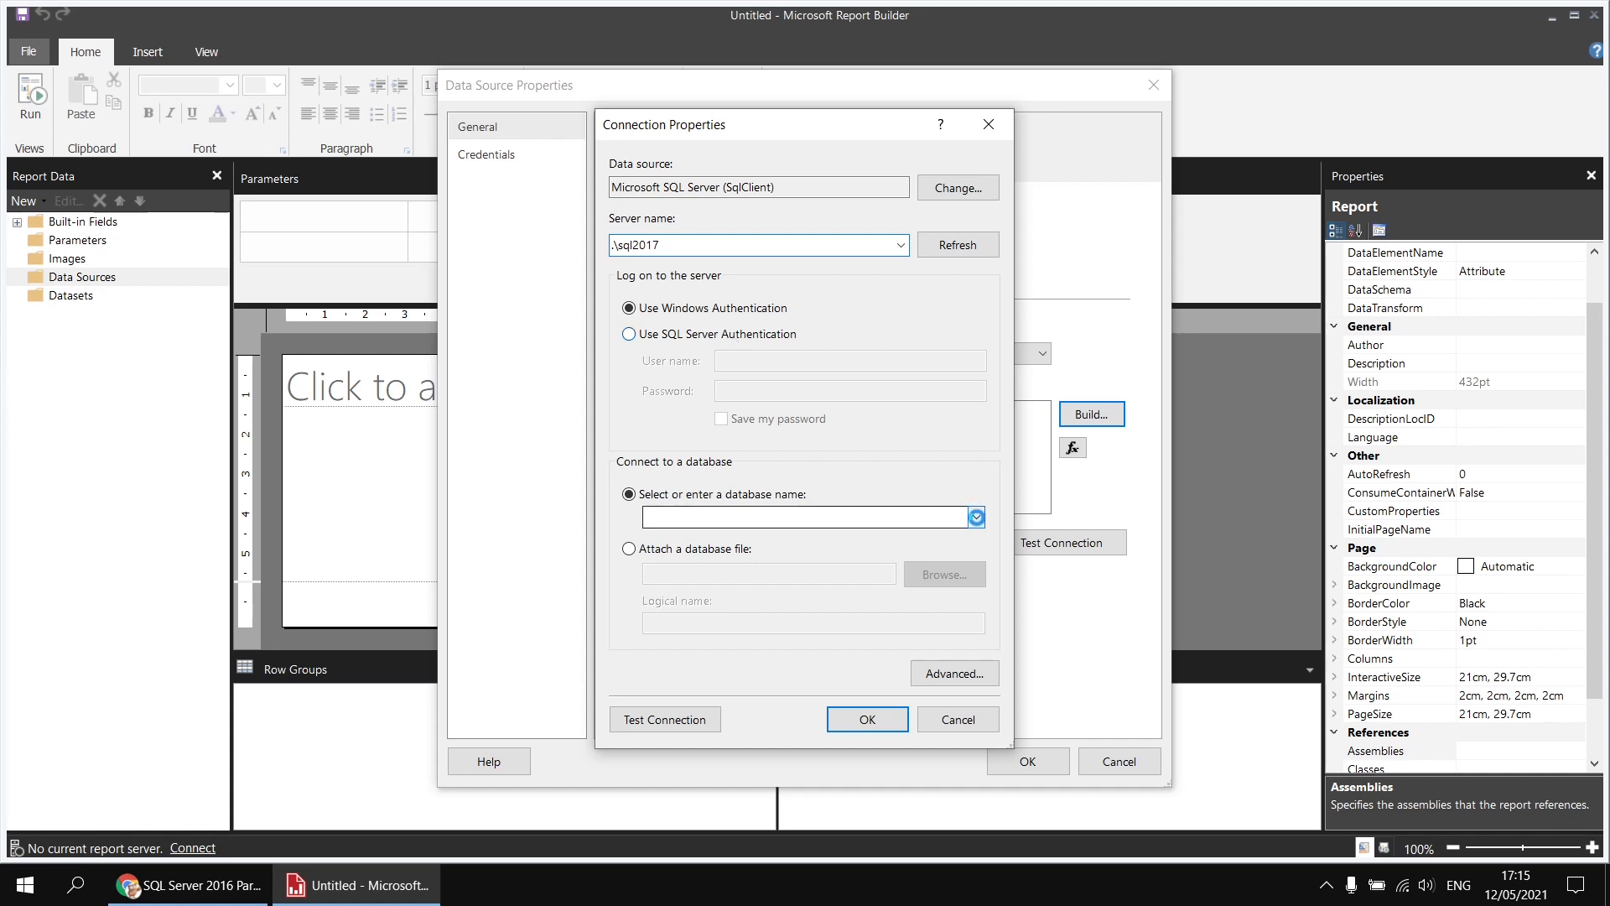
left_click(976, 517)
left_click(700, 626)
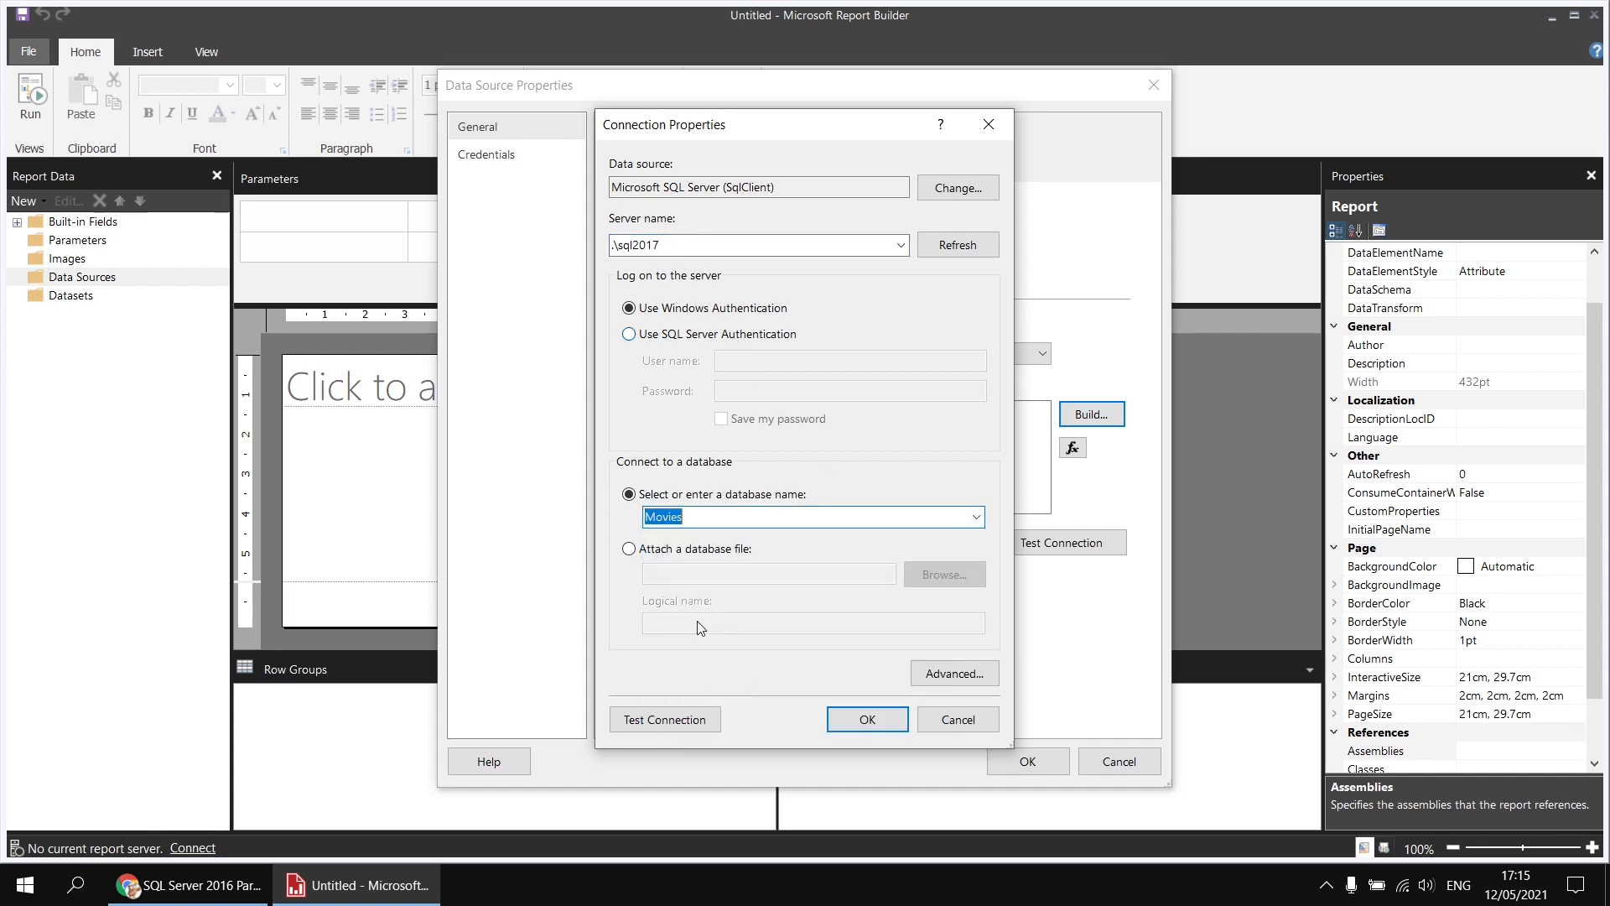
left_click(865, 714)
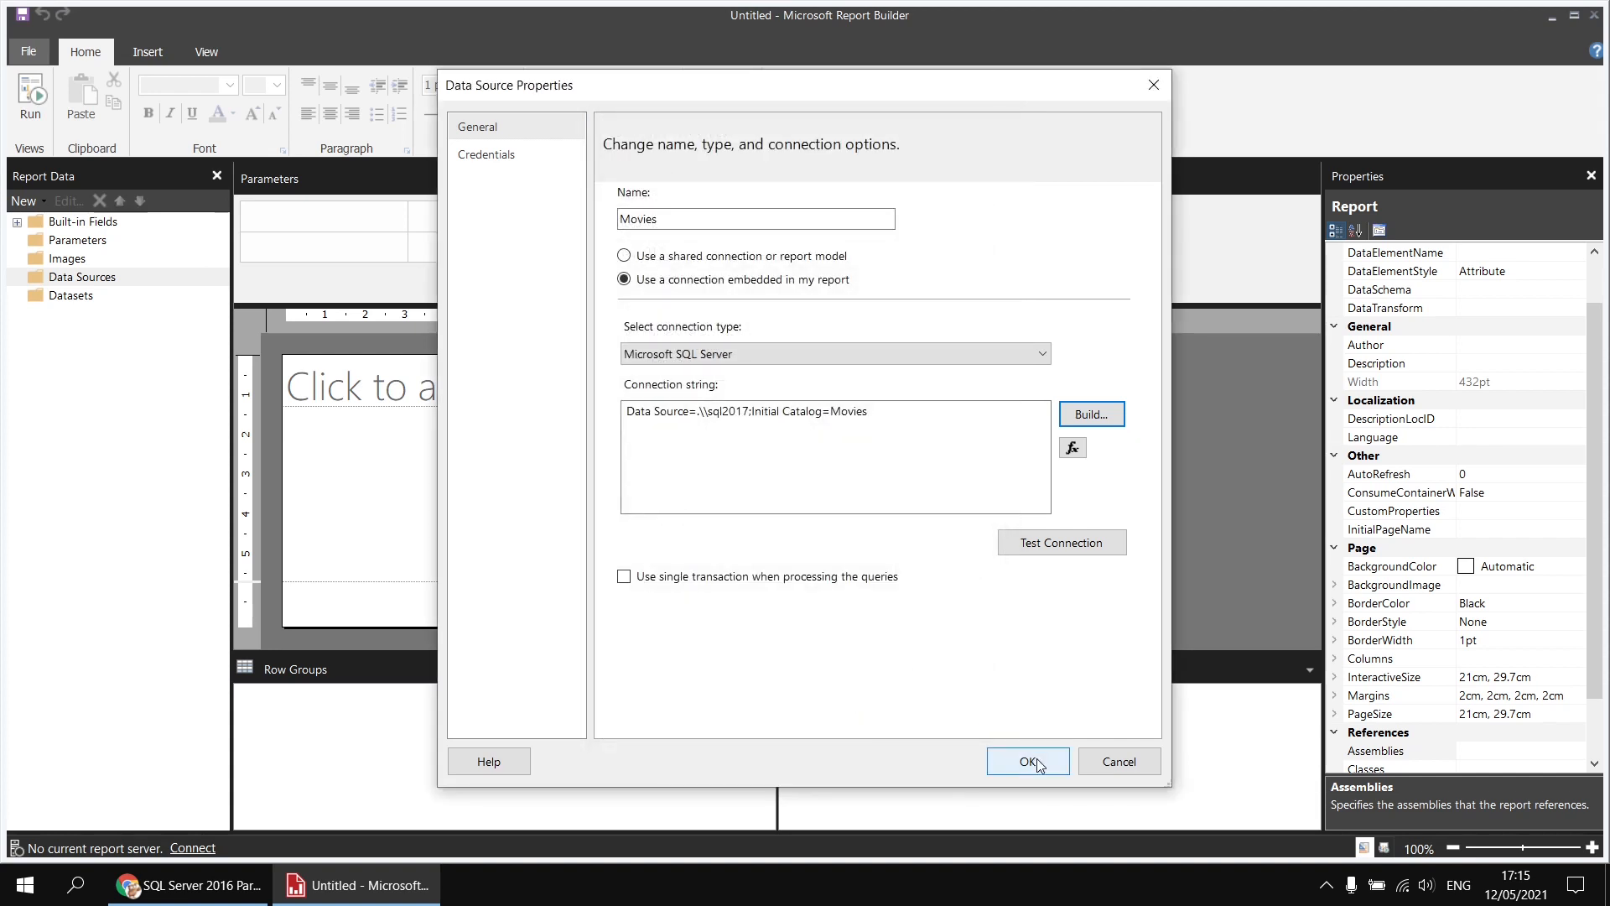
left_click(1030, 759)
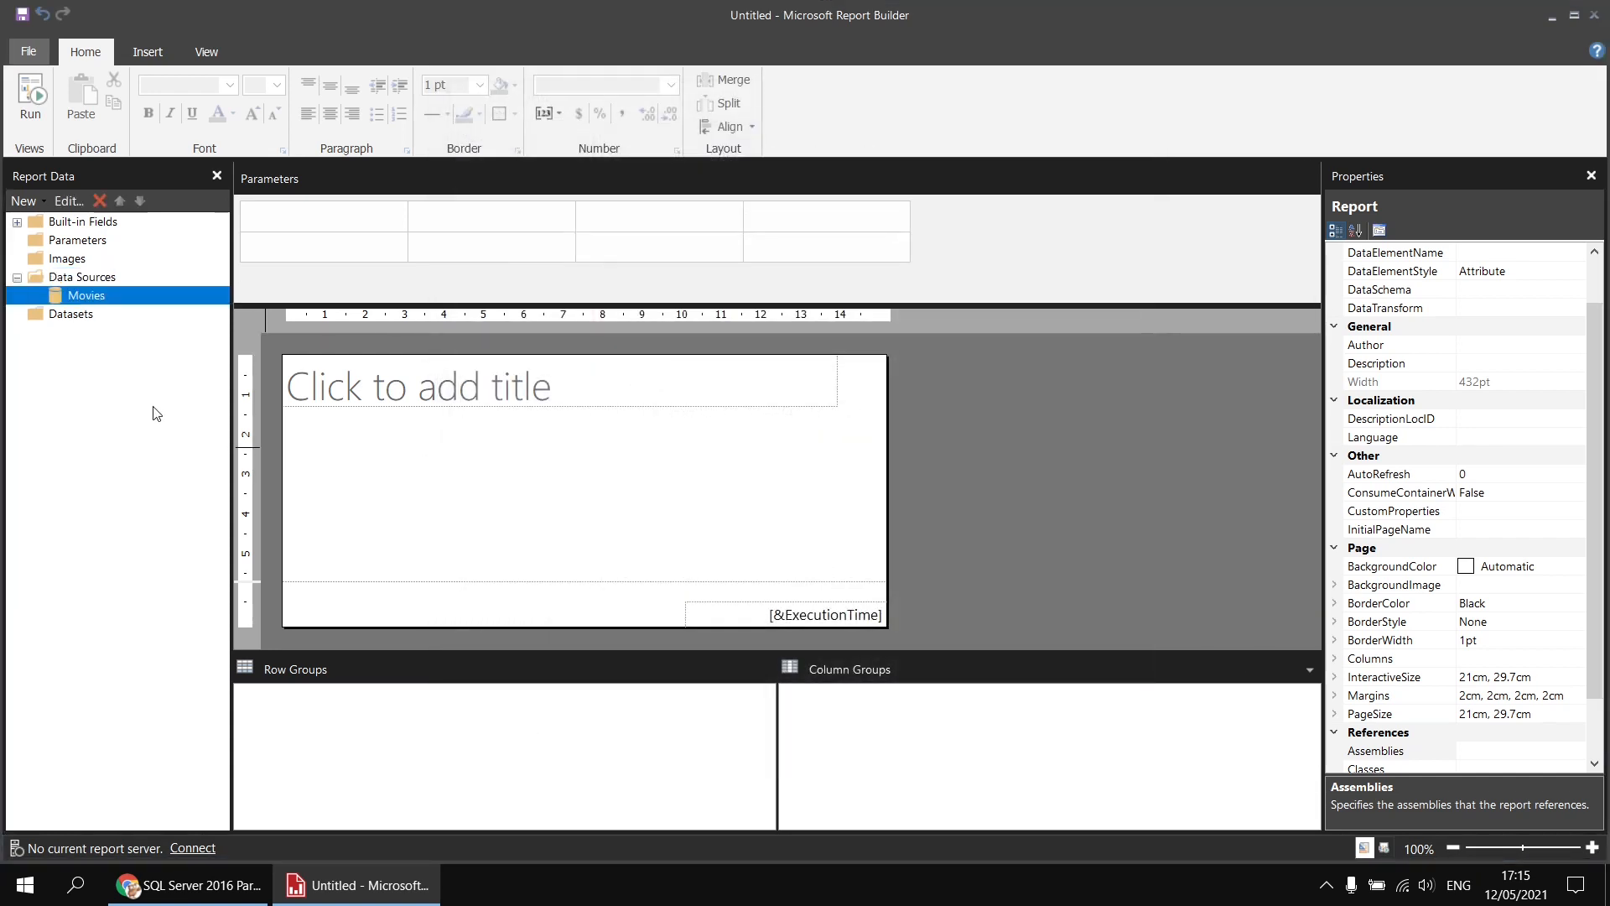
Add an embedded dataset named Films based on the Movies data source and open its query designer.
right_click(114, 302)
left_click(133, 306)
double_click(623, 191)
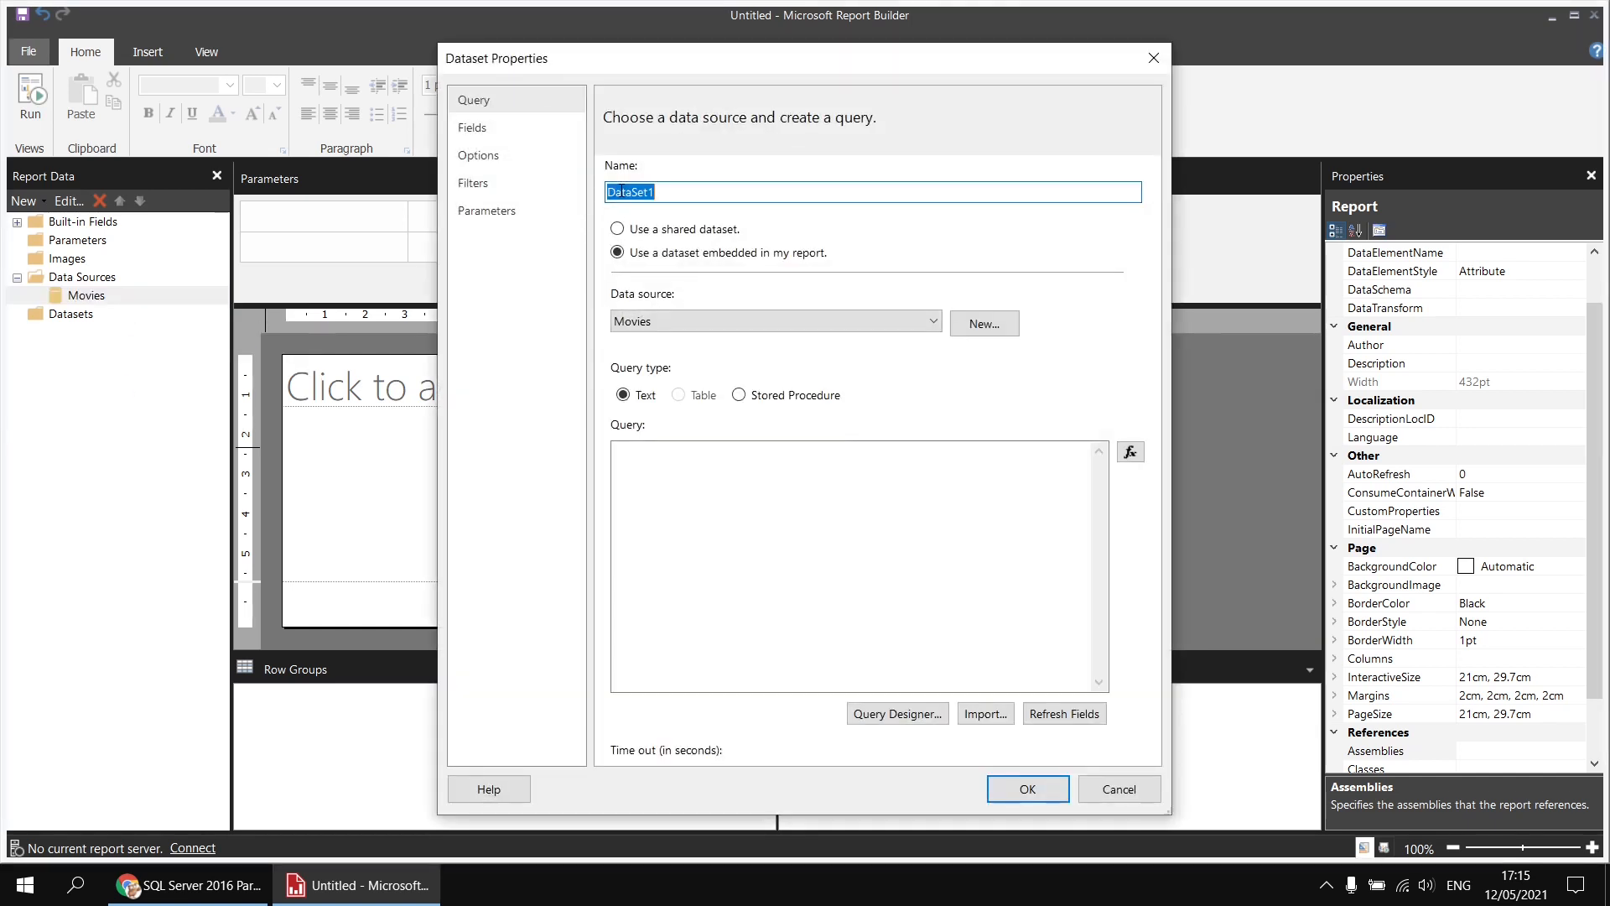
type("Films")
left_click(889, 715)
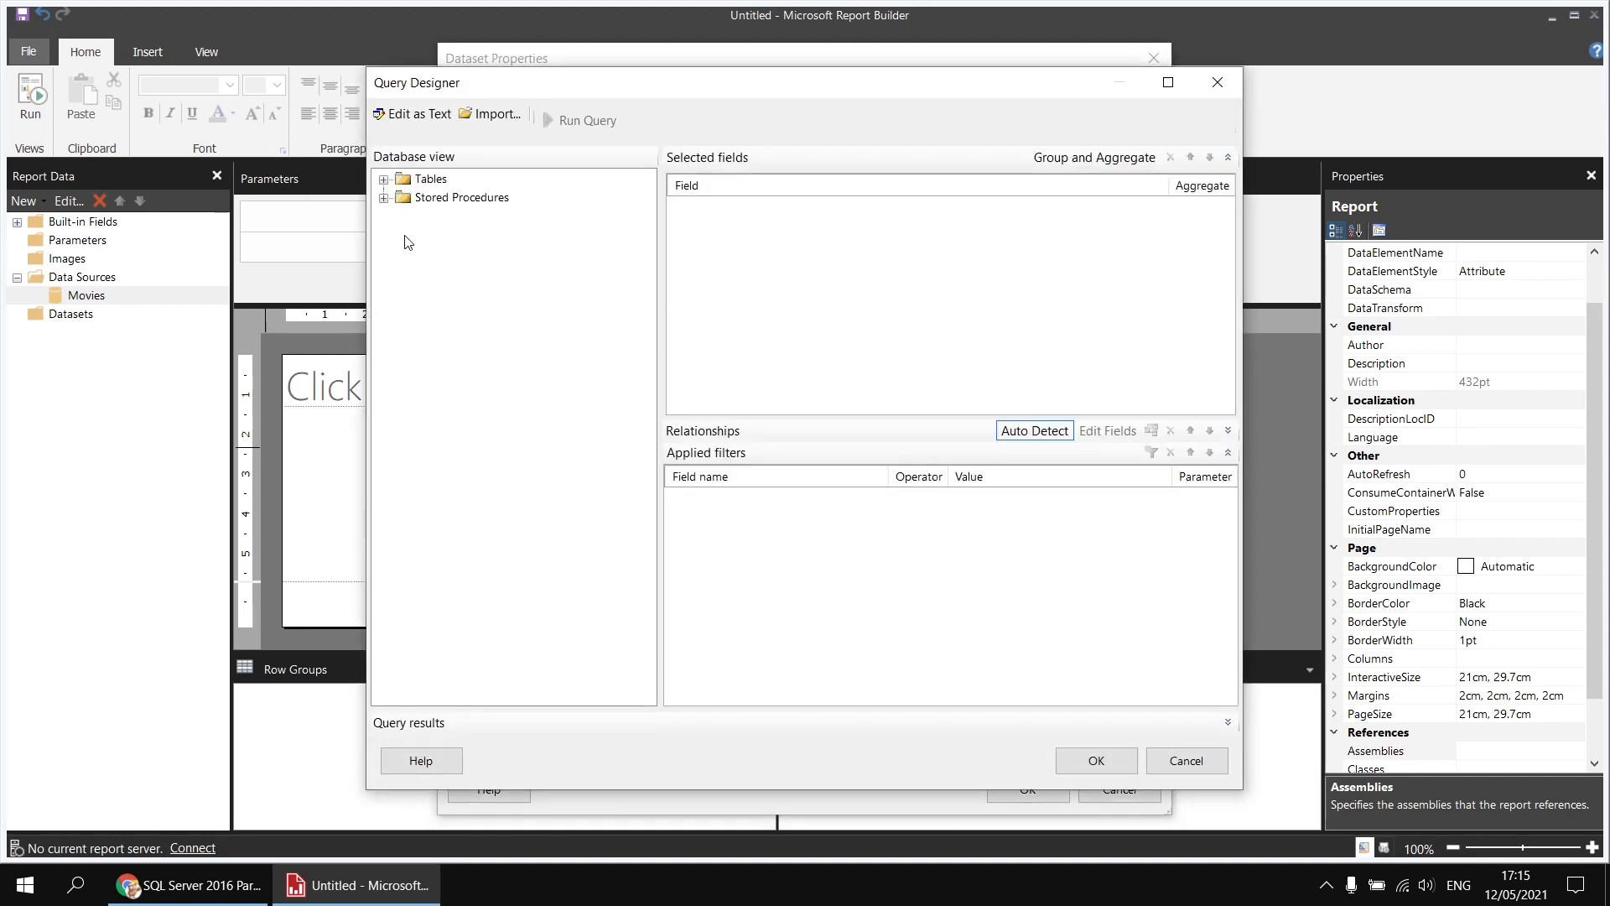
Include the Title, RunTimeMinutes, OscarNominations and OscarWins fields of the Film table in the query.
left_click(384, 180)
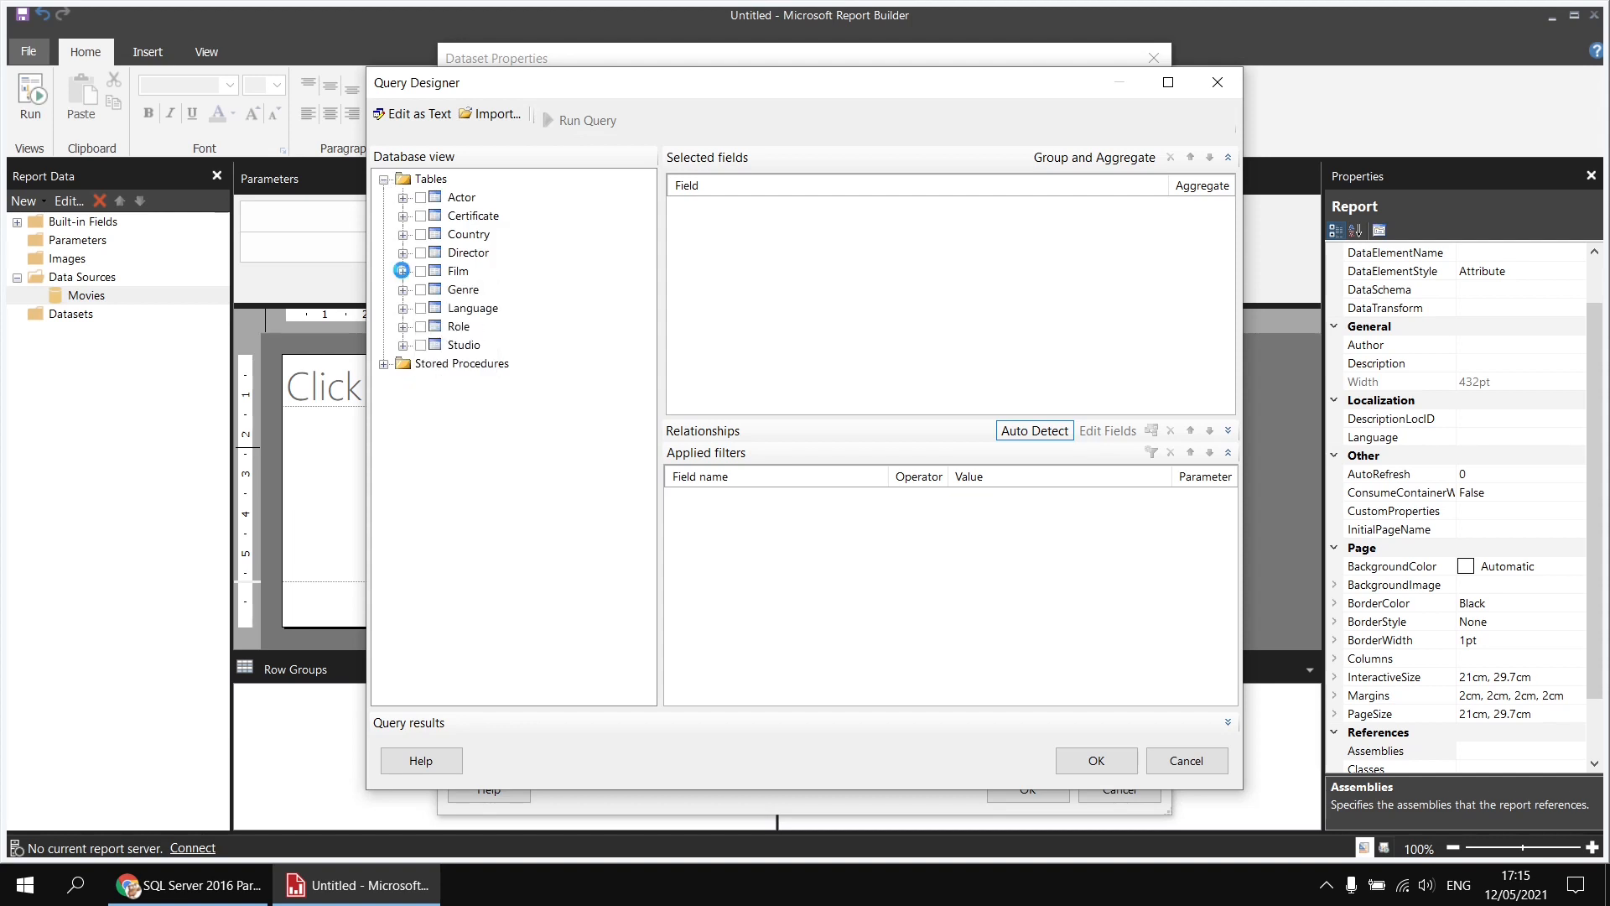
left_click(403, 271)
left_click(439, 308)
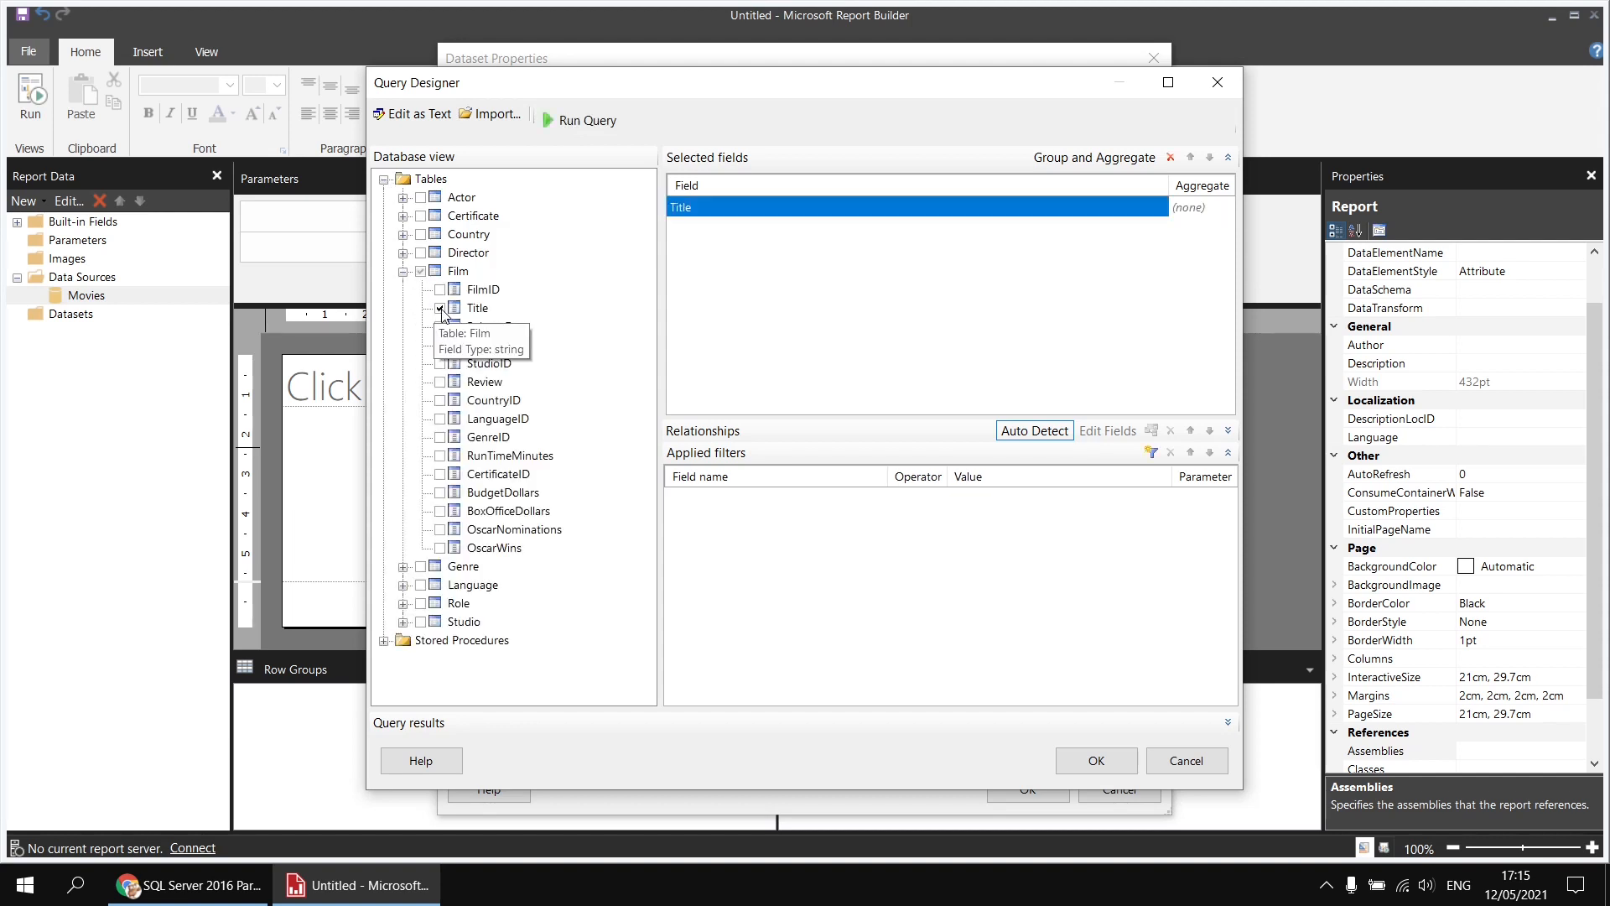
left_click(440, 455)
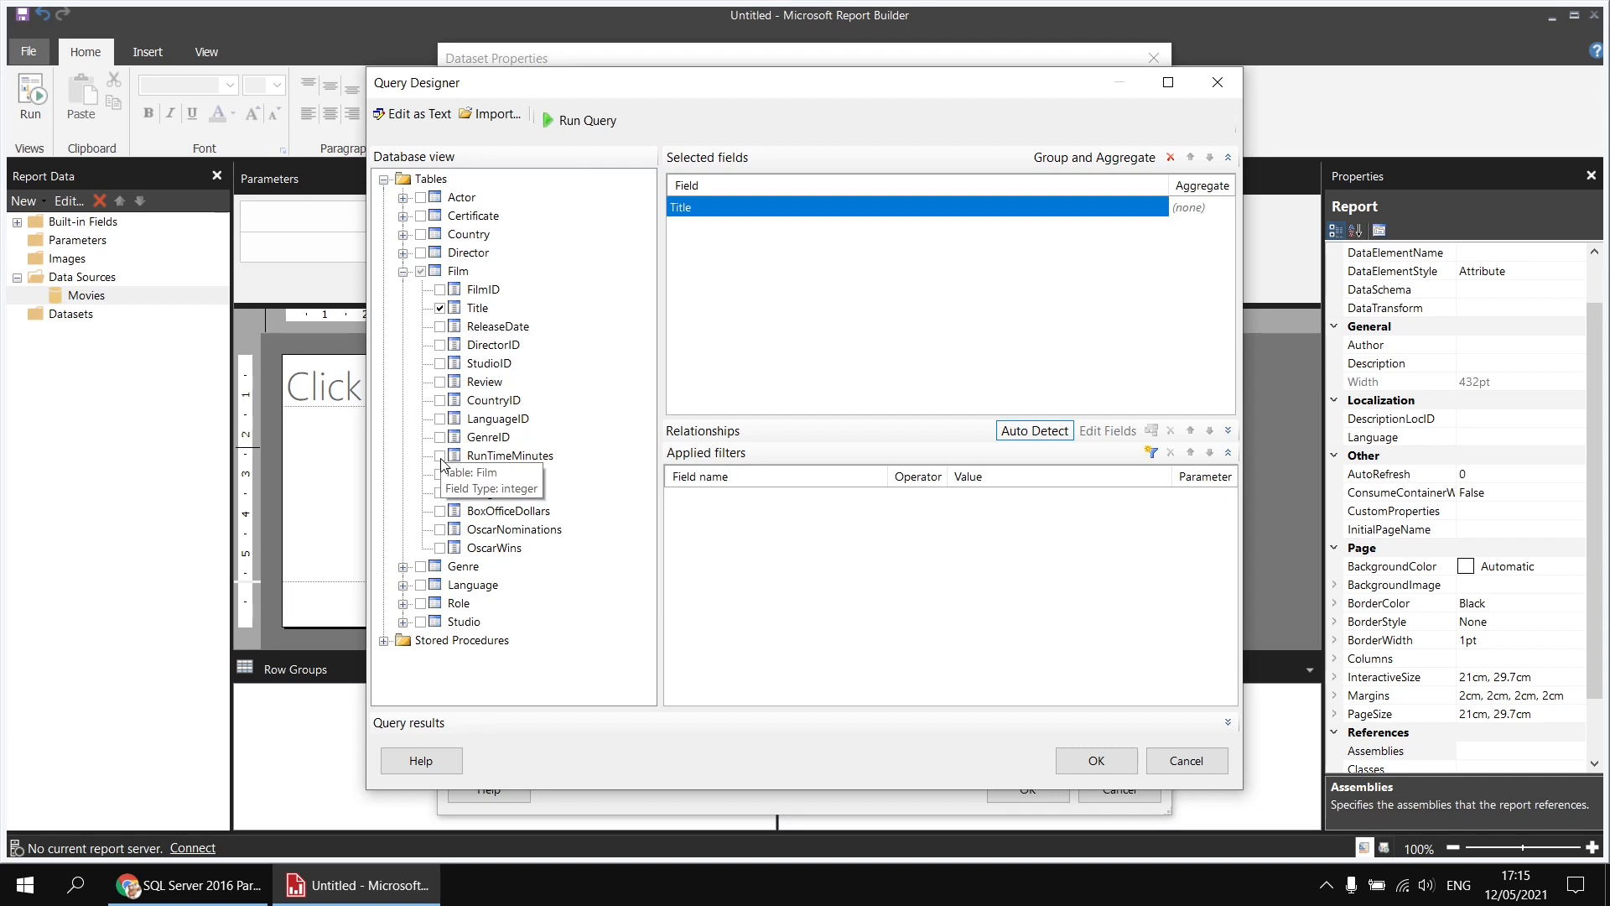
left_click(439, 530)
left_click(440, 548)
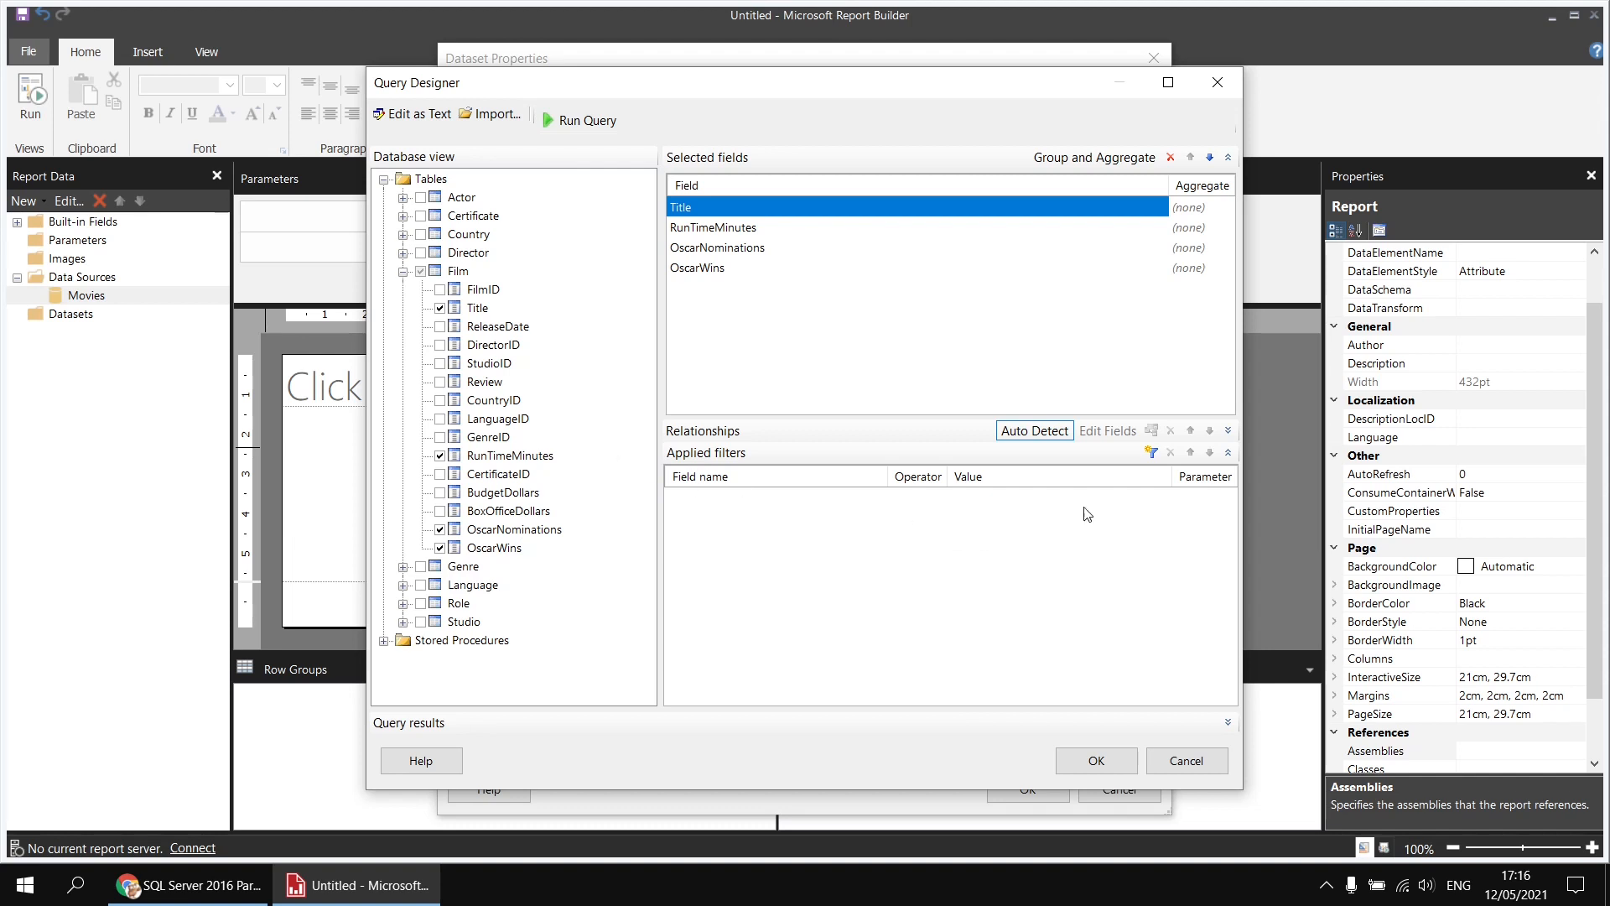
Filter the query to films whose OscarWins is more than 0, and save the Films dataset.
left_click(1152, 453)
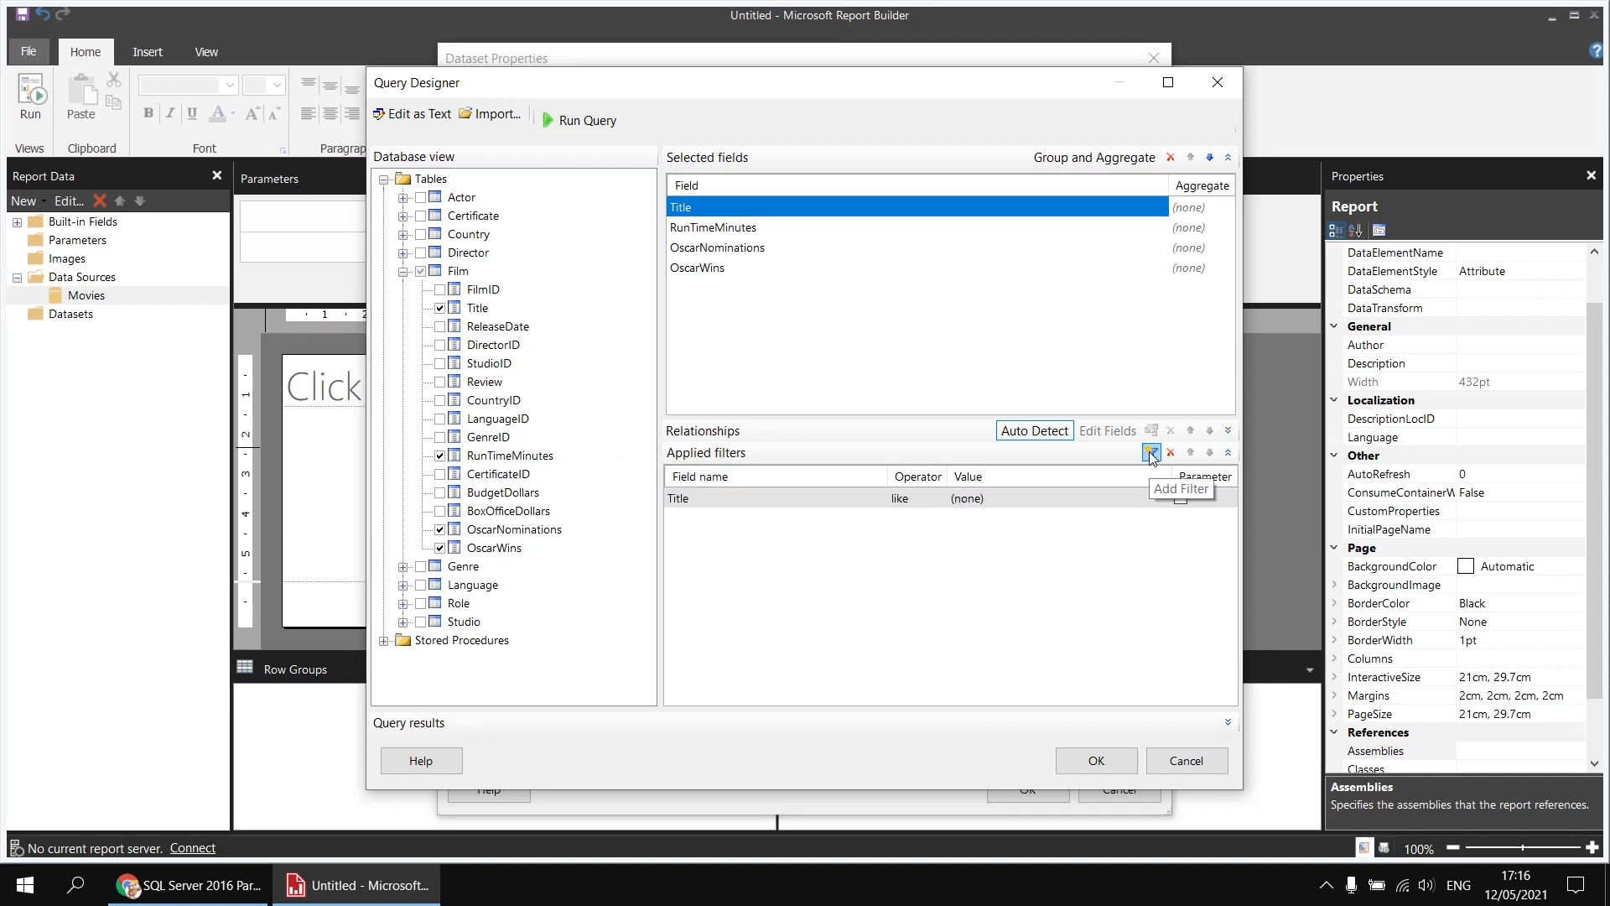
left_click(818, 501)
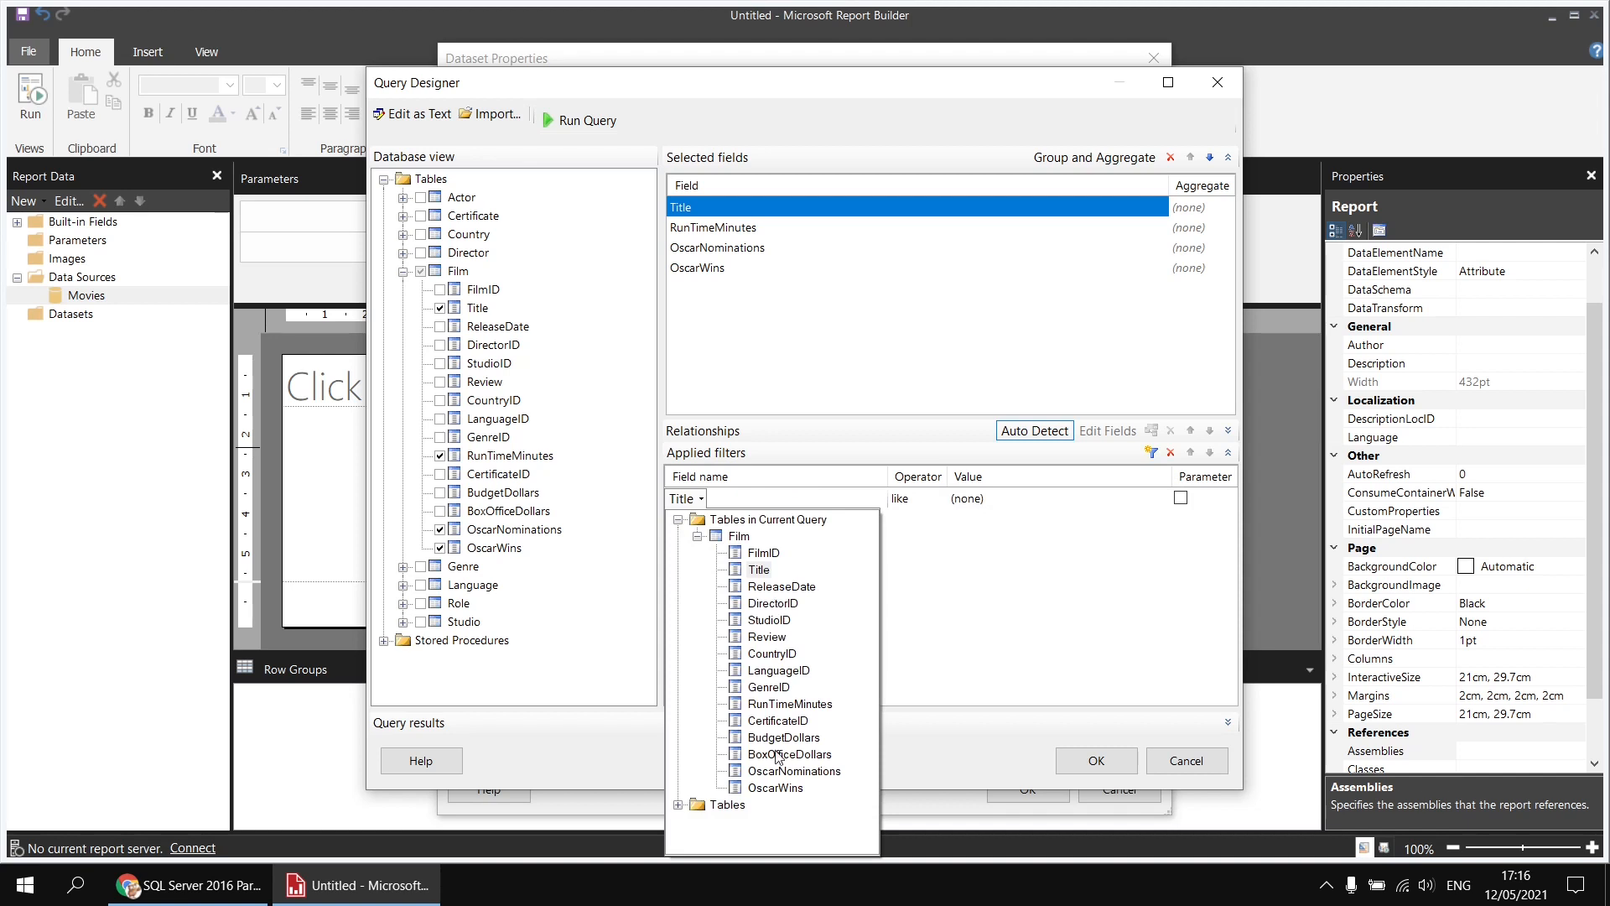
left_click(775, 788)
left_click(921, 501)
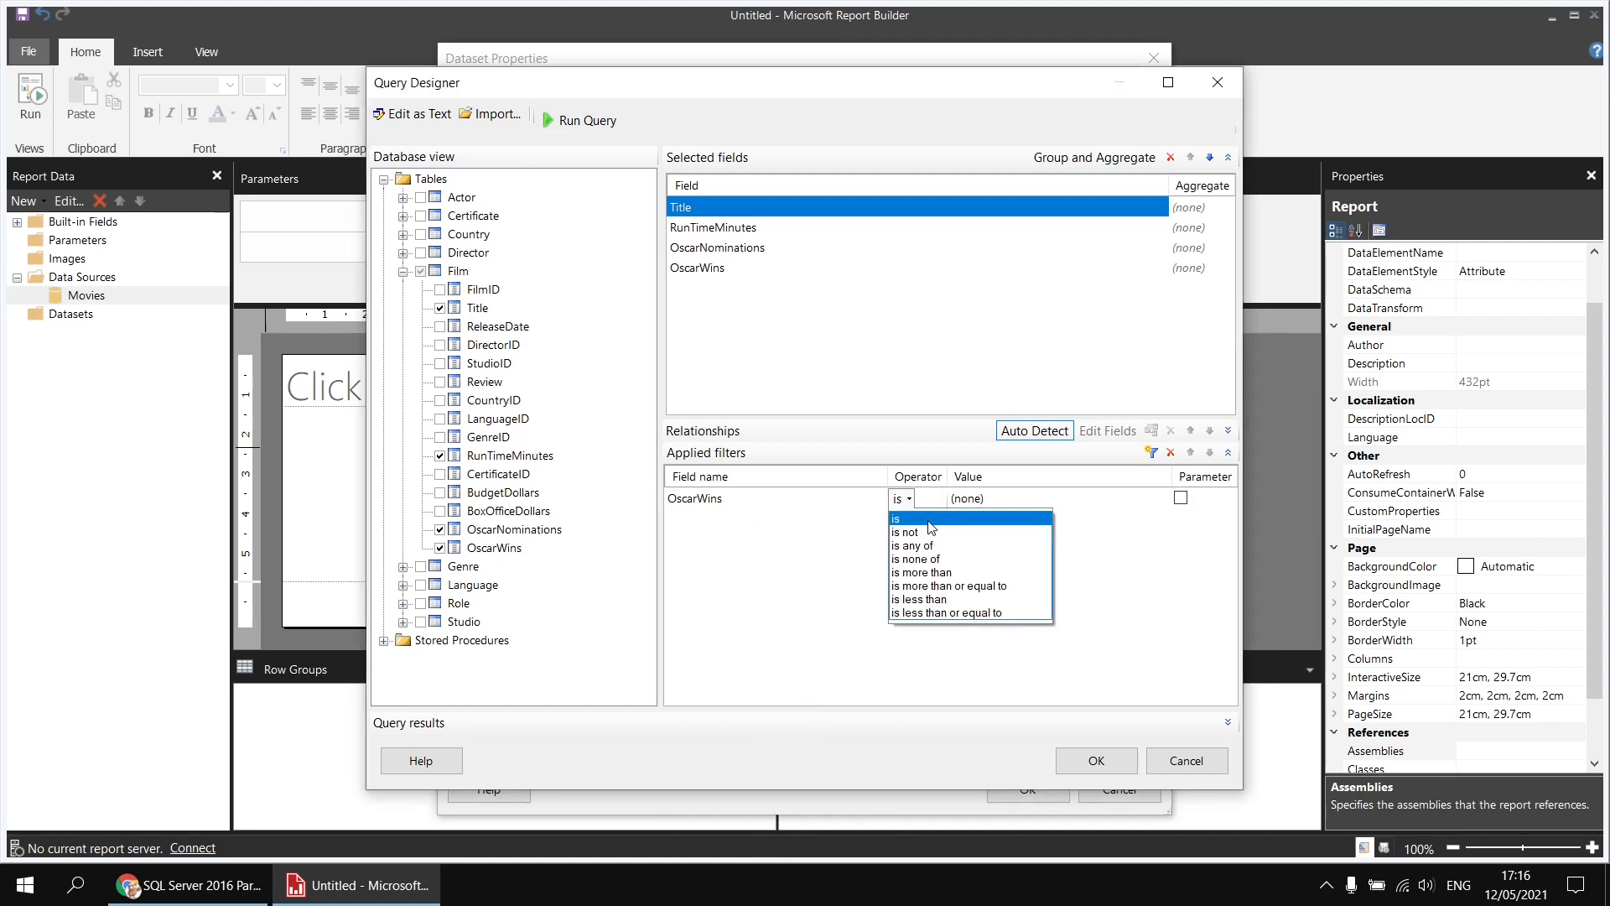
left_click(942, 572)
left_click(999, 499)
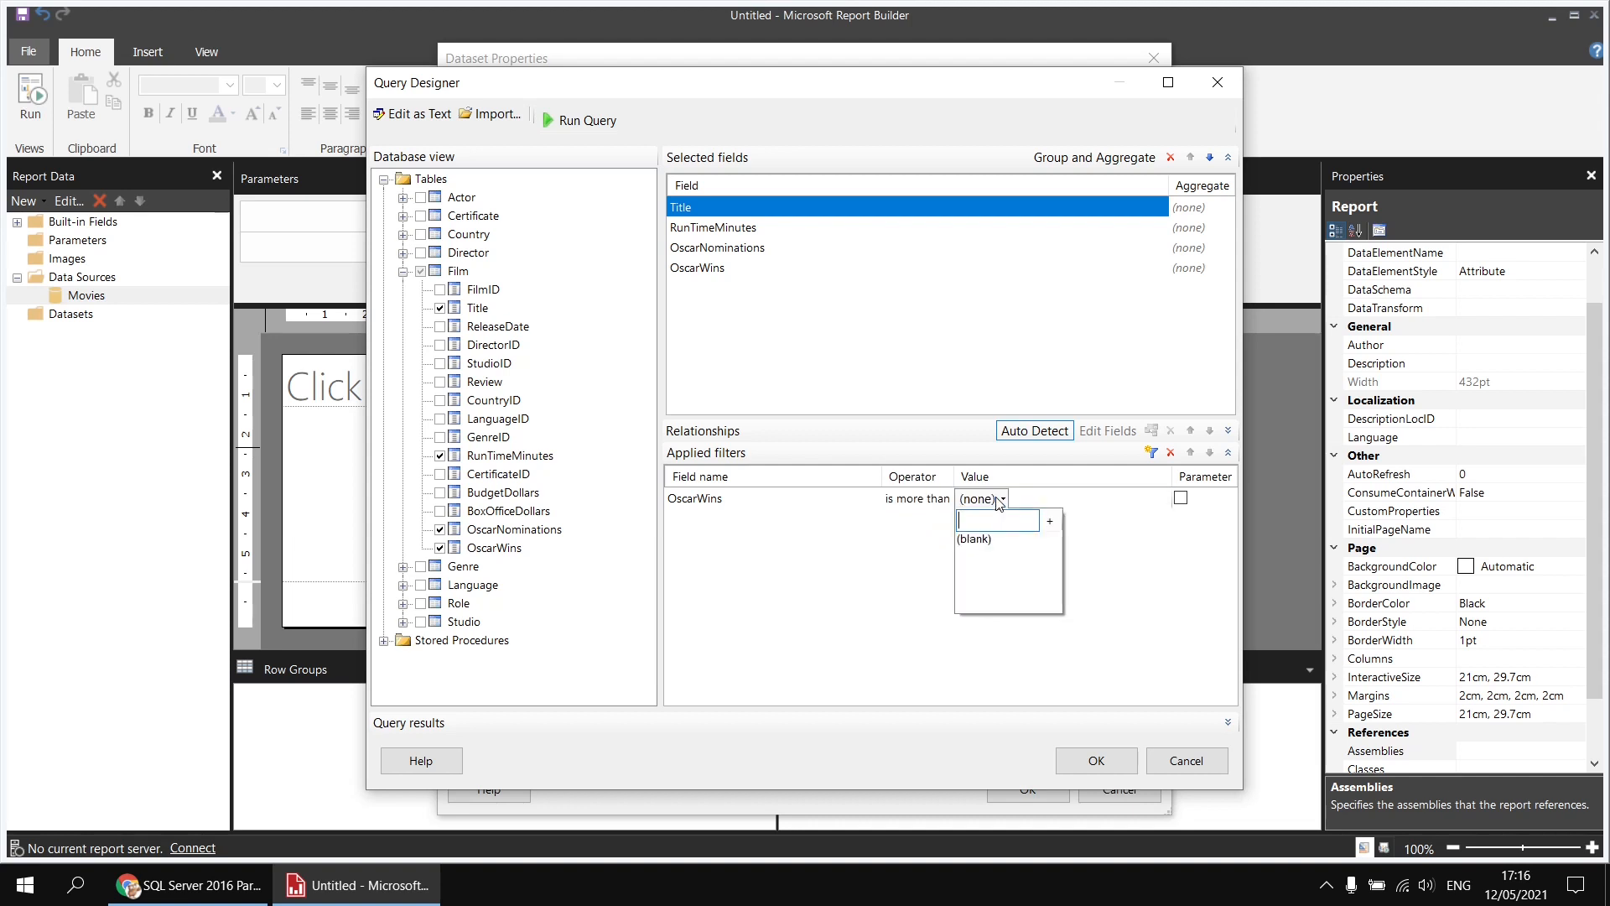
left_click(1113, 555)
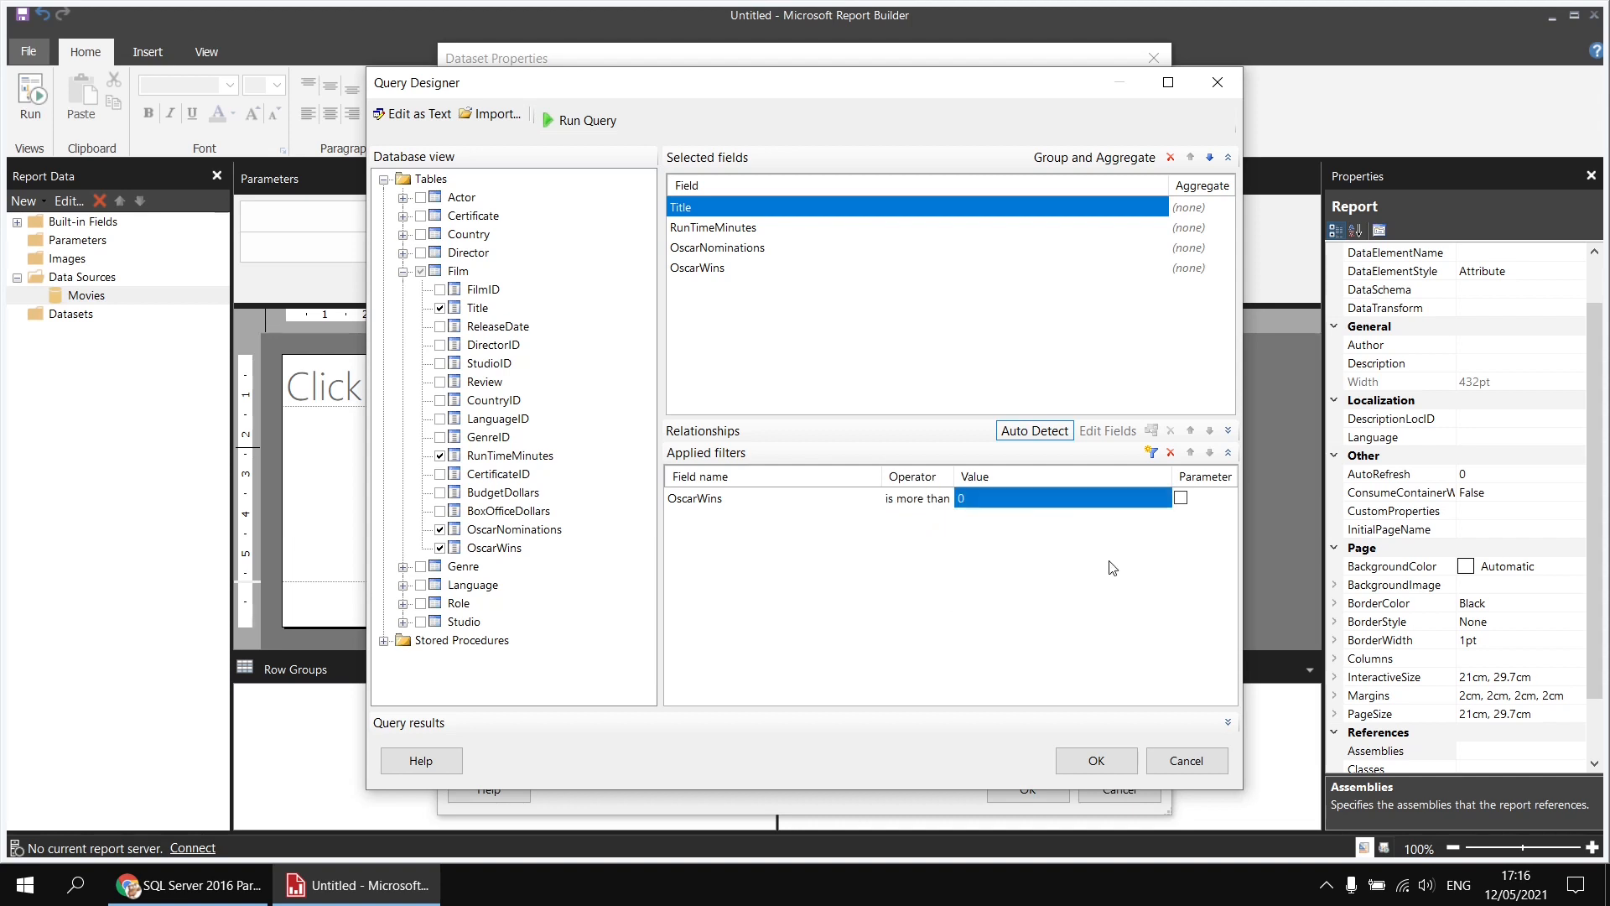
left_click(1095, 759)
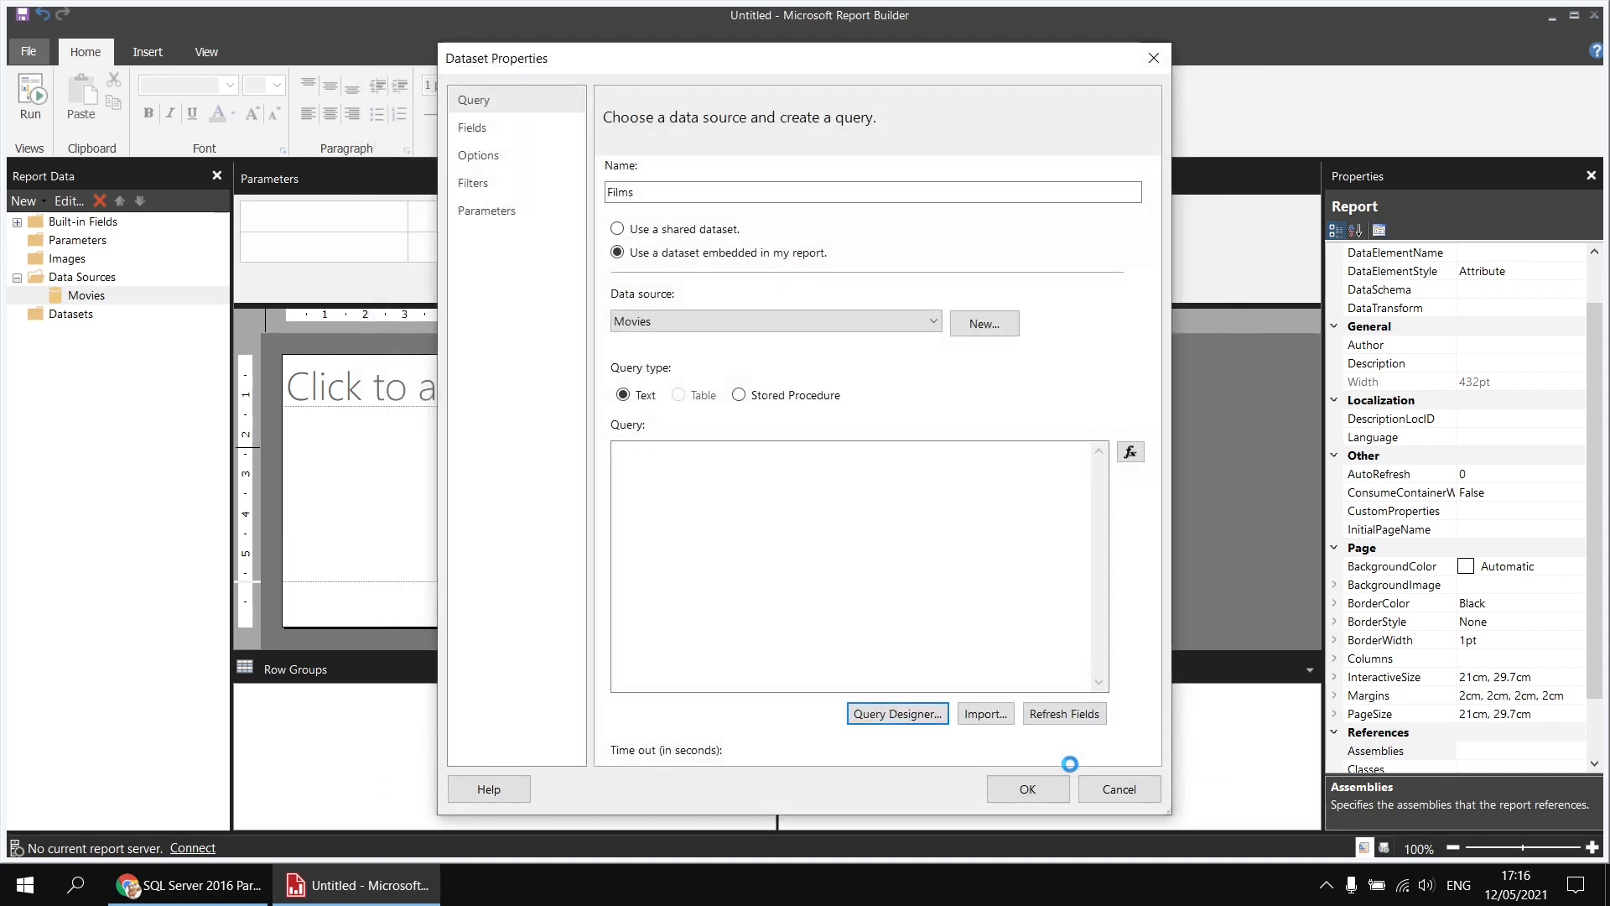
left_click(1028, 792)
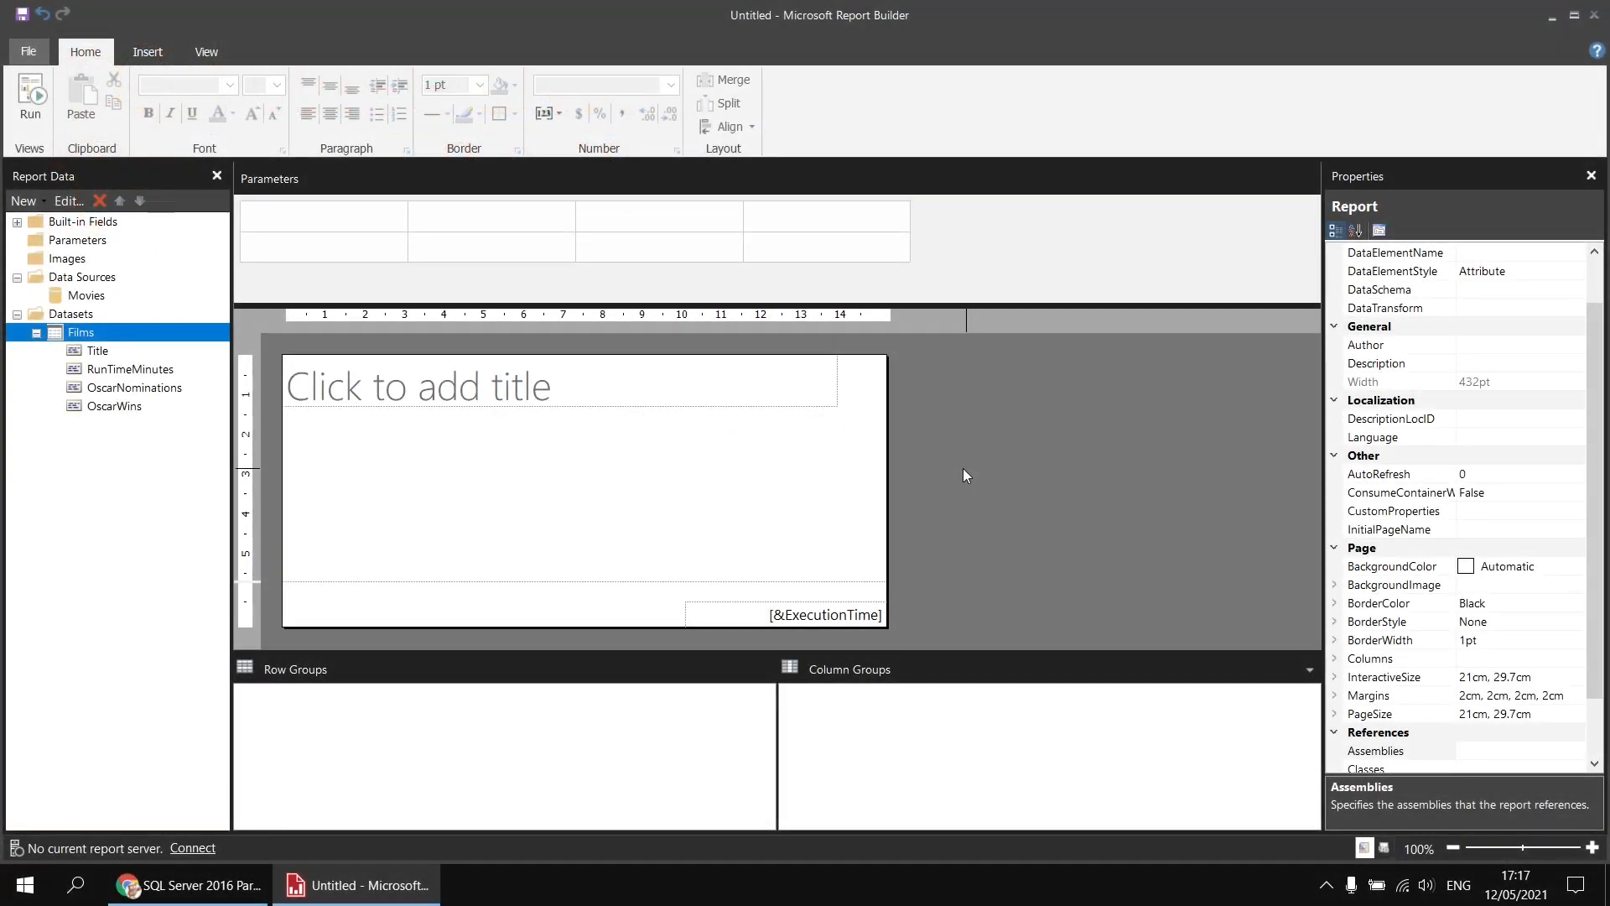
Remove the page footer and delete the title text box from the report body.
right_click(341, 612)
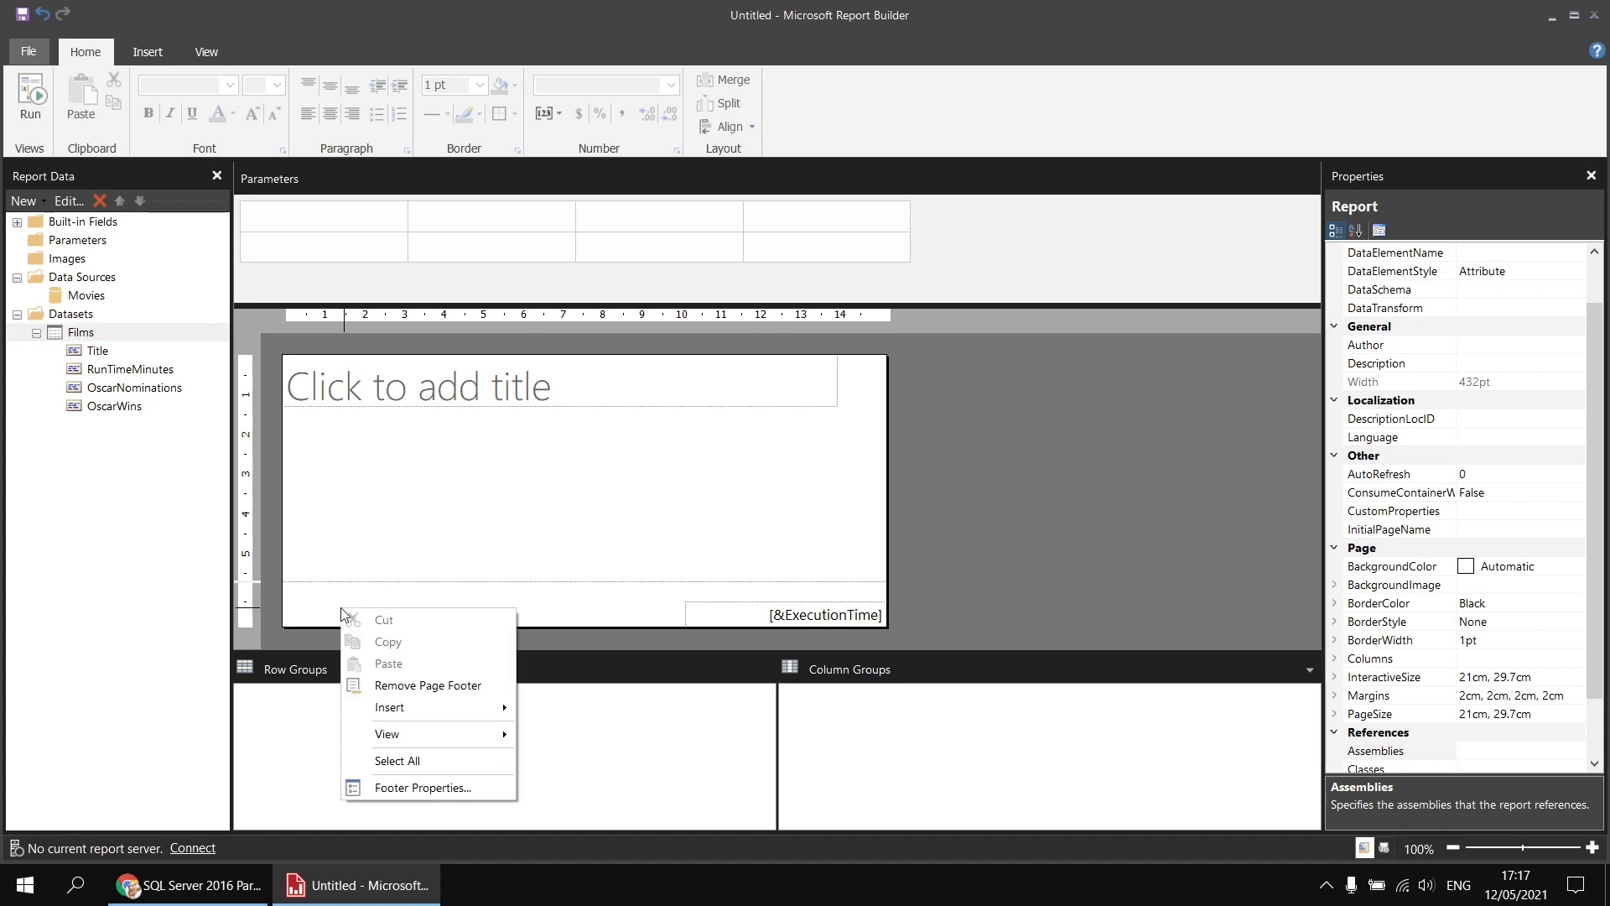
left_click(442, 686)
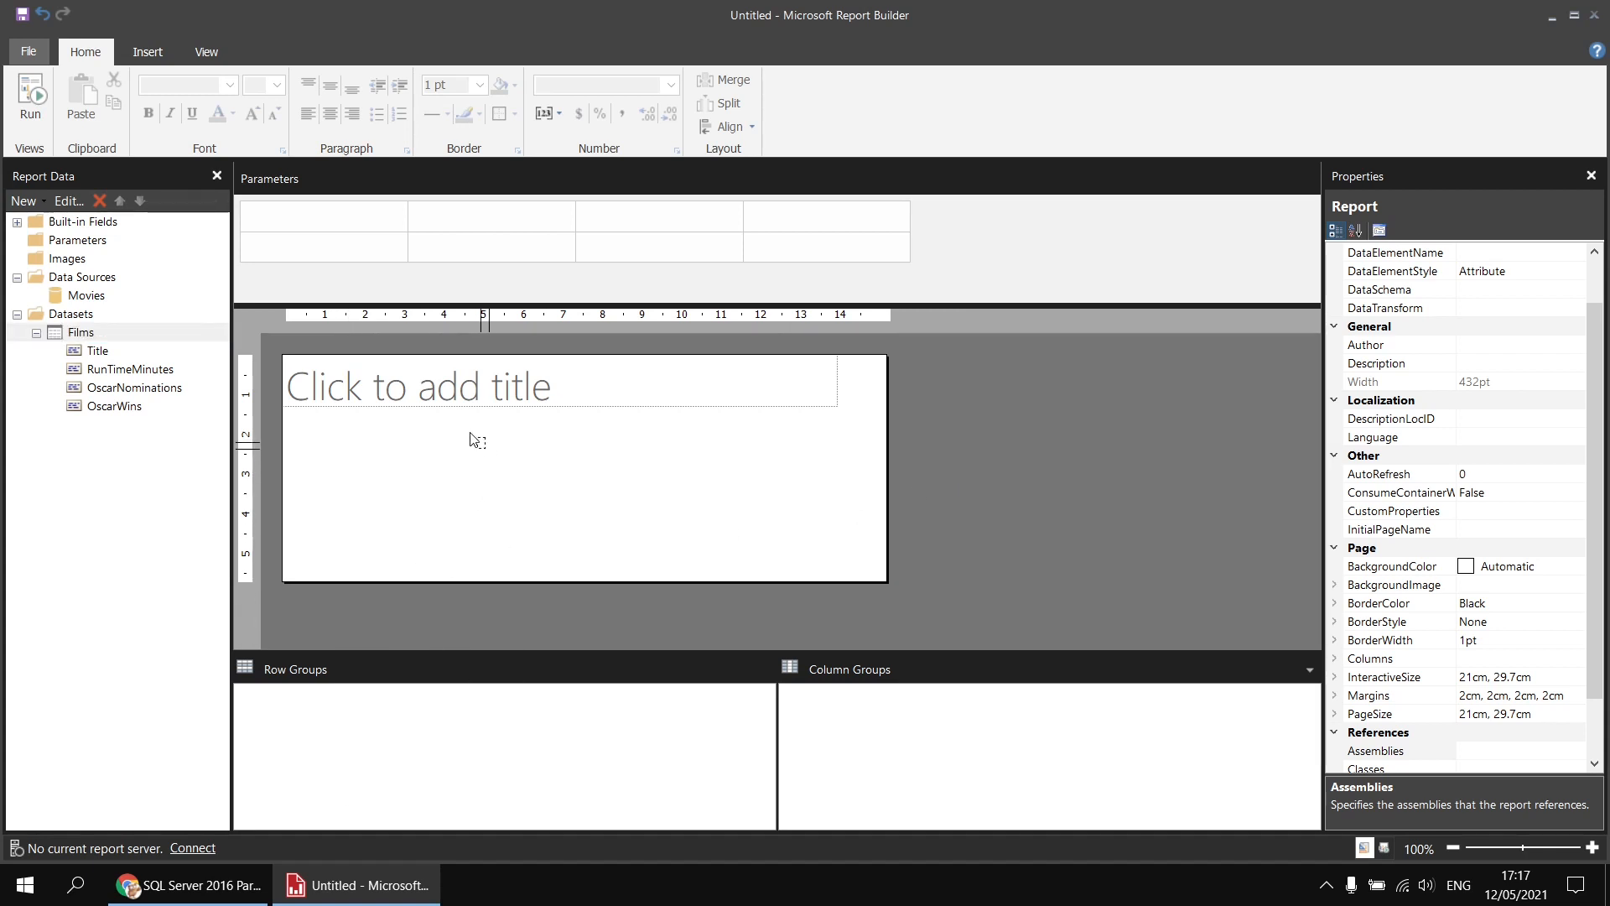
left_click_drag(476, 445, 387, 385)
key("Delete")
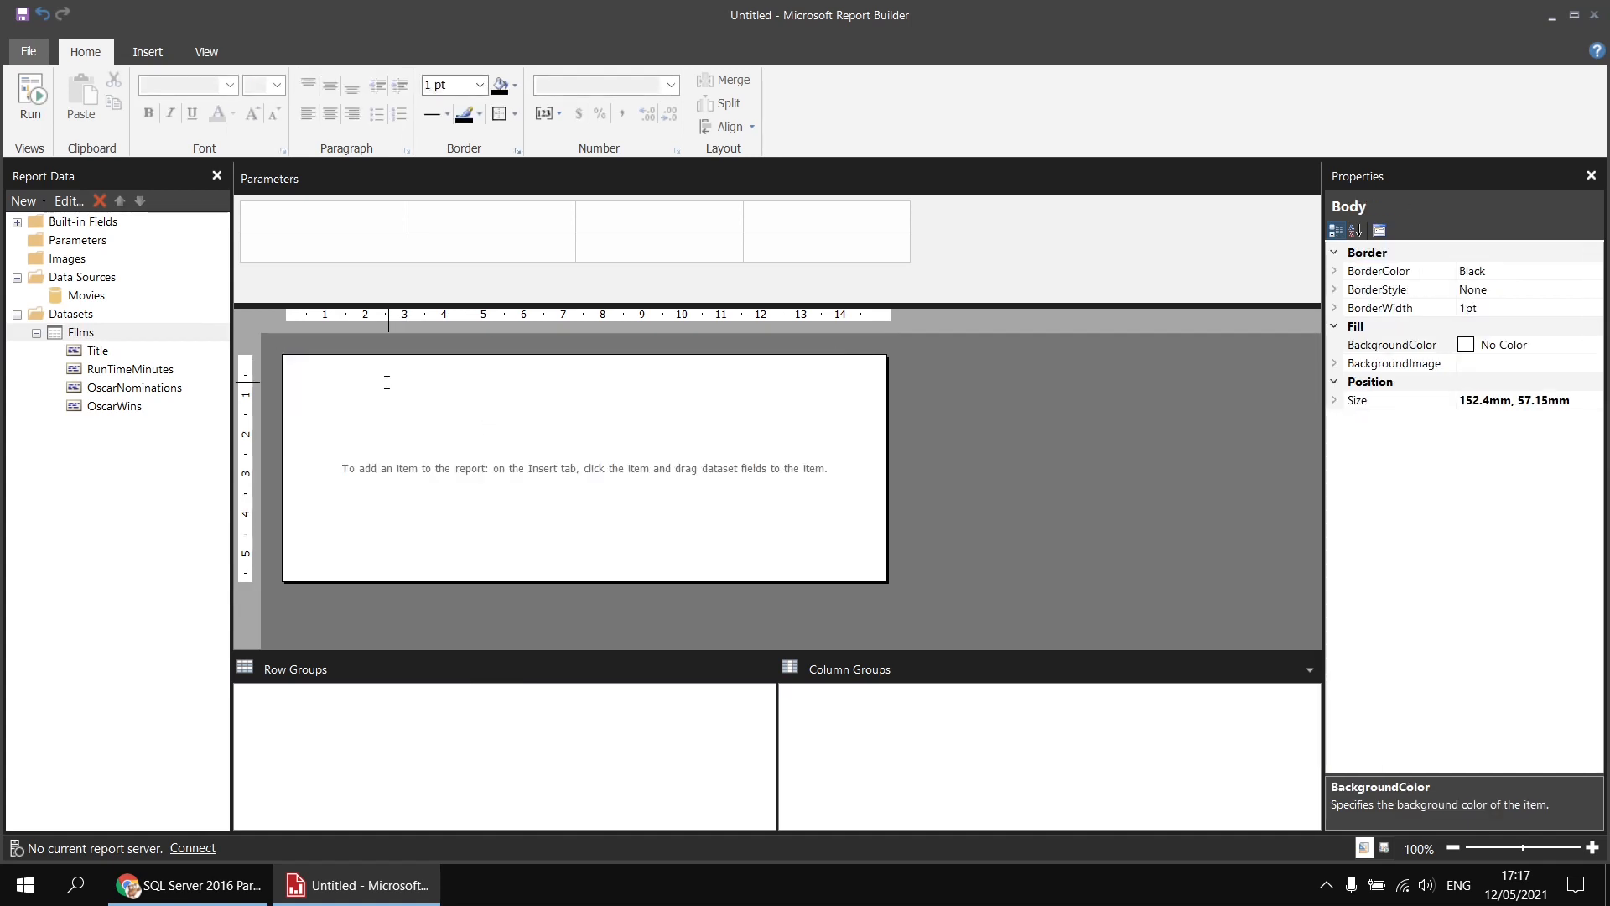
Insert a table in the report body with Title in the first data column and RunTimeMinutes in the second.
right_click(288, 361)
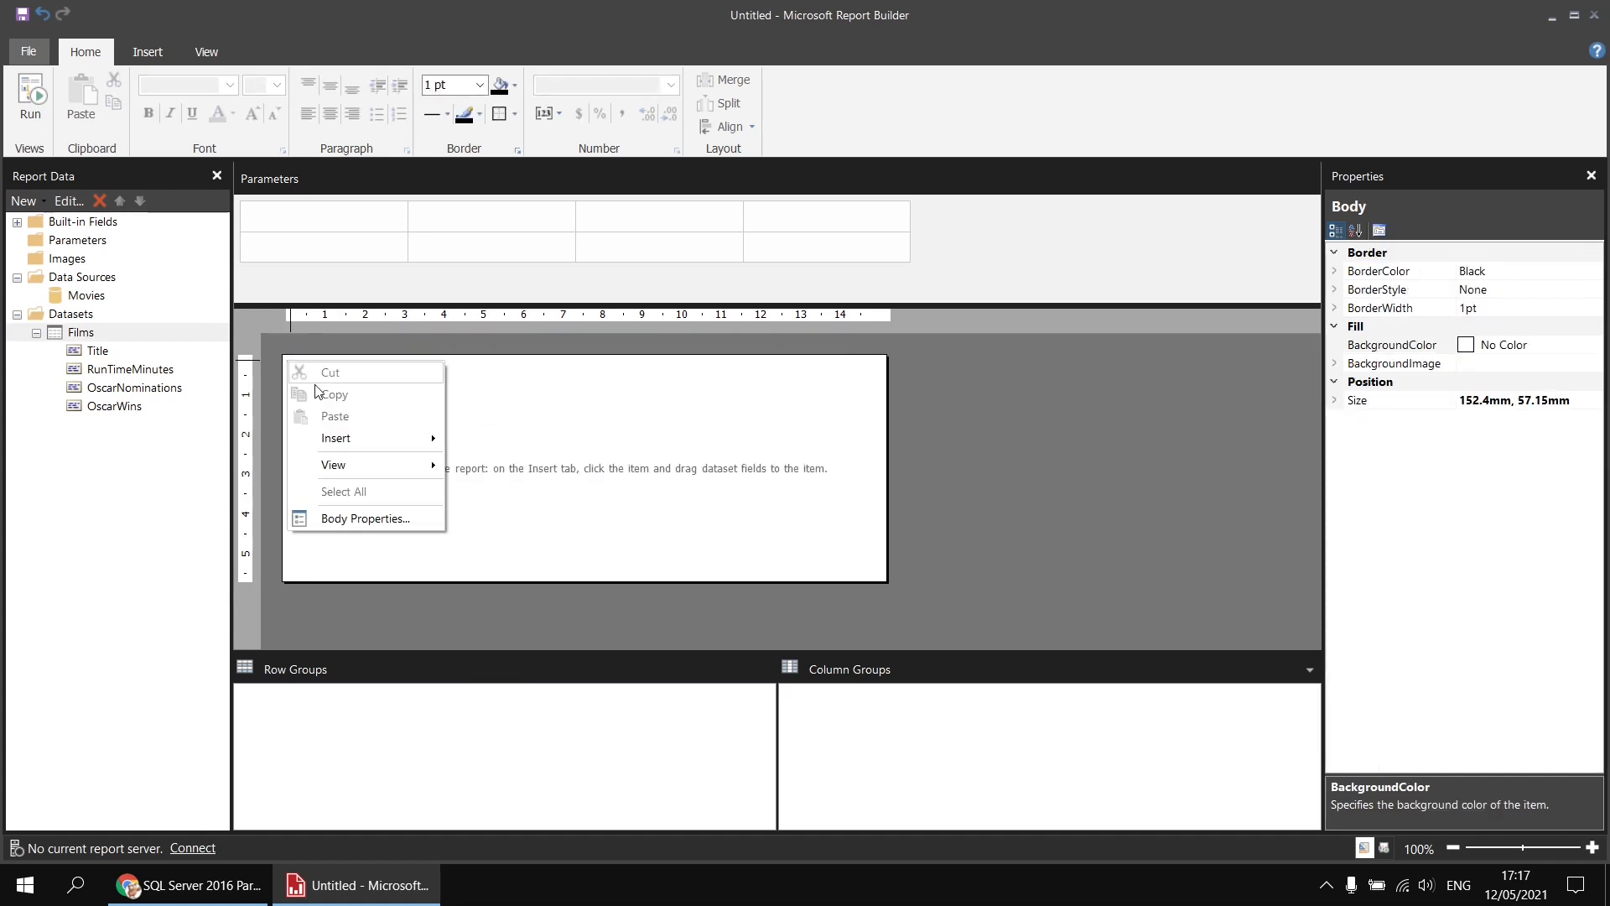
mouse_move(375, 437)
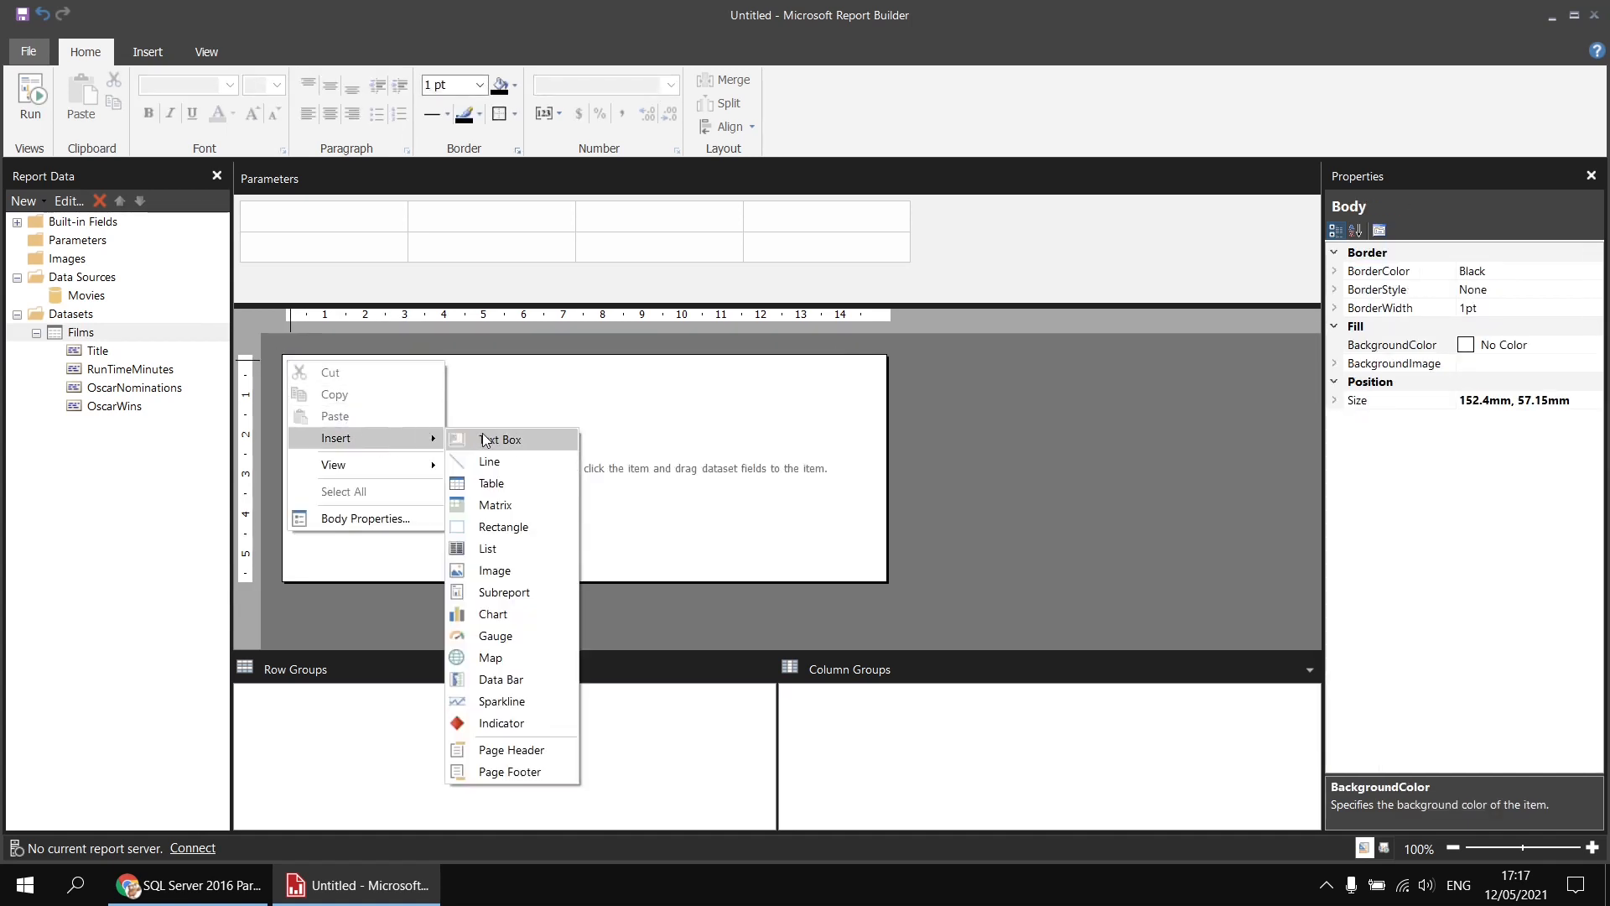
left_click(506, 481)
left_click(378, 394)
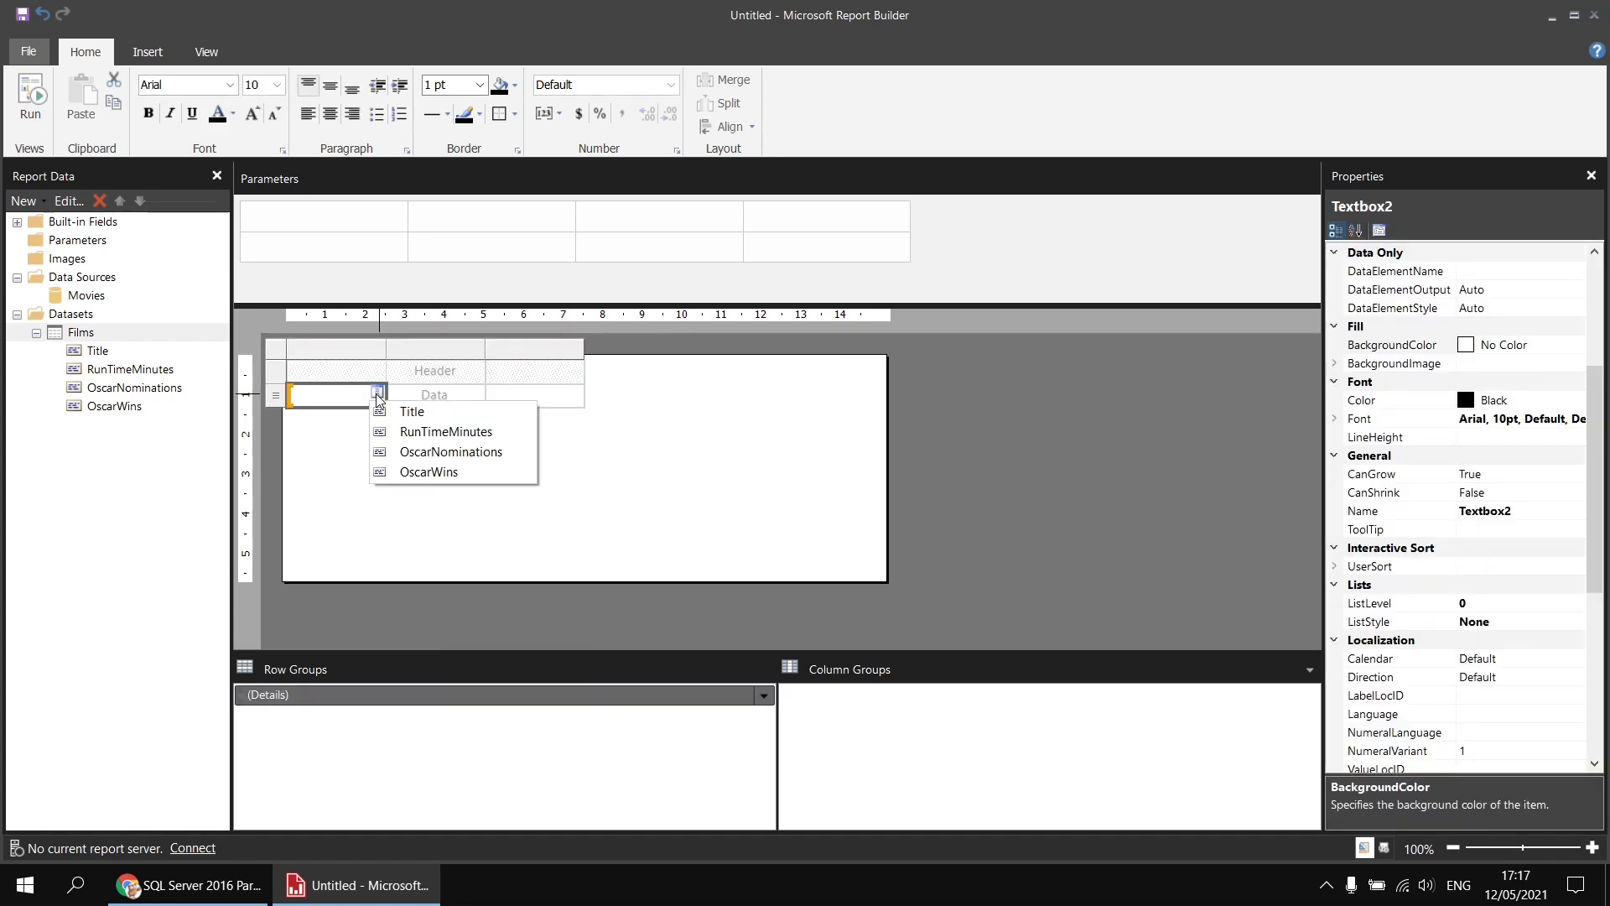
left_click(416, 416)
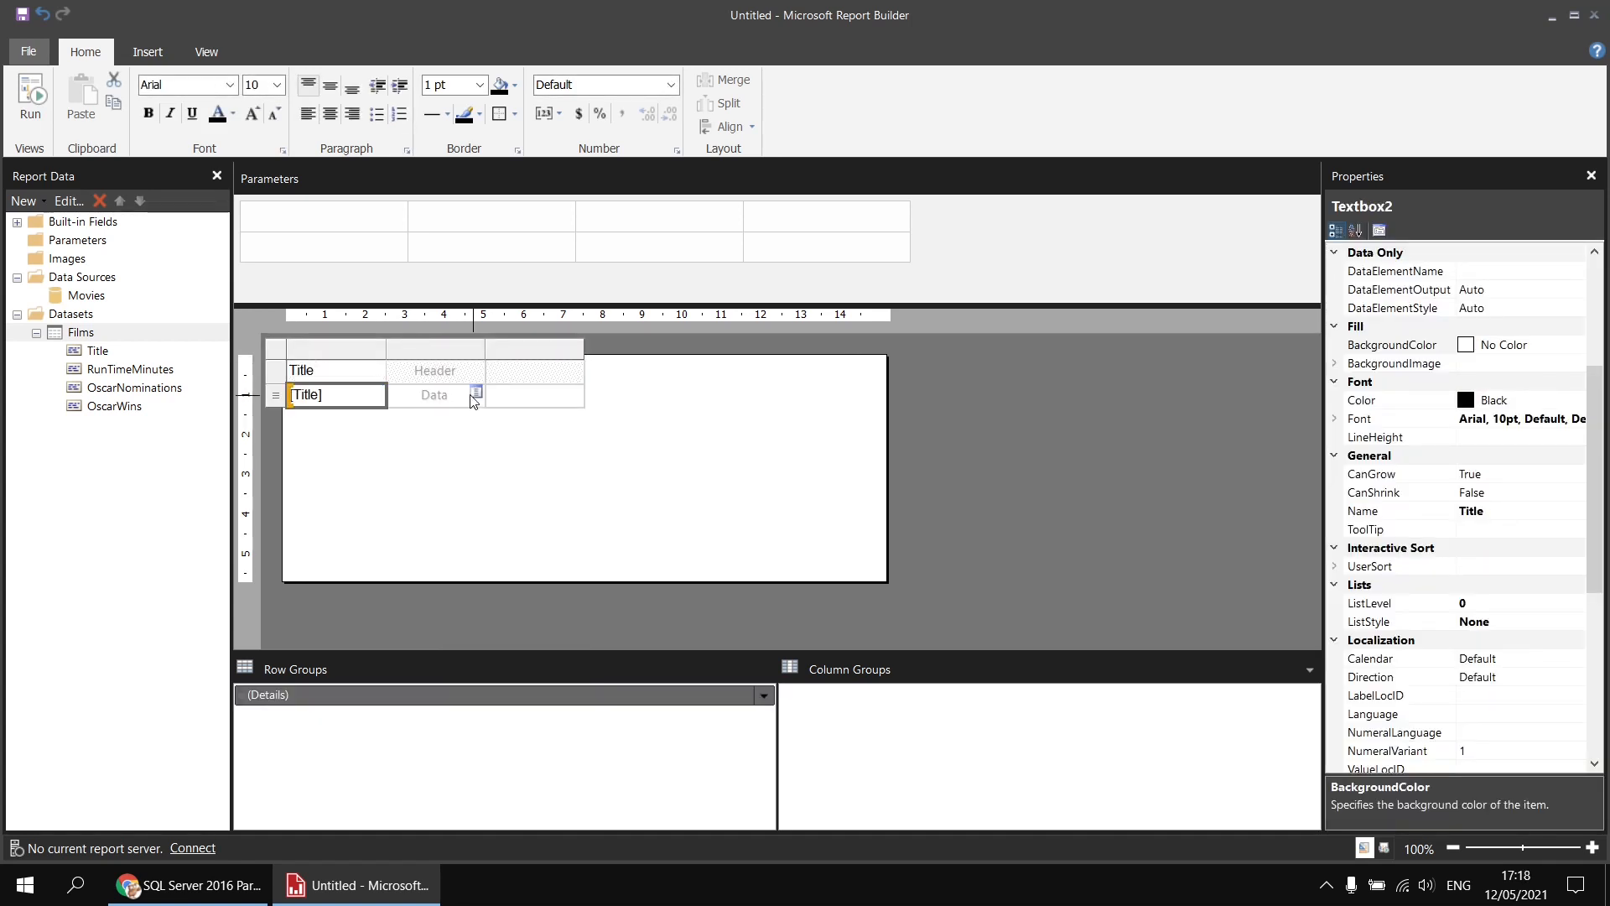
left_click(477, 394)
left_click(511, 433)
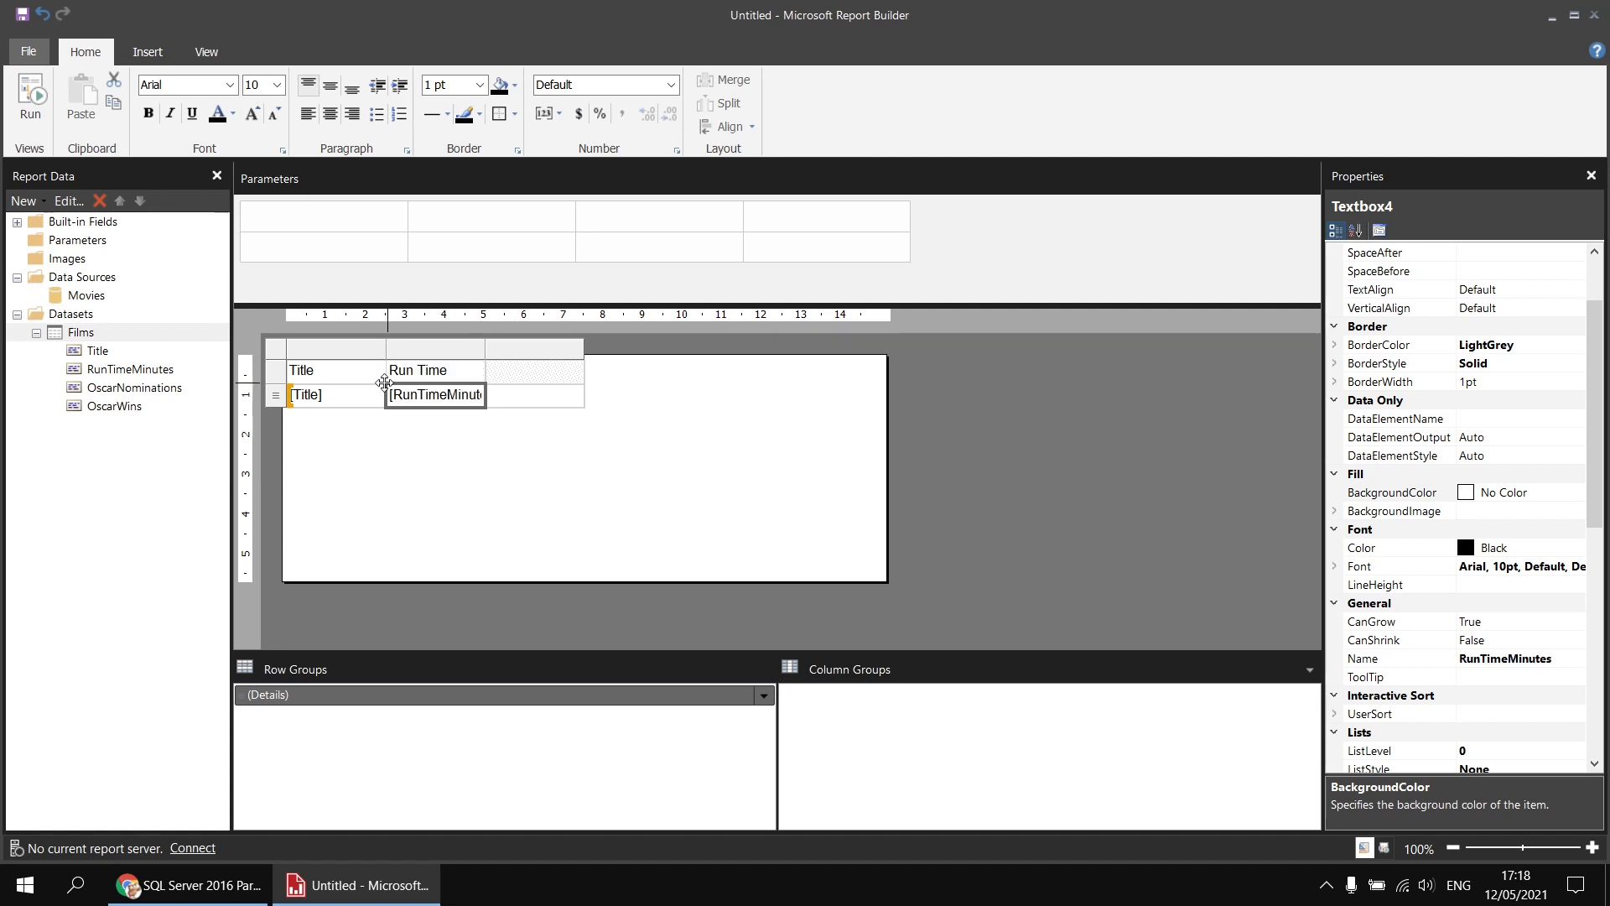
Select the whole table and move it into the top-left corner of the report body.
left_click(352, 409)
left_click(304, 367)
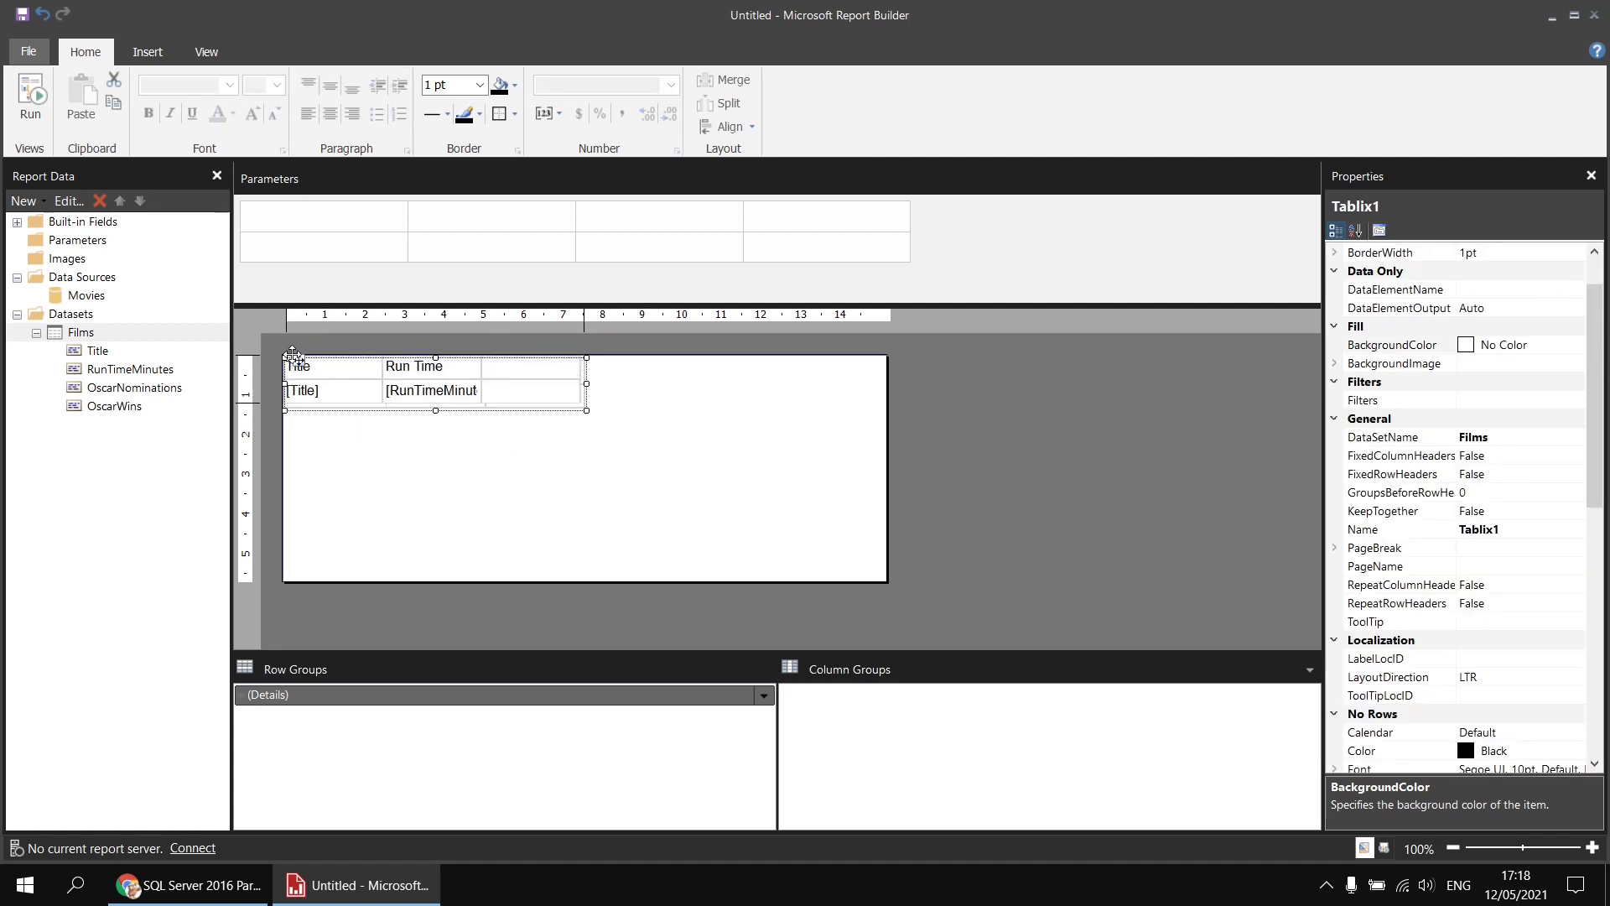
Widen the Title column to about 10 cm so the table spans the report body.
left_click_drag(383, 342, 687, 340)
mouse_move(834, 390)
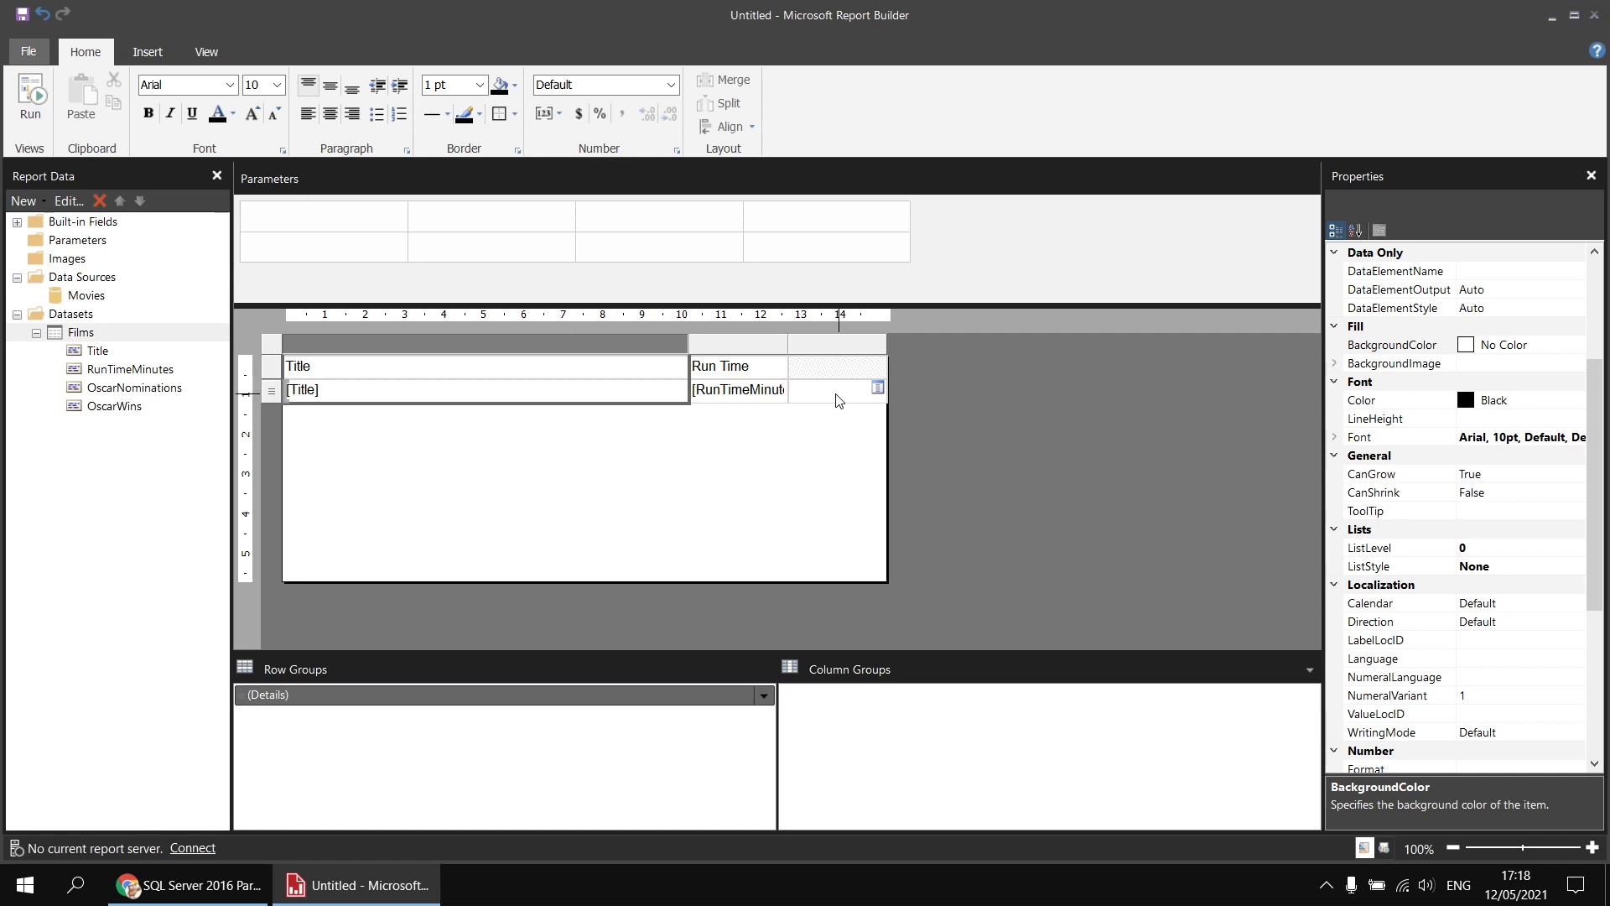
Try the Arial Narrow font on the table's text and return it to Arial.
left_click(836, 399)
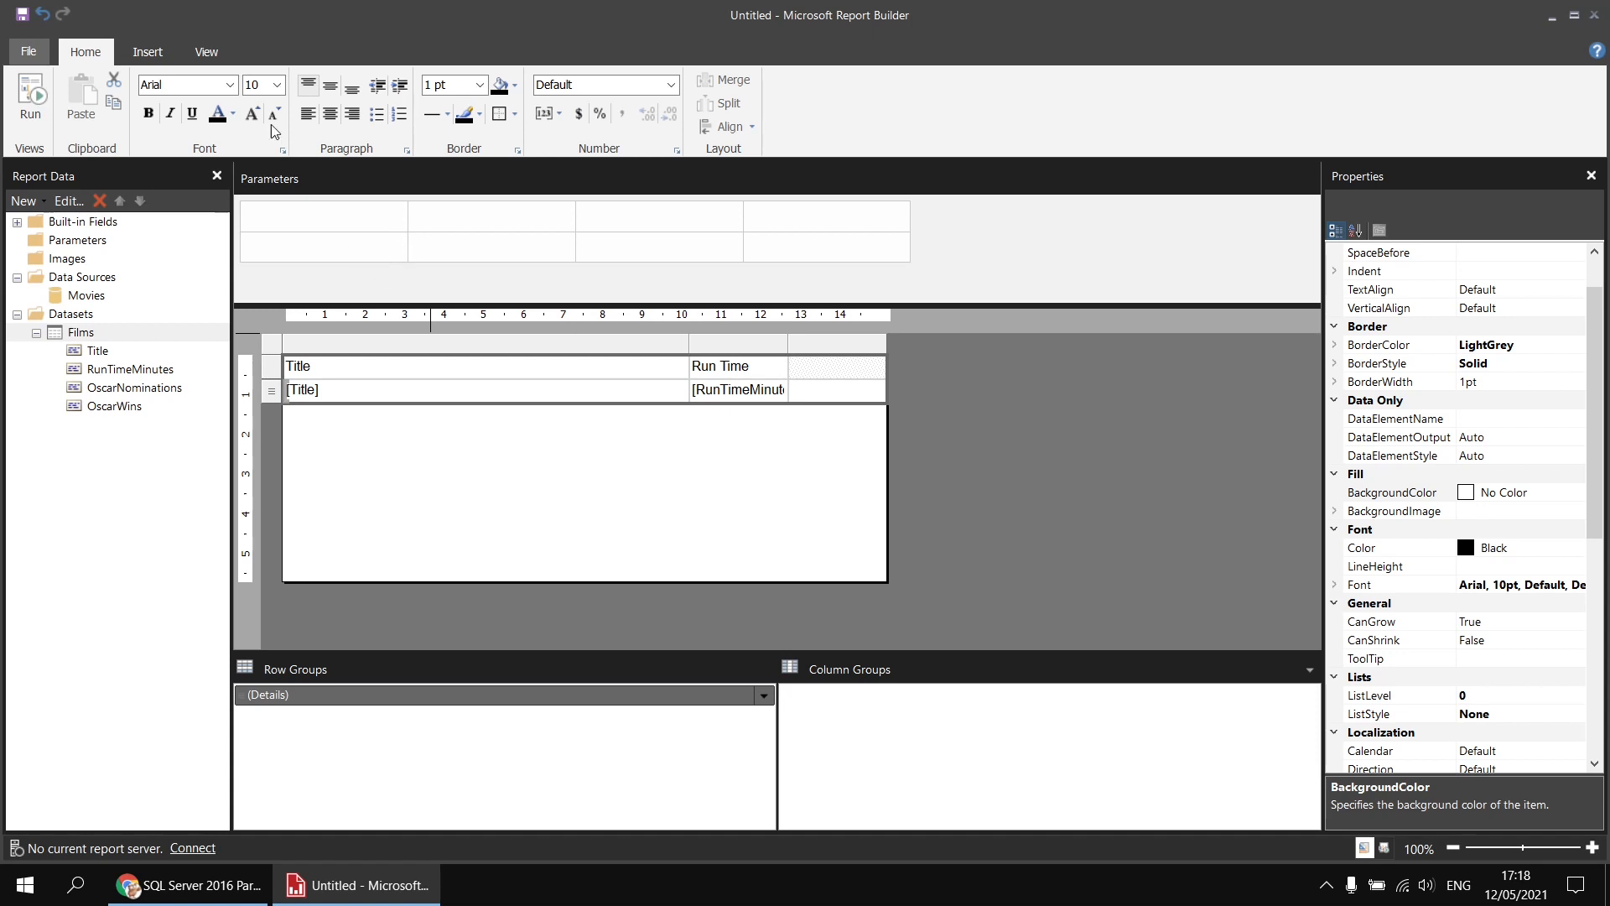
left_click(230, 84)
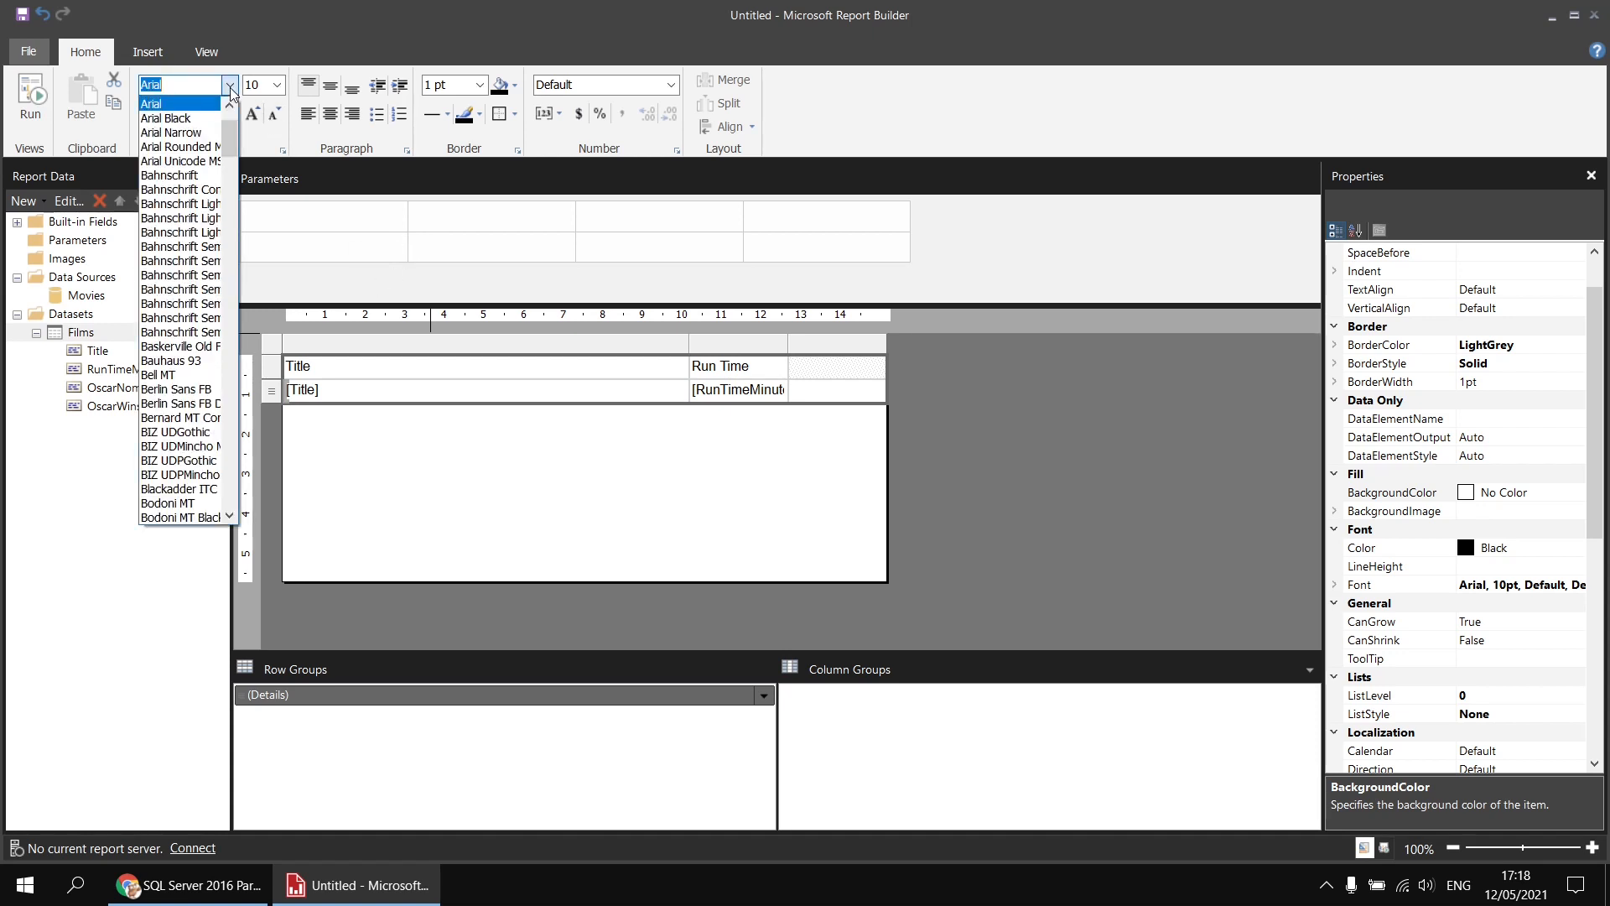
left_click(192, 132)
left_click(230, 84)
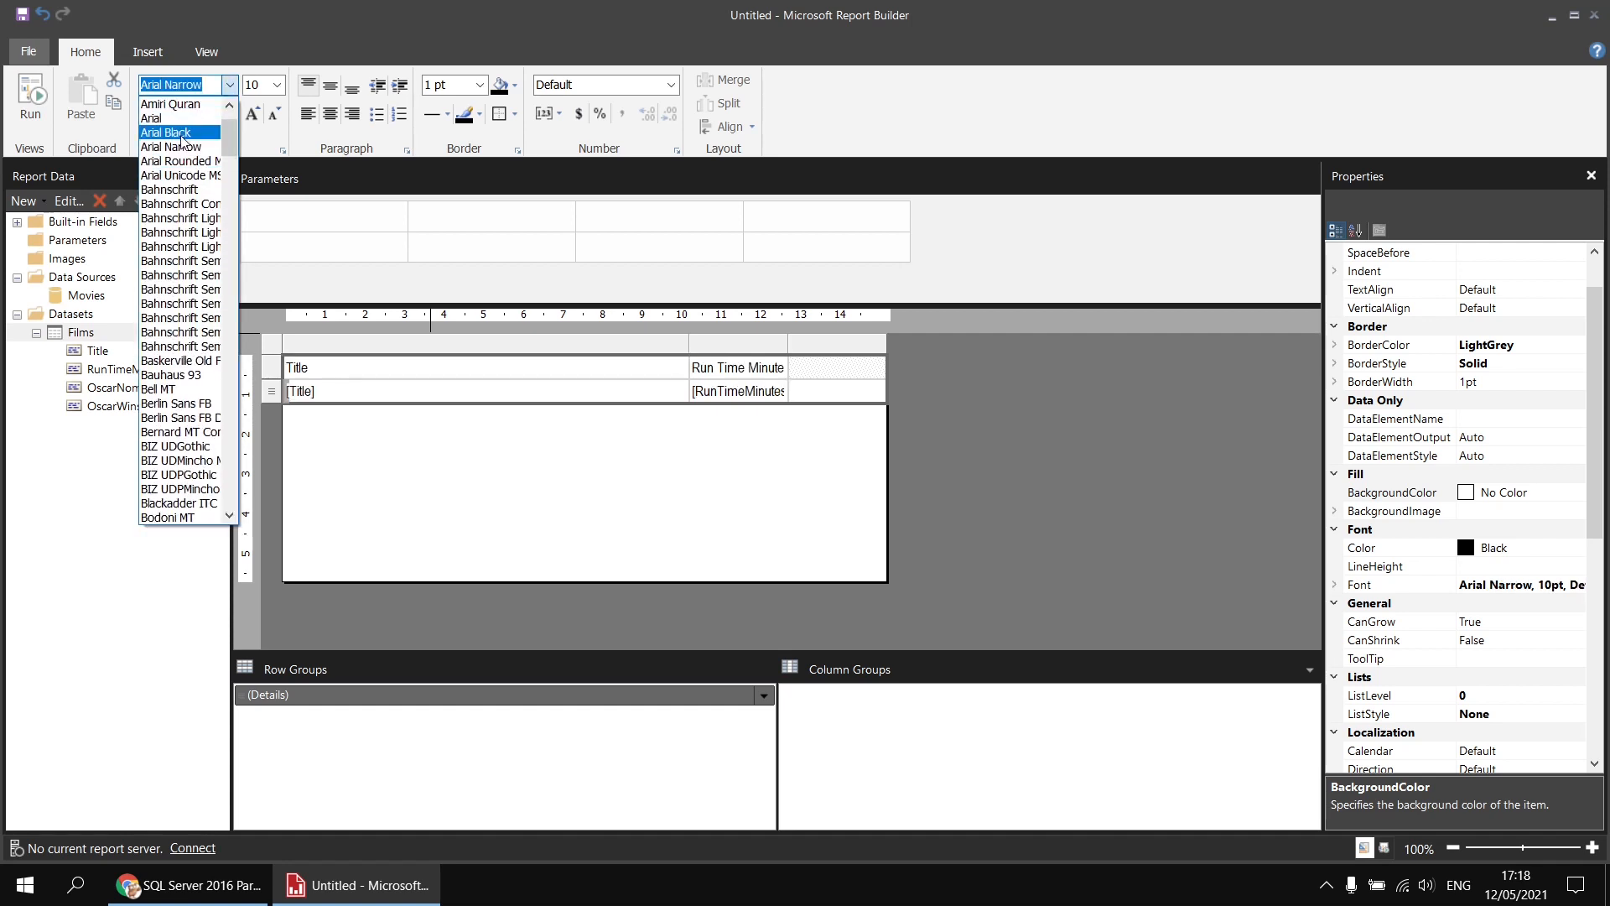
left_click(172, 119)
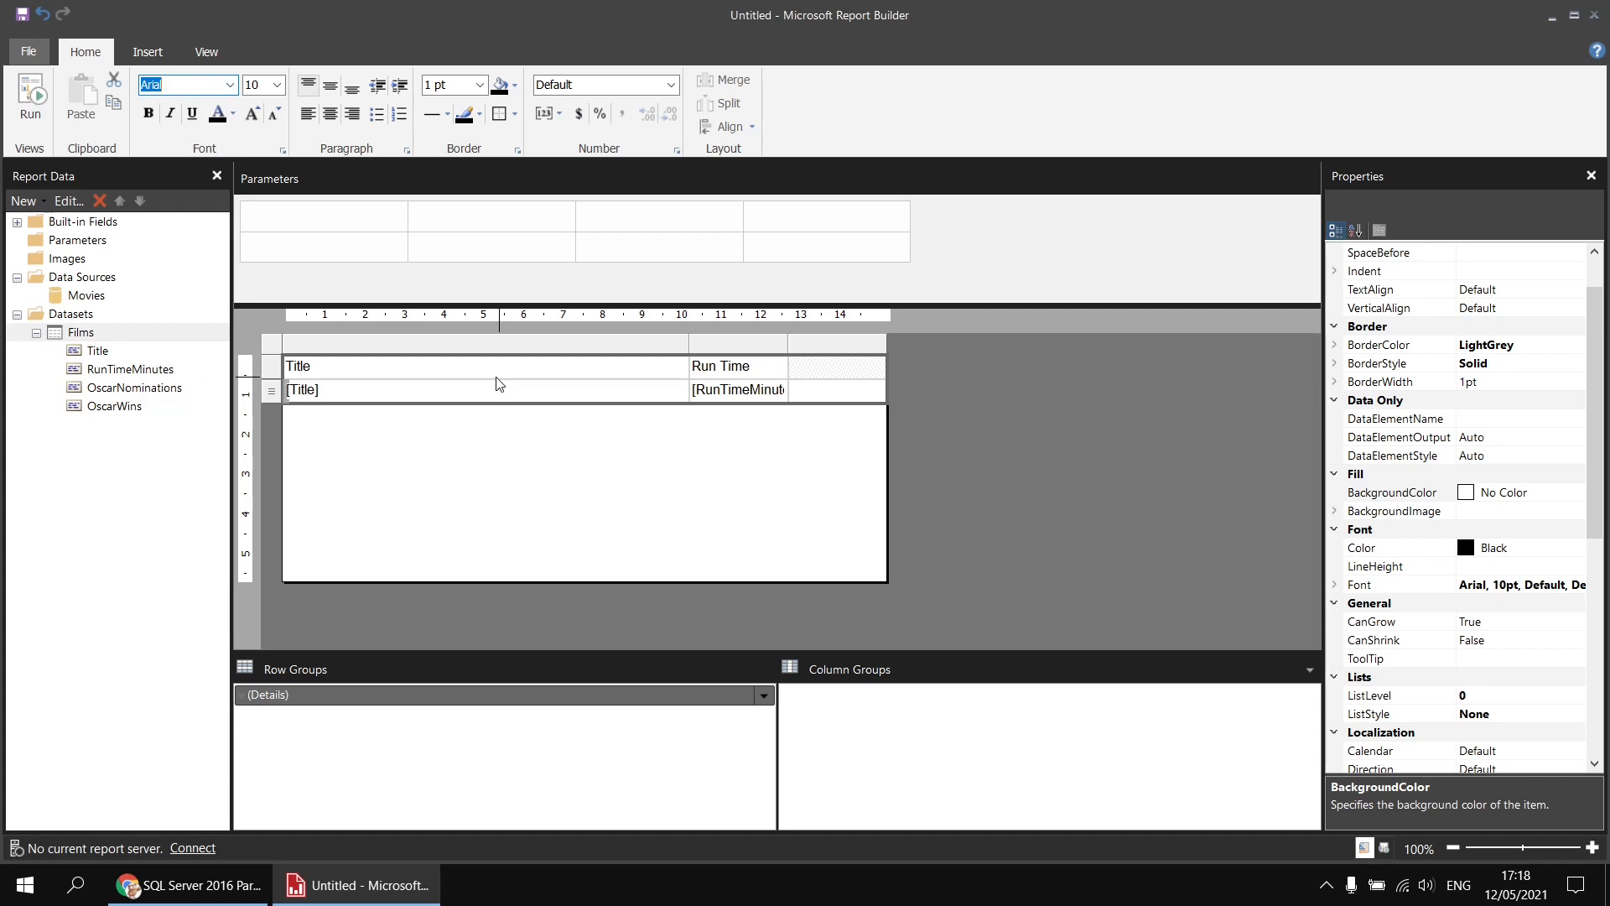
Run the report to check the titles and run times, and return to the design.
left_click(38, 102)
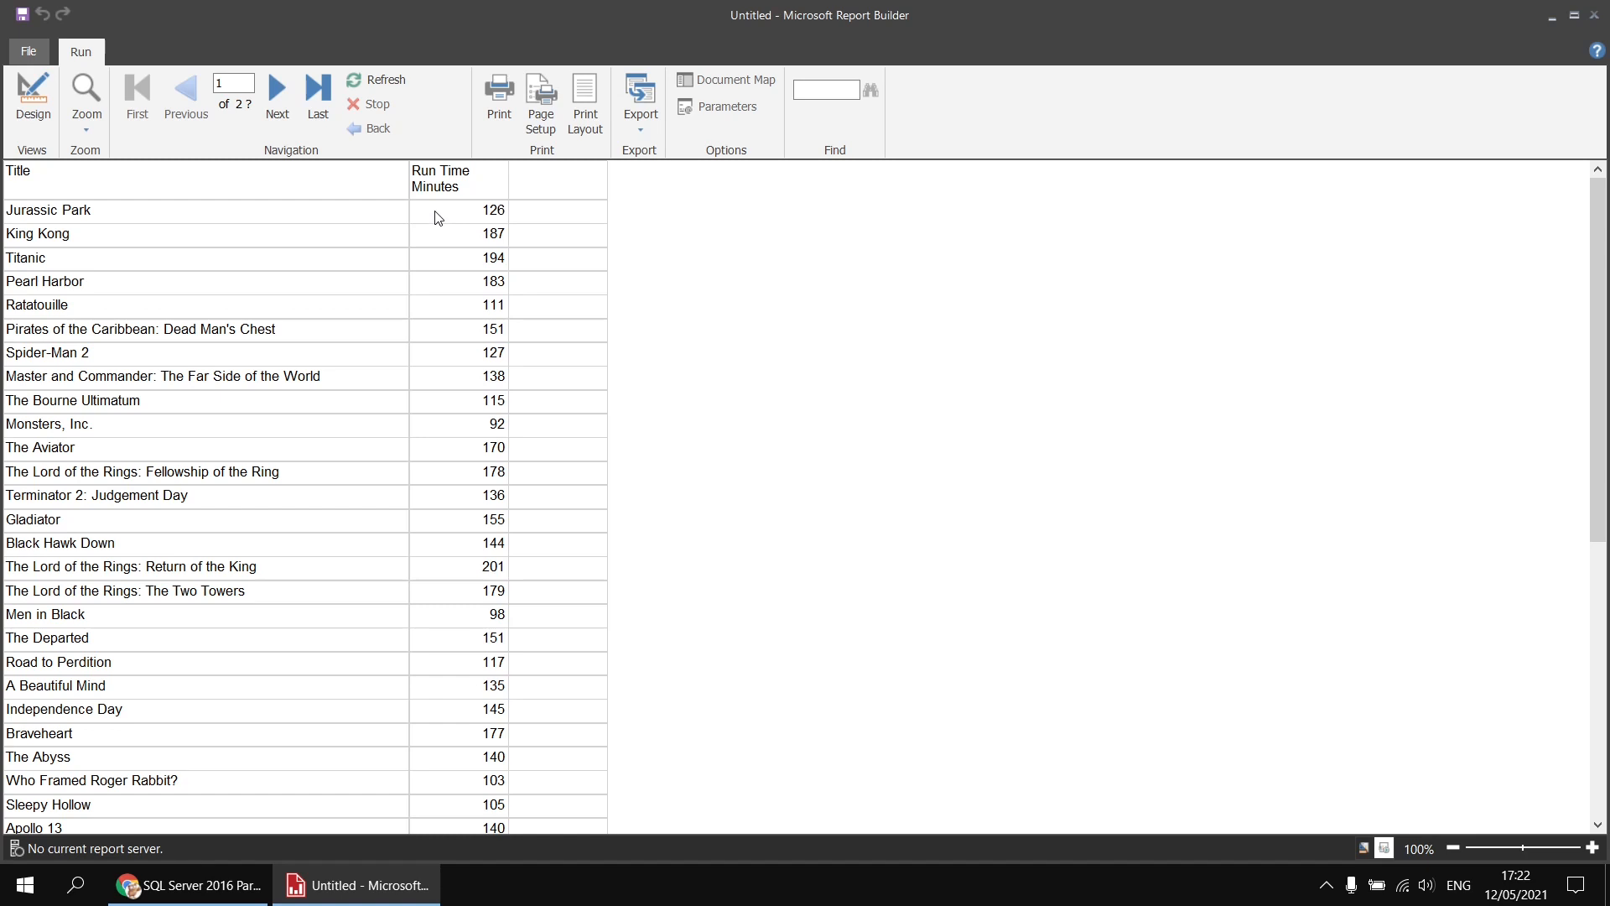
left_click(34, 96)
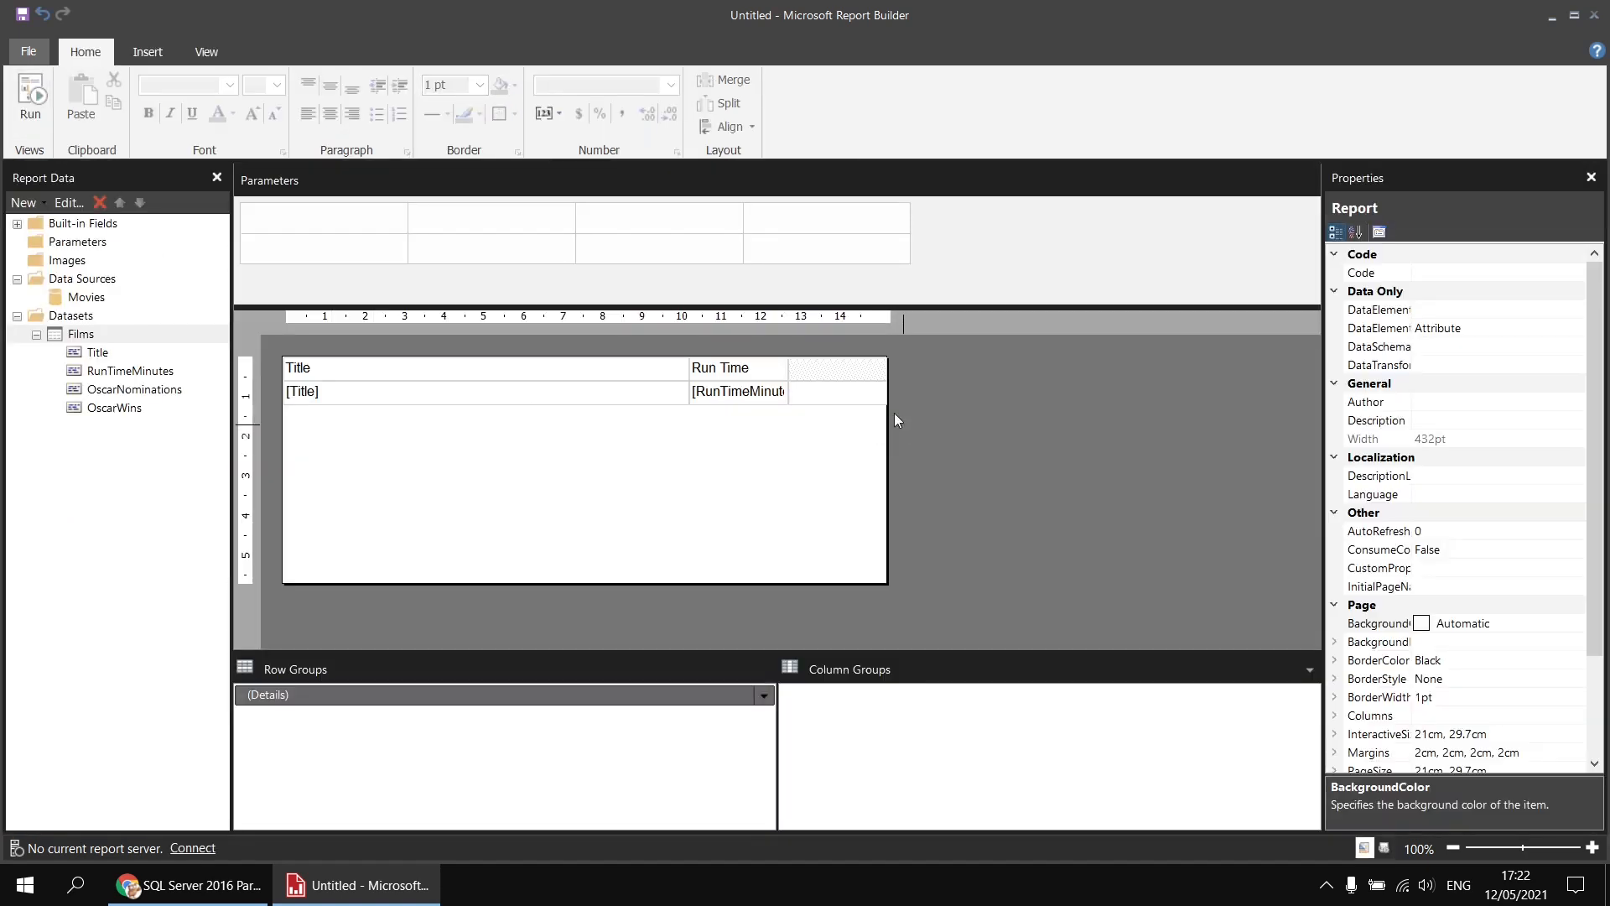
Insert a data bar of type Bar in the detail cell of the third column and preview the report.
right_click(828, 399)
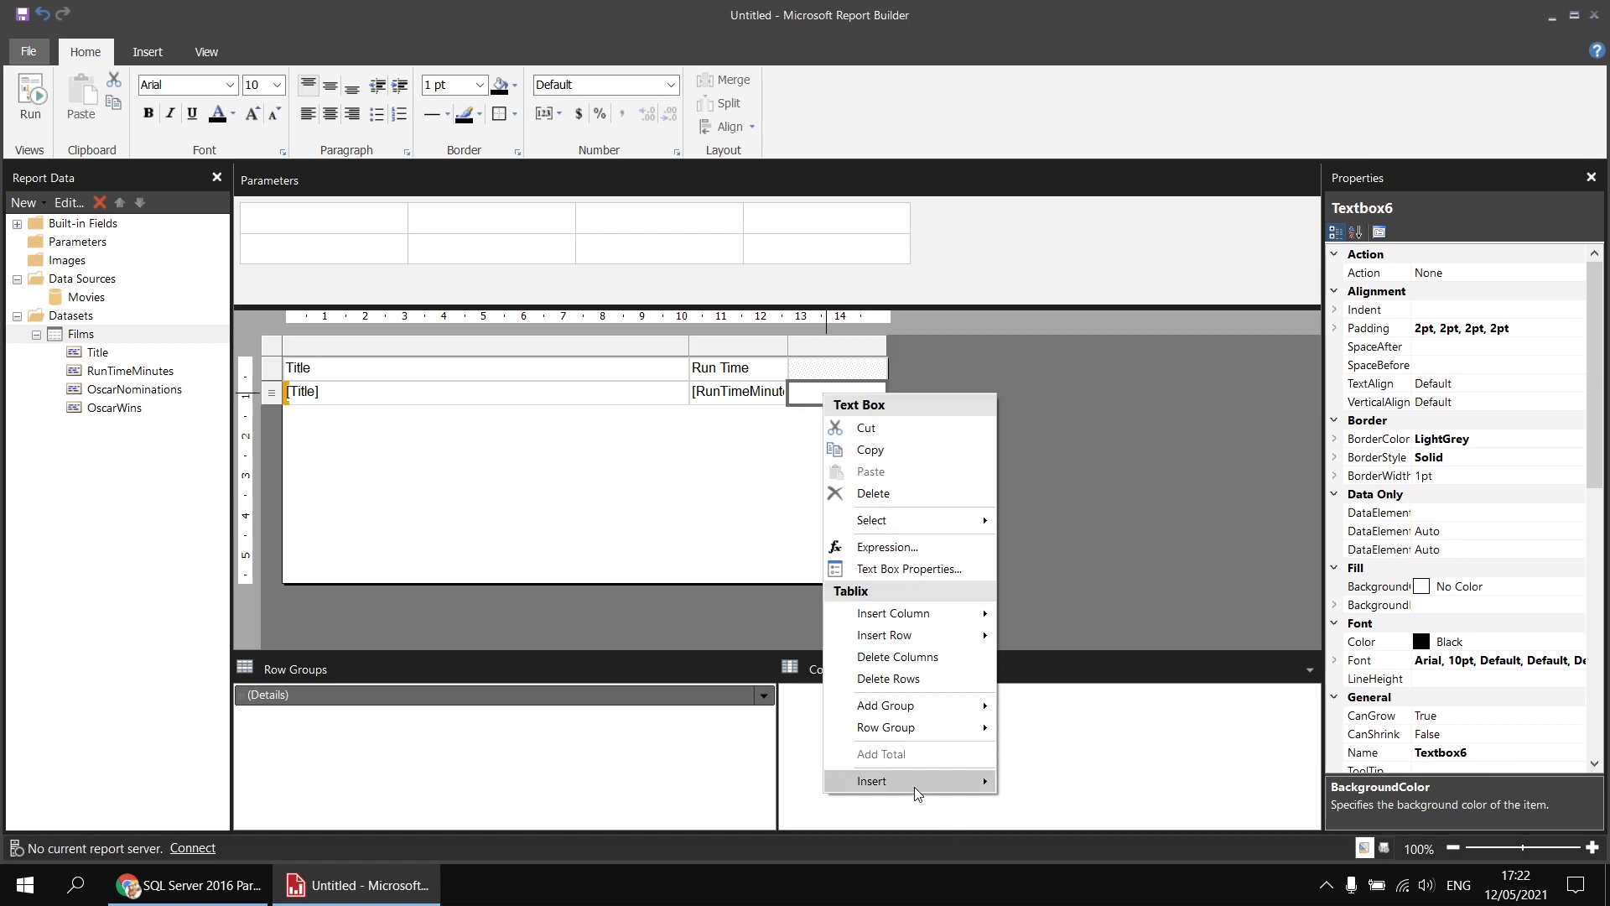
mouse_move(933, 787)
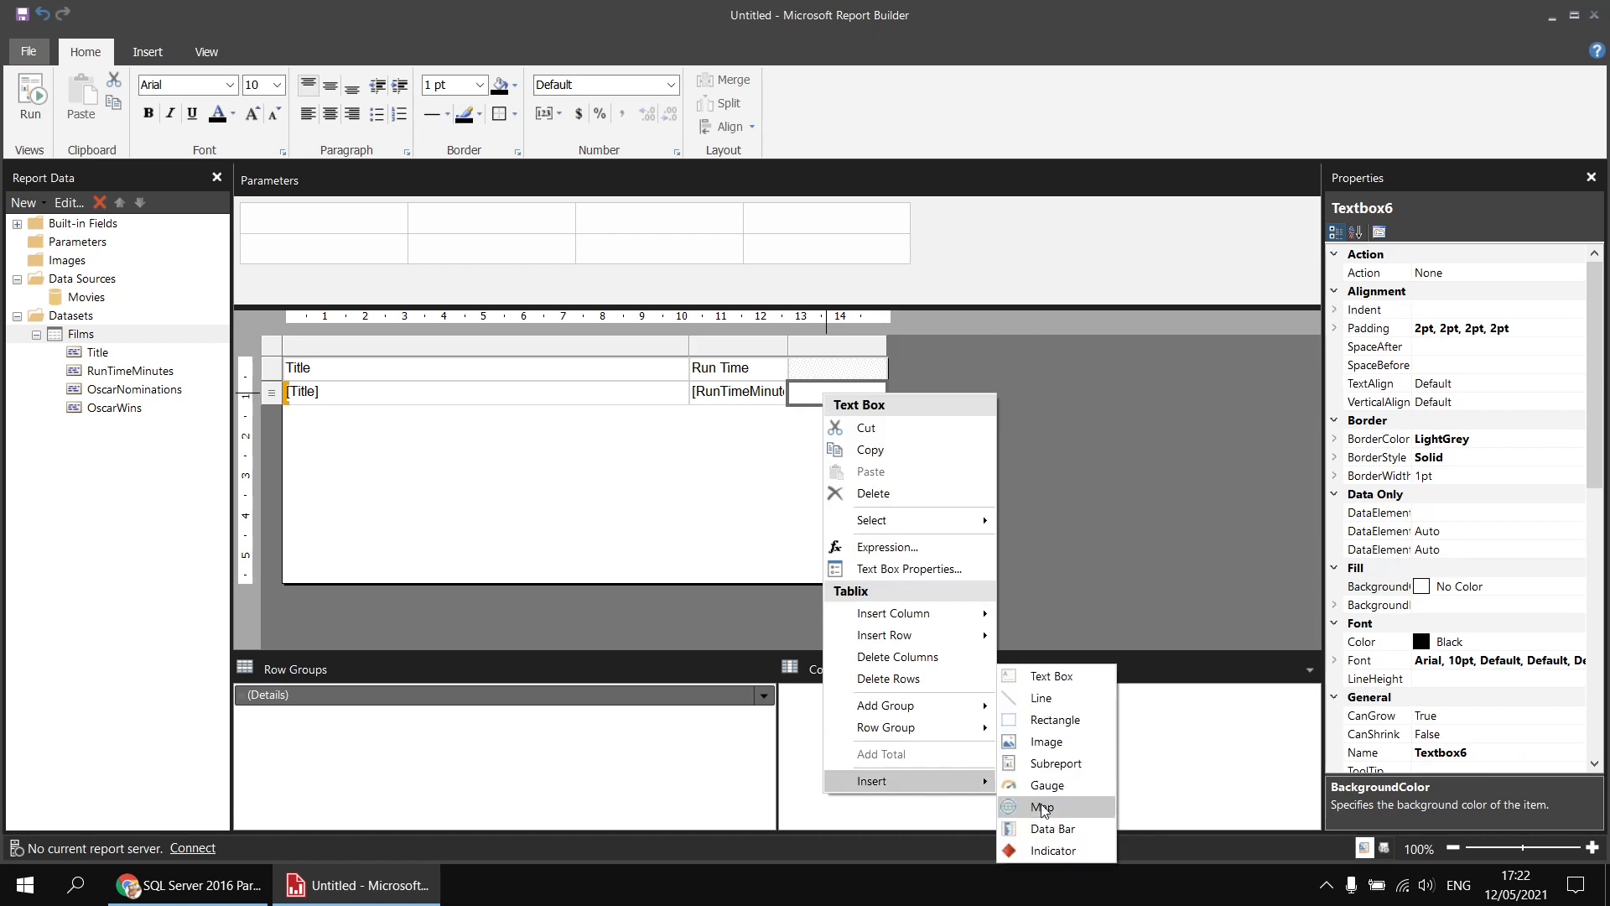
left_click(1089, 830)
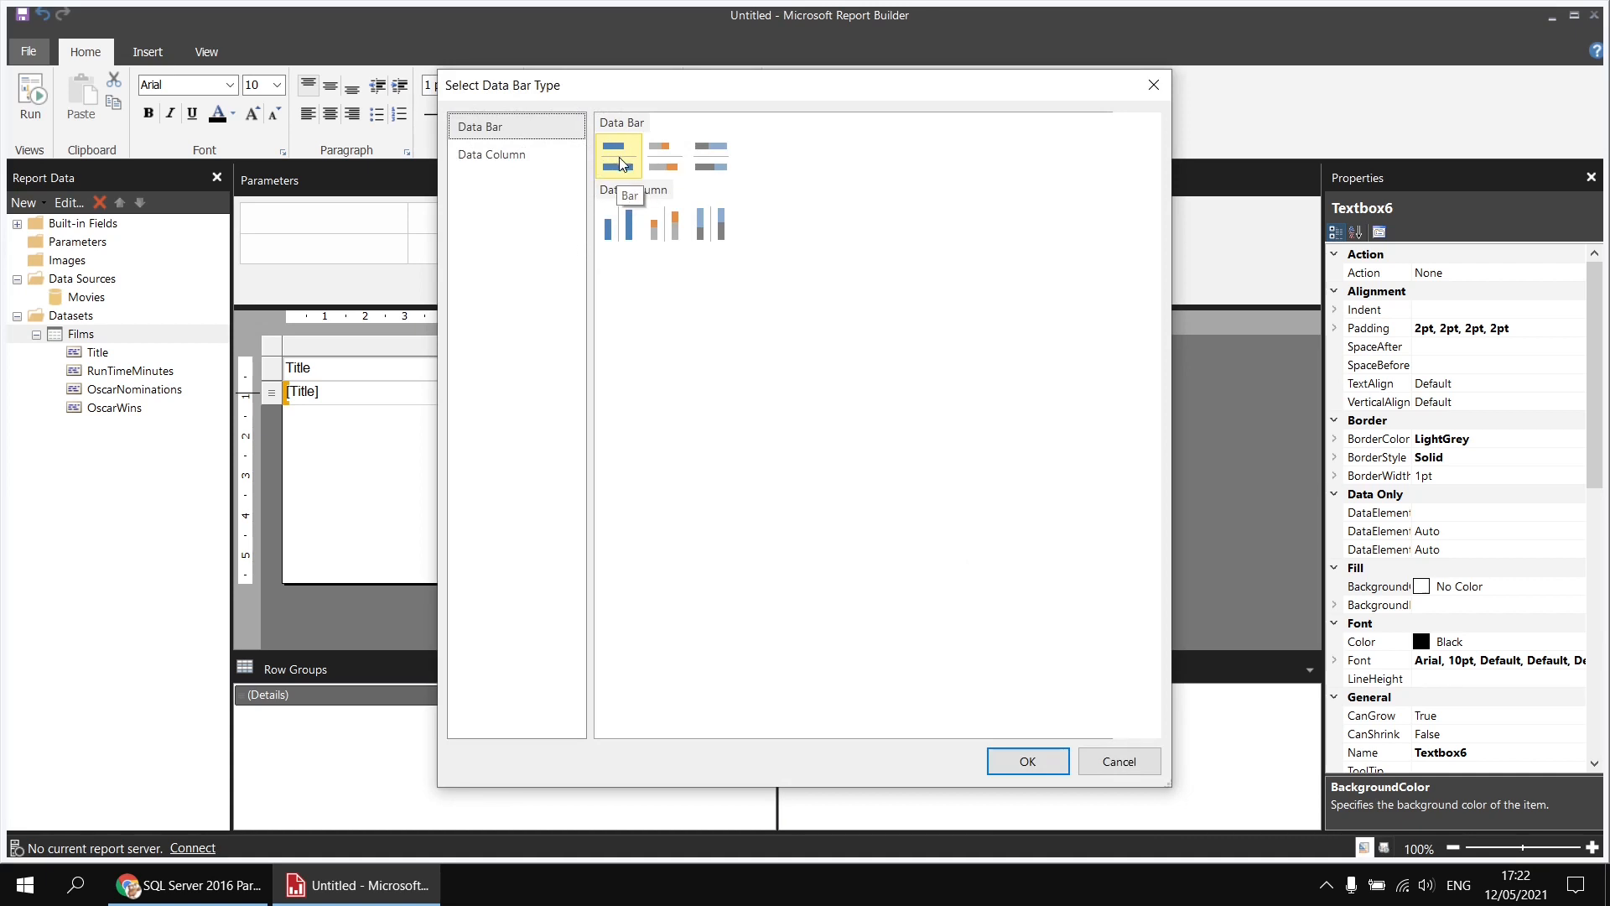
left_click(1027, 760)
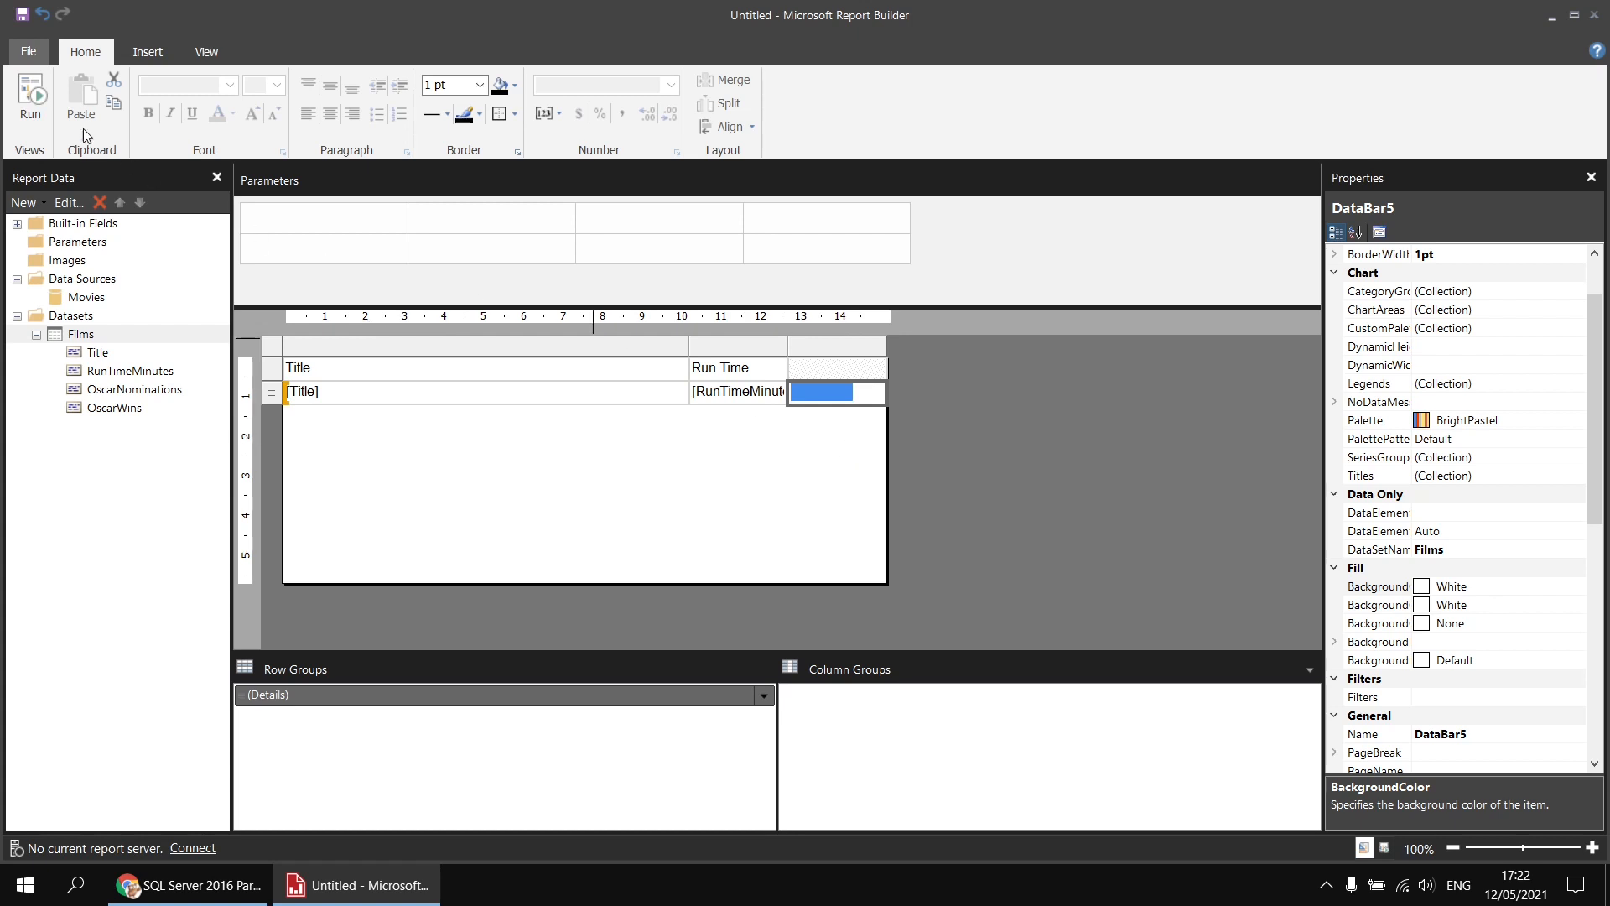
left_click(31, 99)
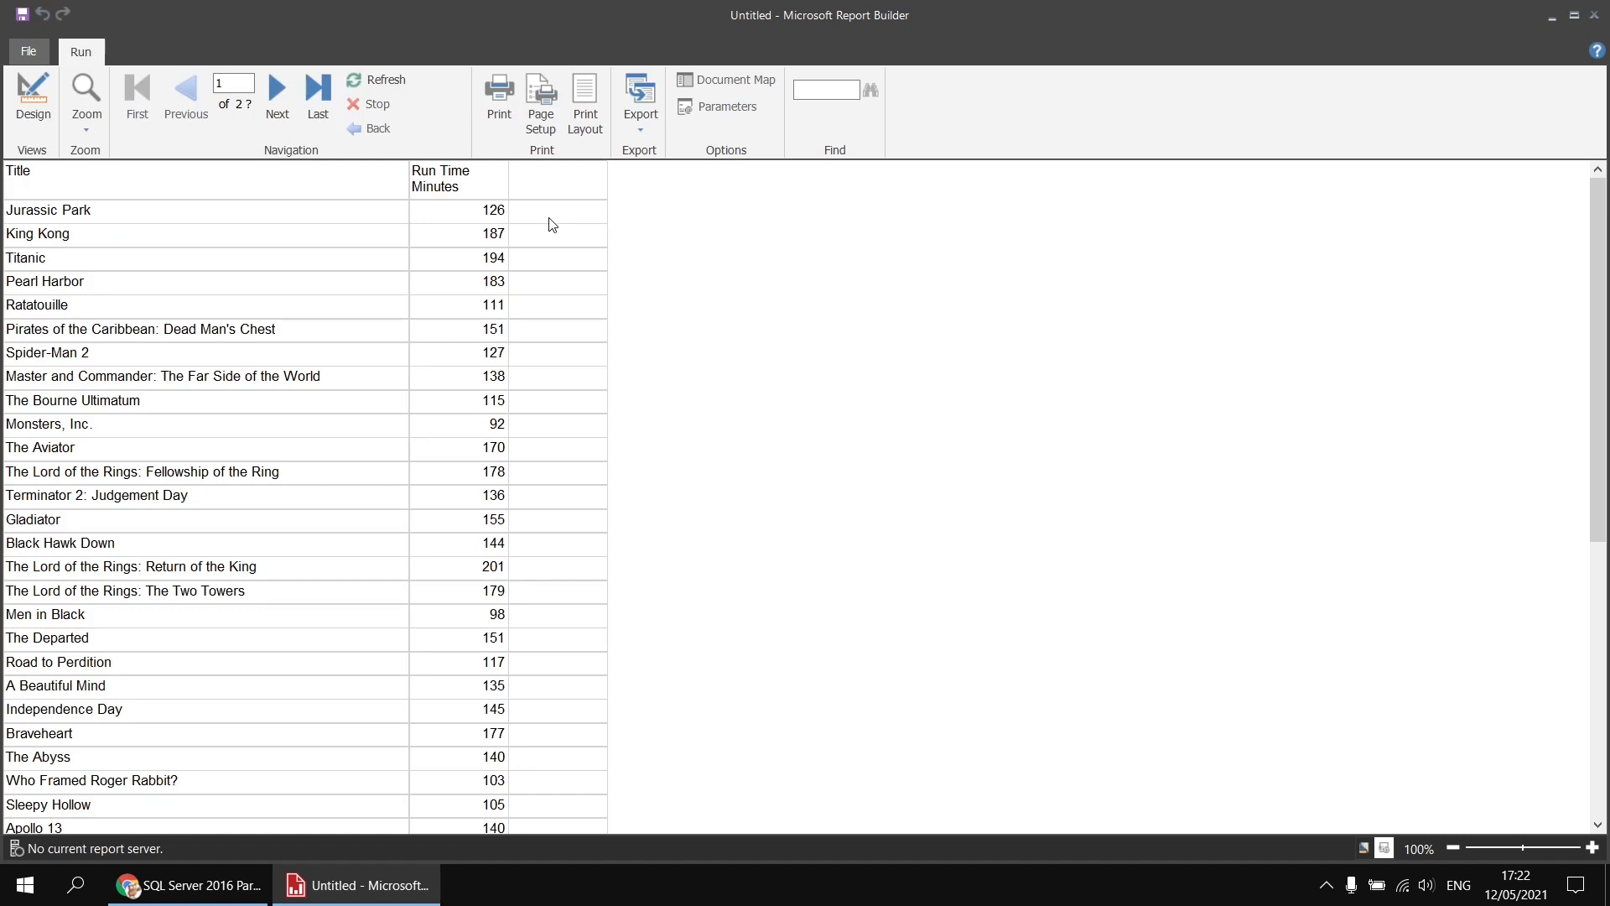
left_click(33, 100)
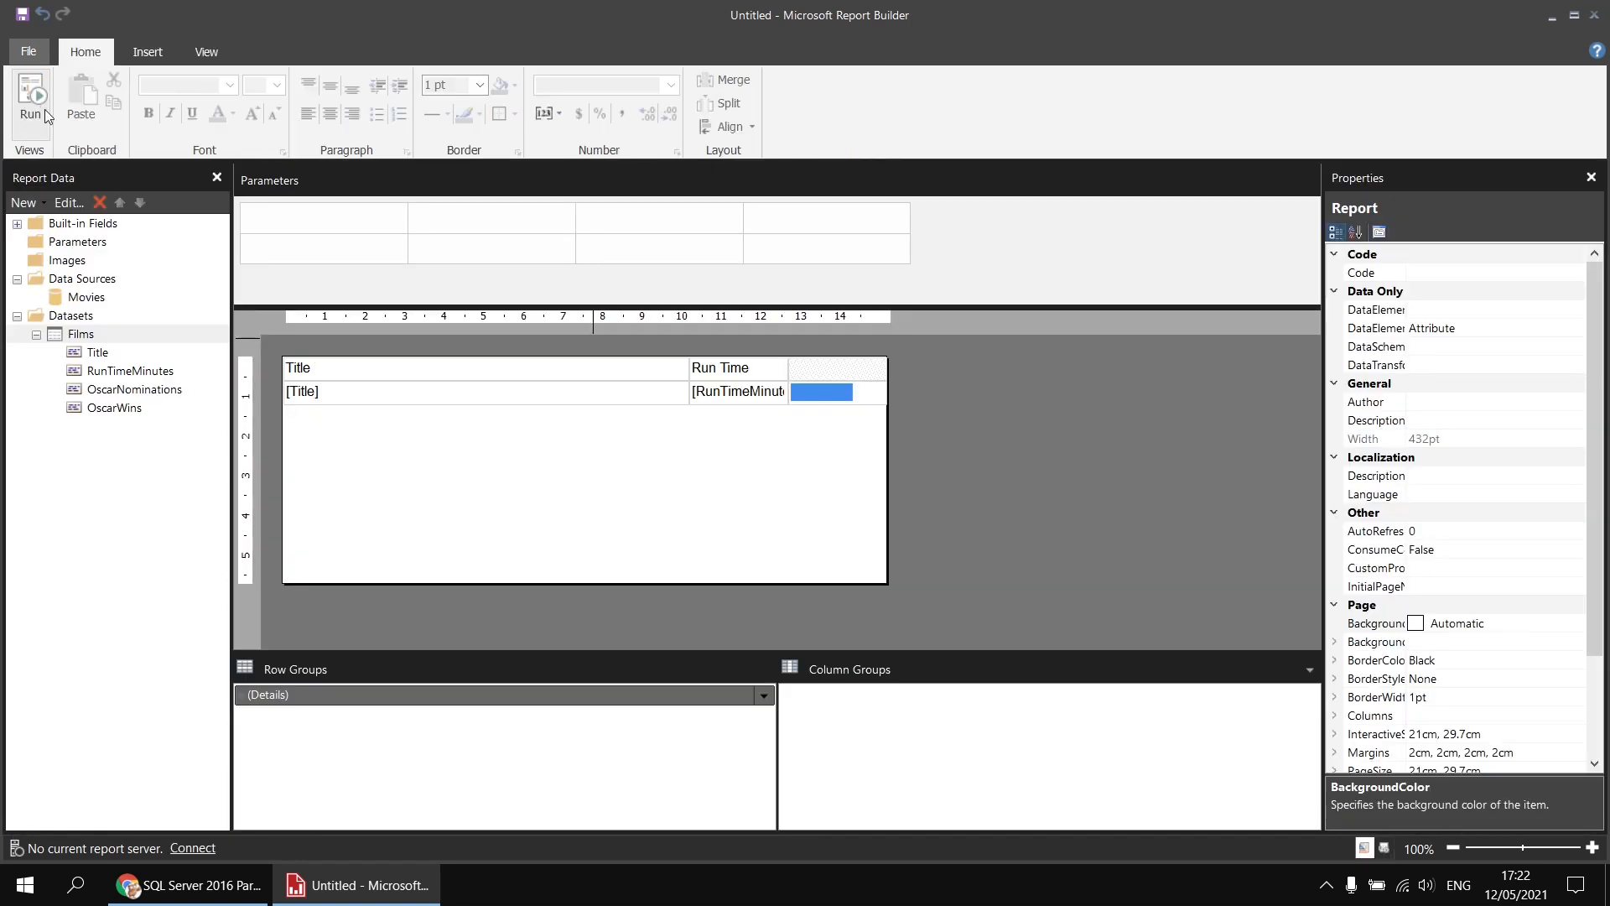
Add RunTimeMinutes as the data bar's value and preview the report.
left_click(823, 389)
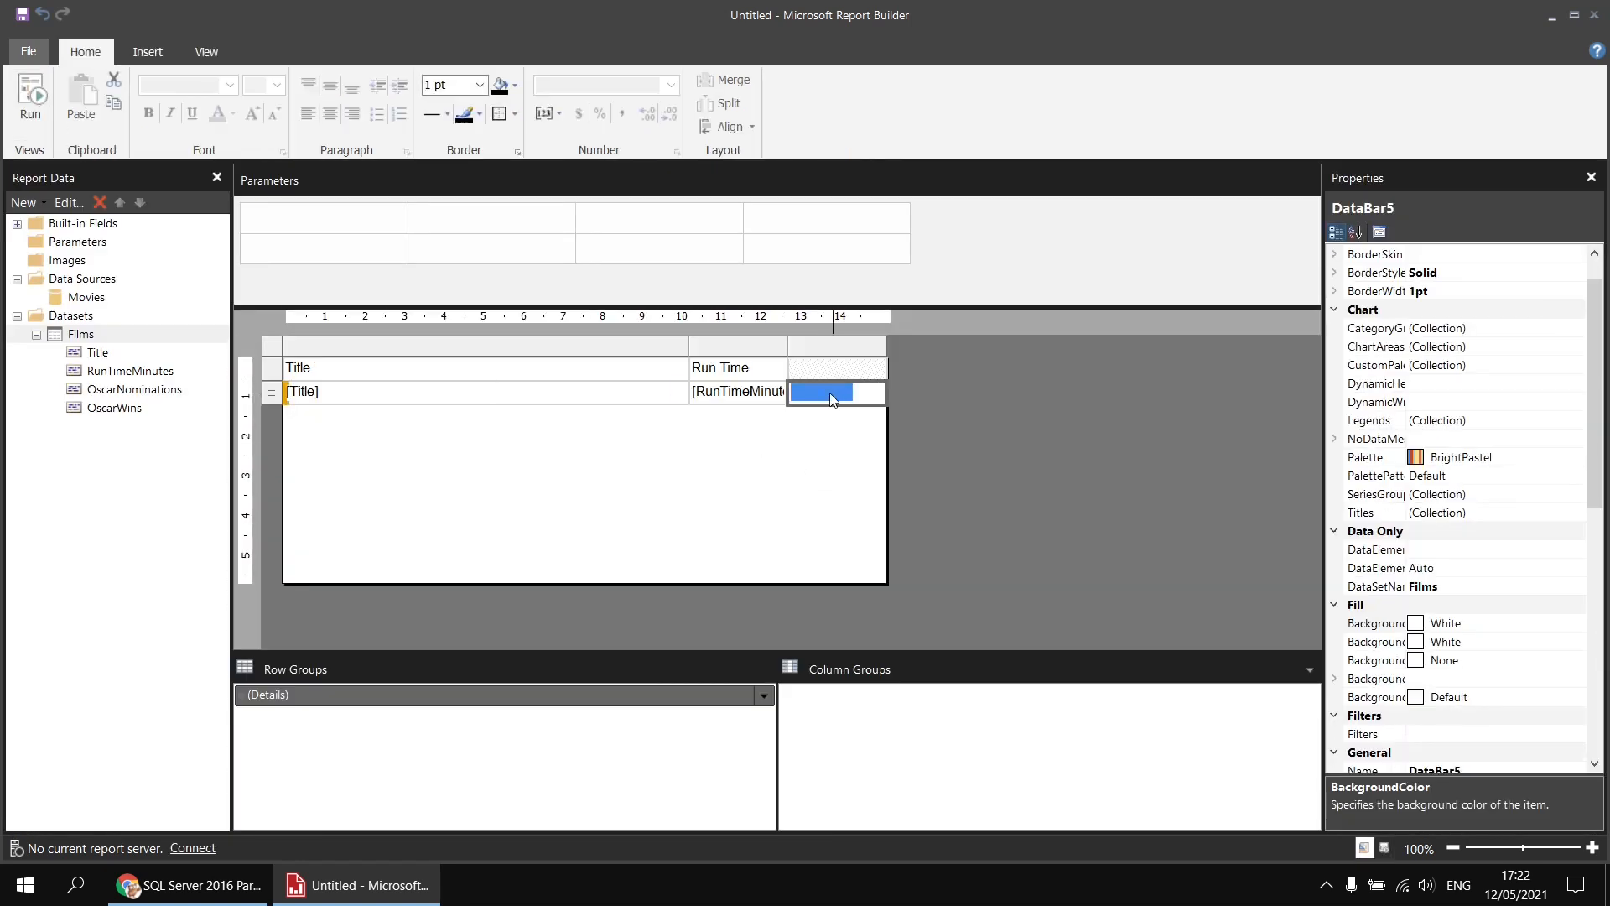
left_click(833, 398)
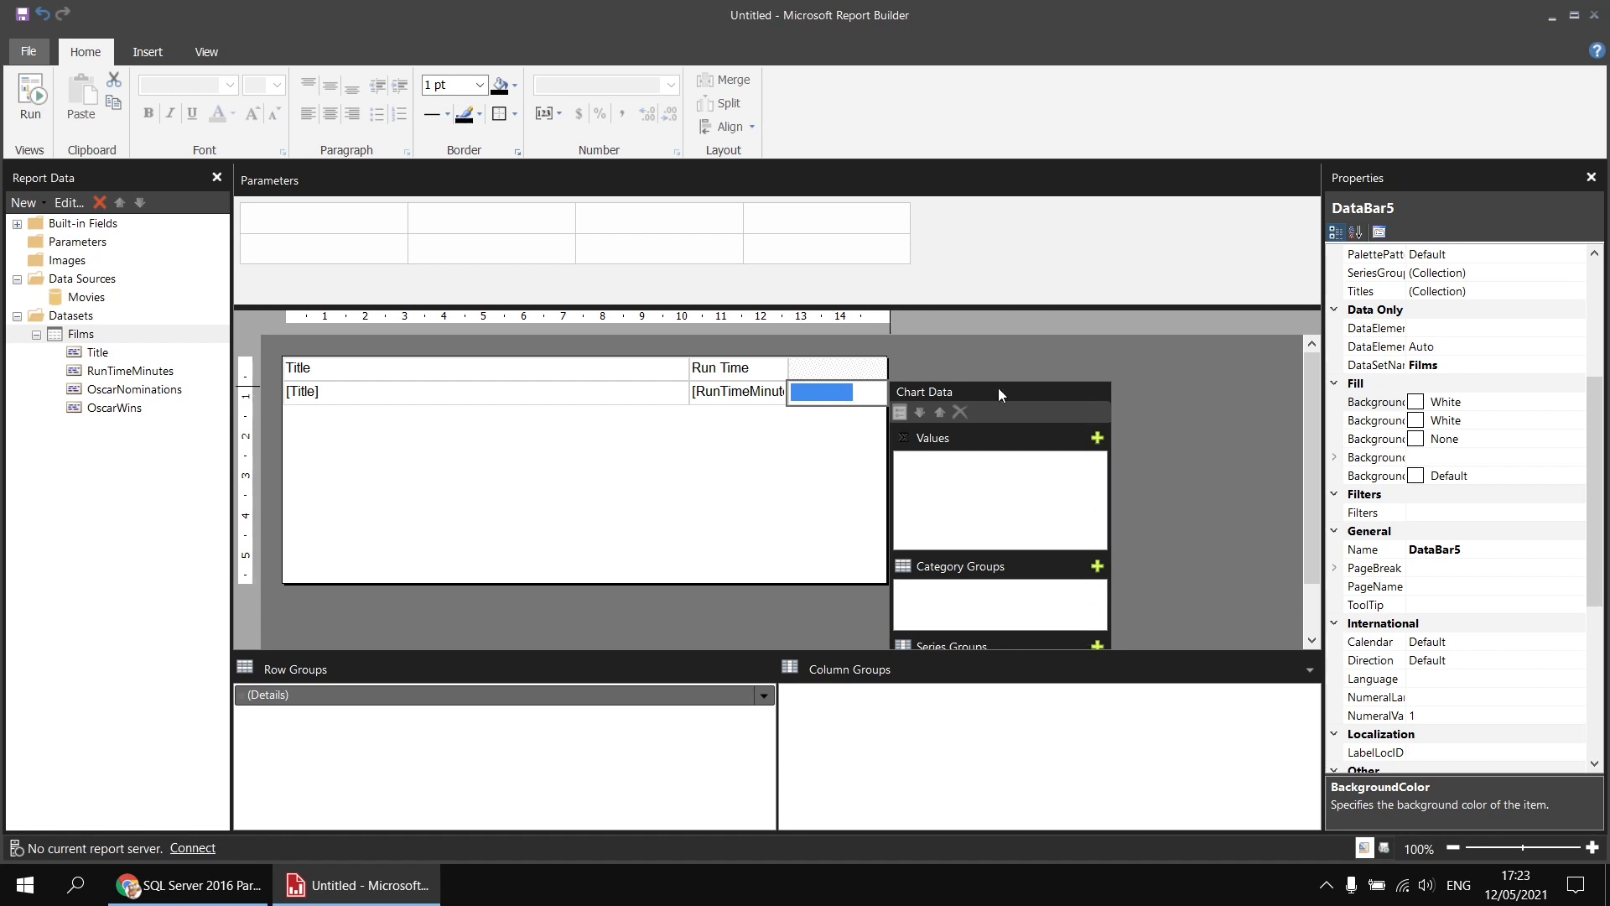
left_click(1097, 436)
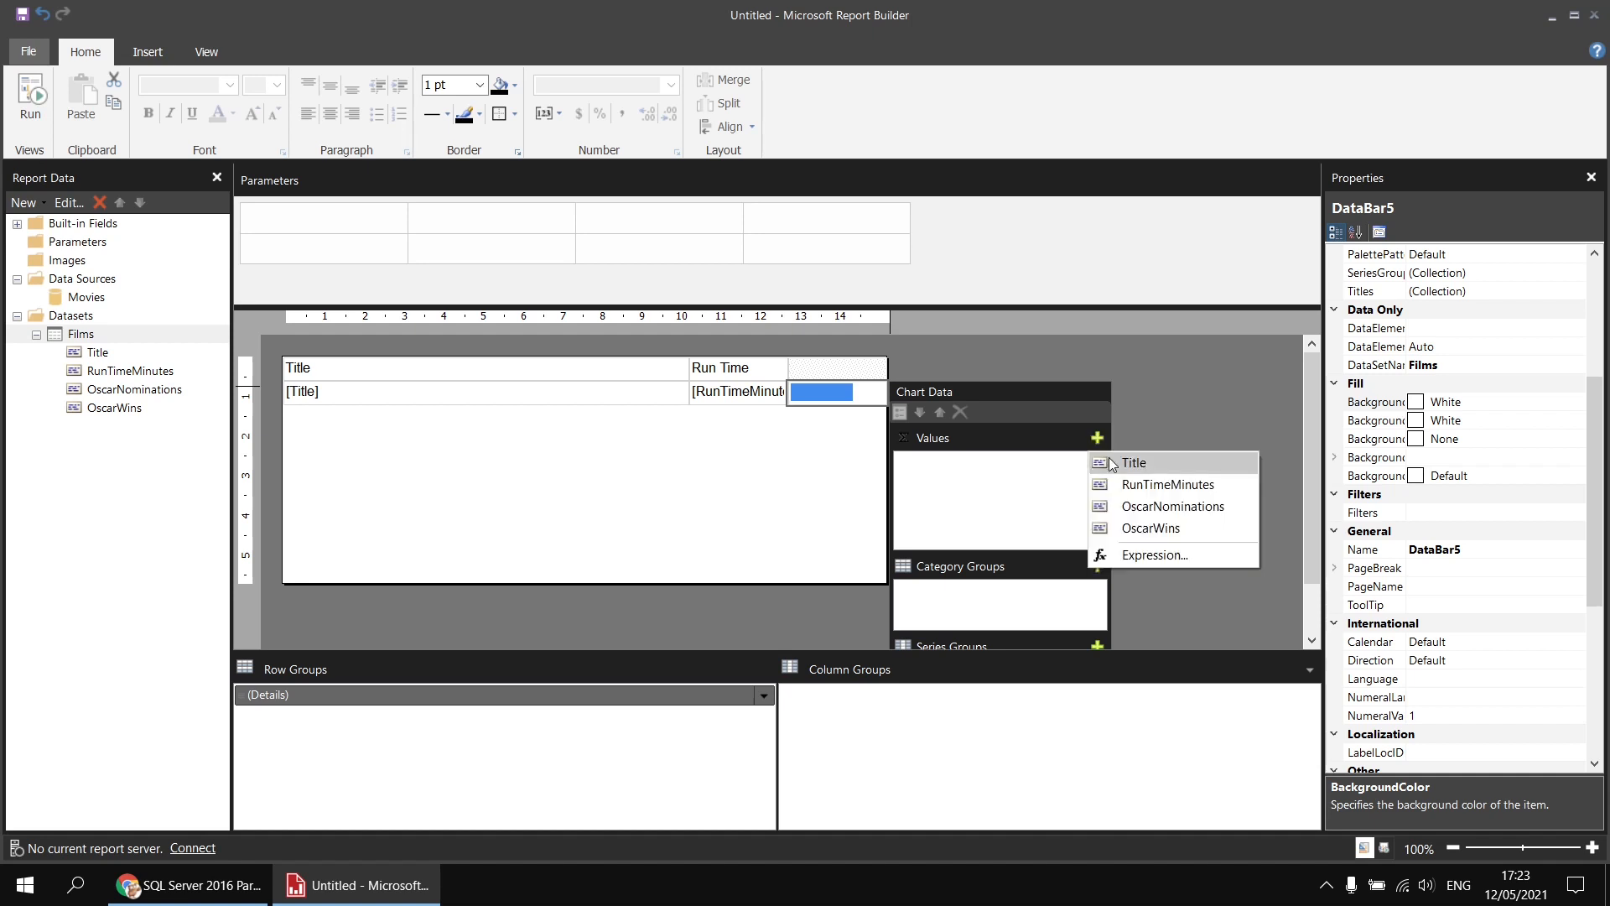
left_click(1167, 485)
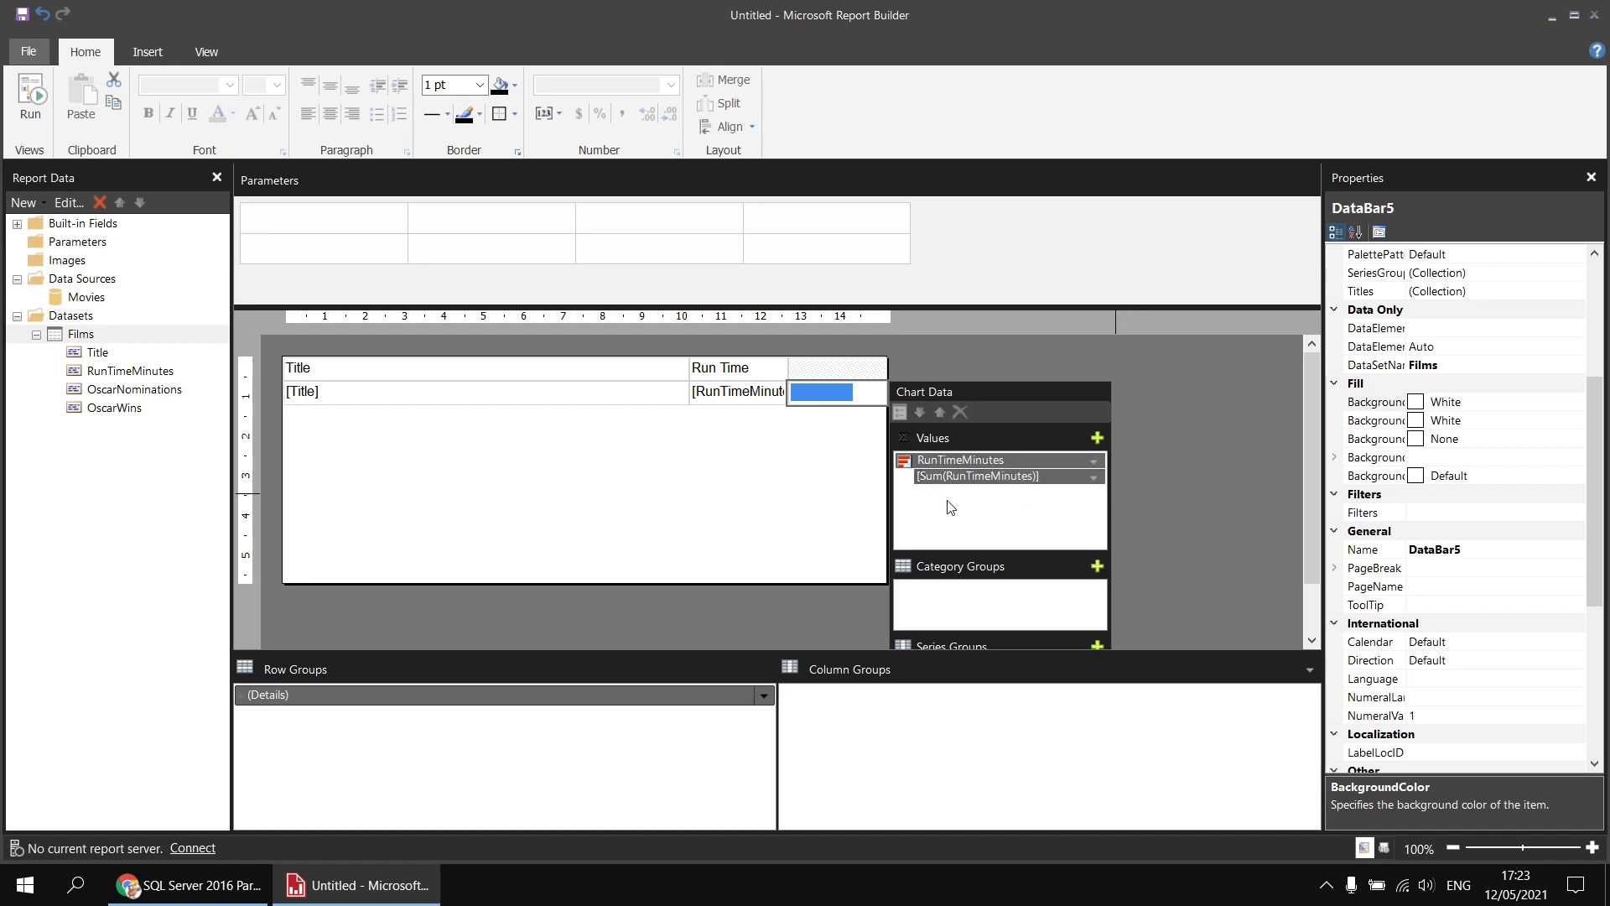
left_click(46, 109)
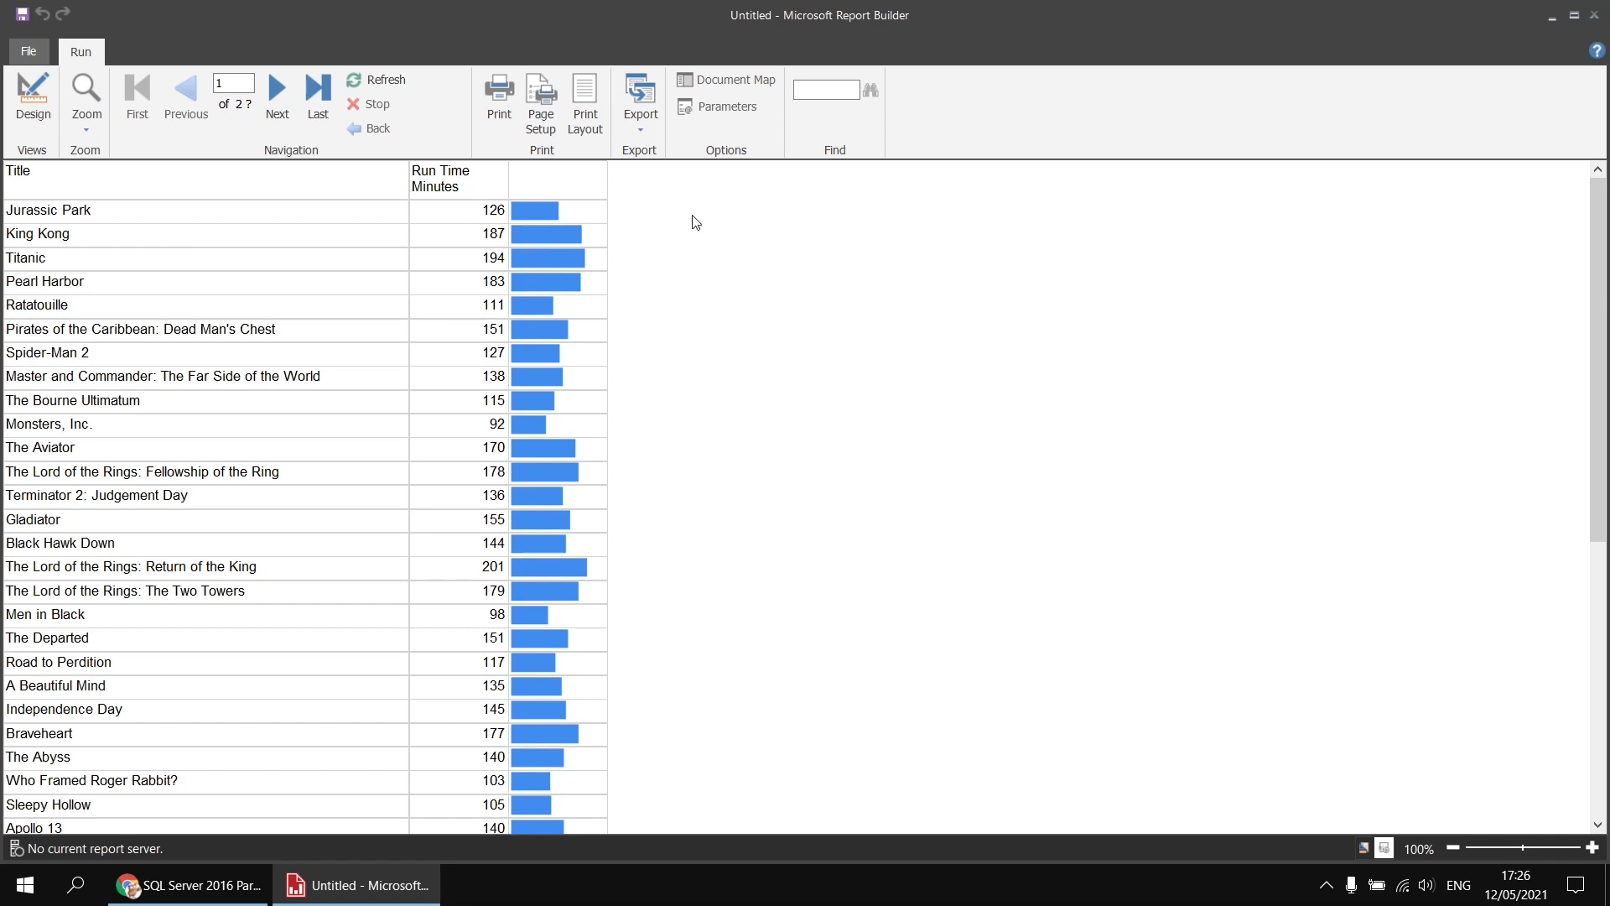
left_click(44, 102)
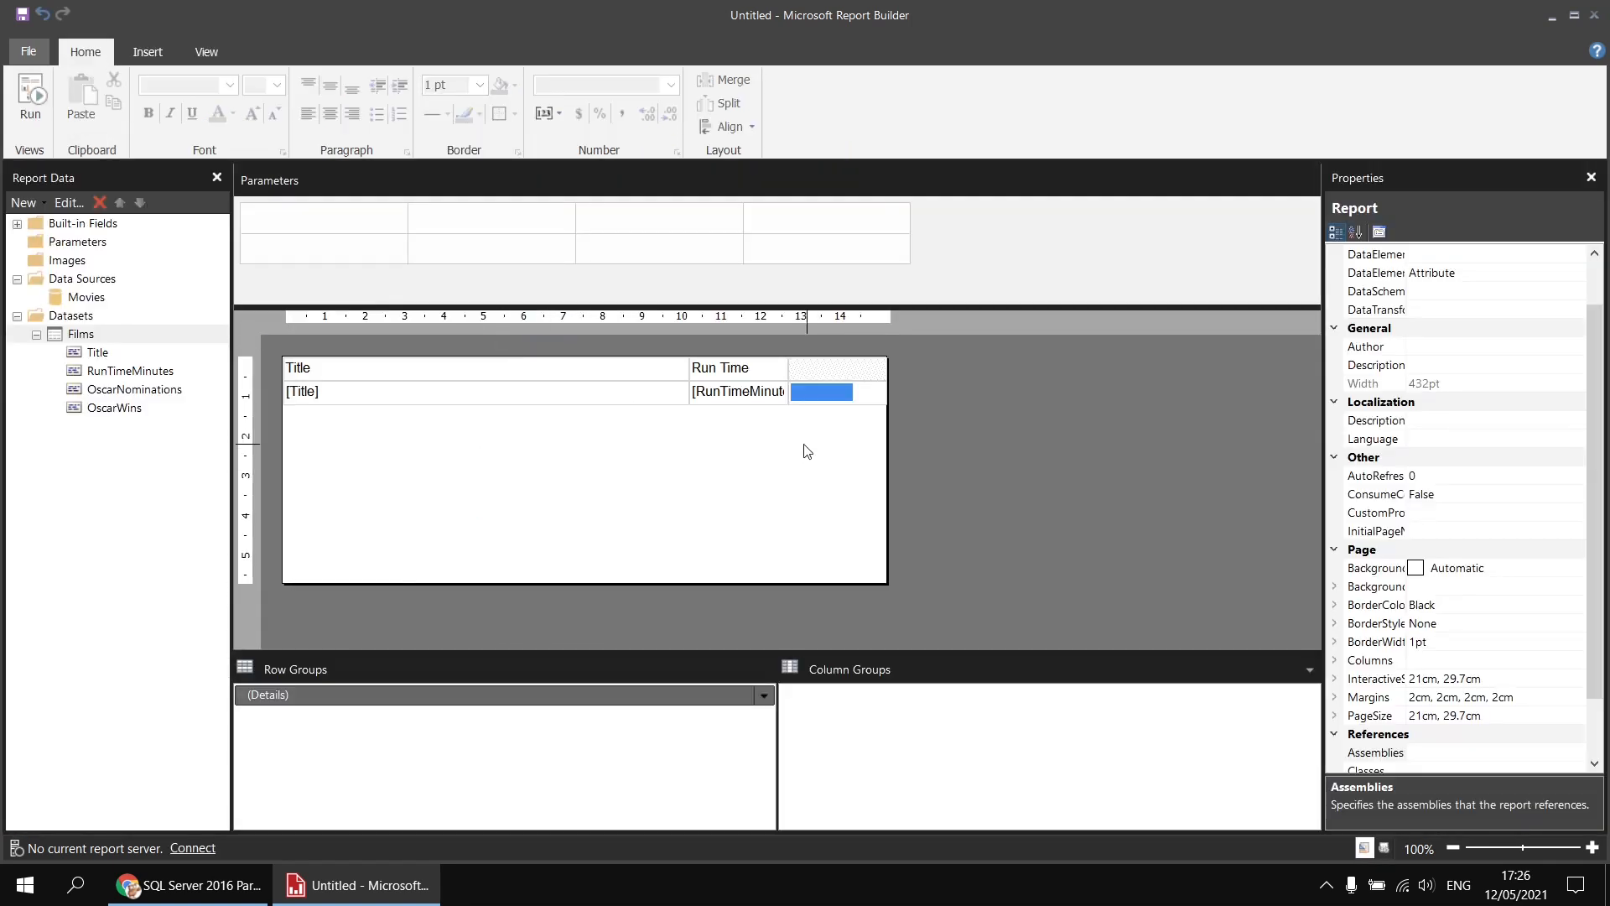
Show data labels on the RunTimeMinutes series of the data bar.
left_click(827, 390)
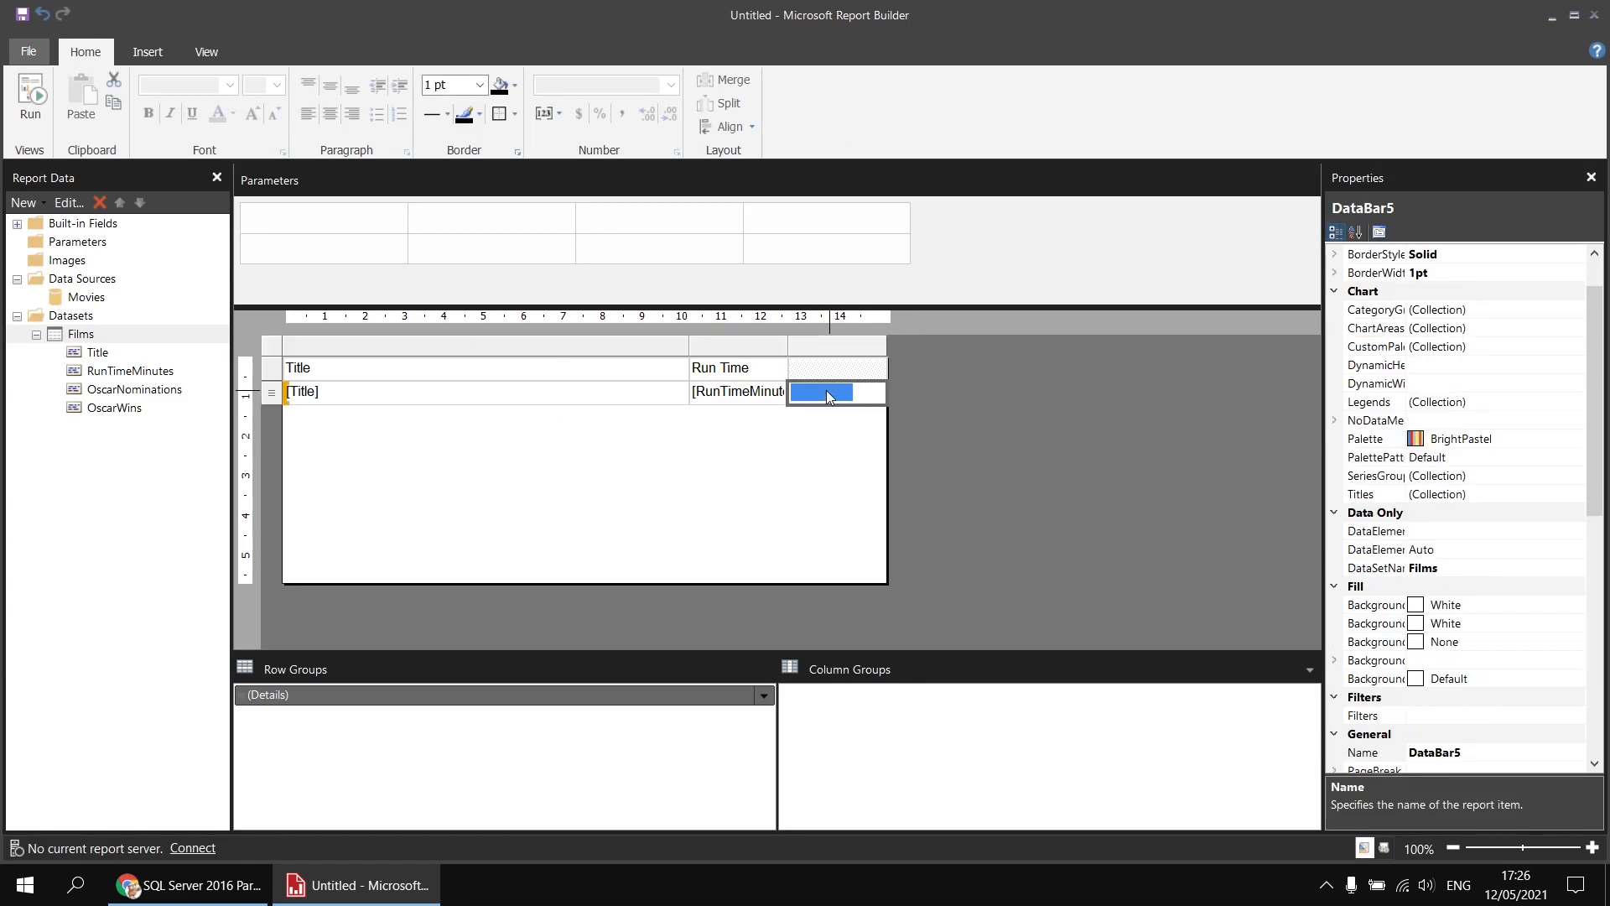
left_click(827, 390)
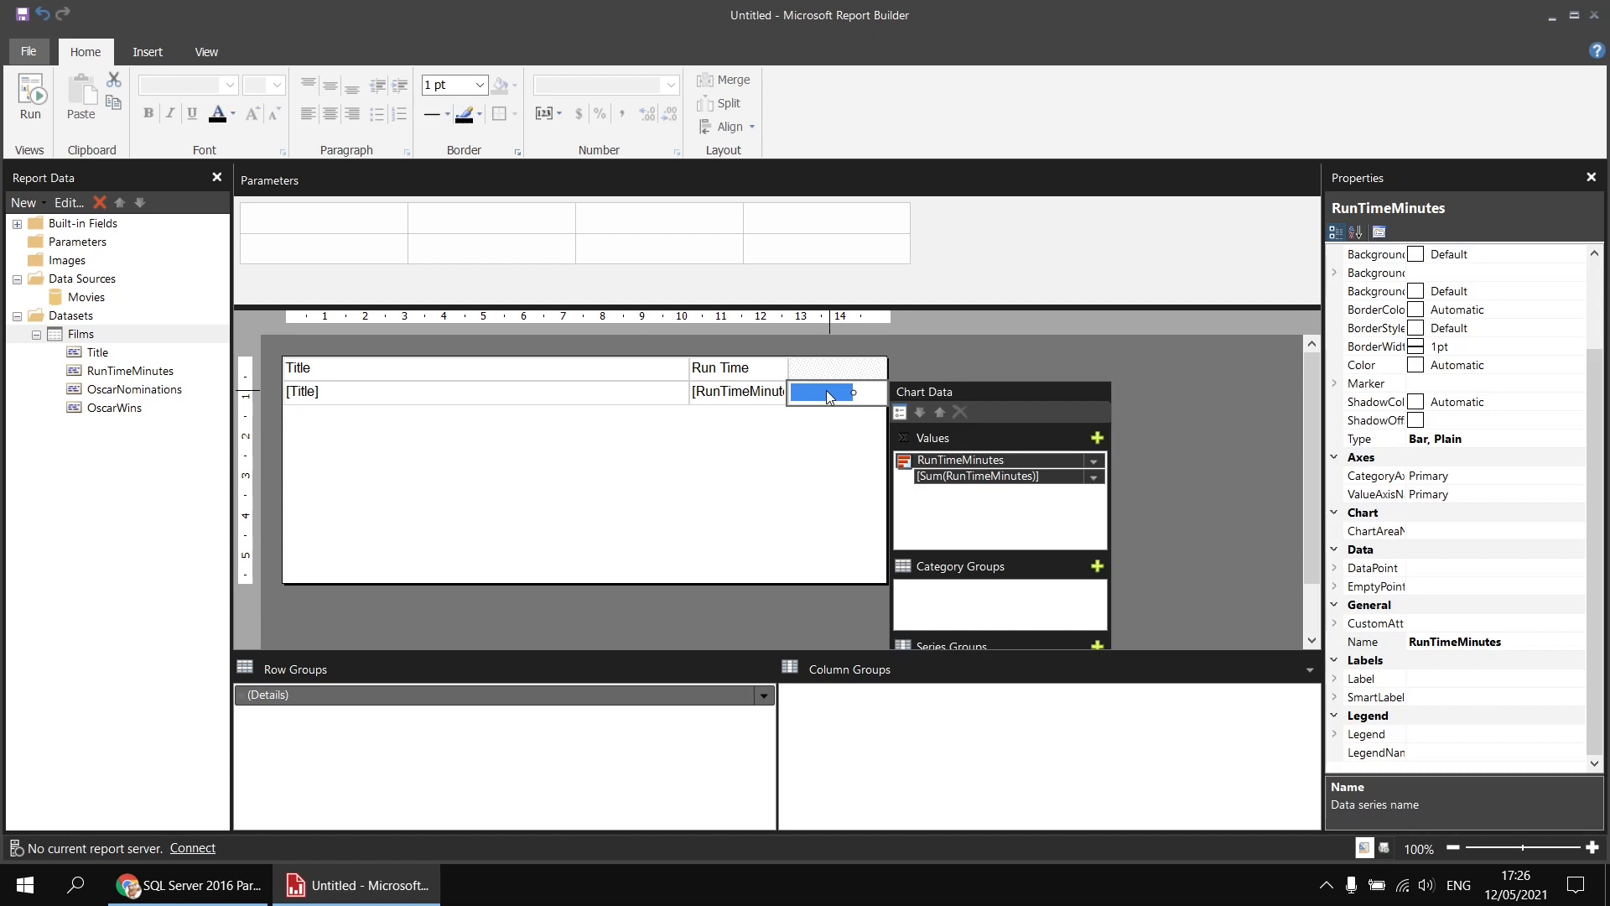
right_click(827, 394)
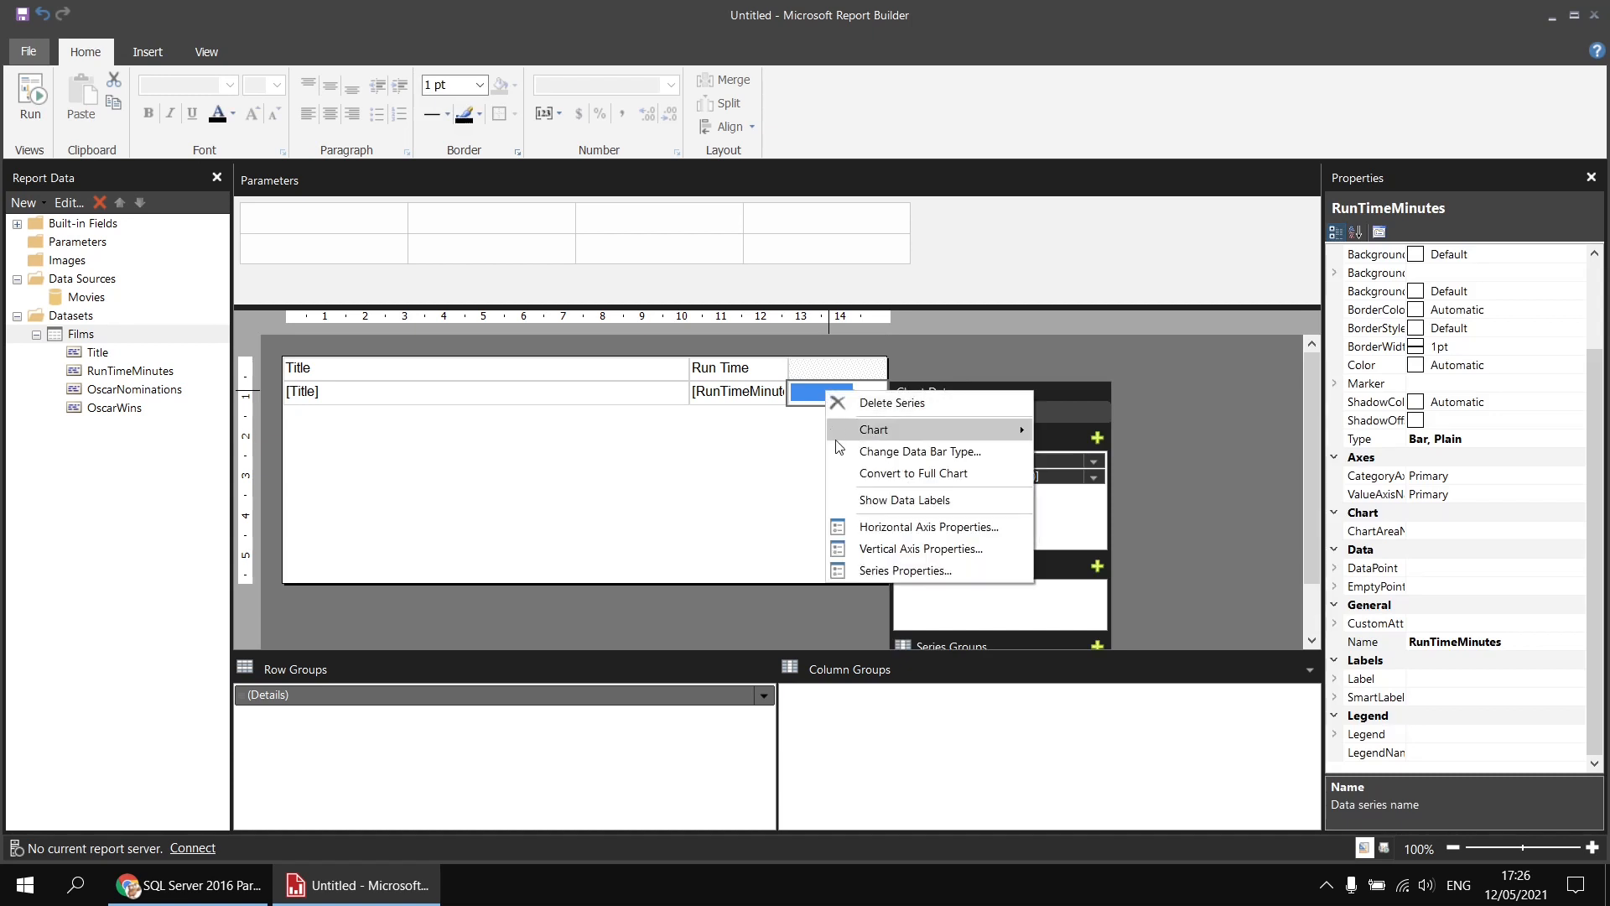
left_click(857, 502)
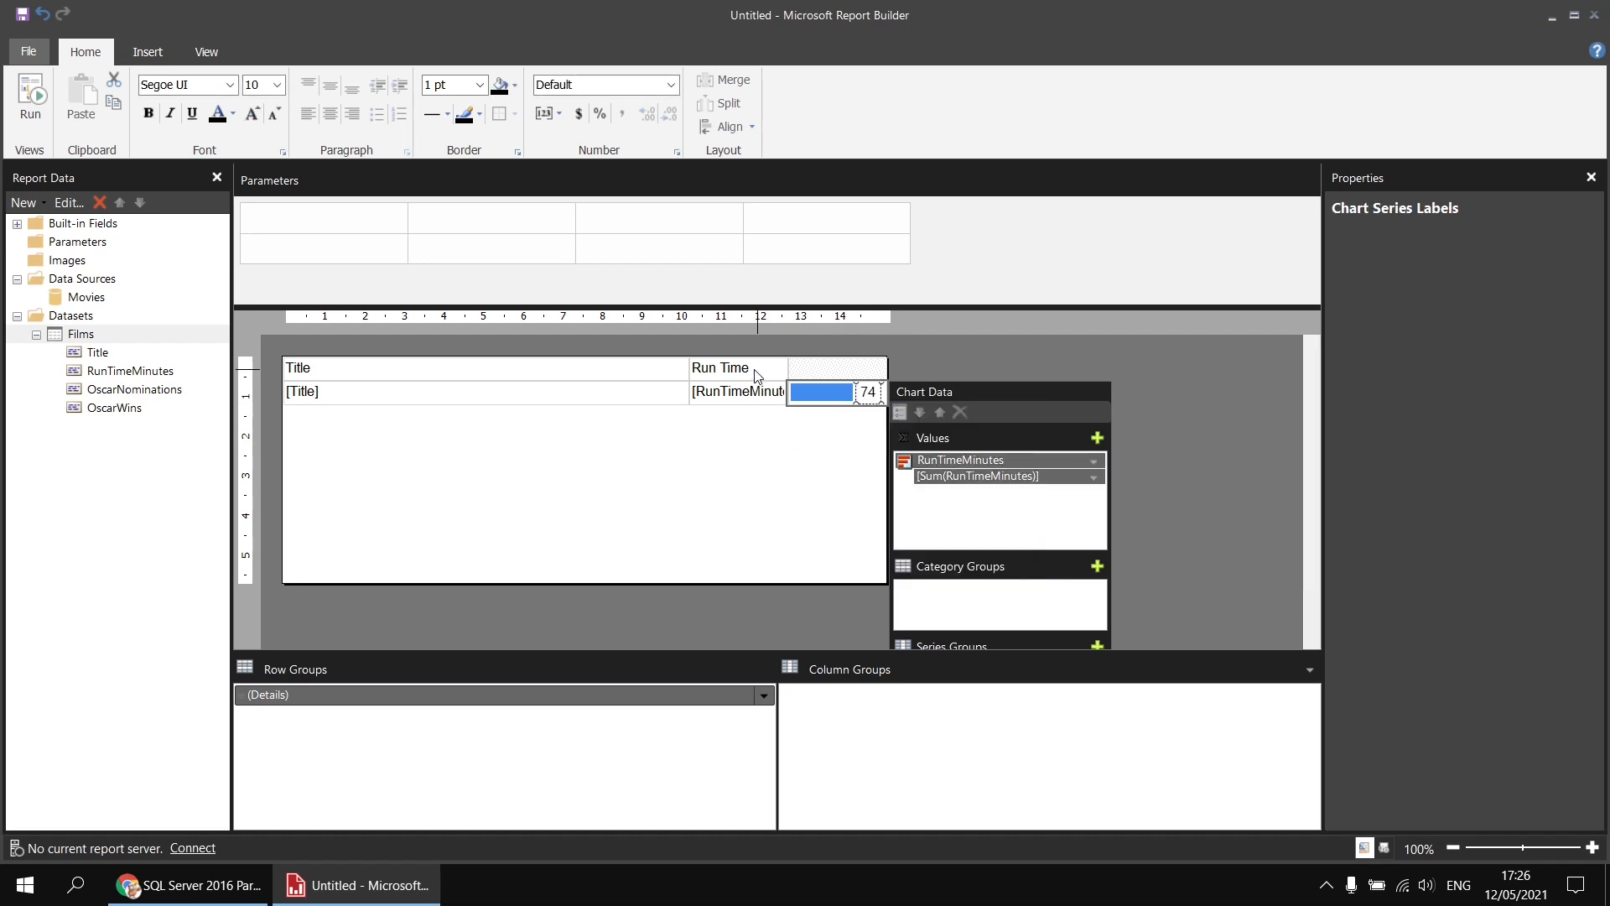
Delete the Run Time Minutes text column and widen the data bar column to about 50 mm.
left_click(755, 369)
left_click(747, 344)
right_click(748, 344)
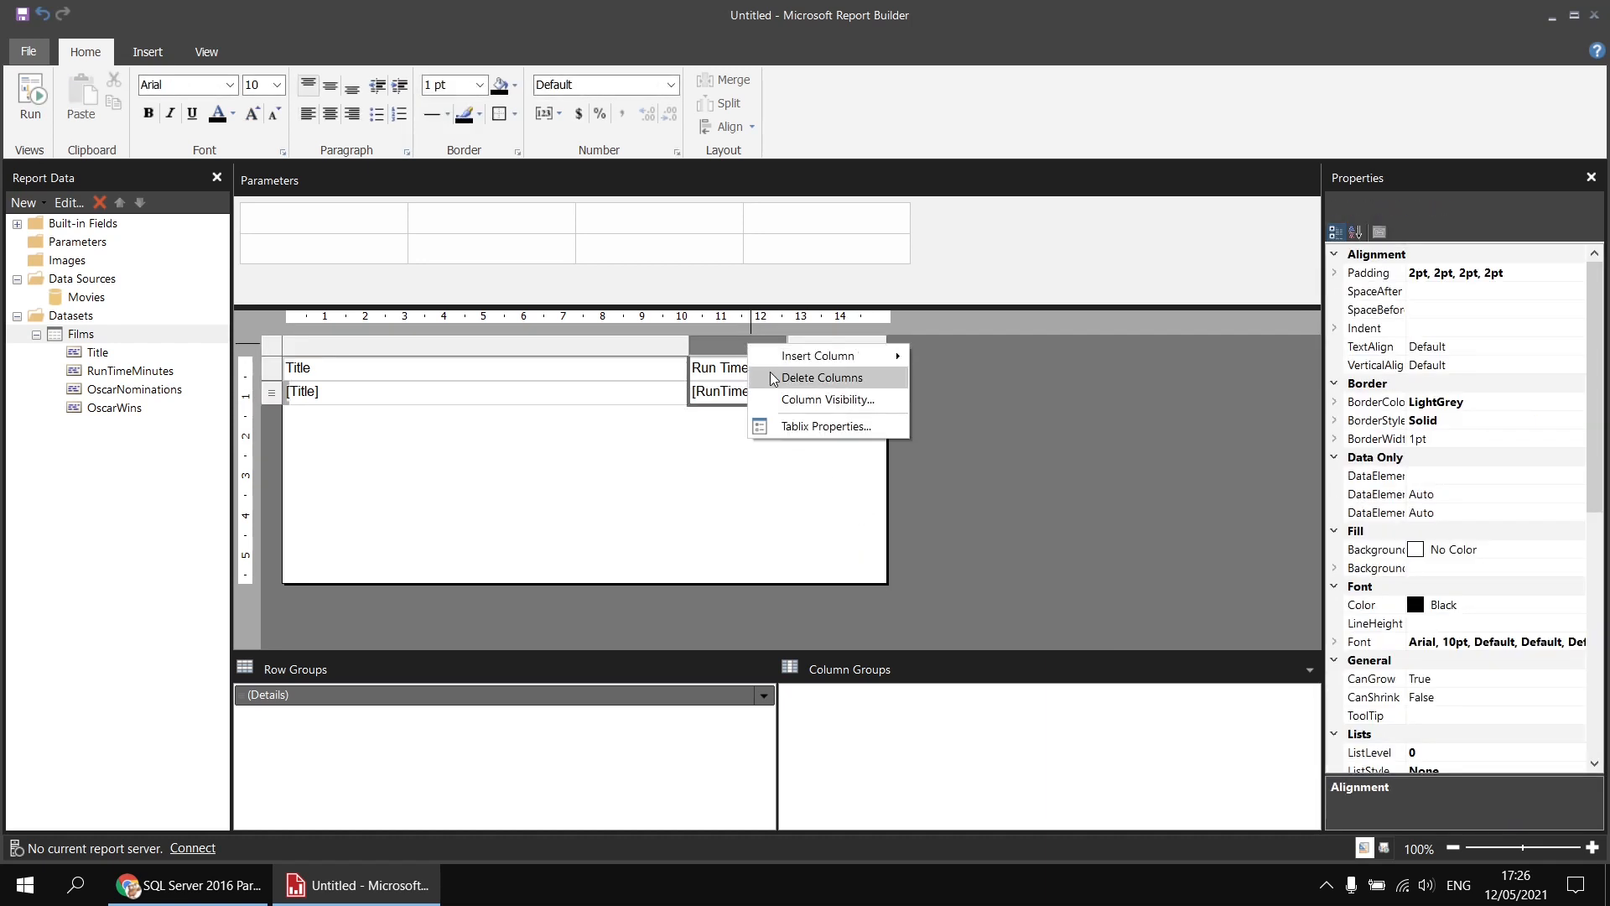
left_click(820, 378)
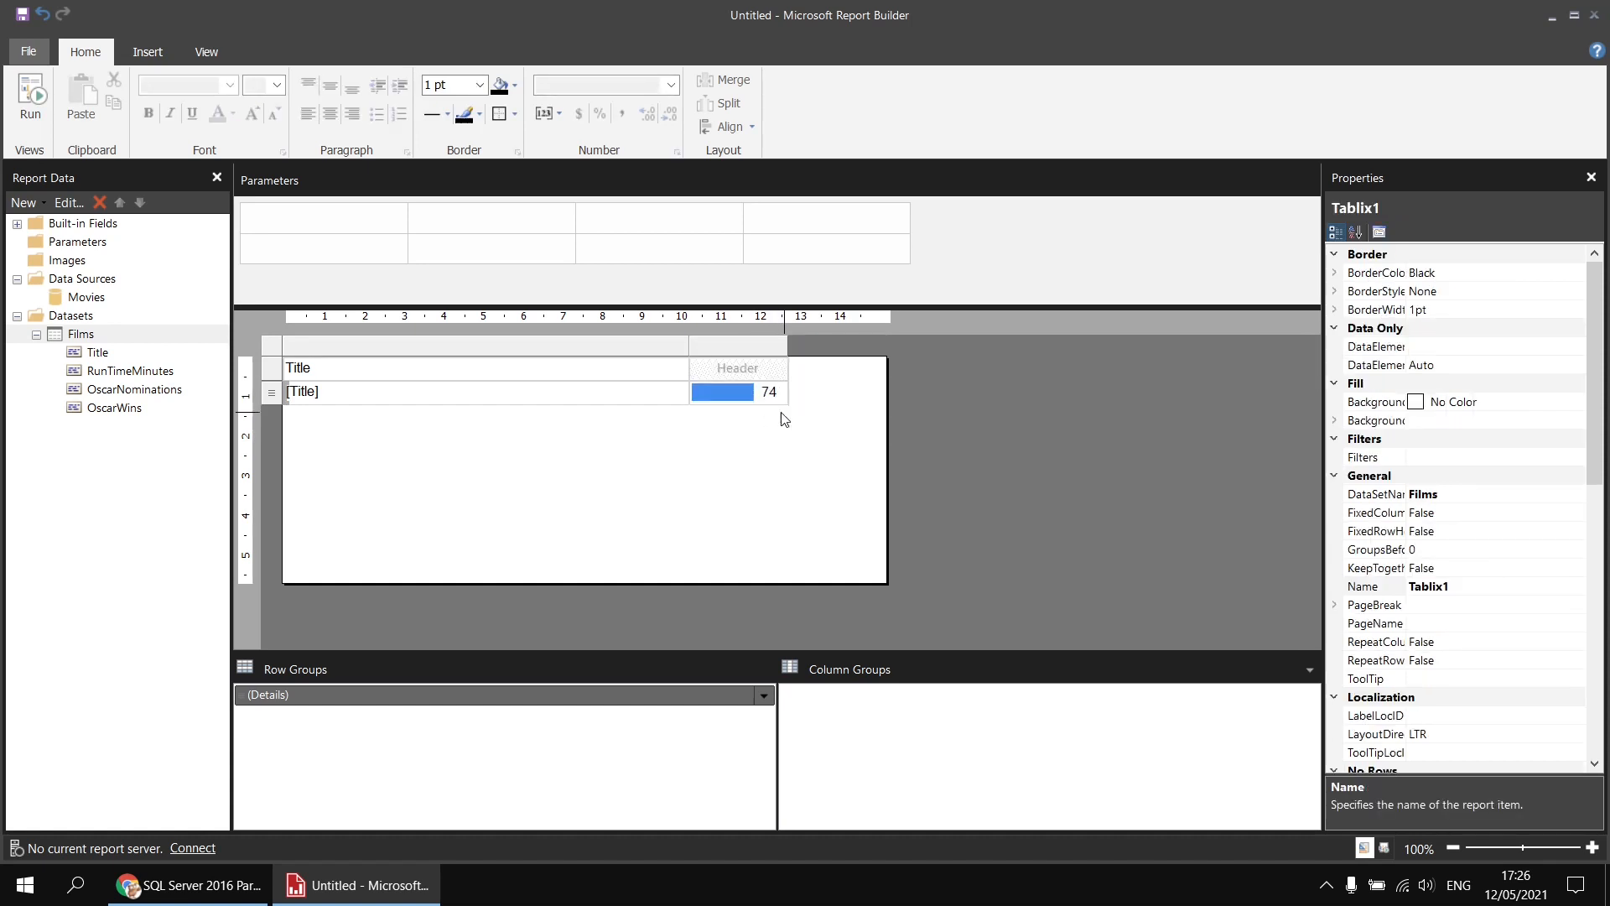
left_click_drag(790, 344, 878, 346)
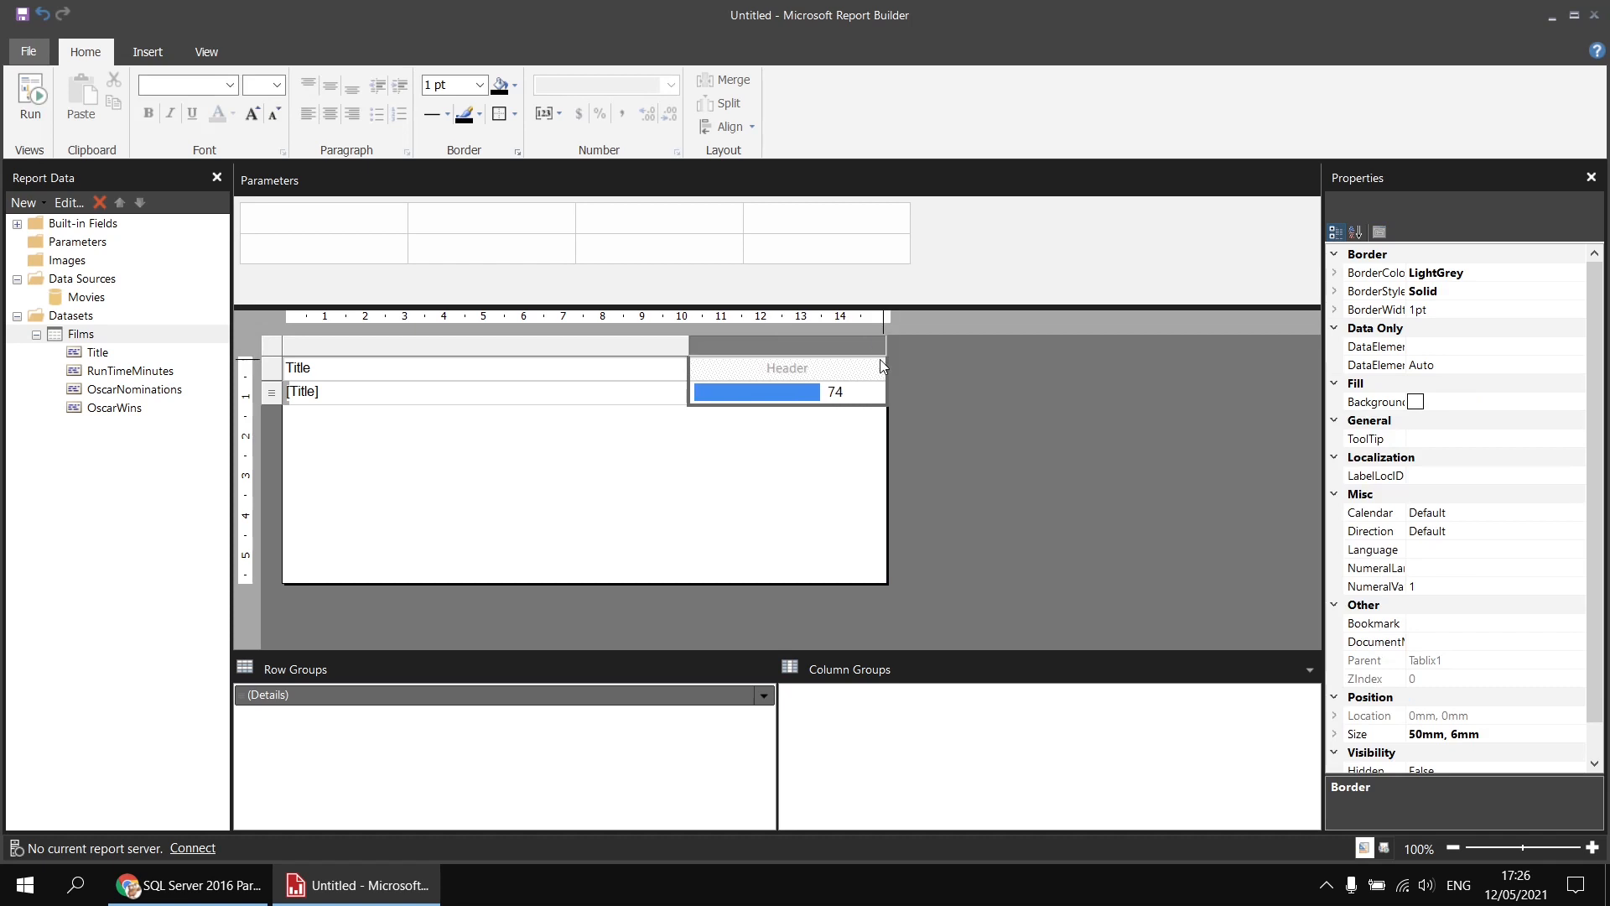
Preview the labelled run-time bars, return to the design, and check that the Properties pane is enabled.
left_click(30, 96)
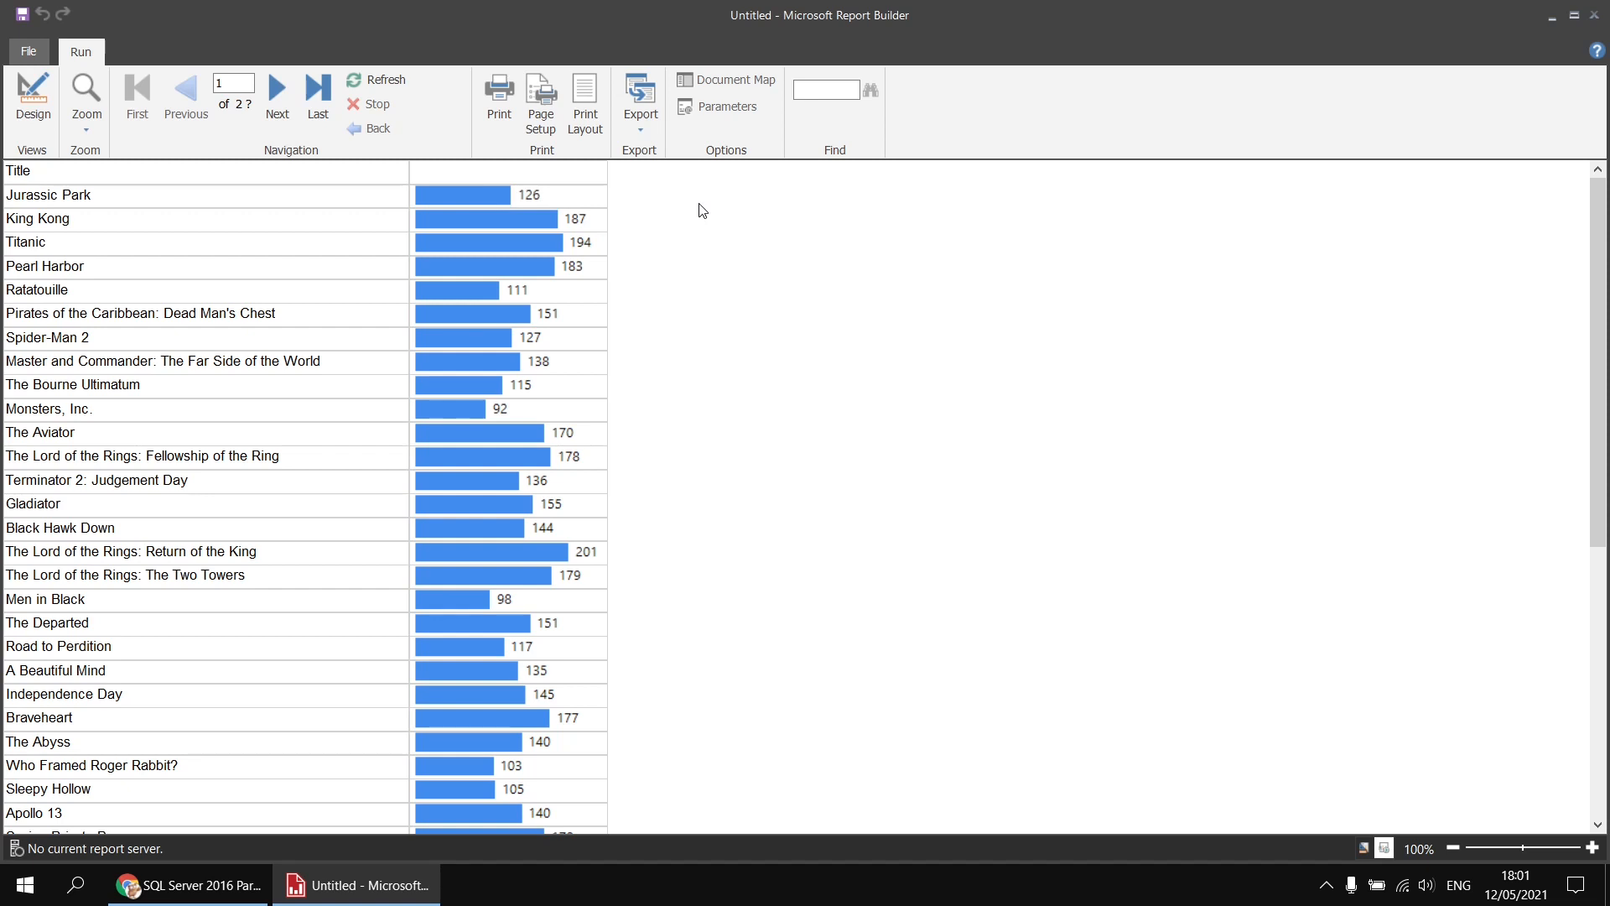
left_click(32, 102)
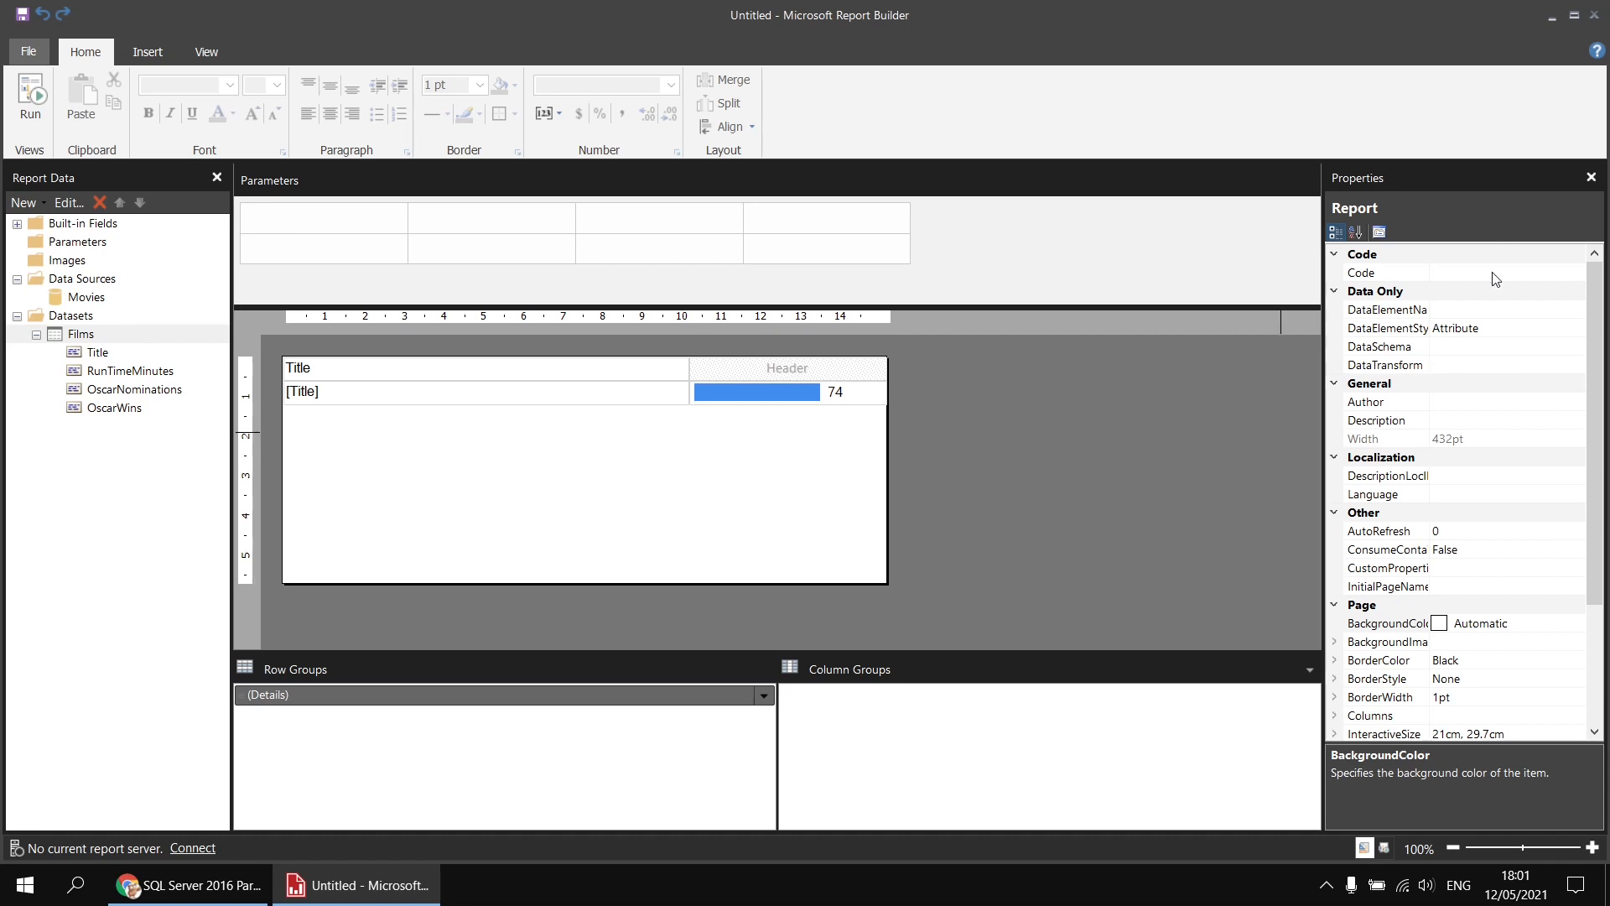
left_click(208, 52)
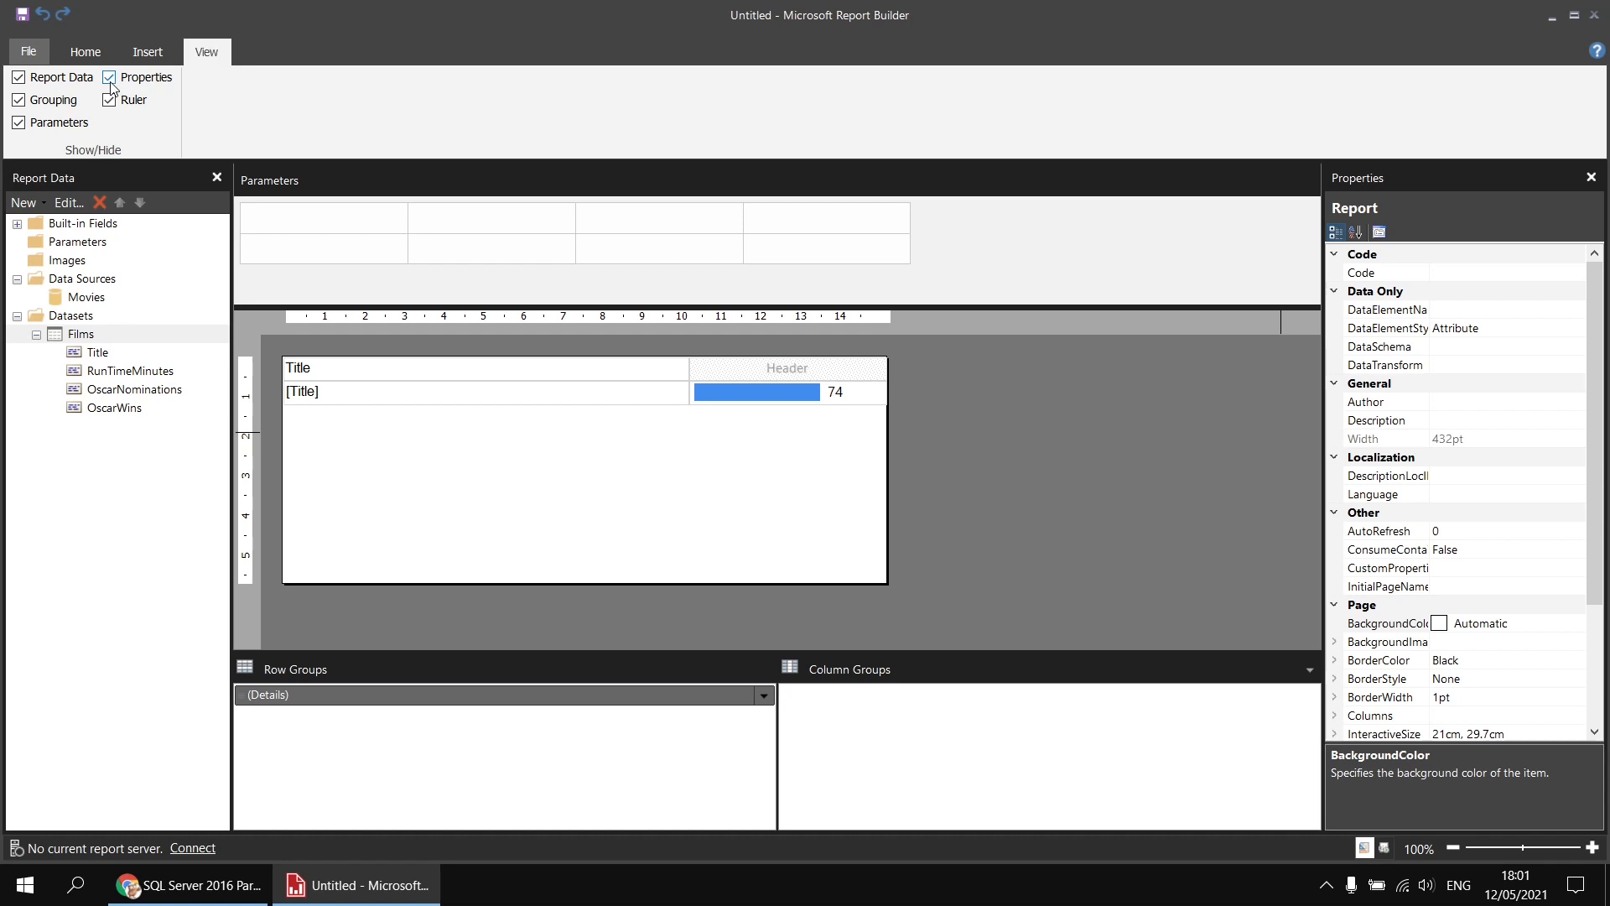
left_click(86, 52)
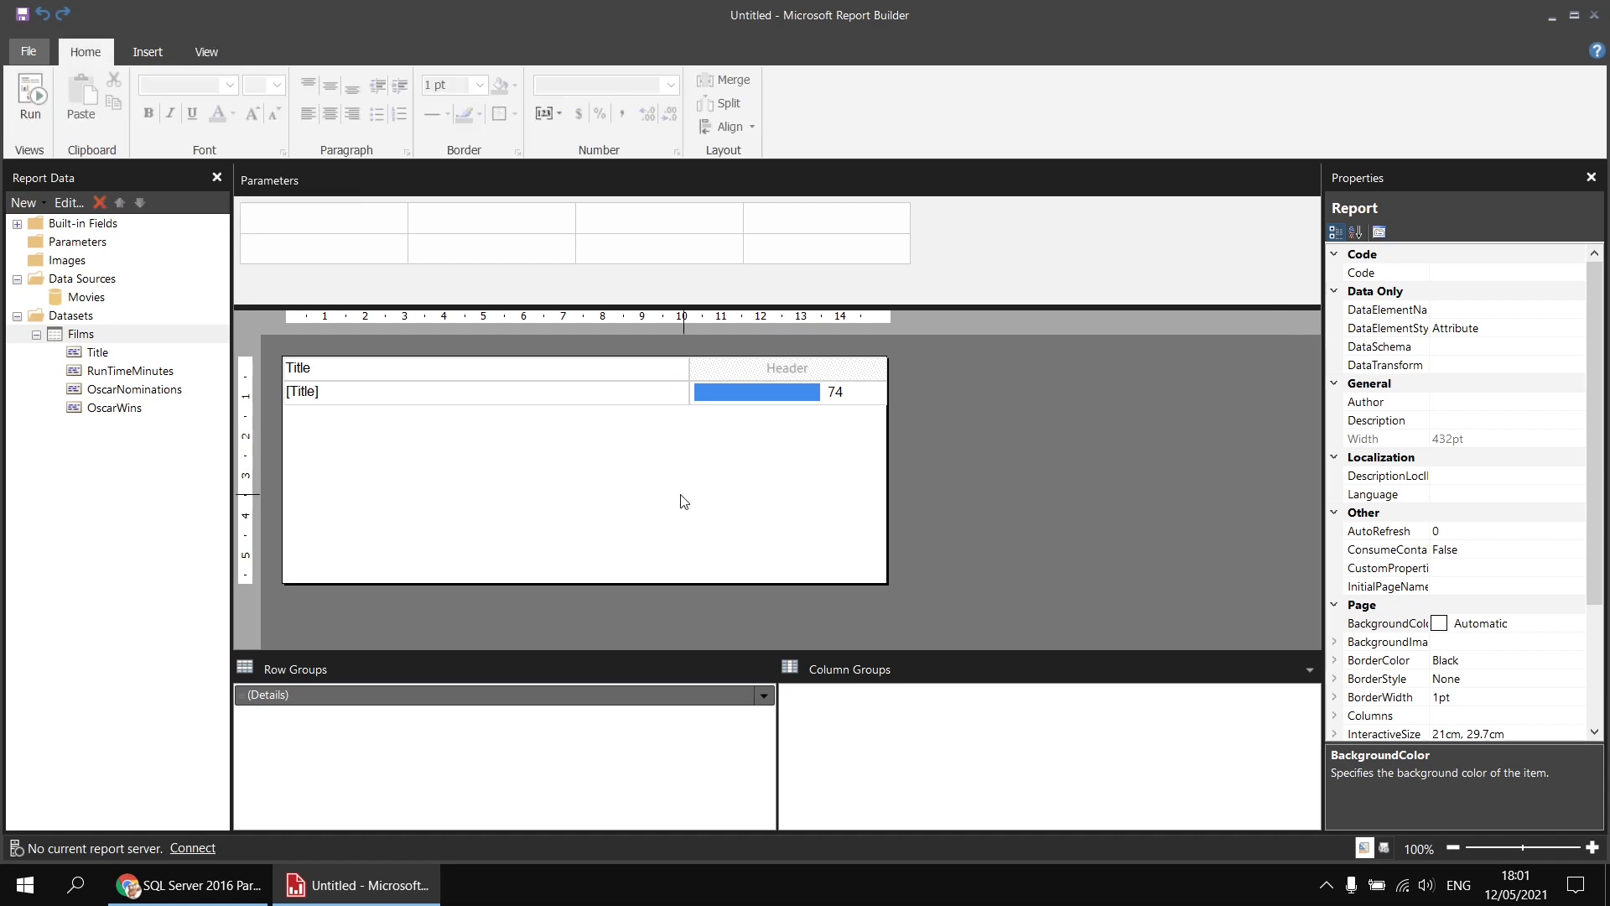
Try the SeaGreen, Fire and Chocolate palettes on the run-time data bar, then settle on the SemiTransparent palette.
left_click(773, 396)
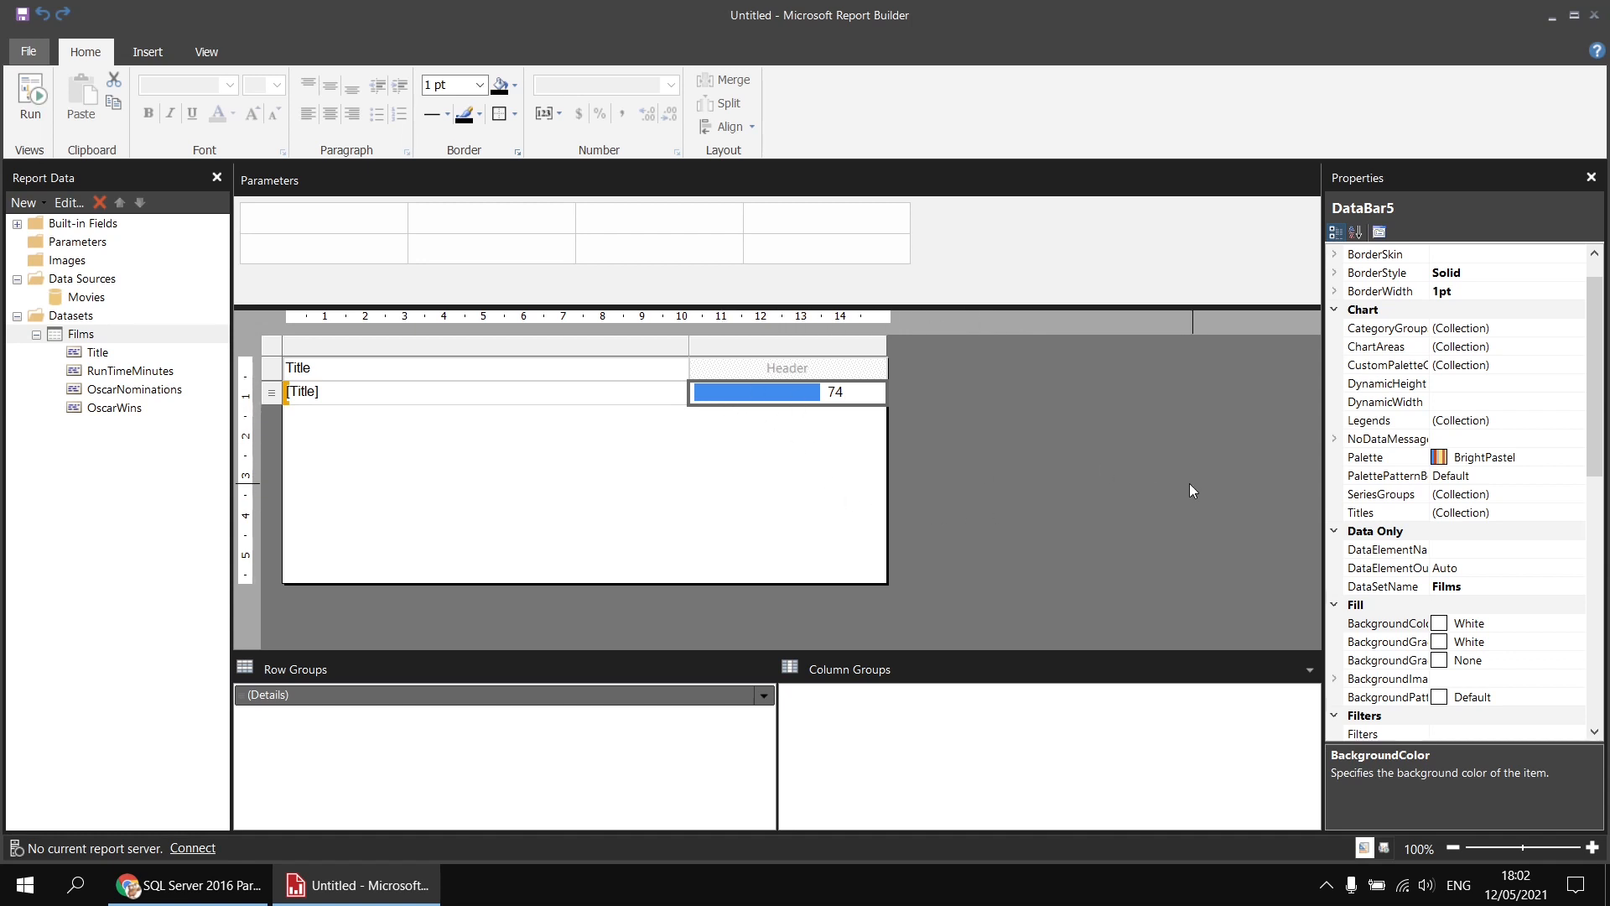
left_click(1404, 463)
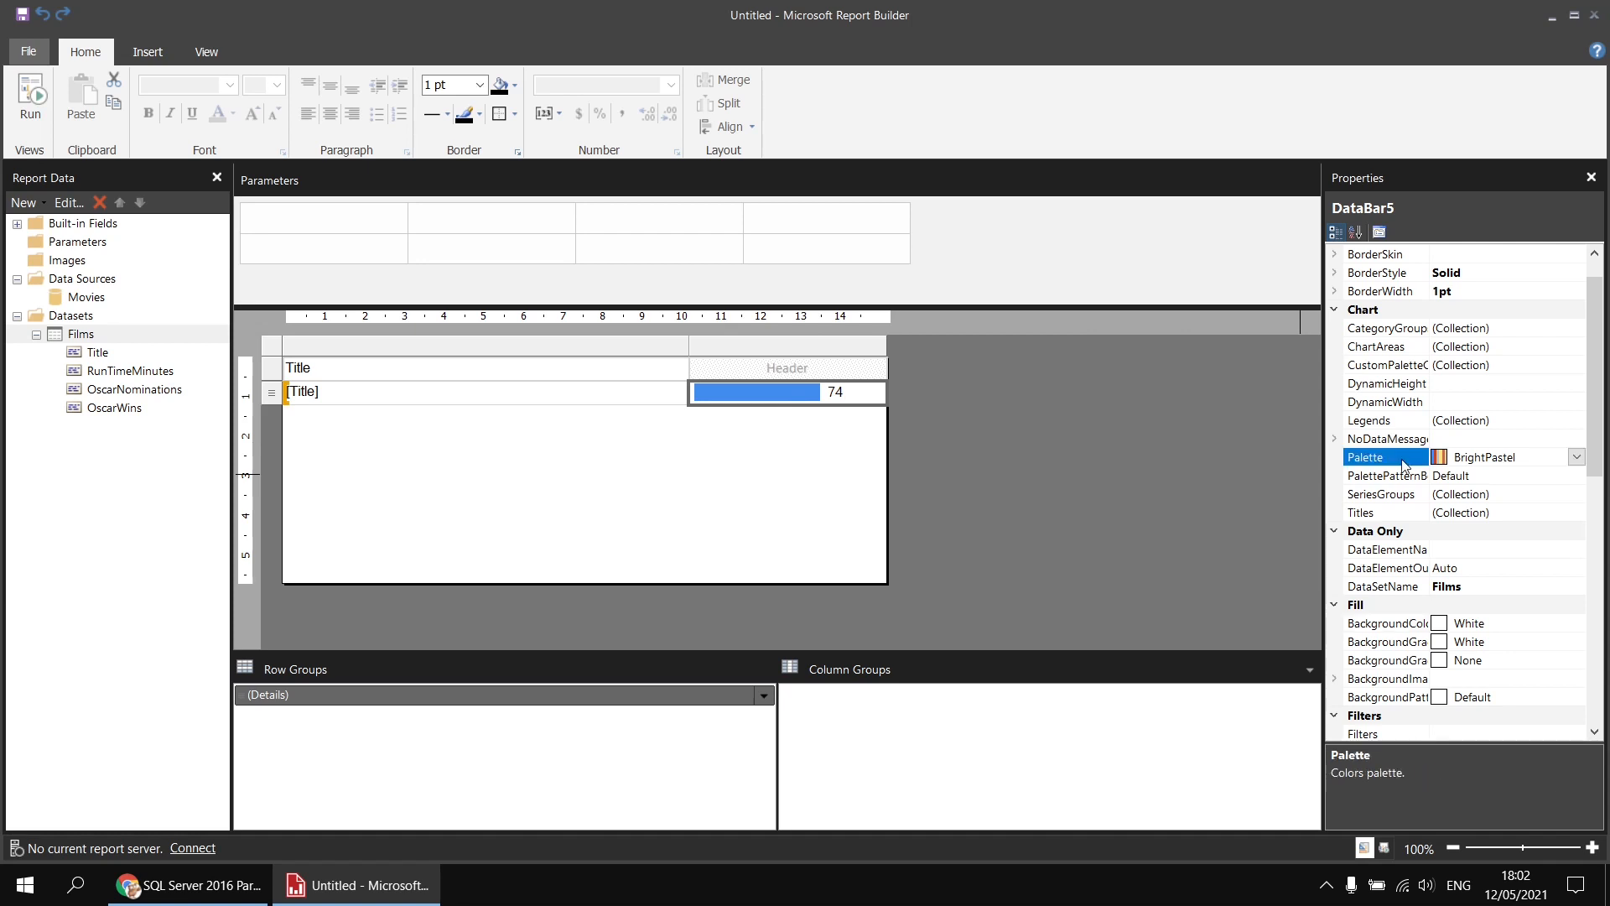
left_click(1576, 458)
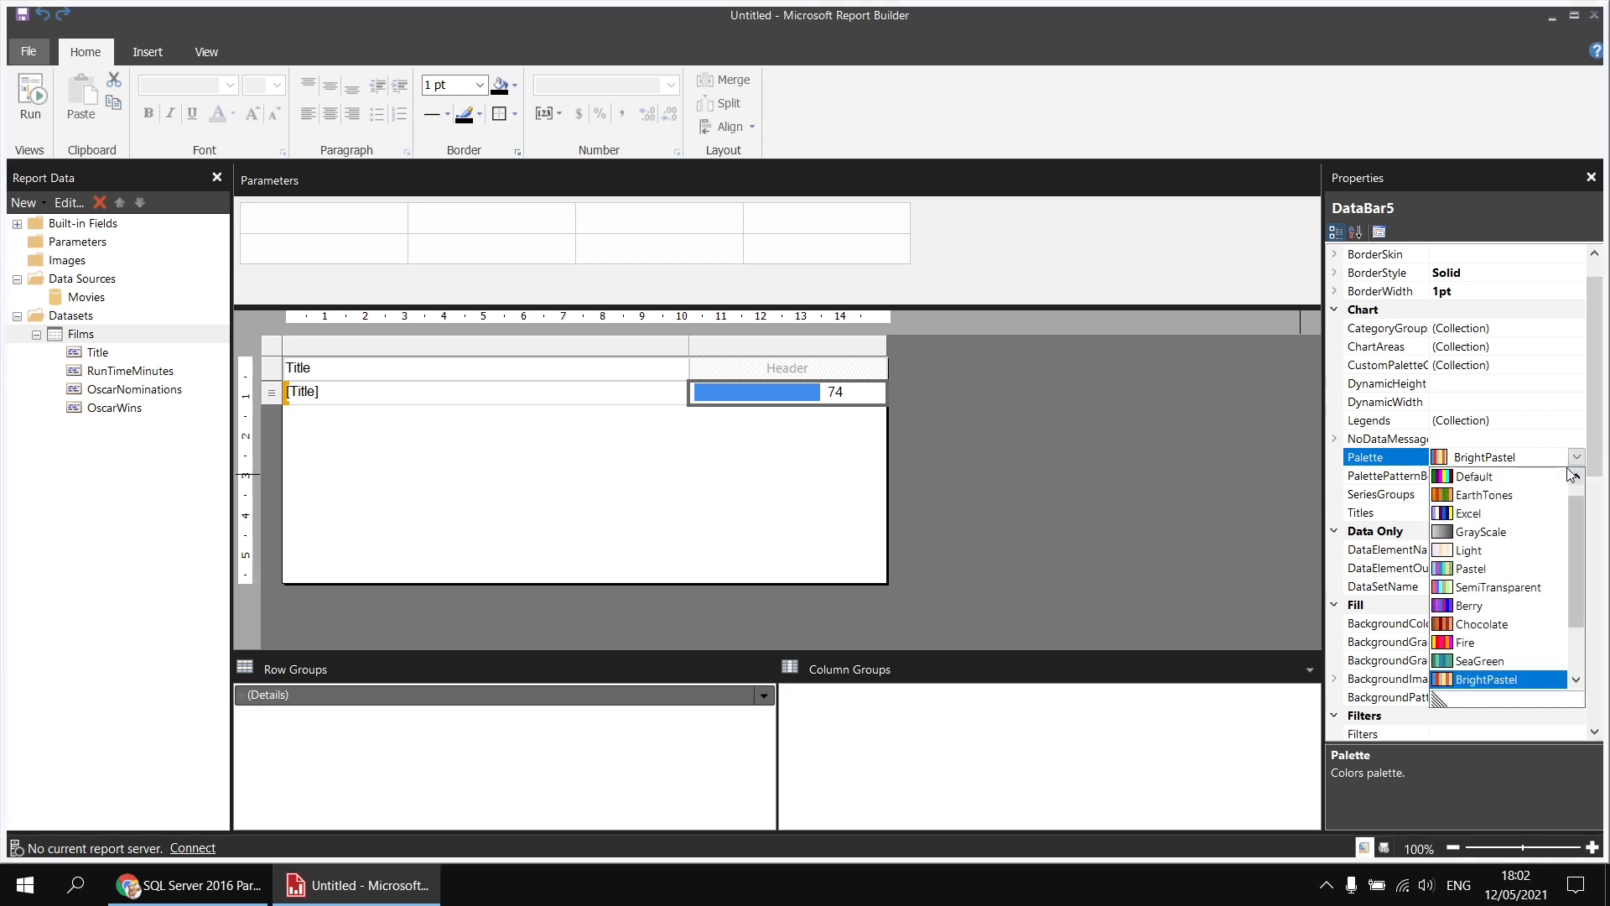
left_click(1476, 661)
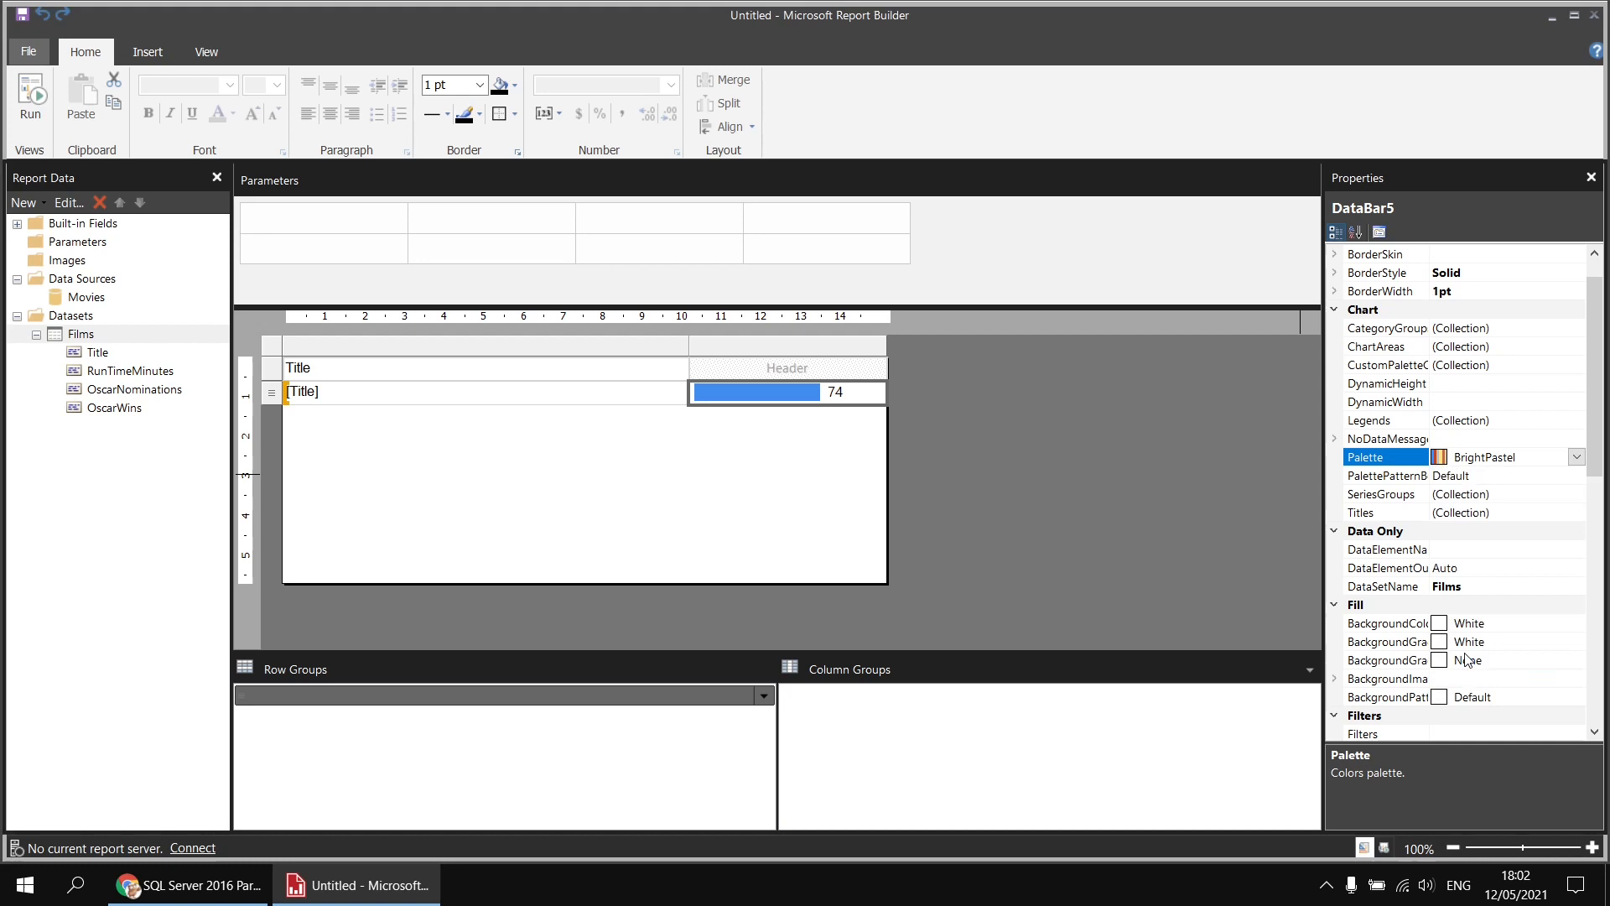
left_click(1575, 457)
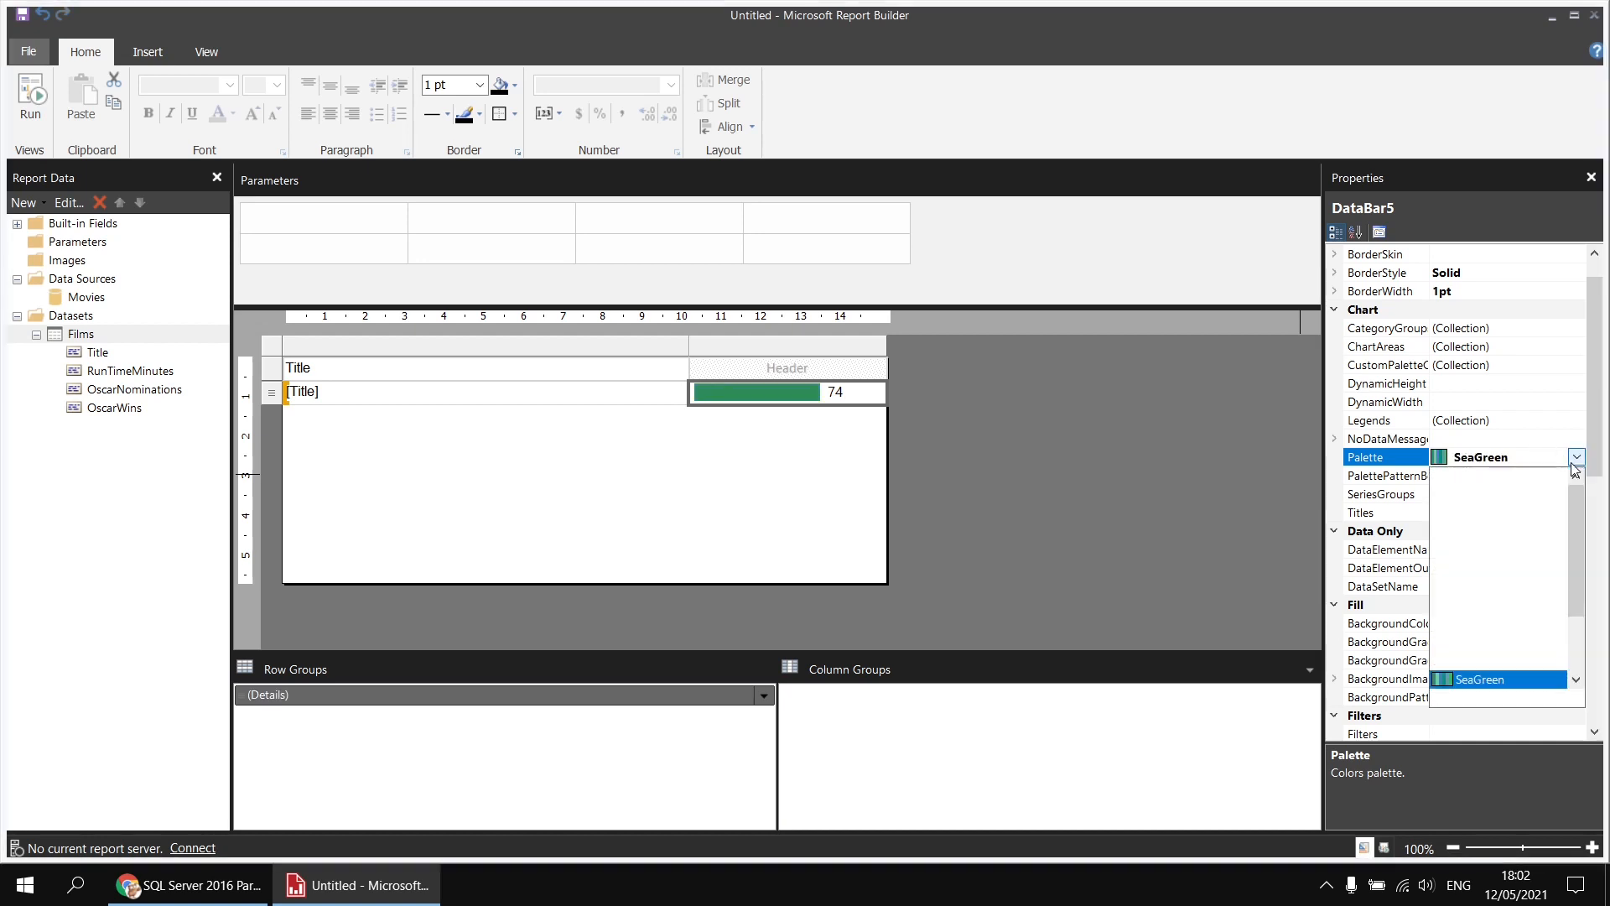
left_click(1465, 661)
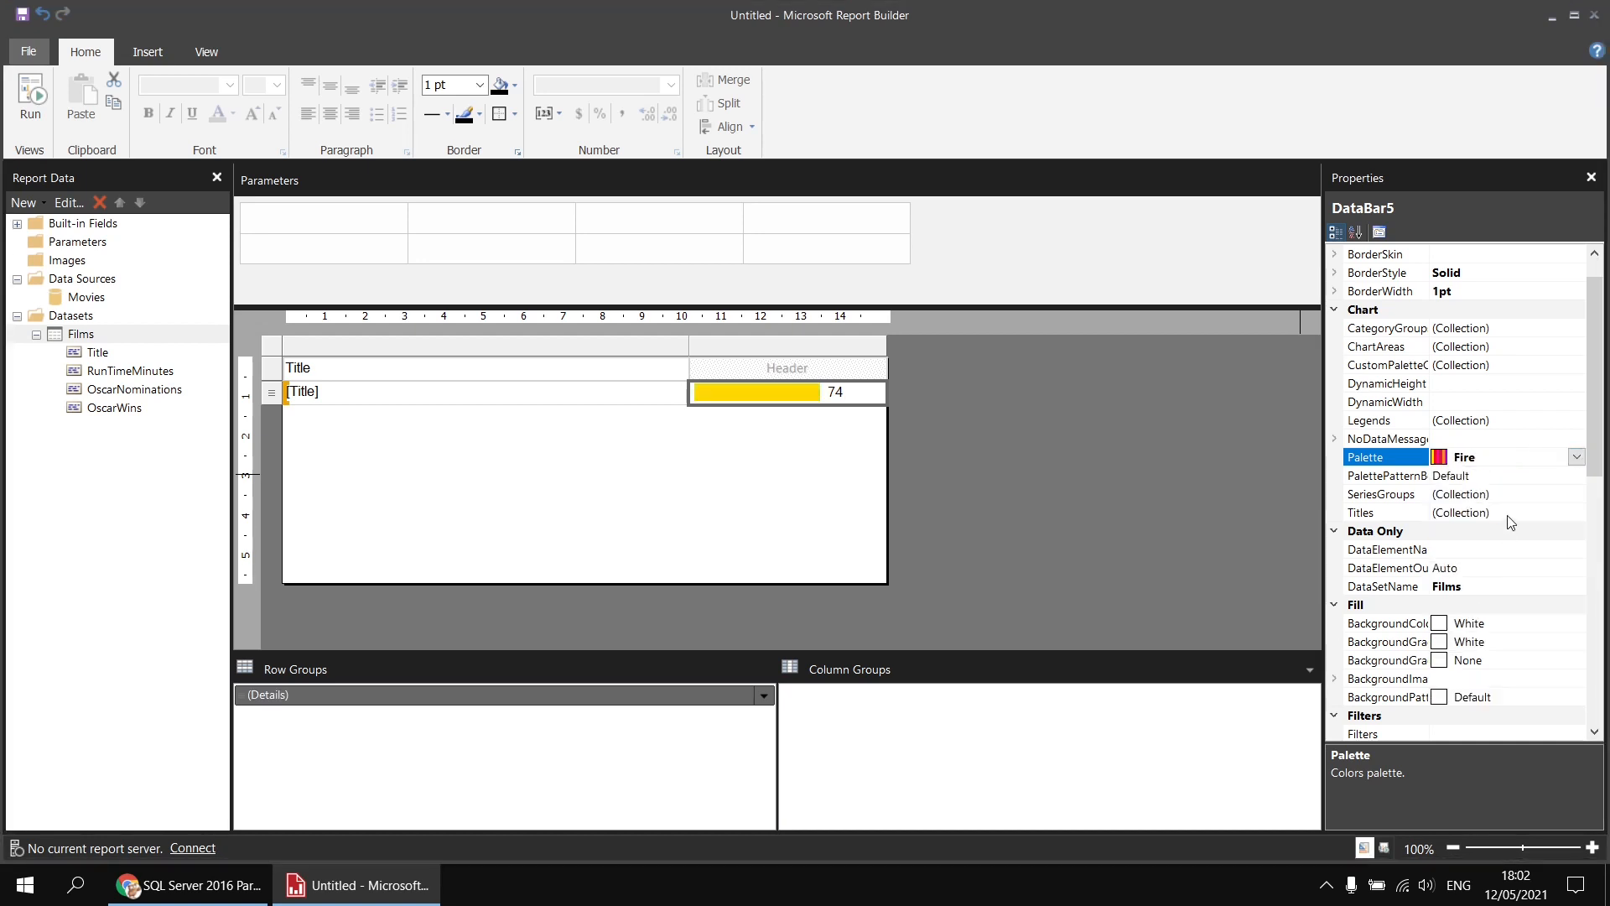
left_click(1575, 459)
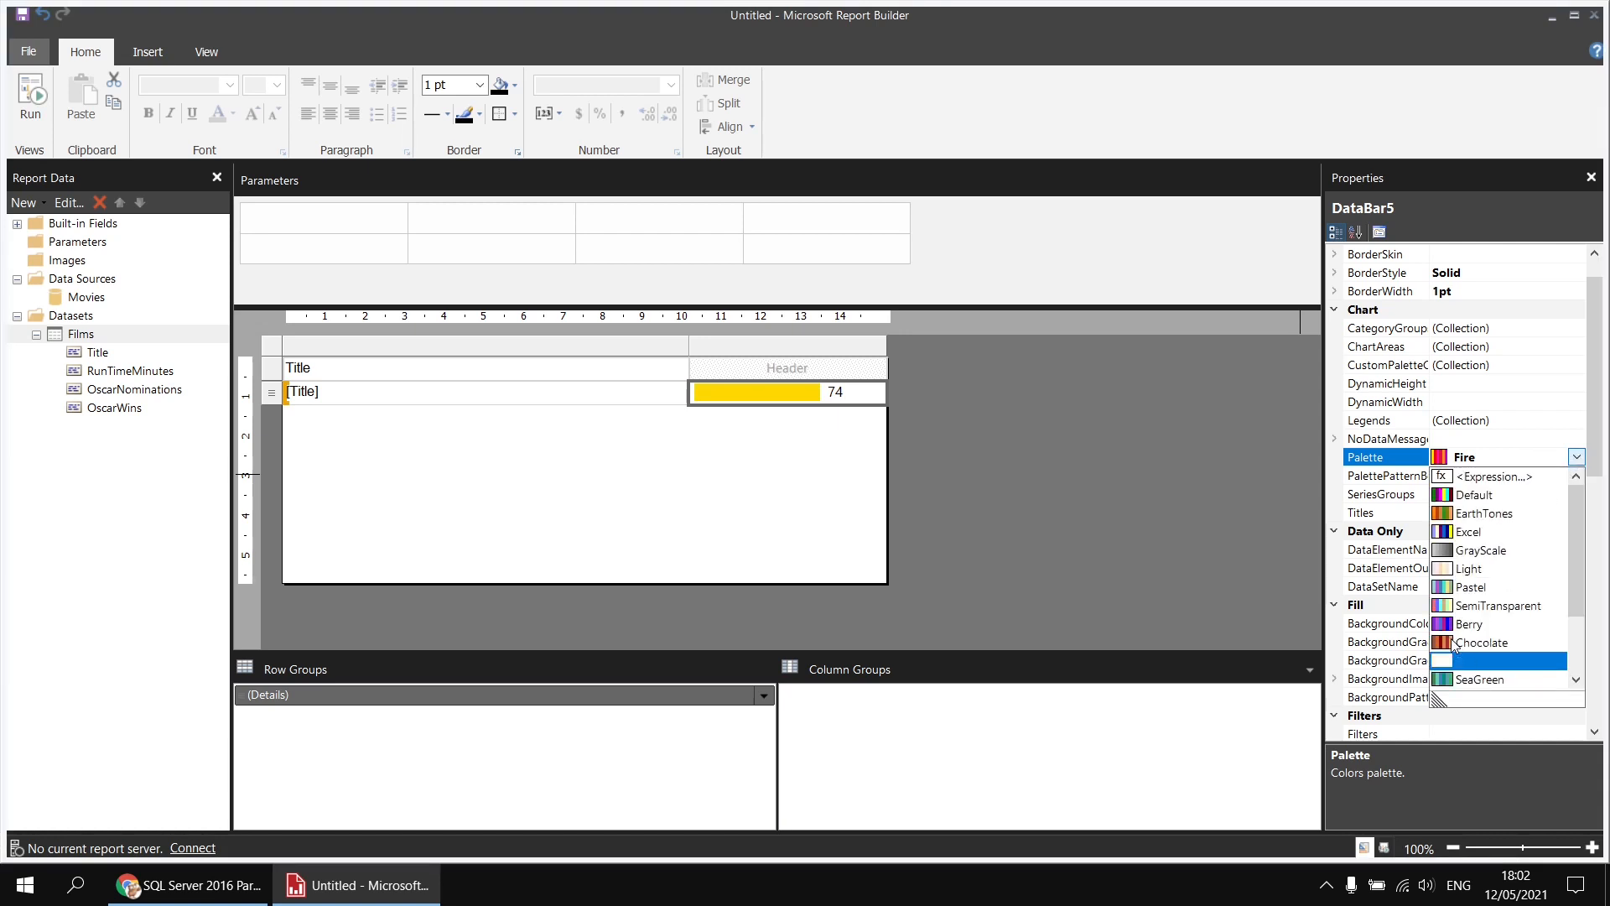
left_click(1453, 643)
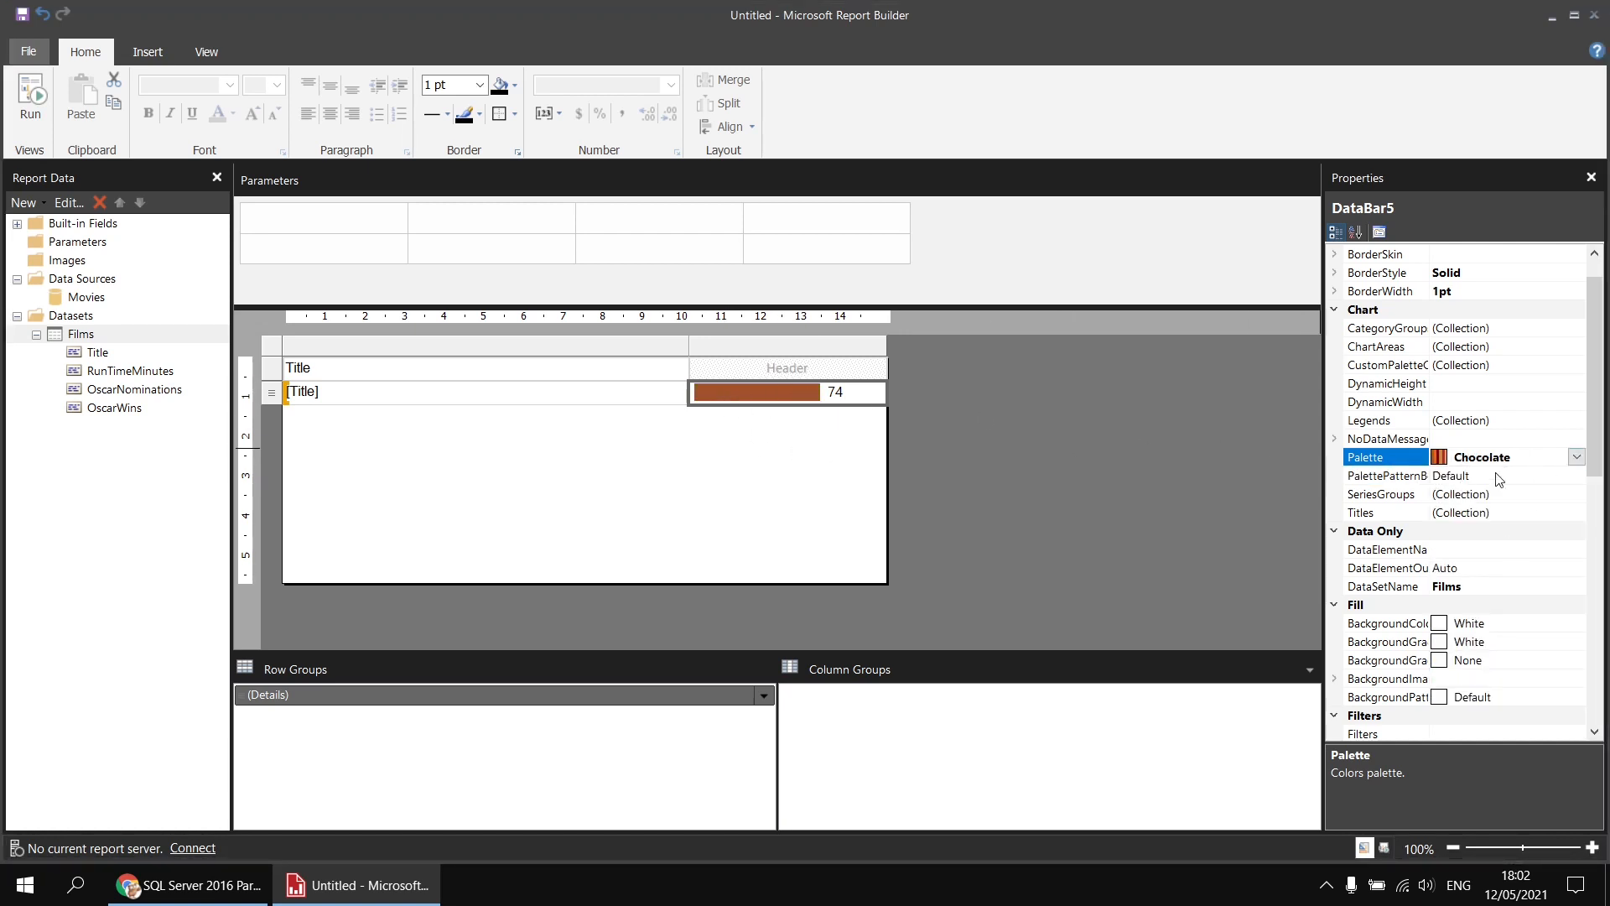
left_click(1576, 457)
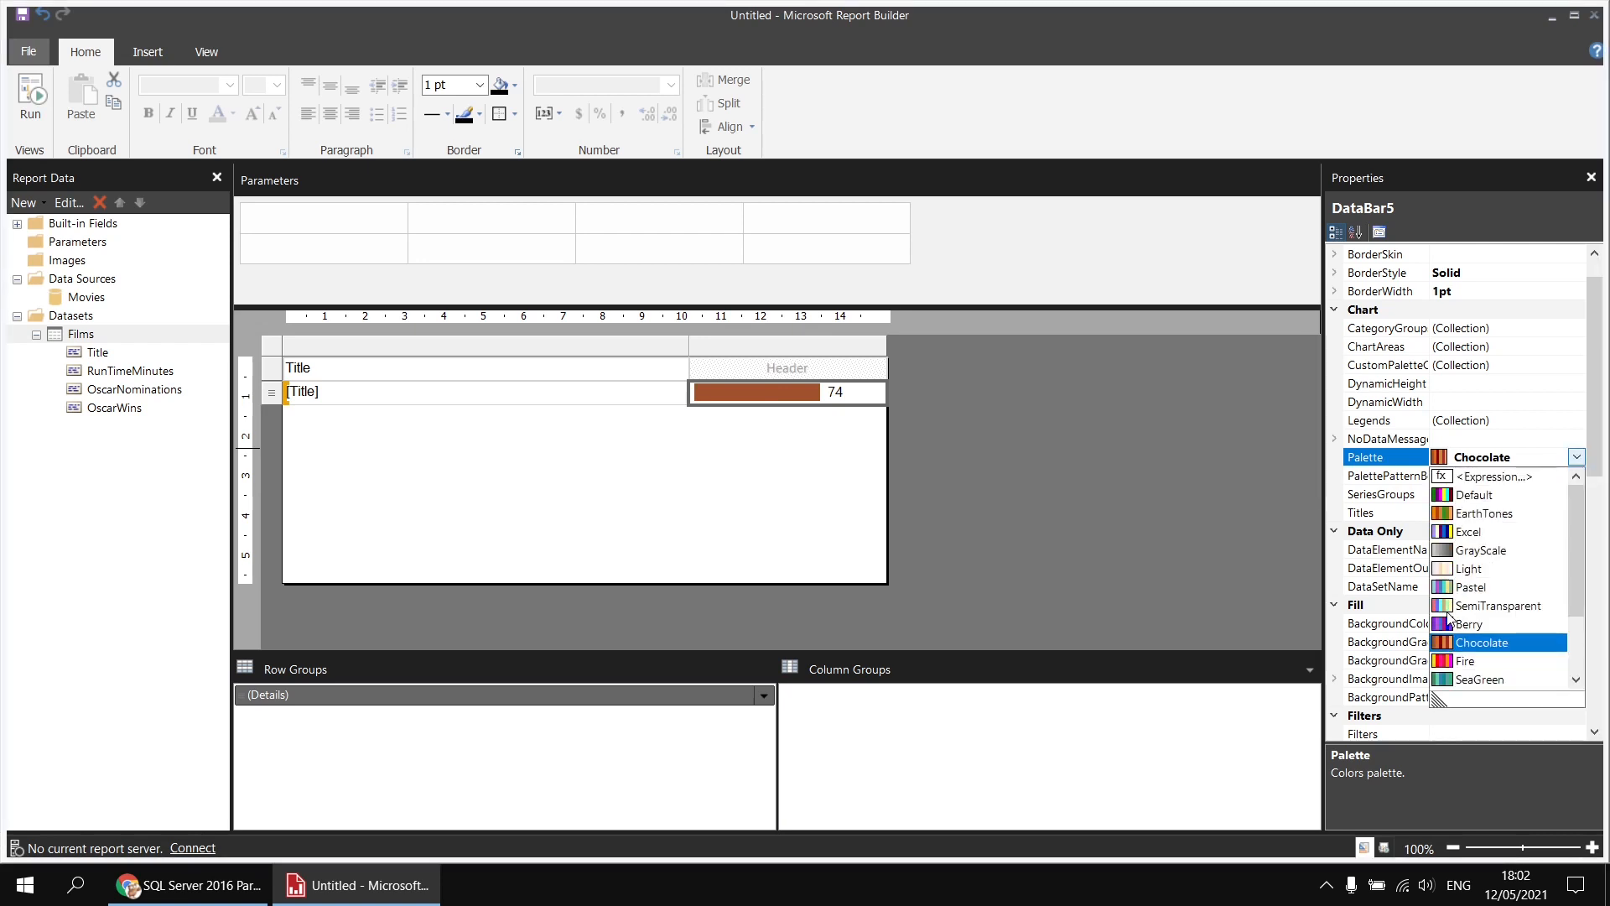
left_click(1448, 608)
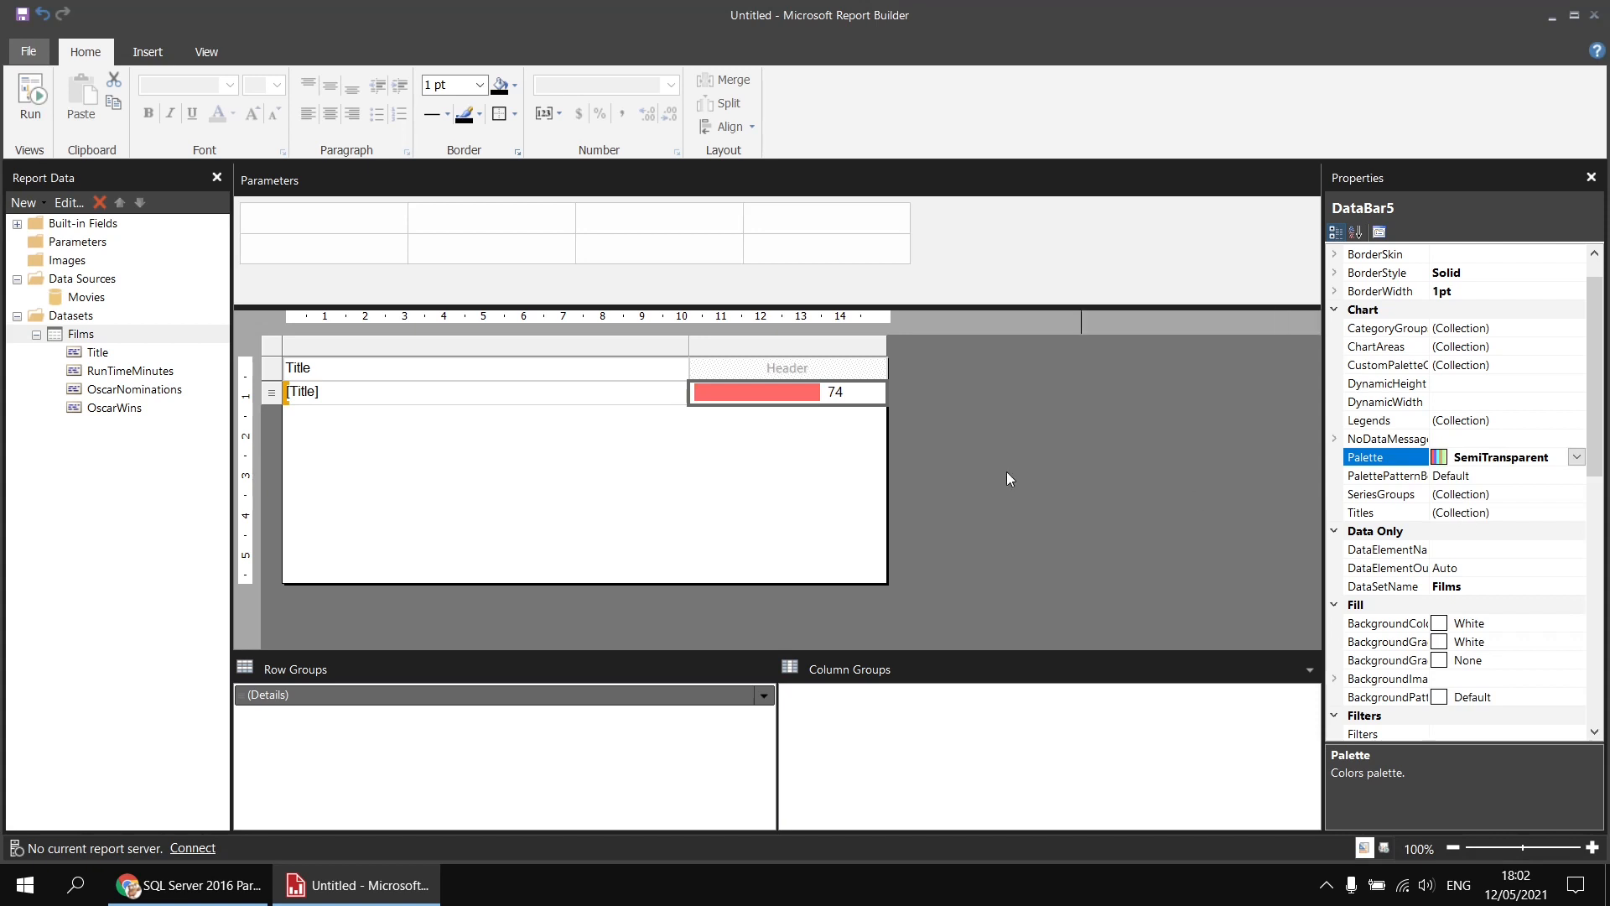
Set the fill color of the data bar's RunTimeMinutes series to LightGreen.
left_click(748, 391)
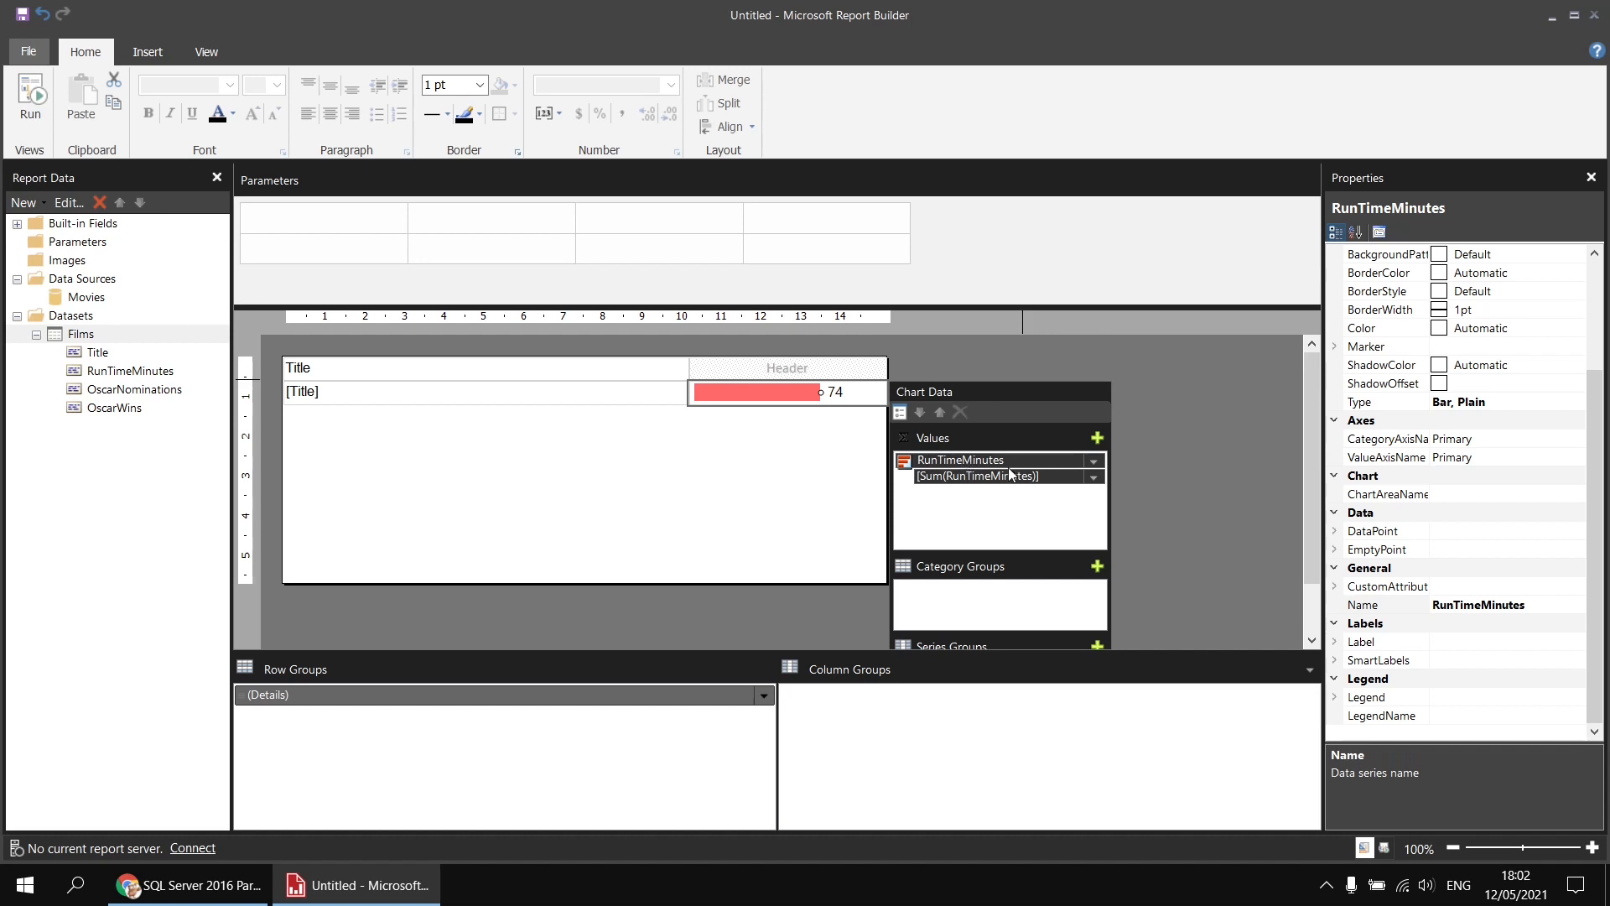
left_click(1396, 330)
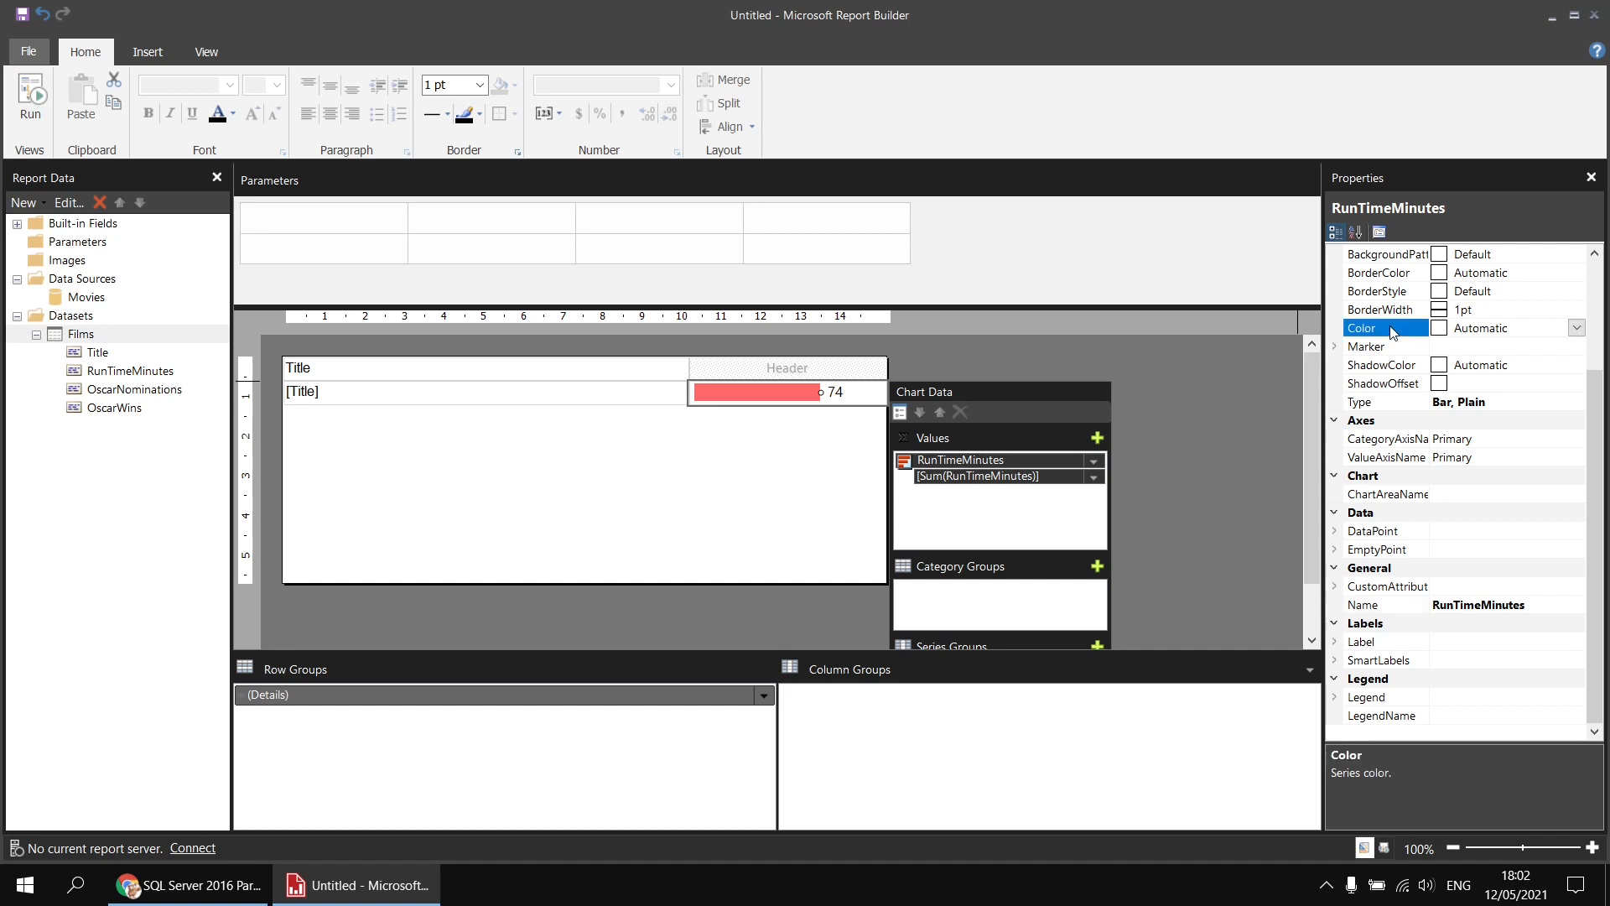
left_click(1576, 329)
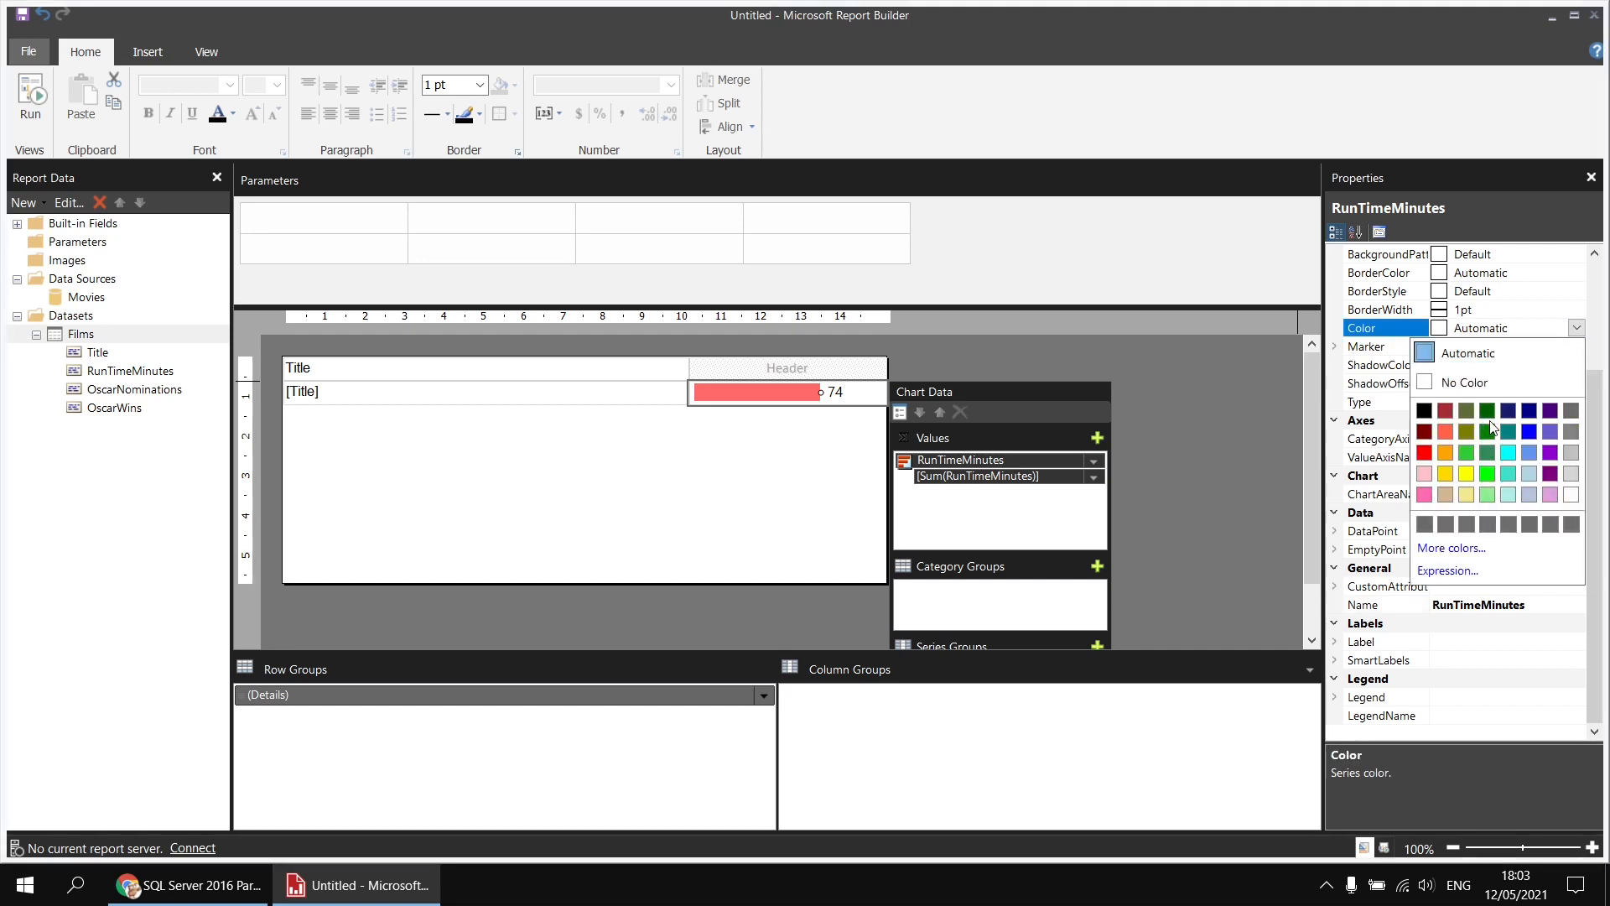
left_click(1487, 494)
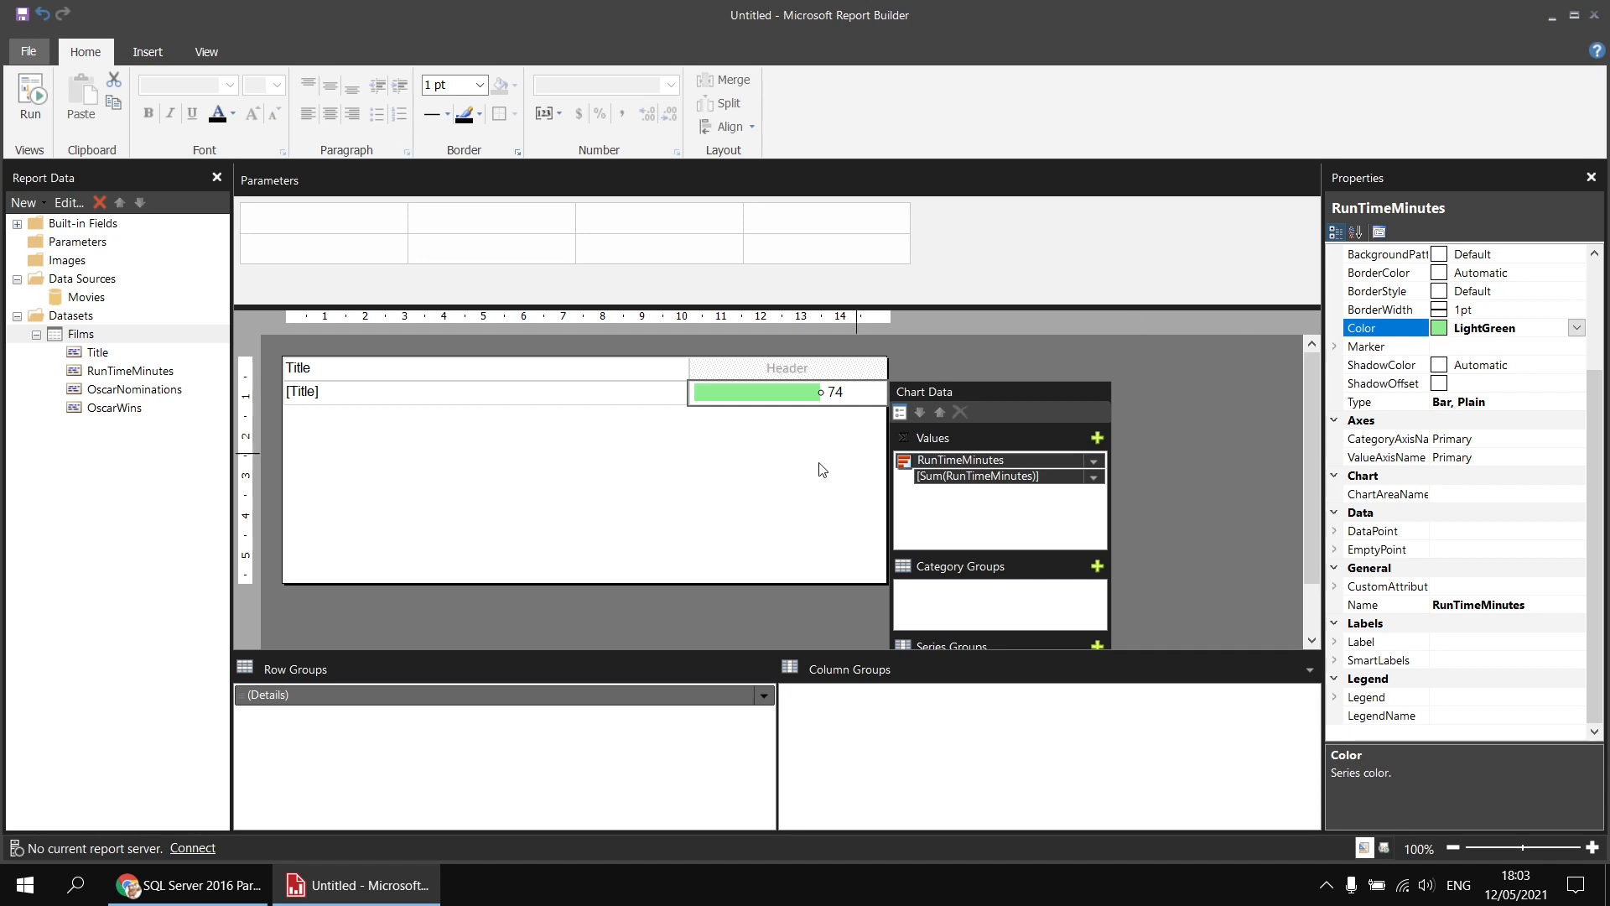
Set the text color of the data bar's series labels to SeaGreen.
left_click(839, 396)
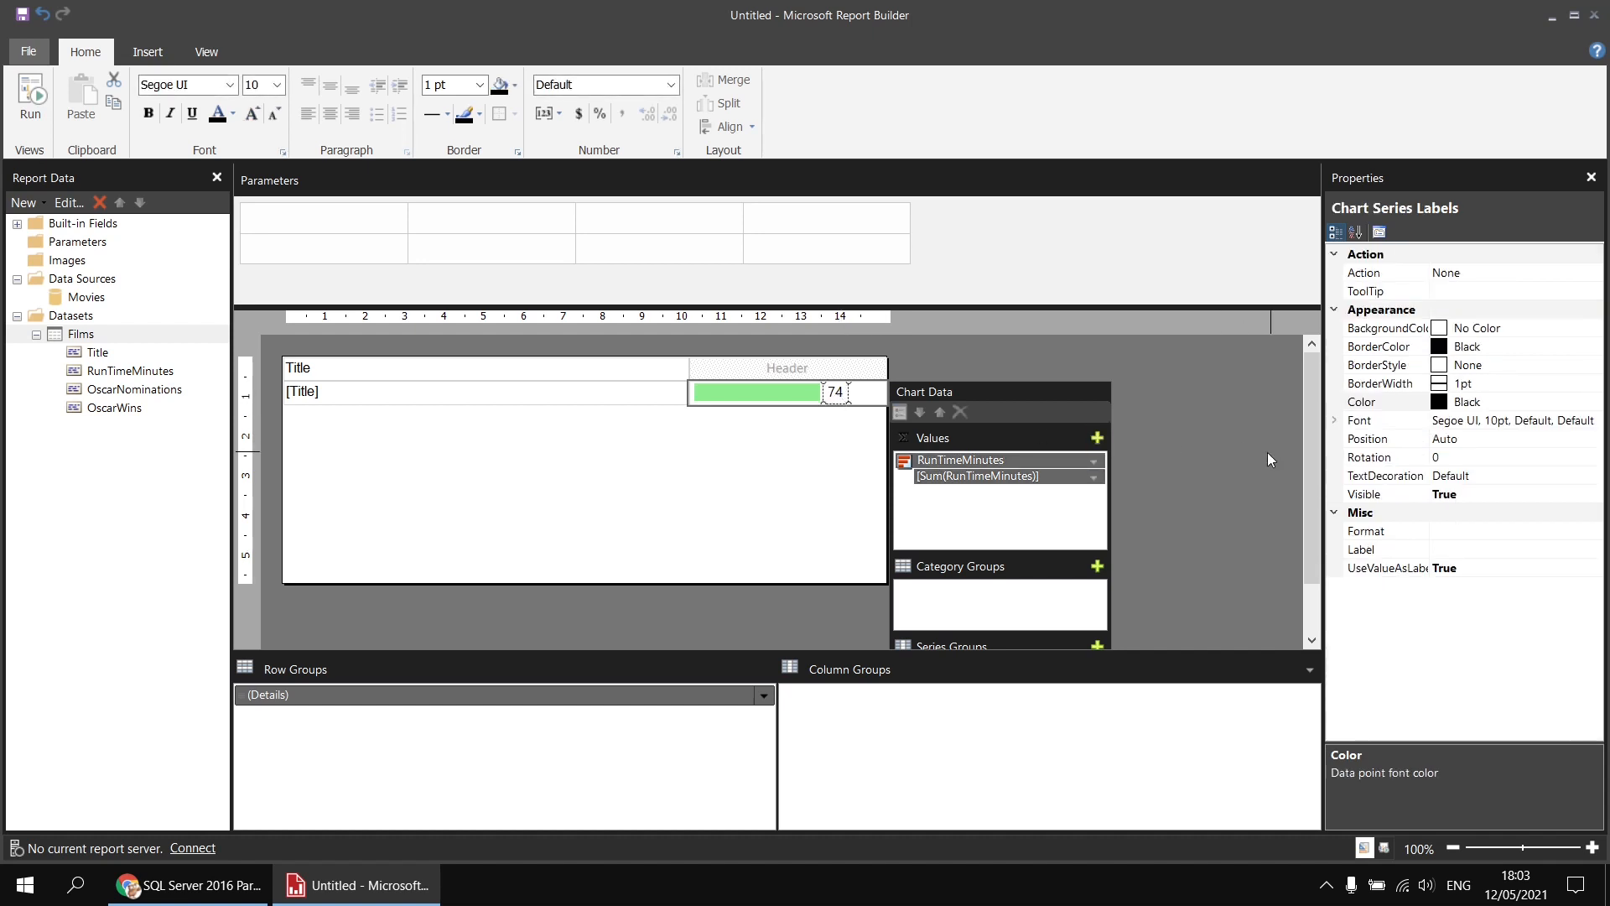
left_click(1507, 403)
left_click(1594, 402)
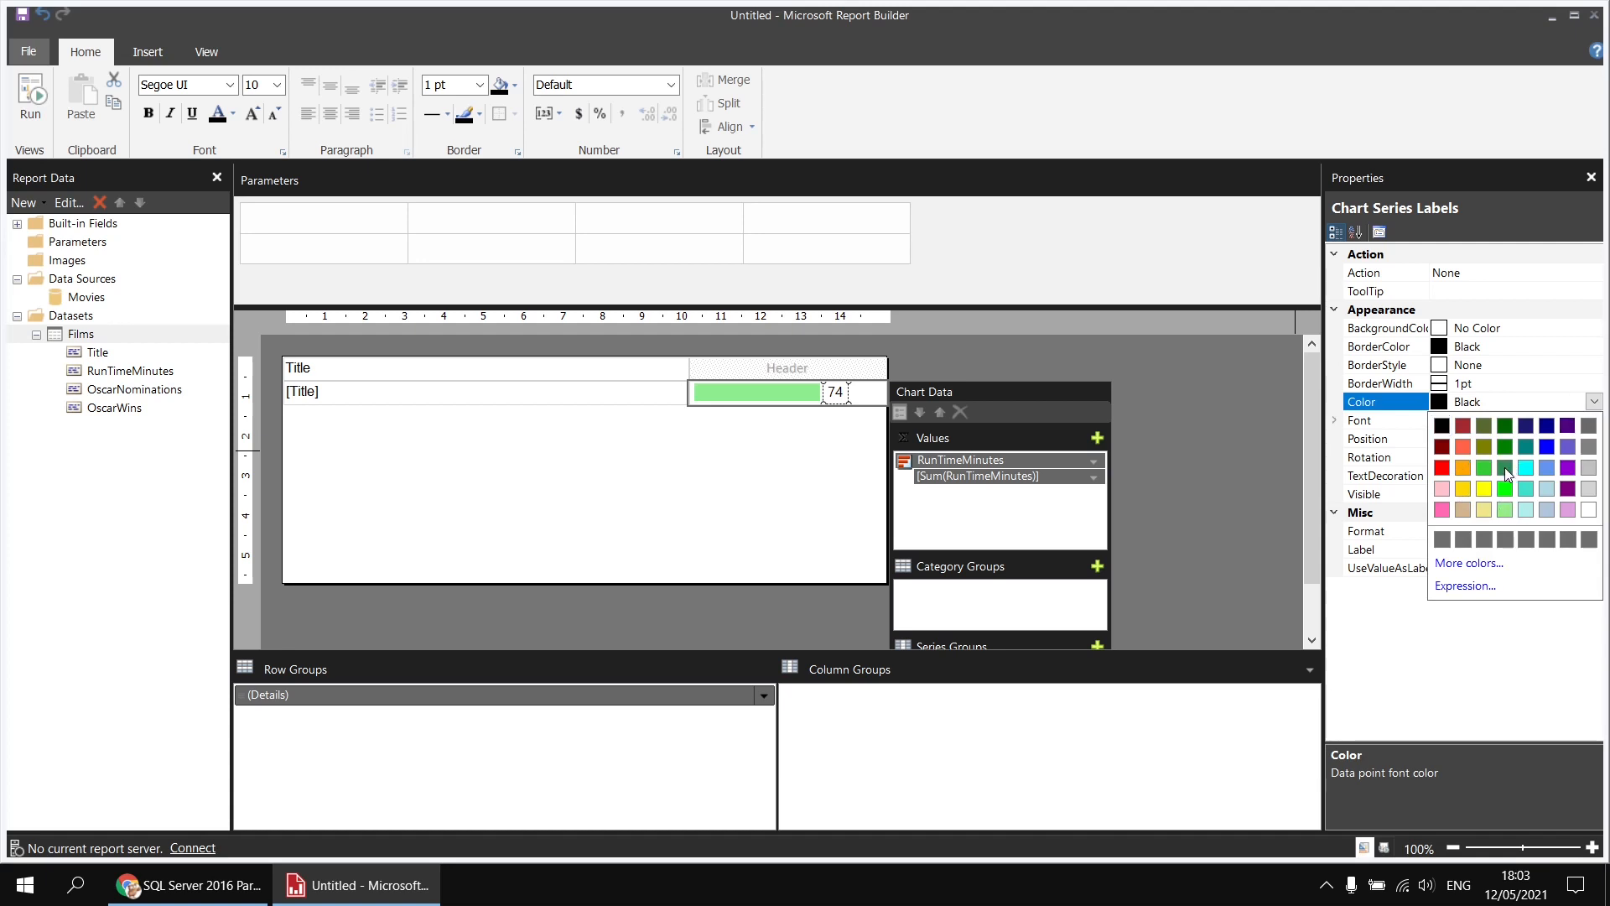
left_click(1505, 466)
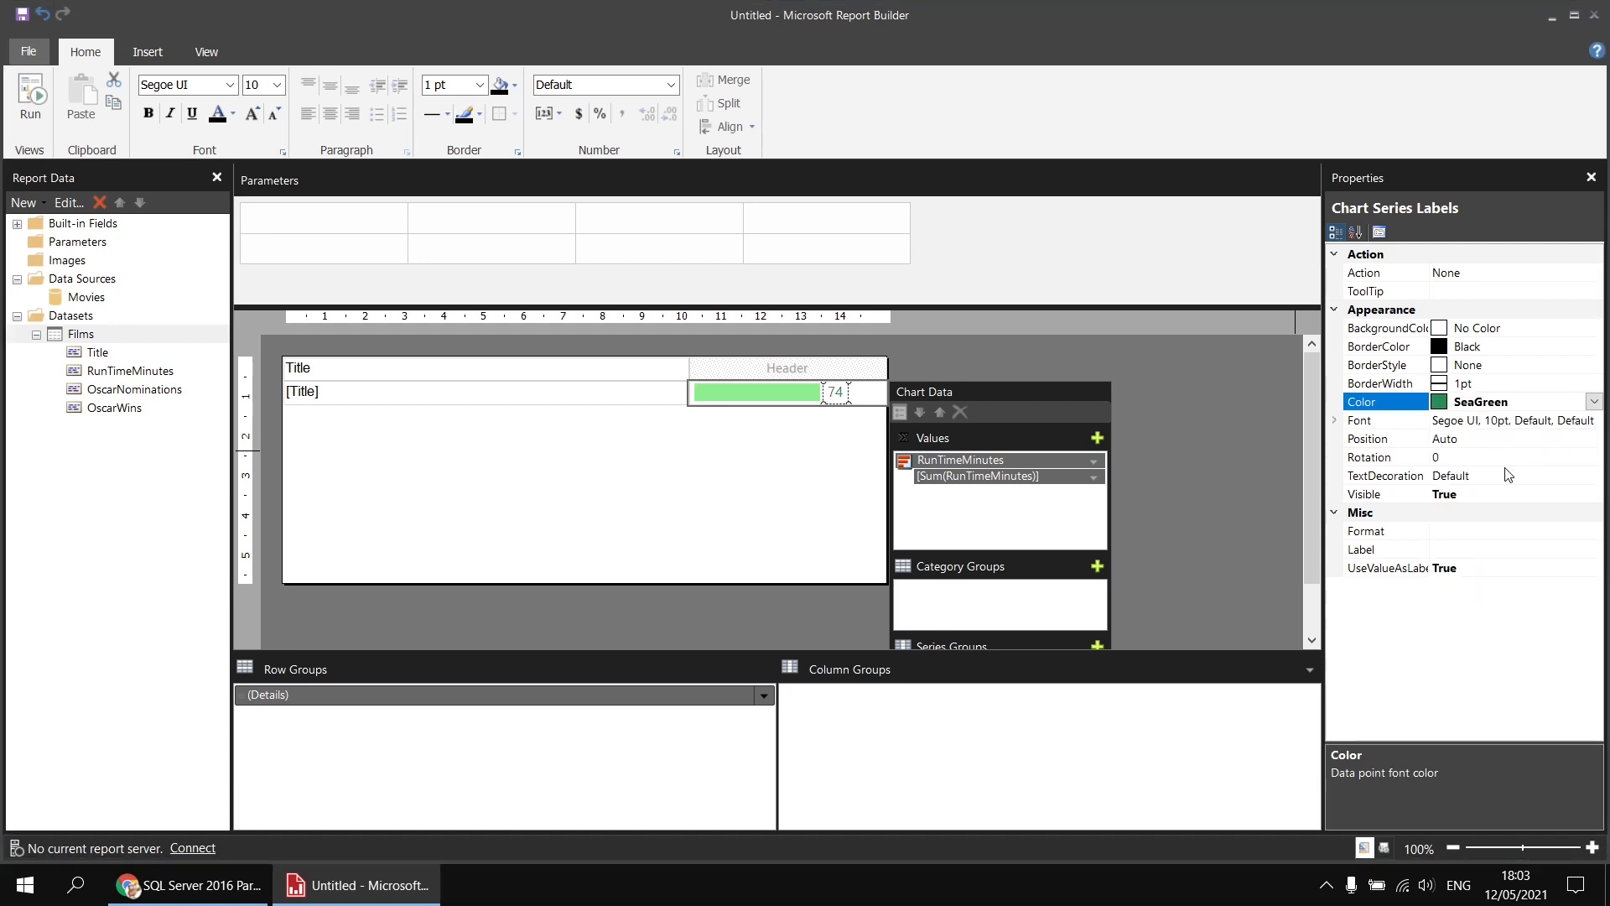
Set the series labels' font weight to Bold, preview the report and return to the design.
left_click(1334, 420)
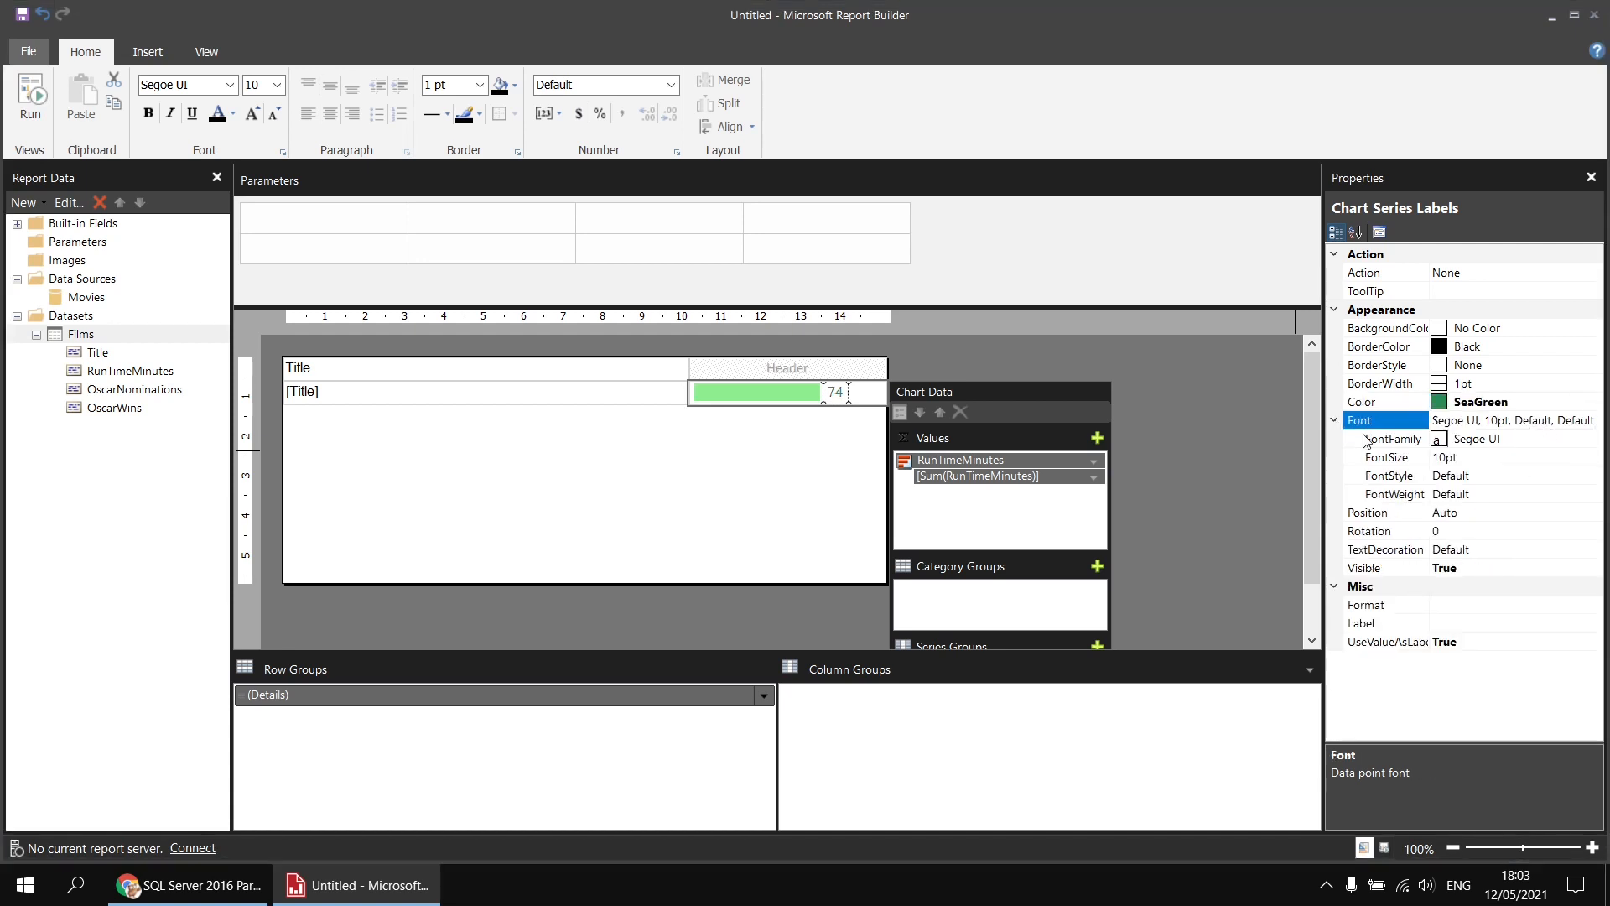
left_click(1394, 494)
left_click(1587, 495)
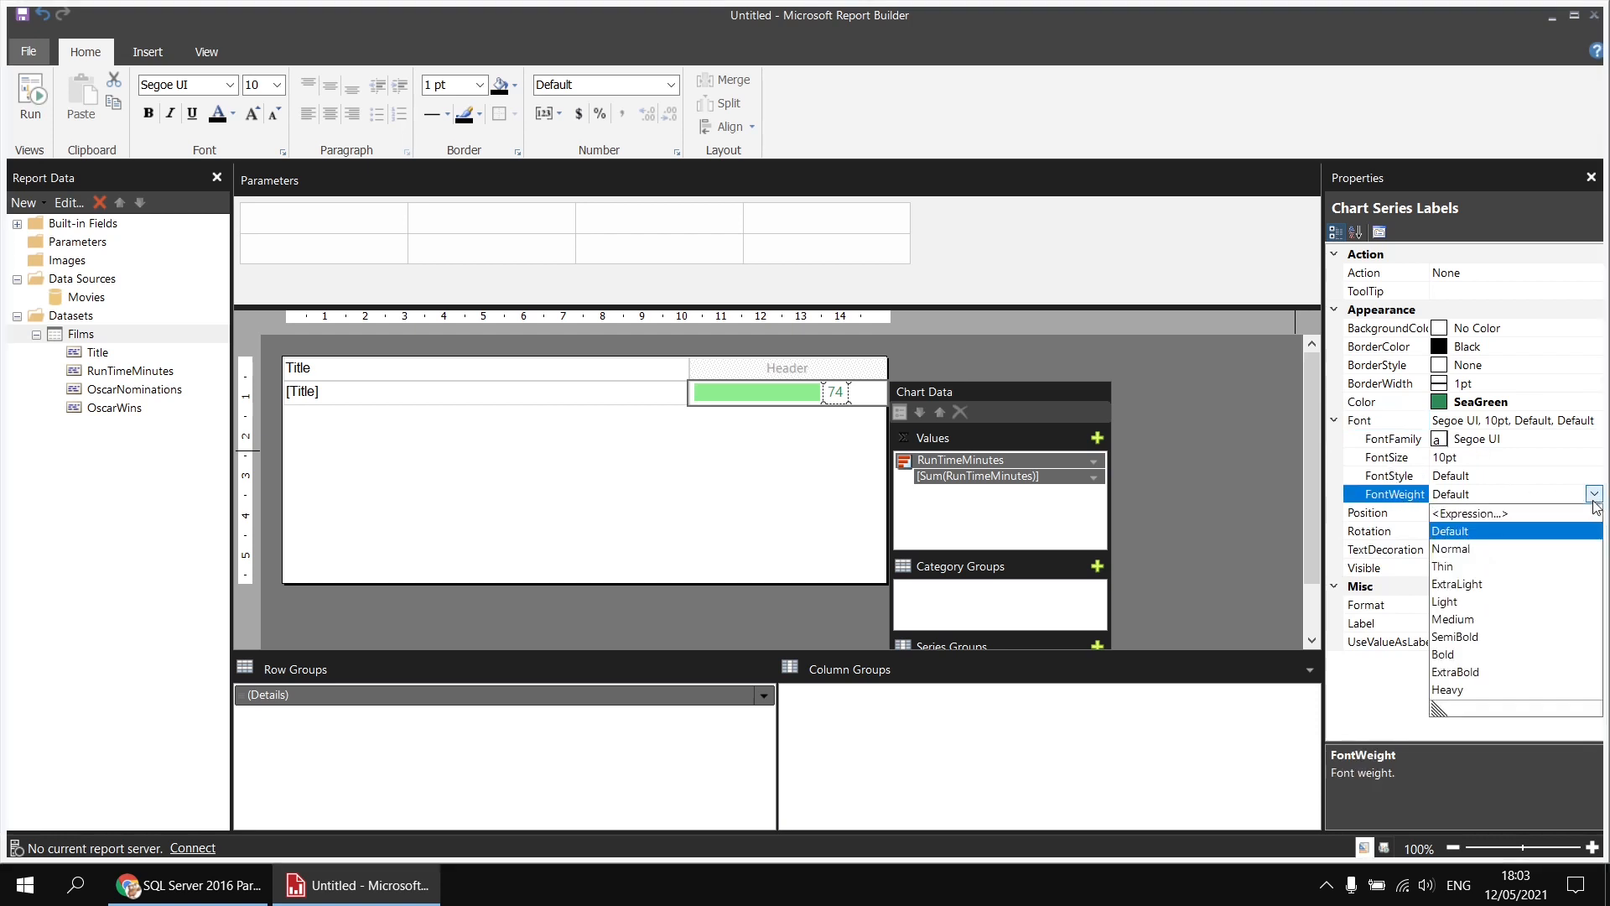
left_click(1444, 660)
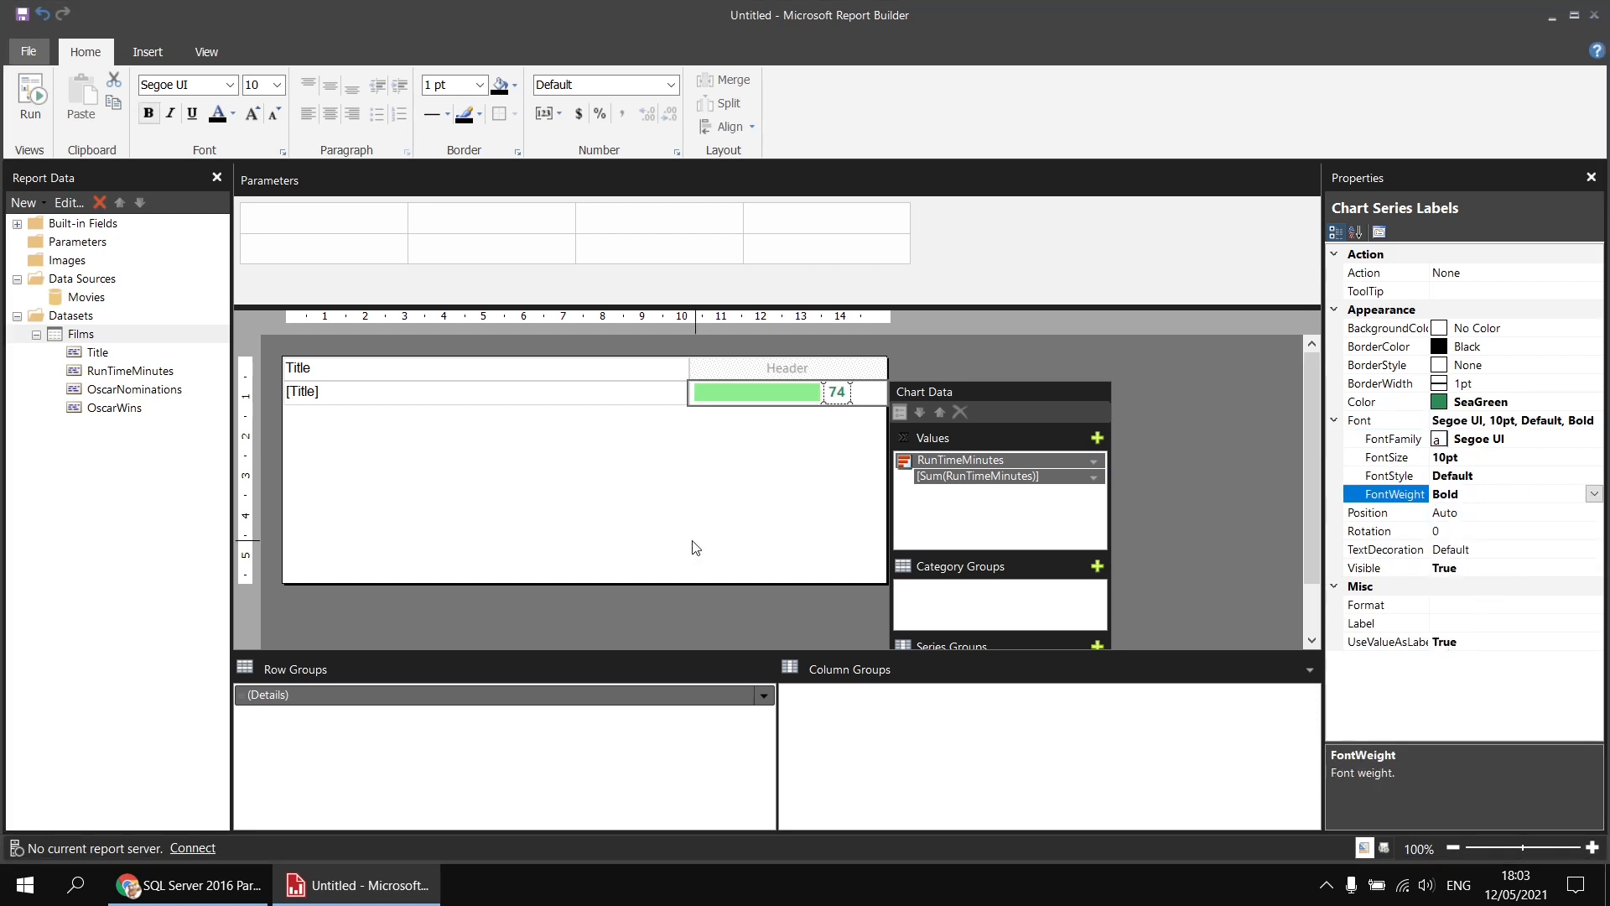
left_click(30, 94)
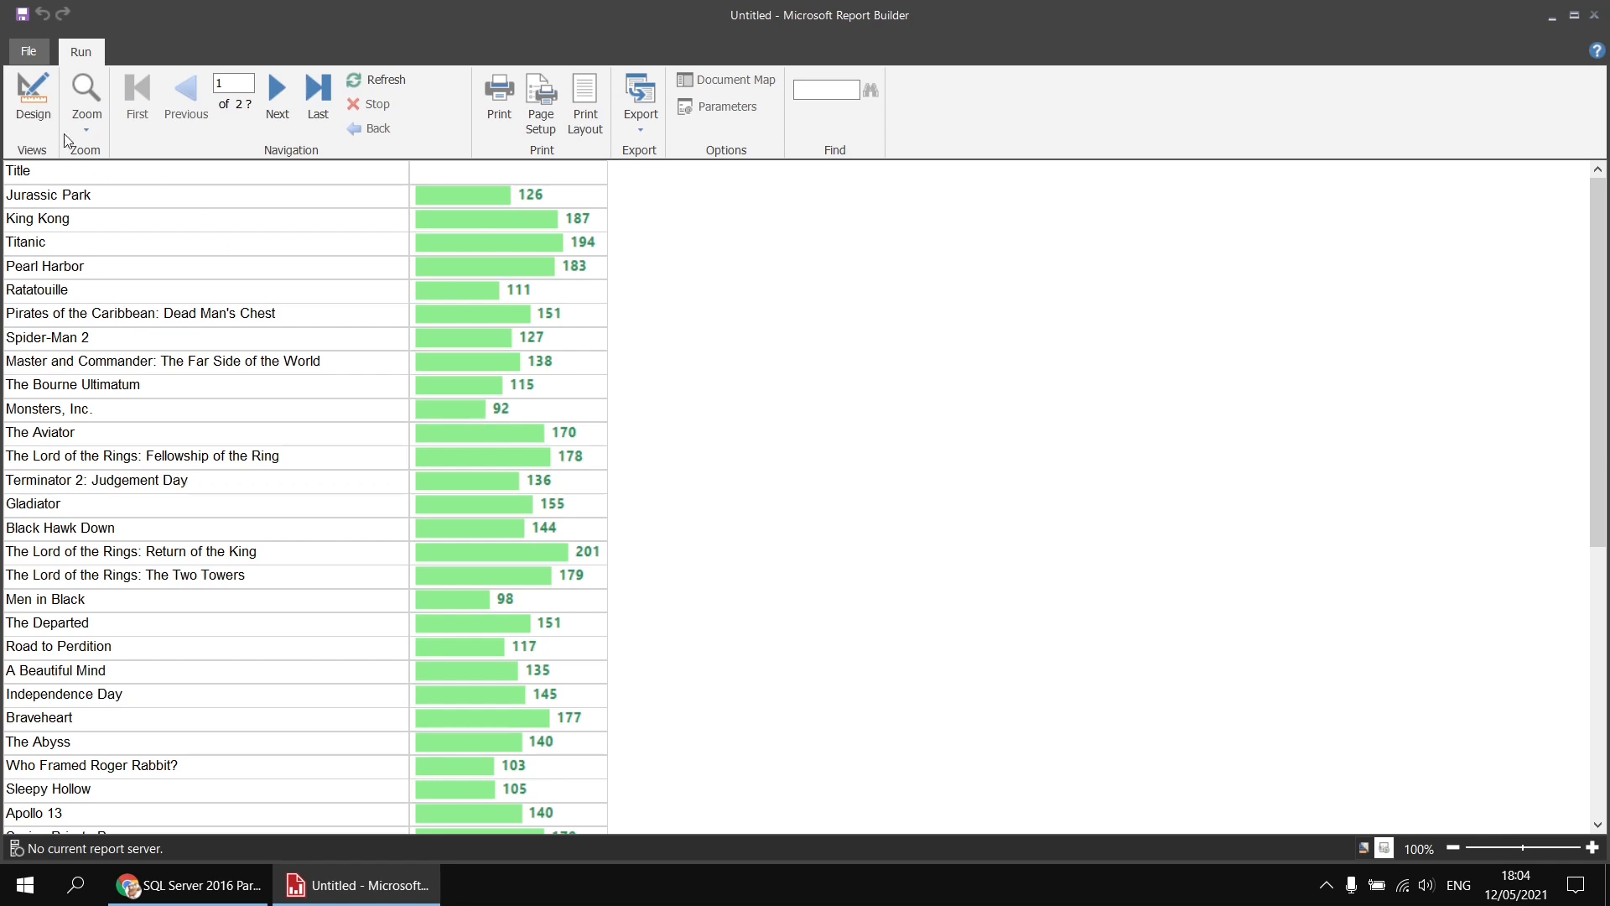
left_click(33, 99)
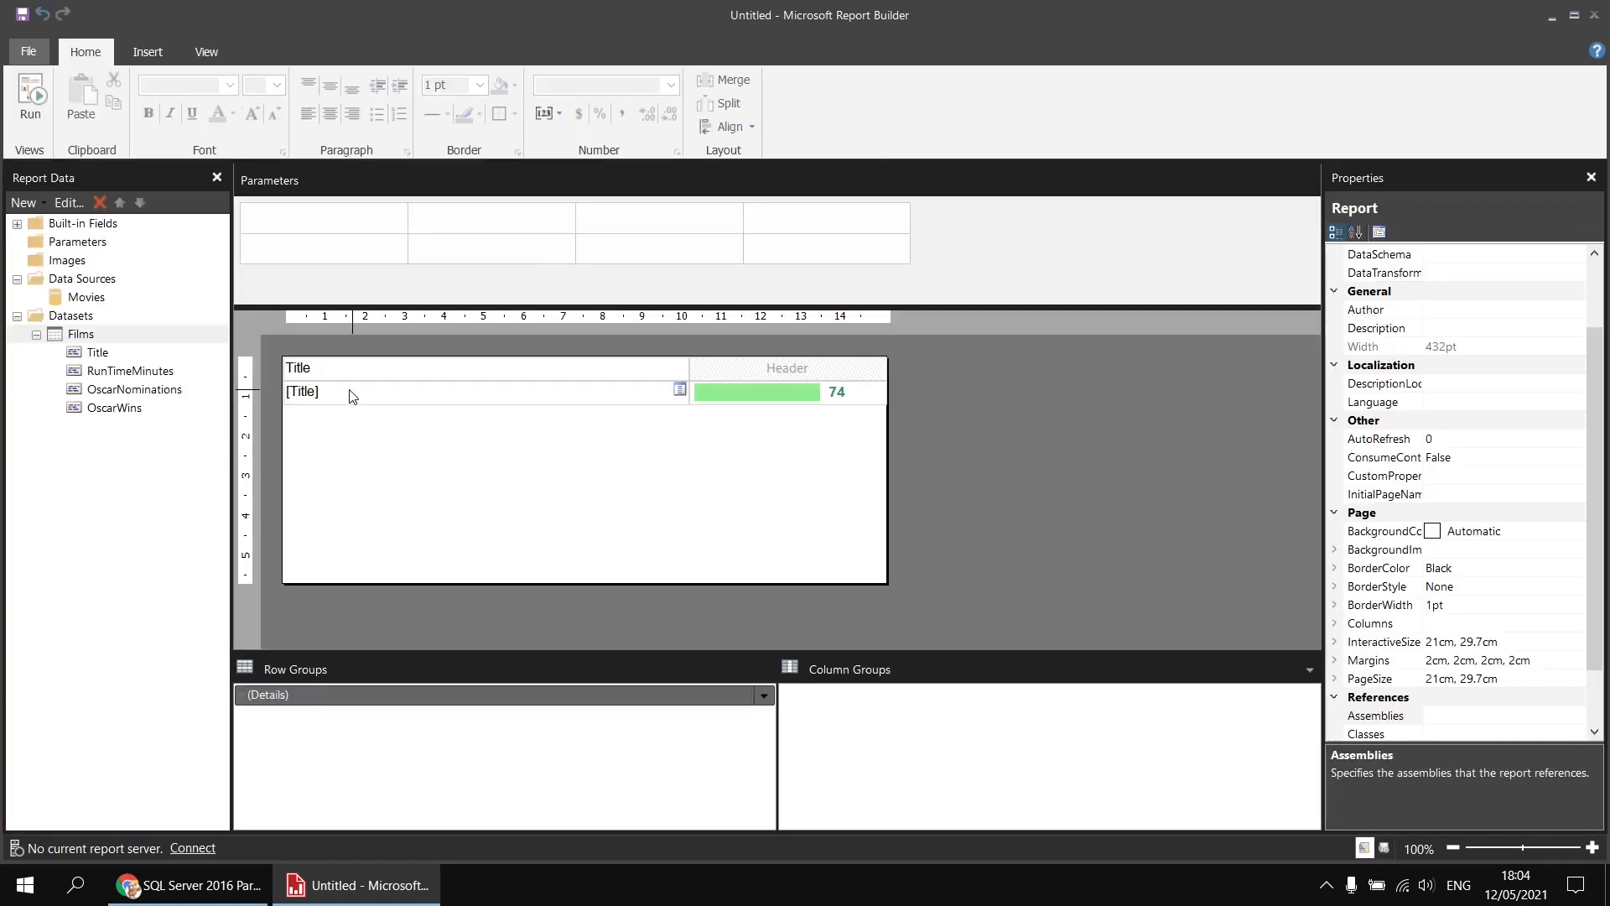
Sort the whole table by RunTimeMinutes in A to Z order, preview the report and return to the design.
left_click(350, 391)
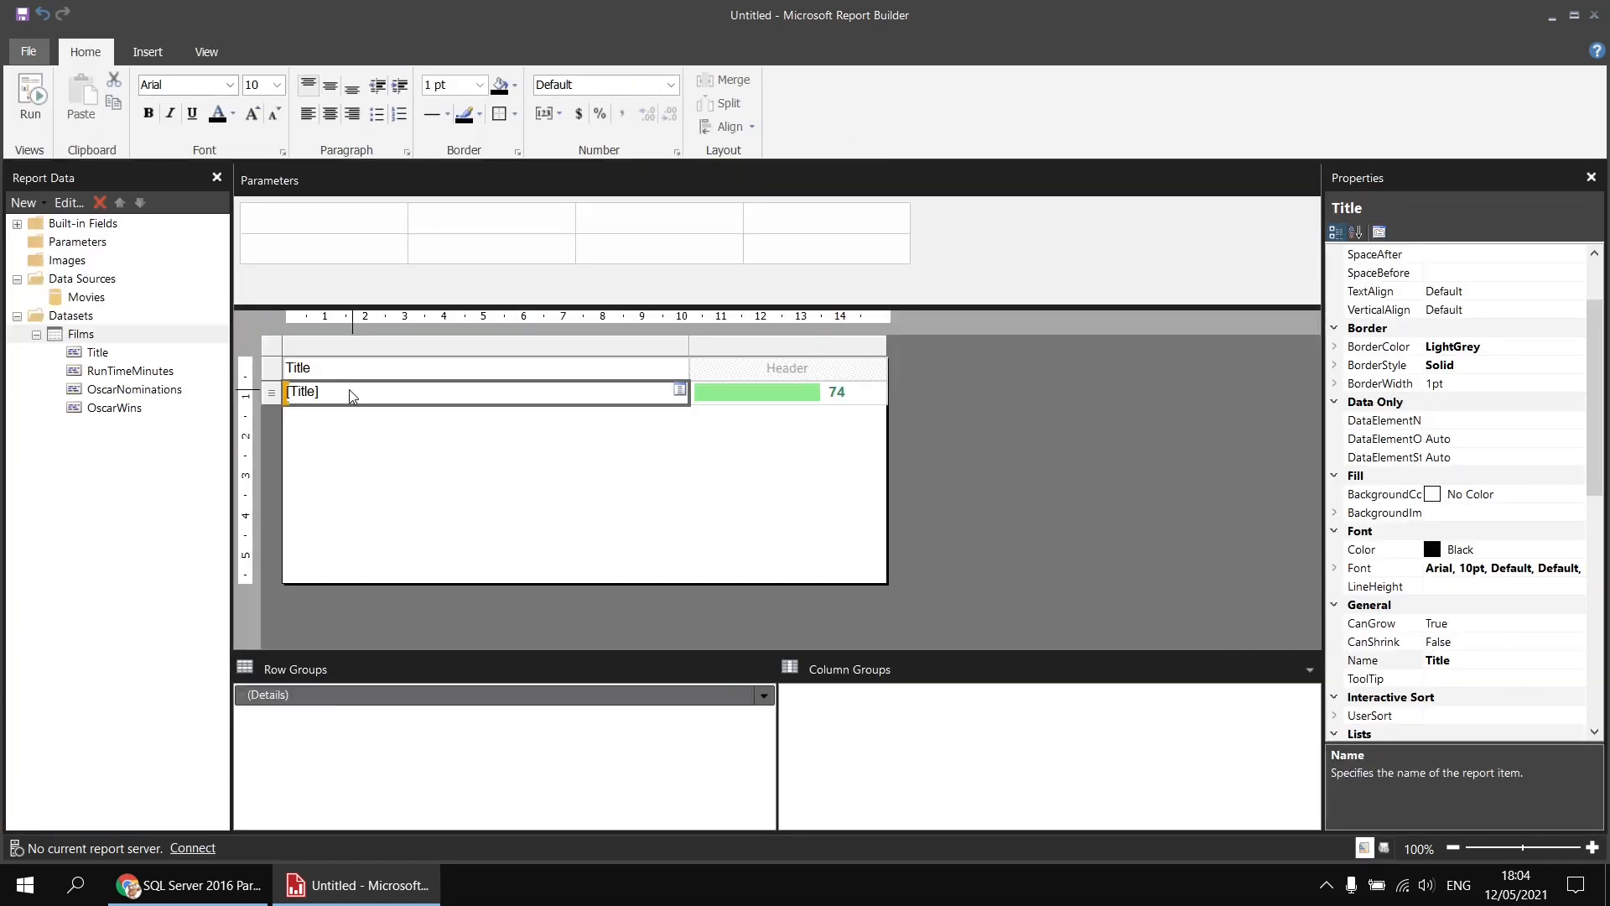
right_click(272, 345)
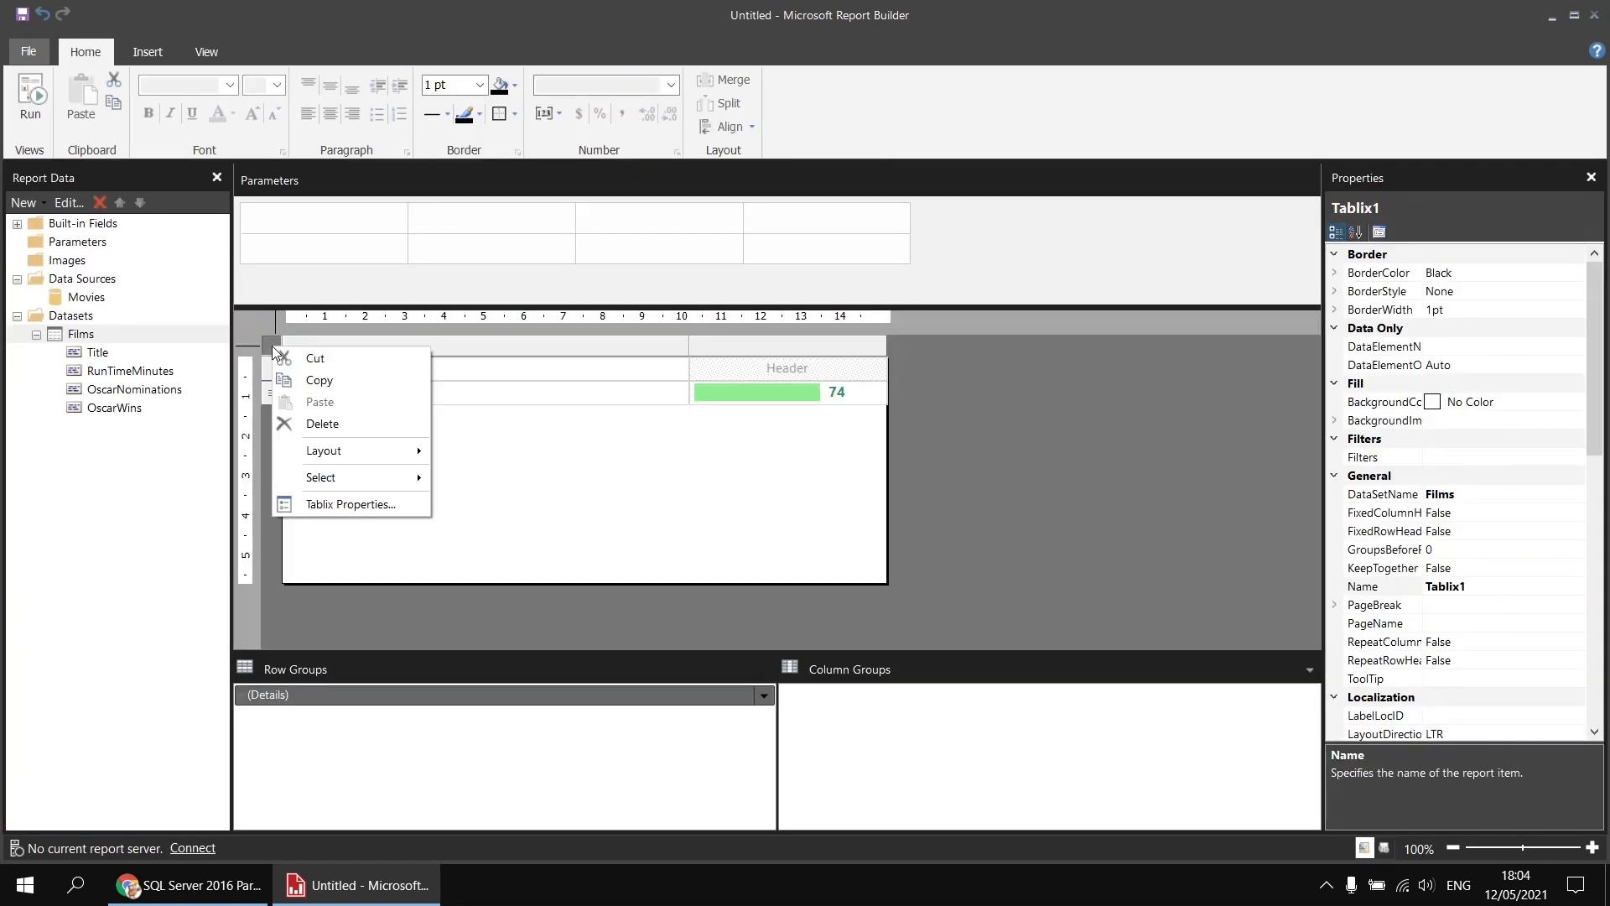
left_click(365, 504)
left_click(476, 186)
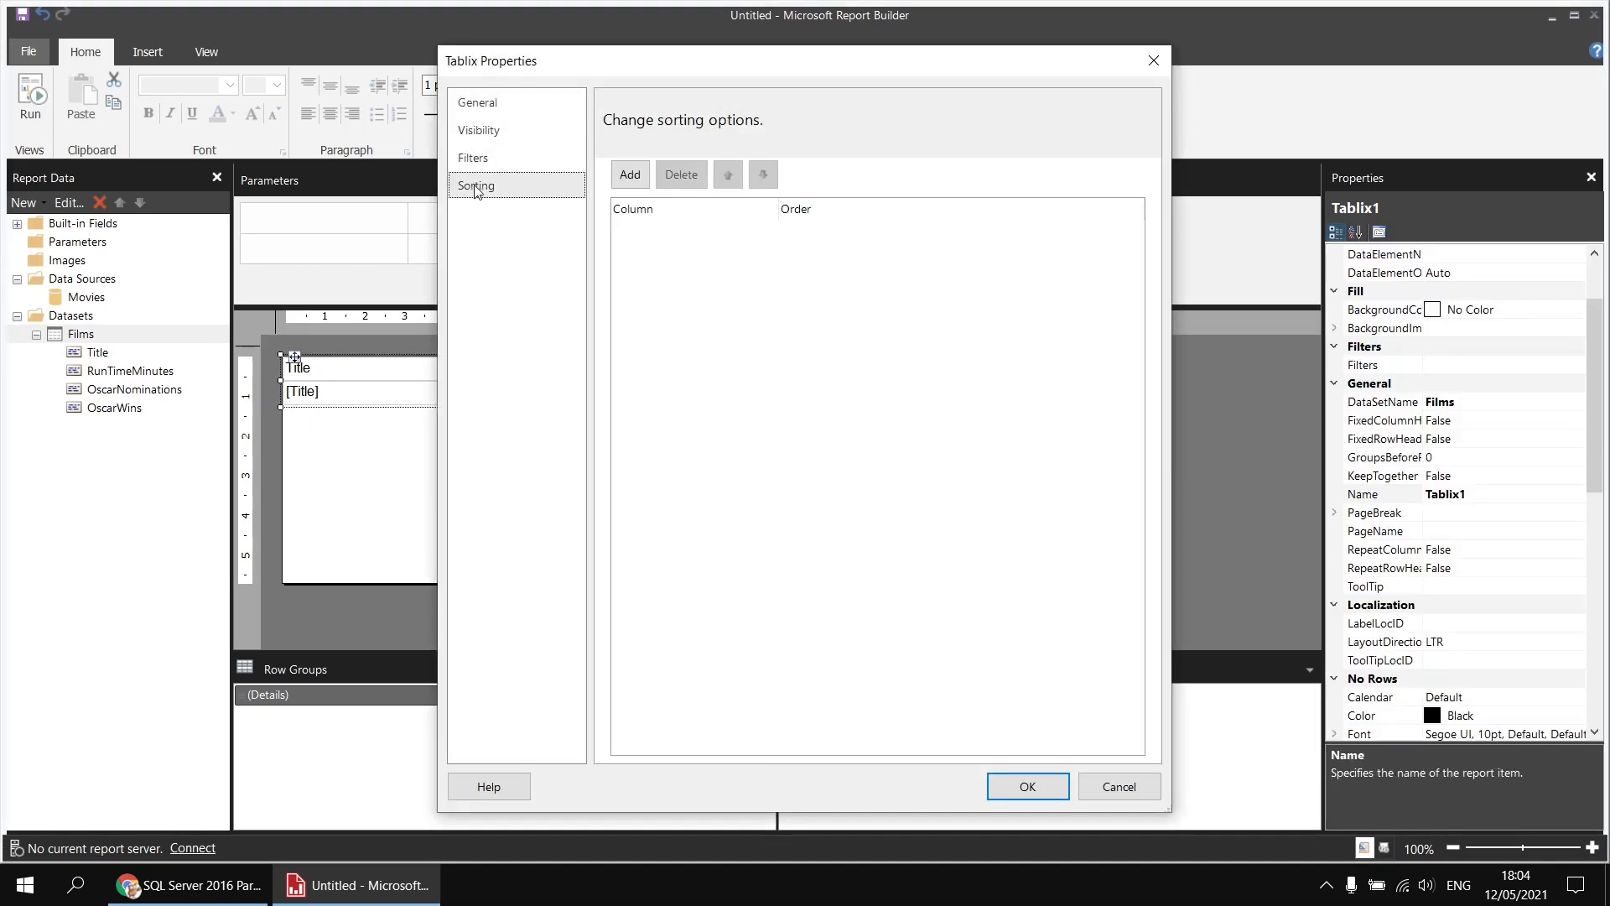
left_click(628, 174)
left_click(988, 237)
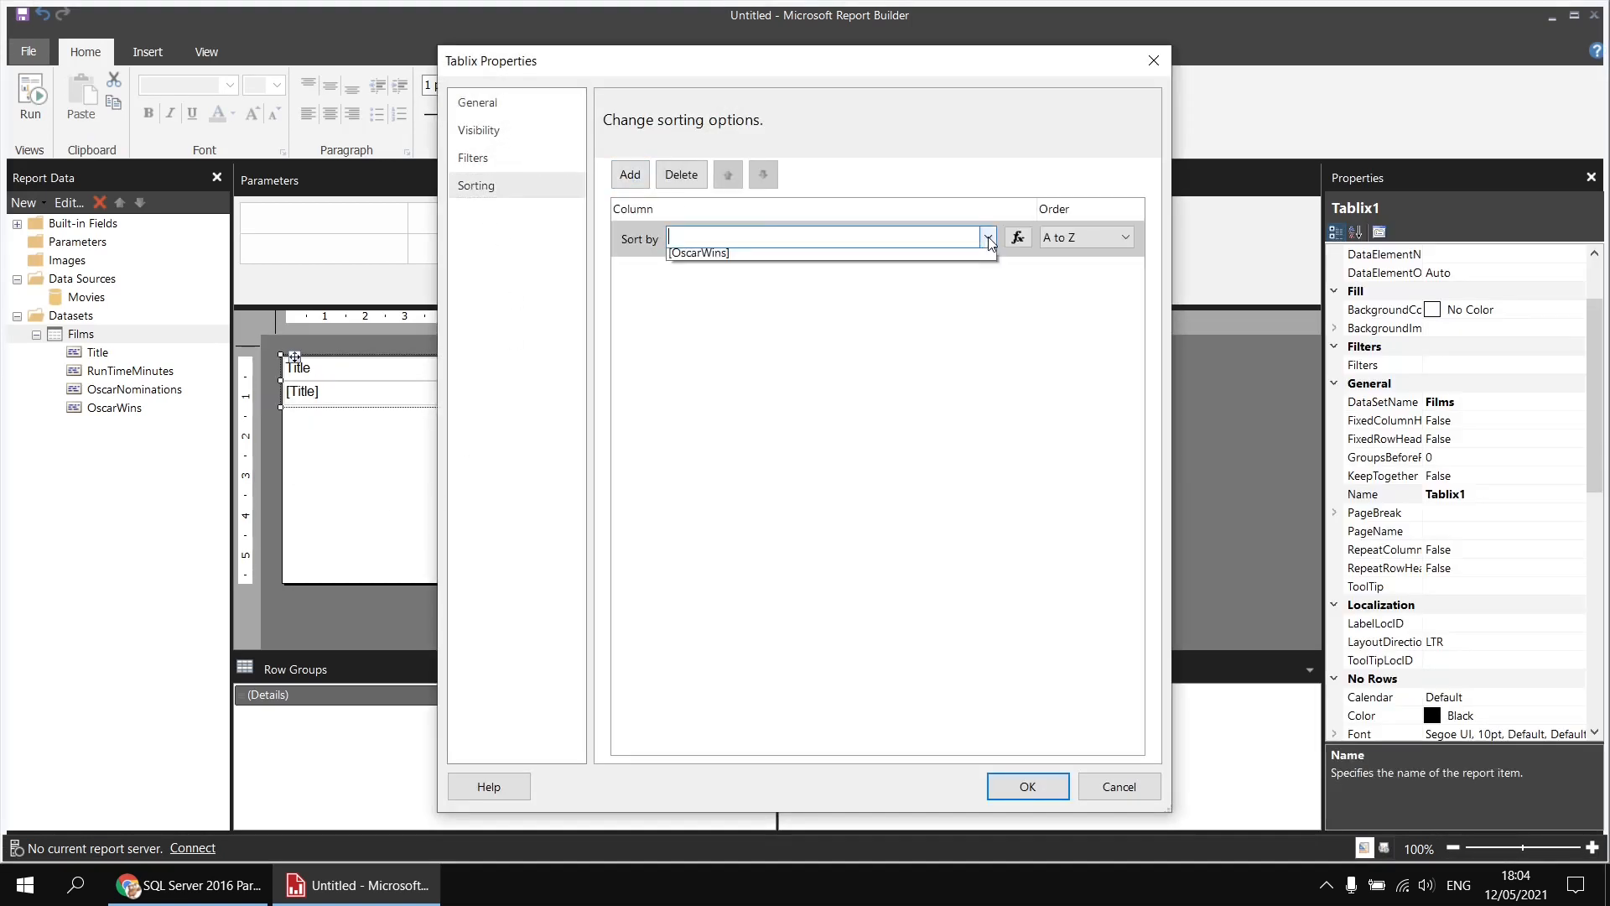
left_click(732, 273)
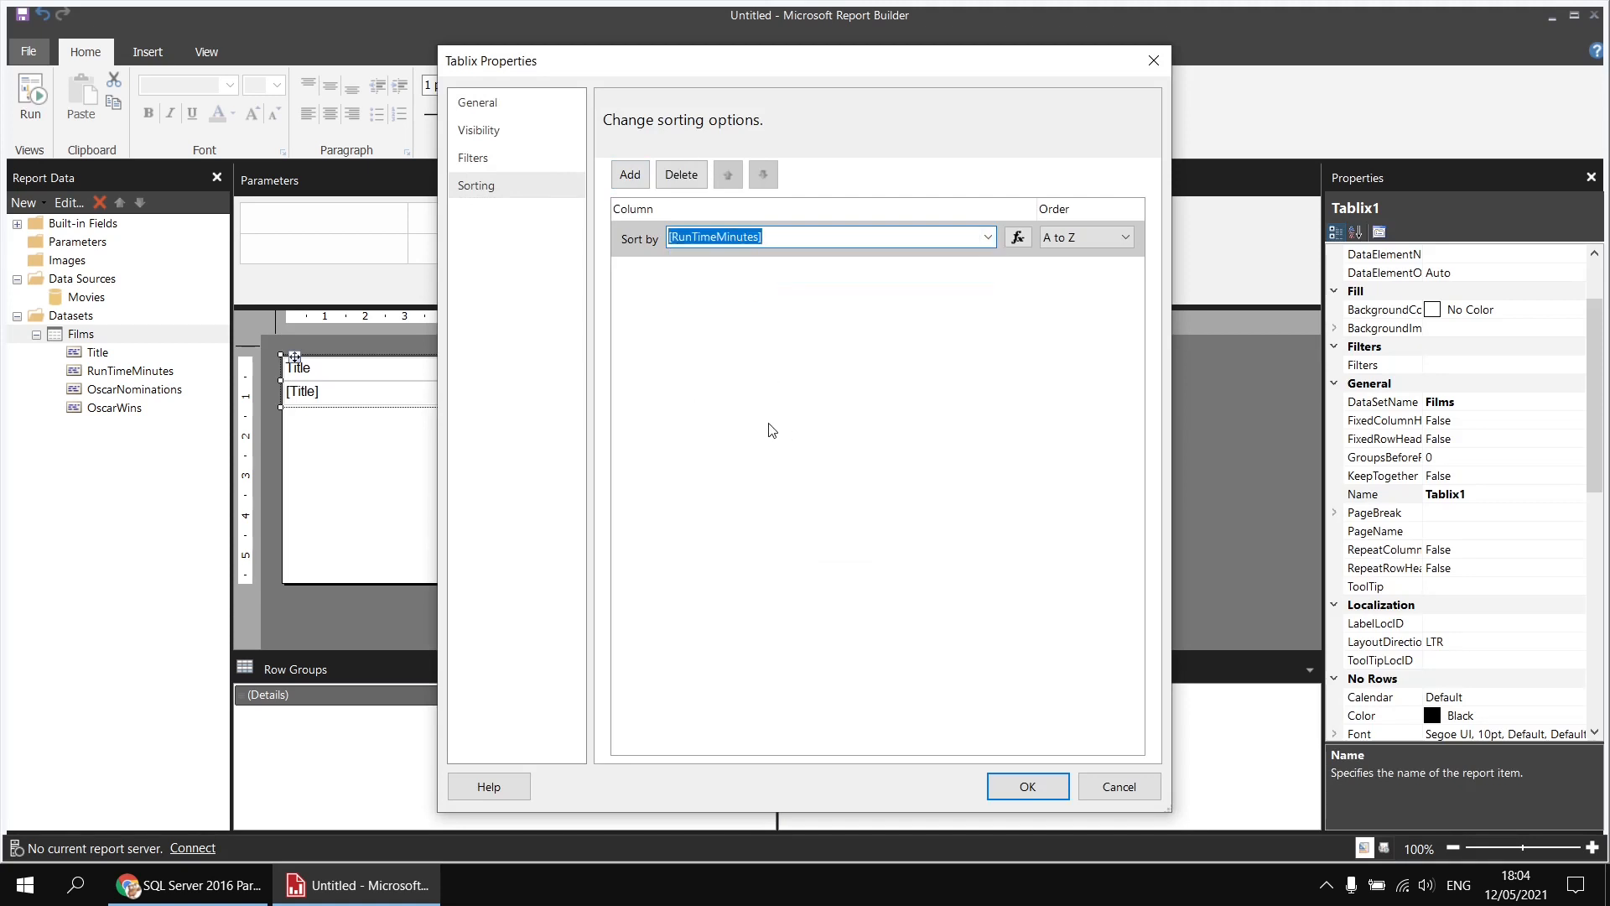
left_click(1027, 786)
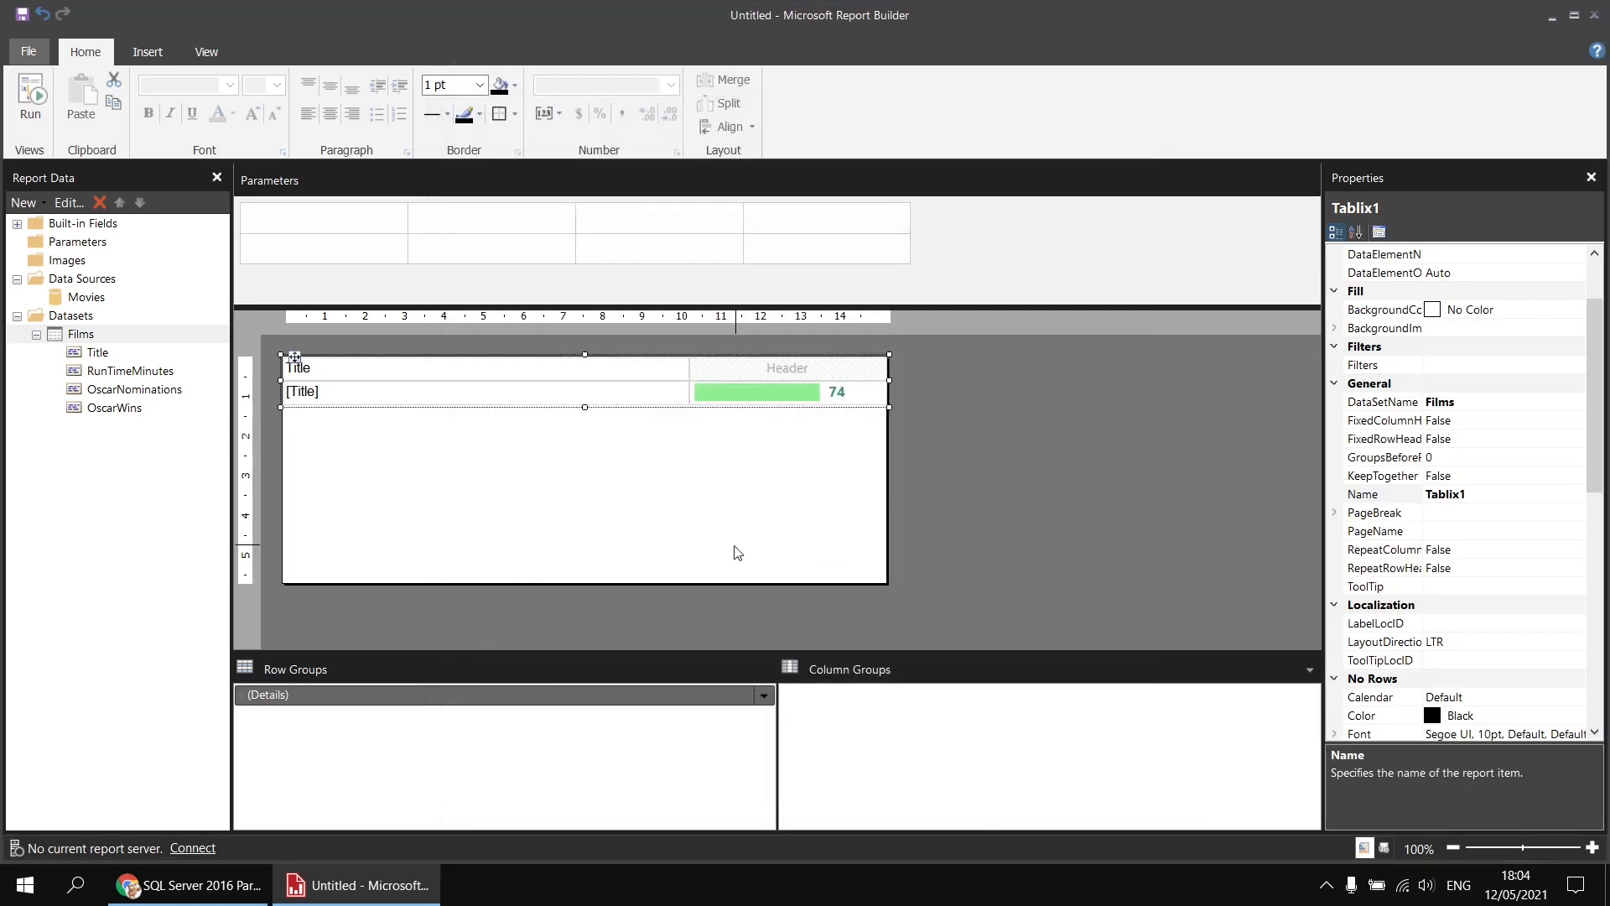
left_click(31, 97)
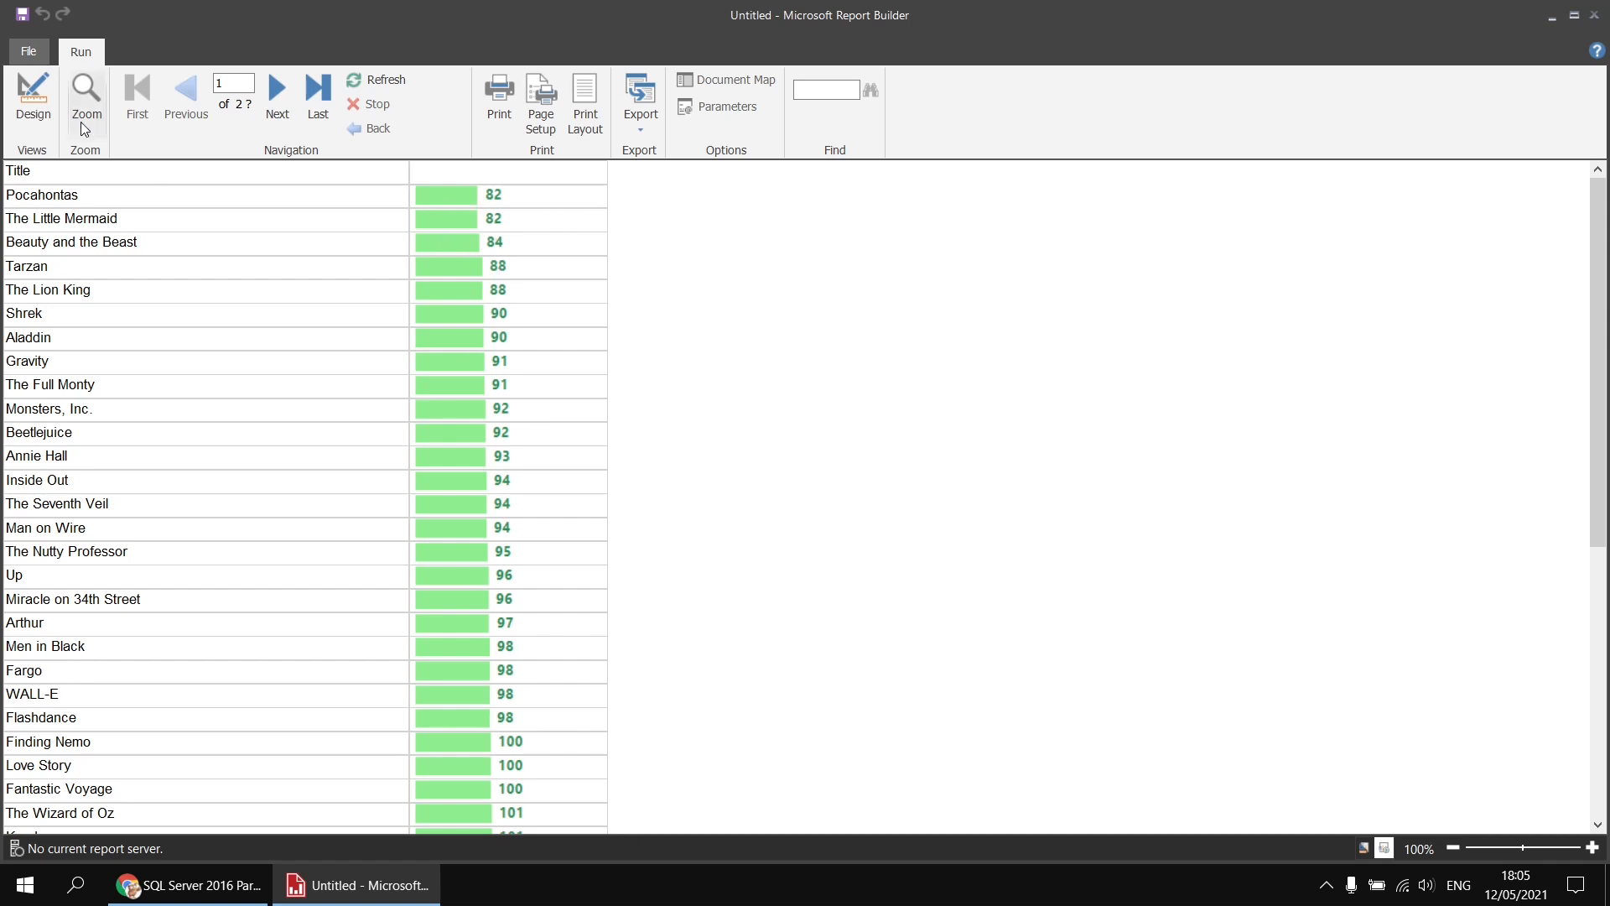
left_click(34, 109)
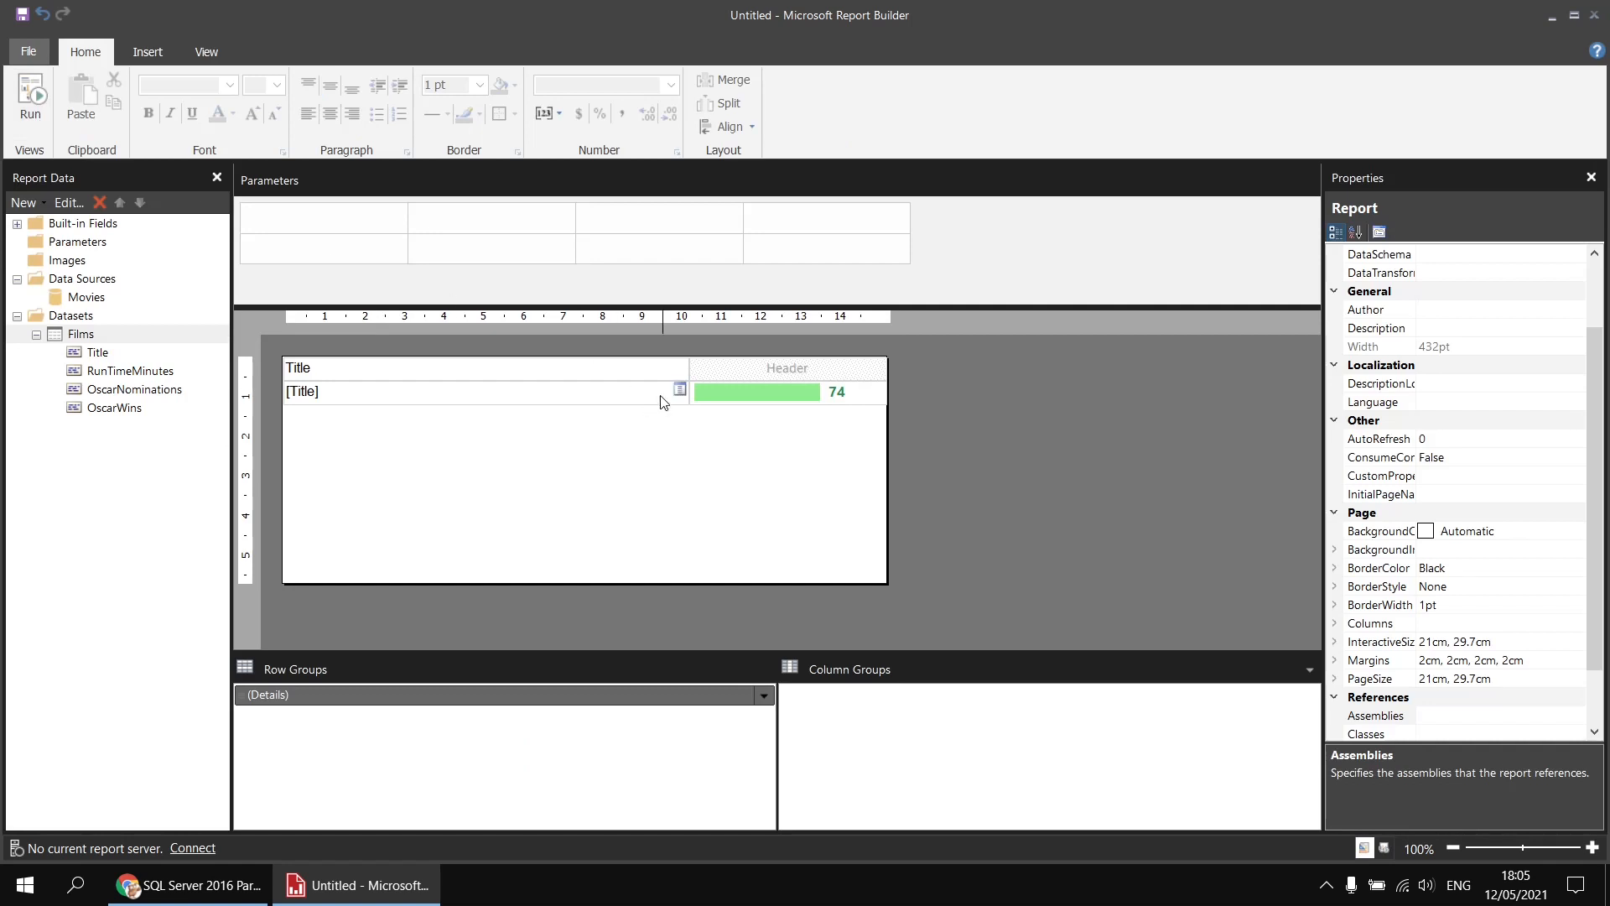
Set the minimum of the data bar's horizontal axis to 80 and preview the report.
right_click(747, 391)
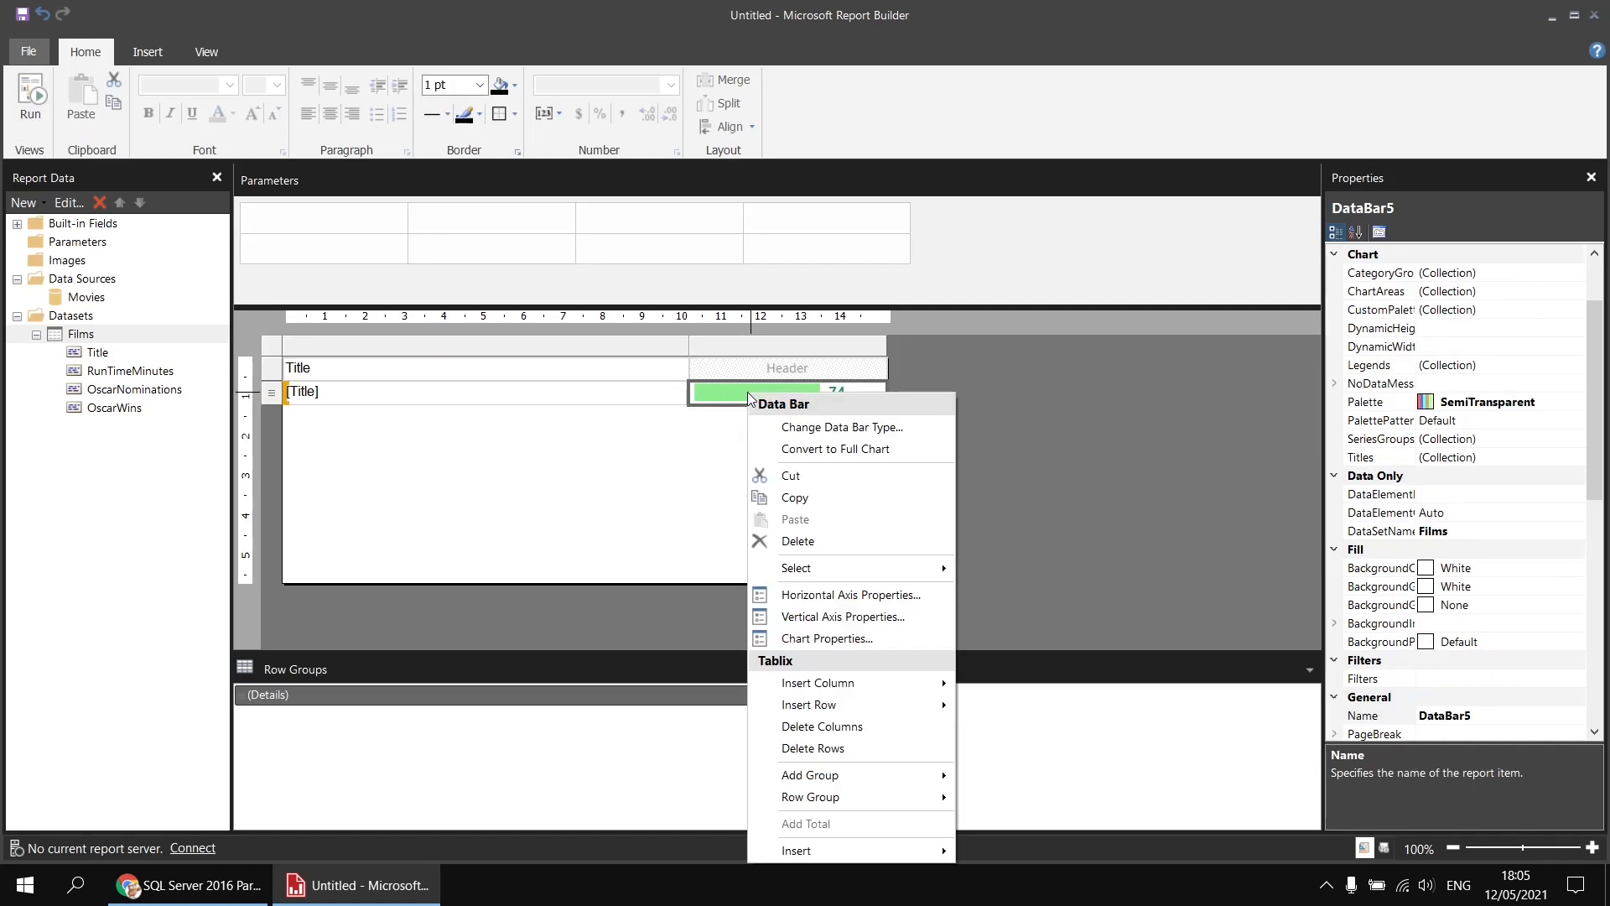
left_click(867, 596)
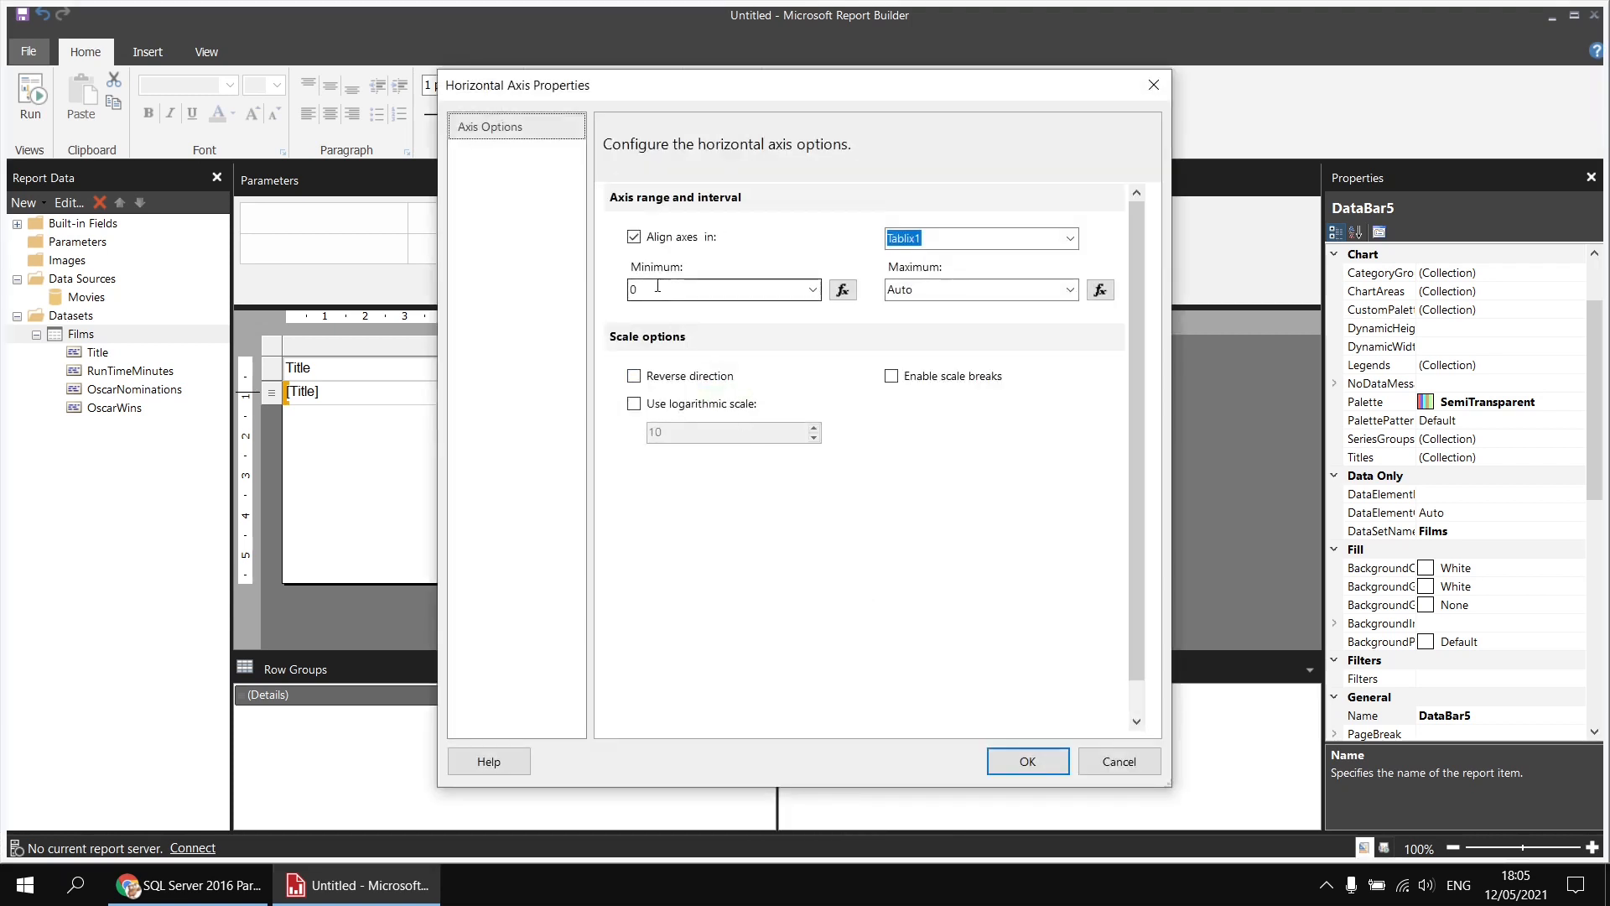
left_click(637, 287)
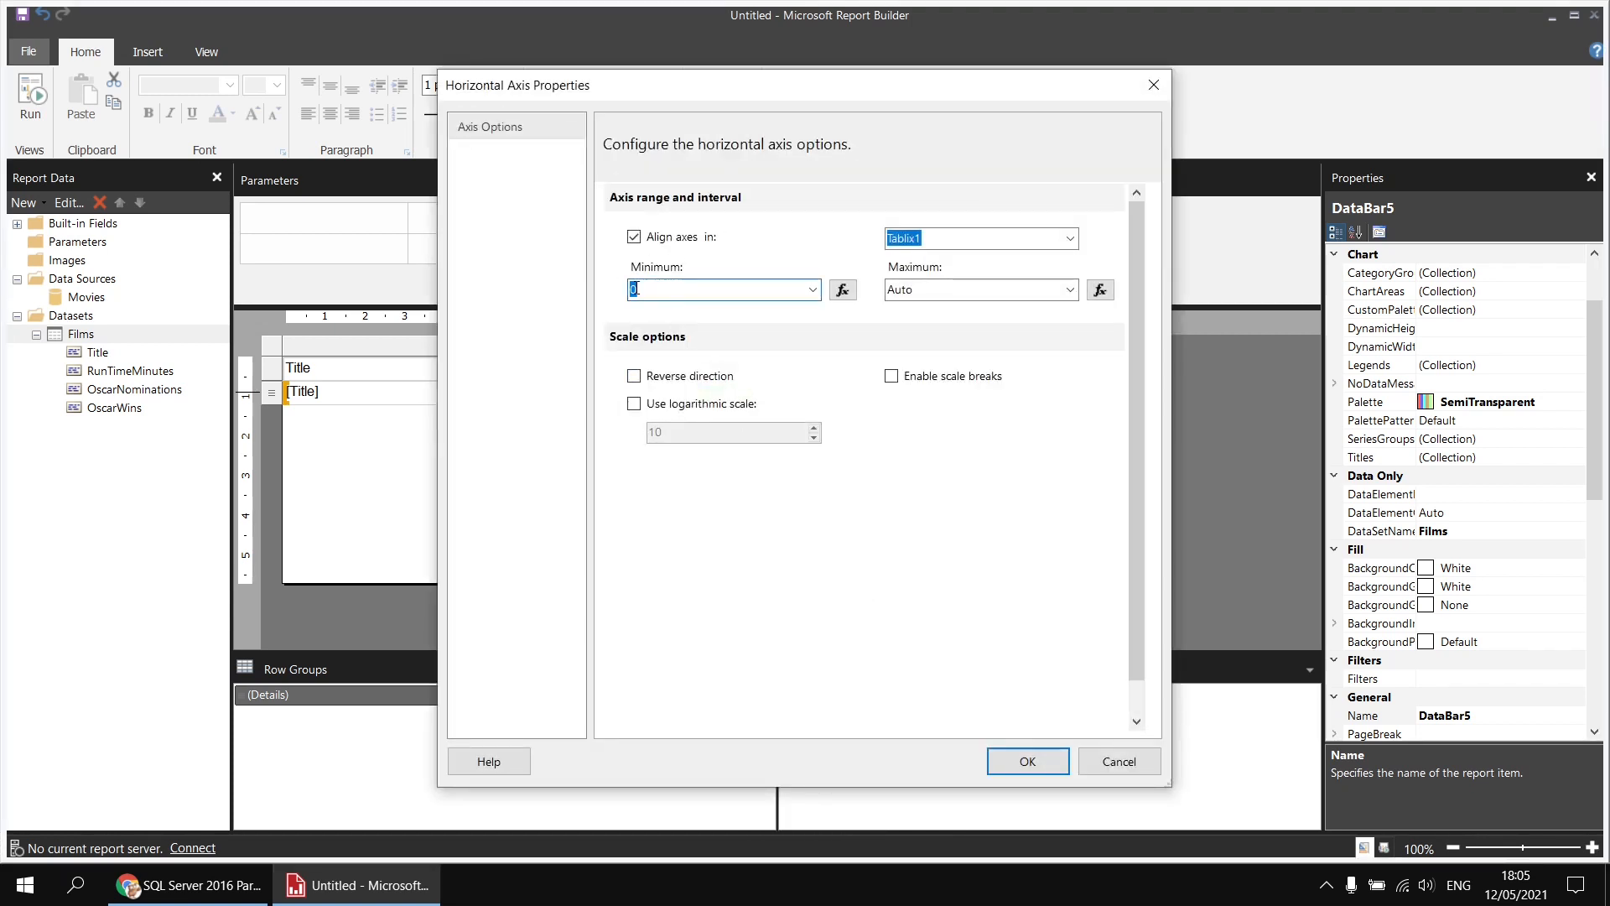
type("80")
left_click(1027, 760)
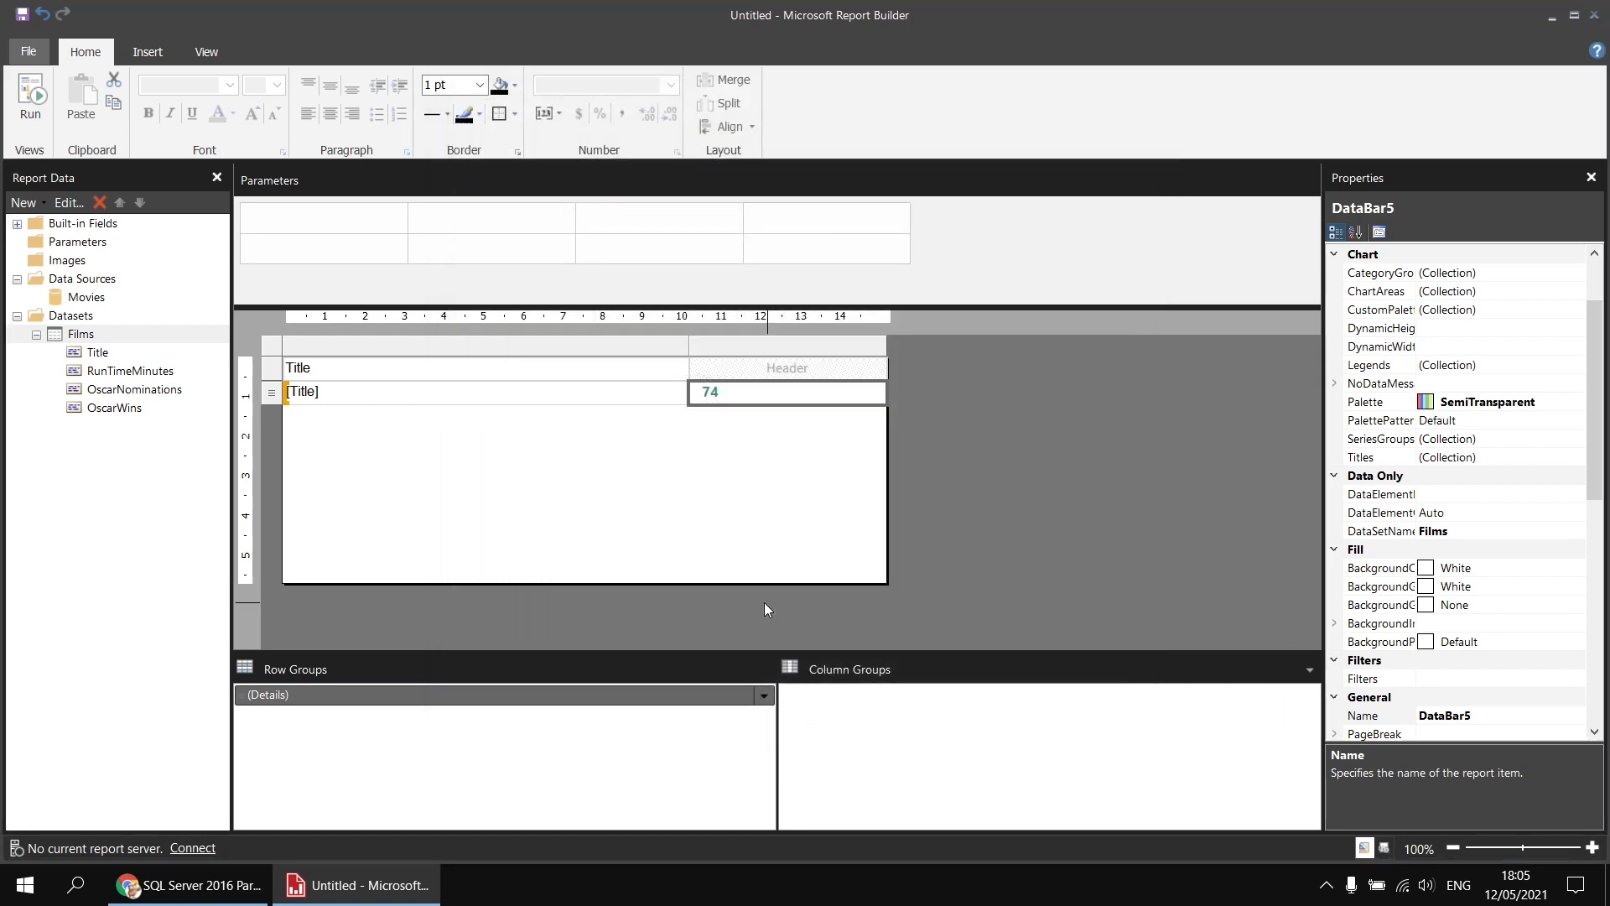
left_click(25, 105)
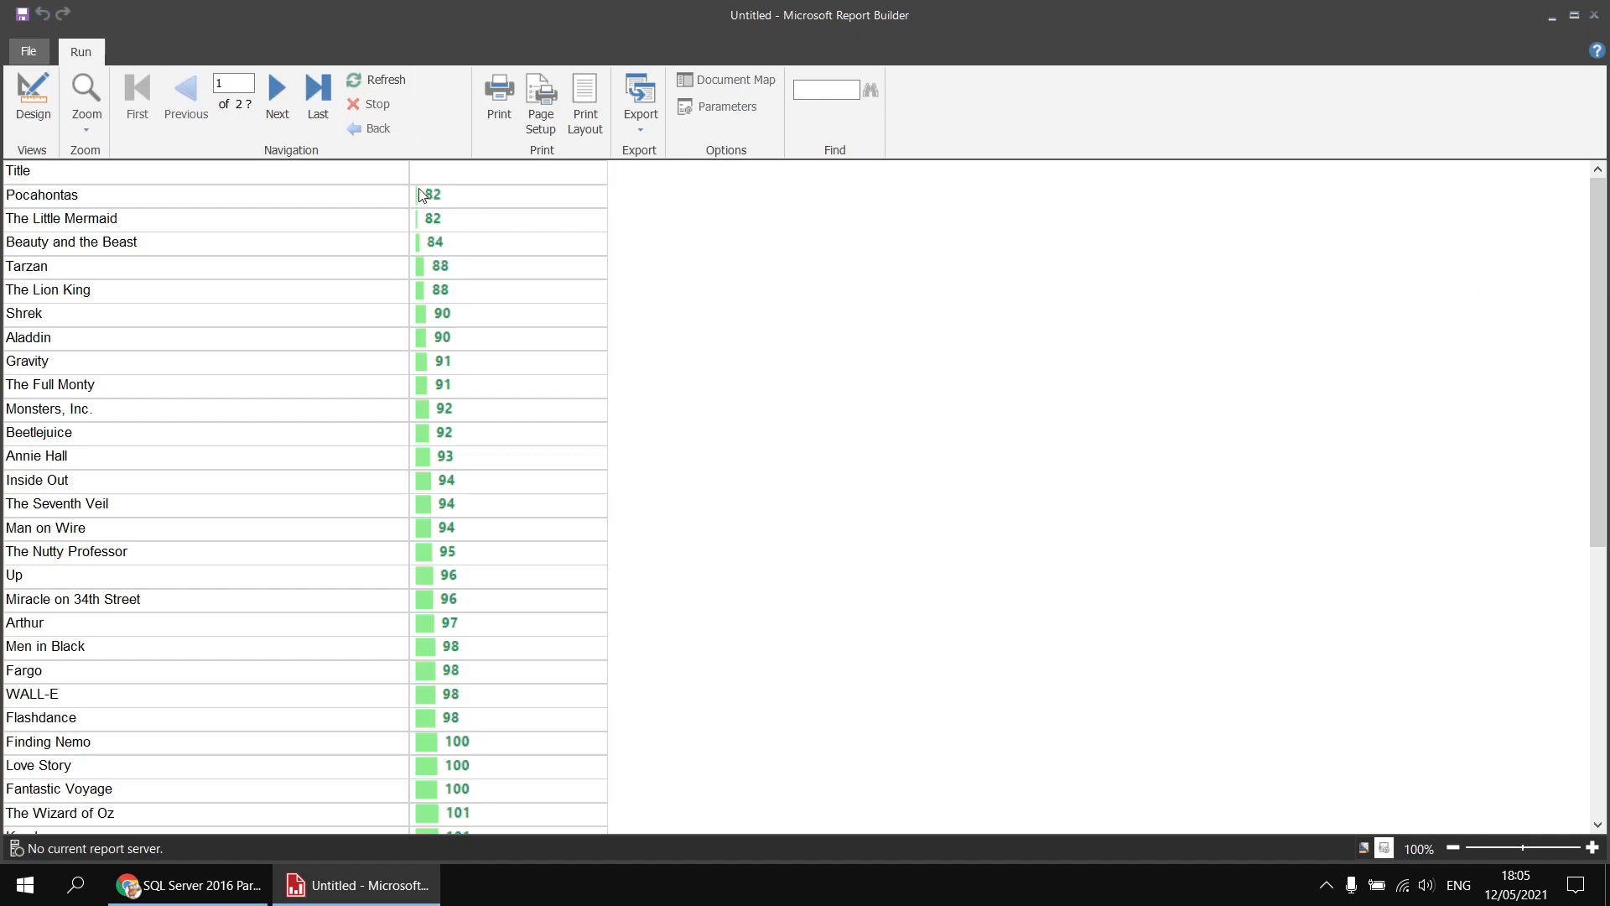
Examine the run-time bars and their labels through to the report's final page, and return to the design.
scroll(538, 408, "down", 3)
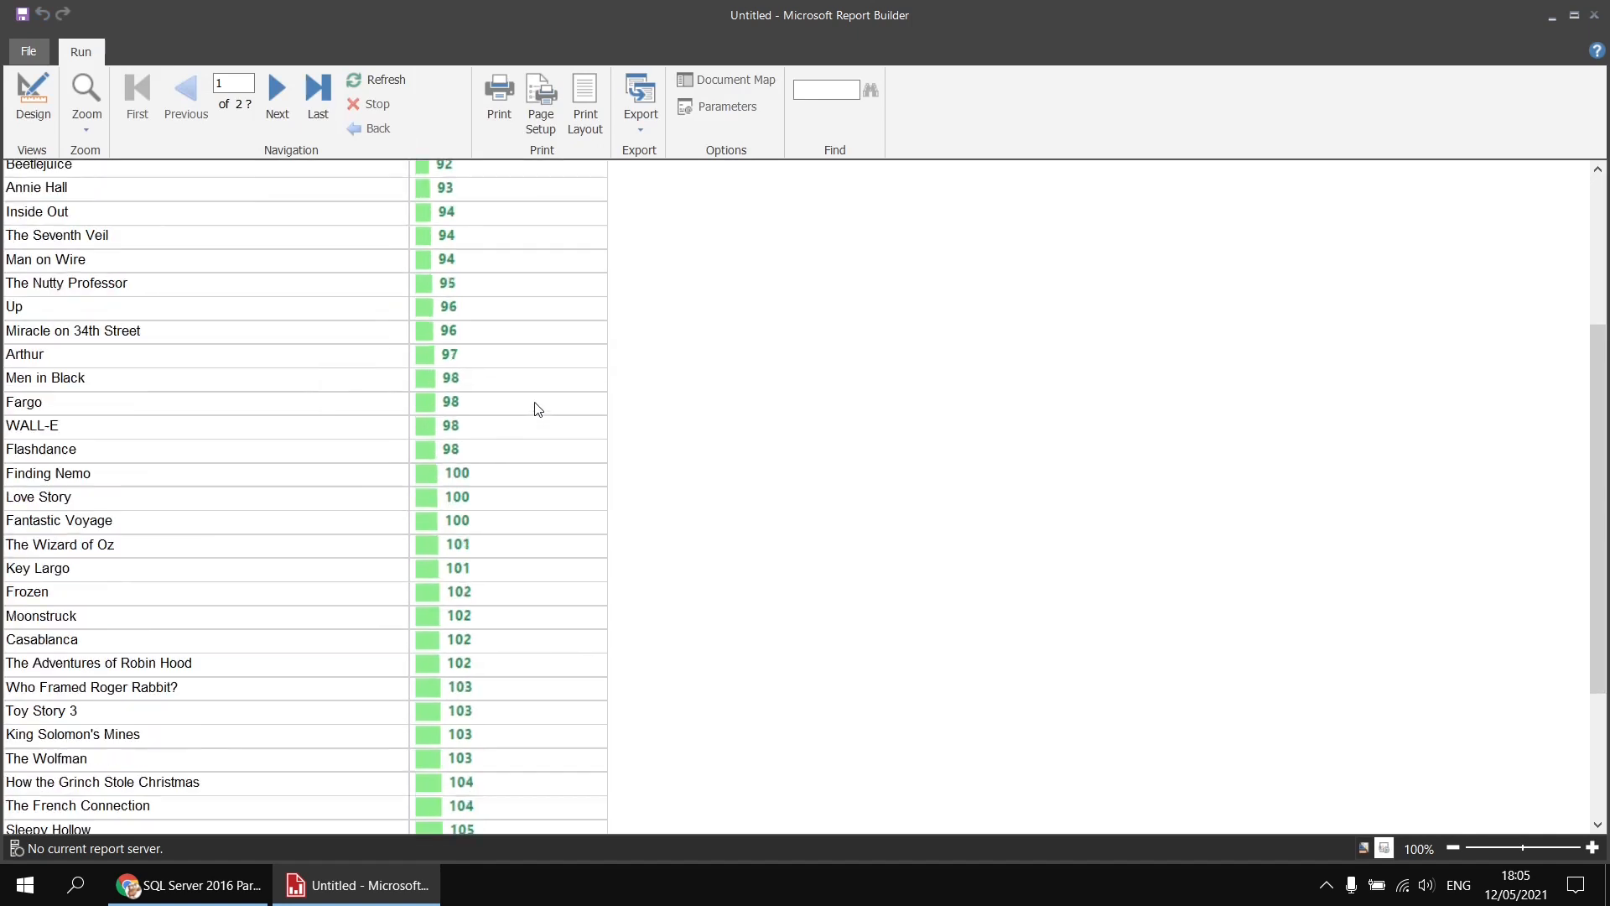
scroll(538, 408, "down", 15)
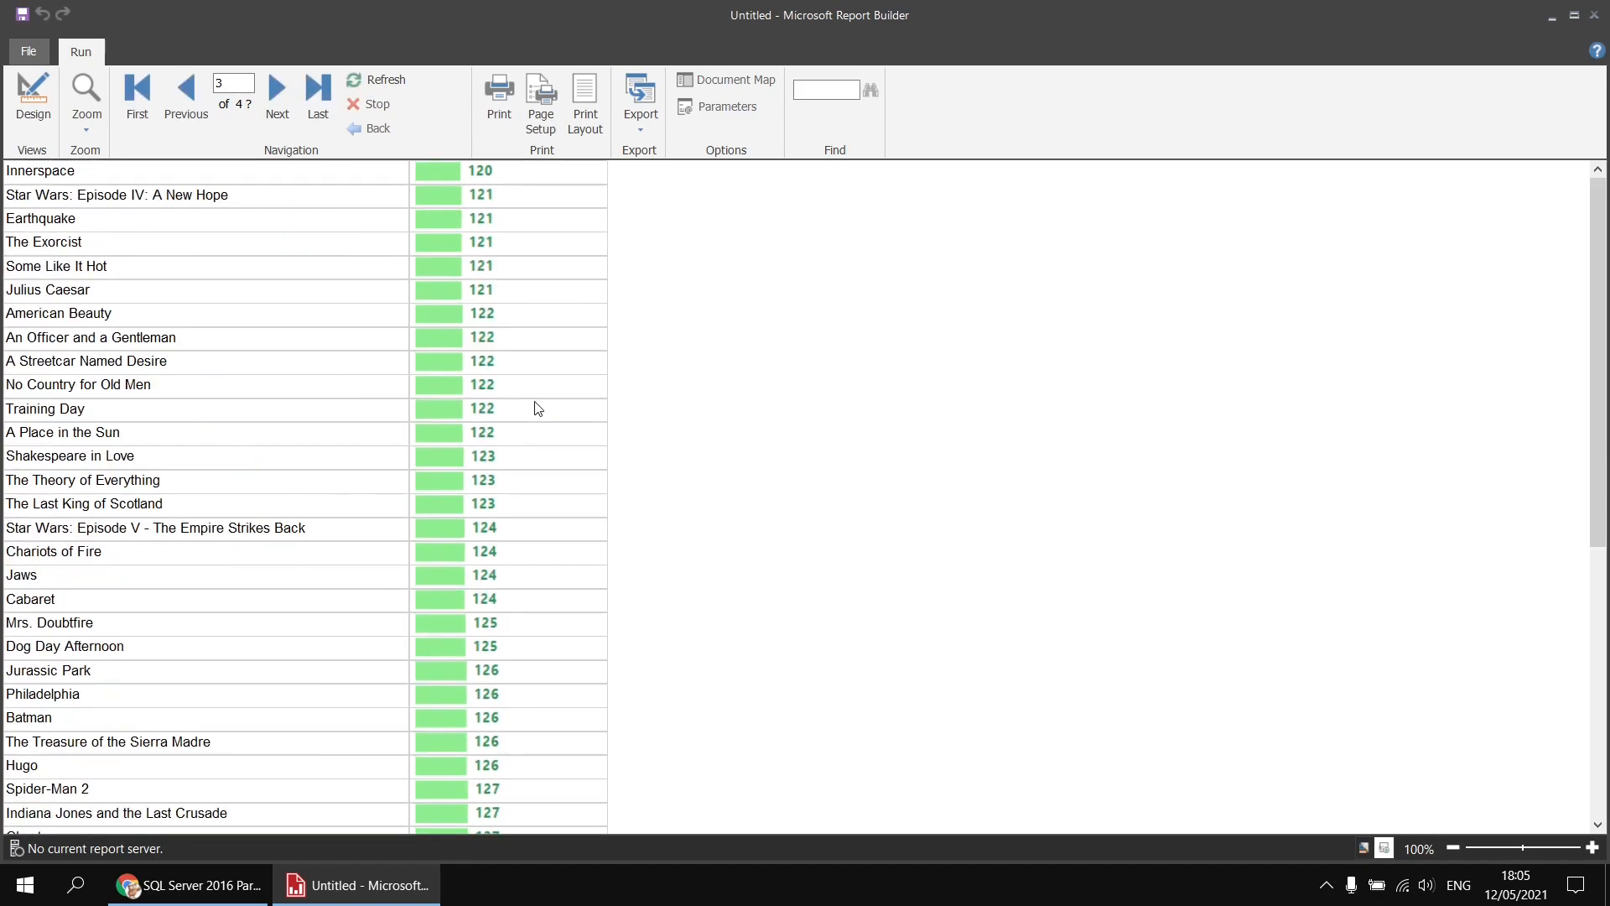
scroll(537, 408, "down", 15)
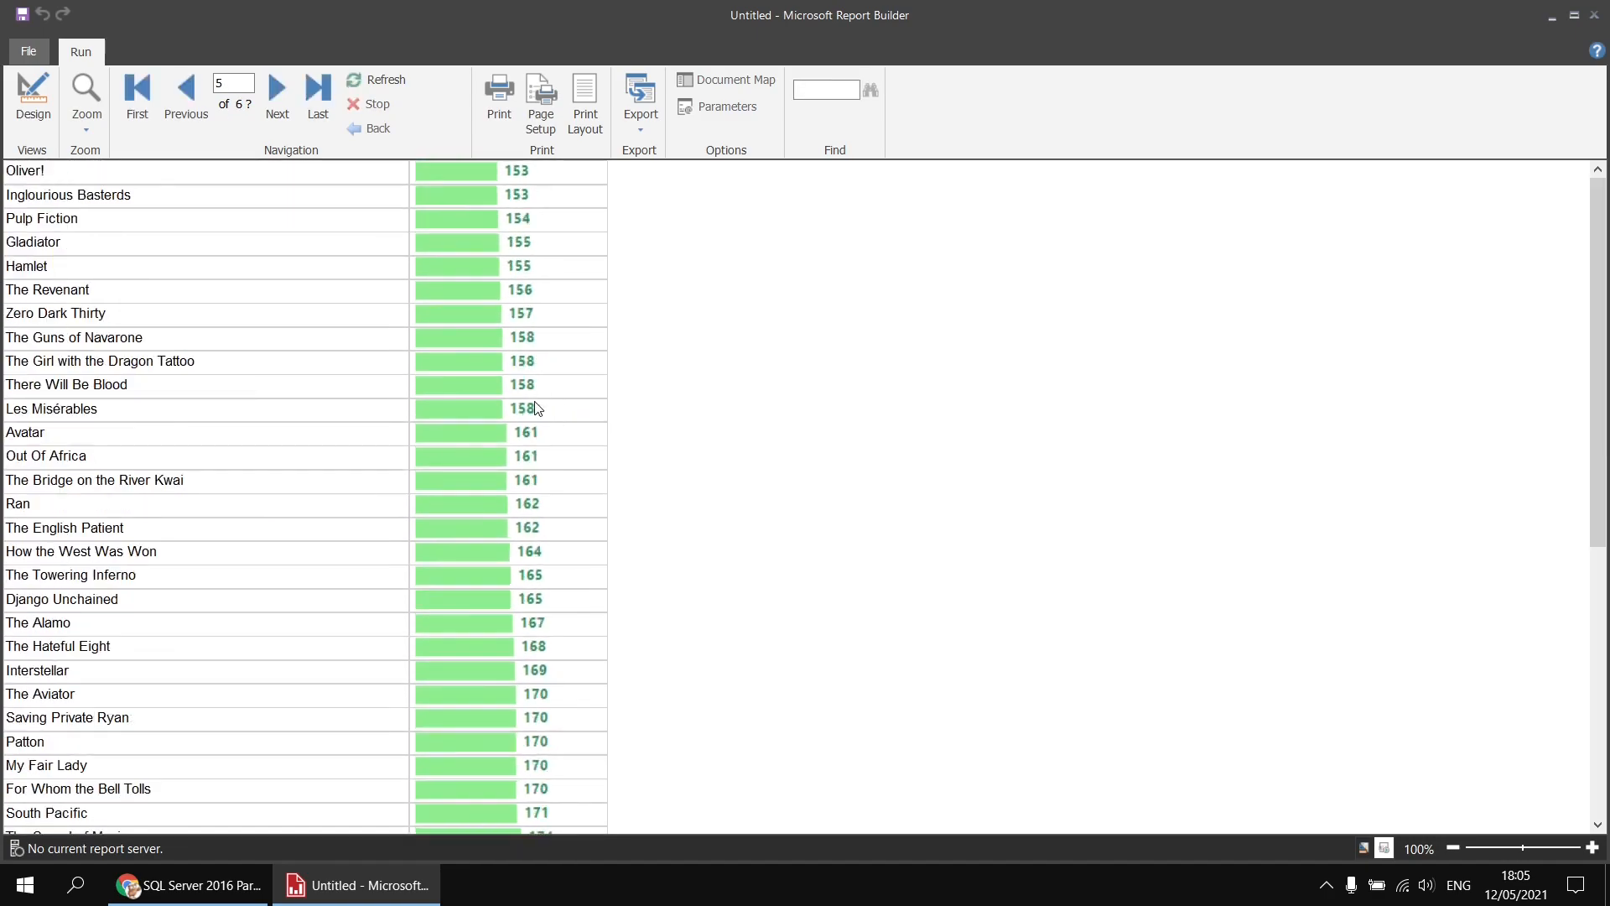
scroll(537, 408, "down", 5)
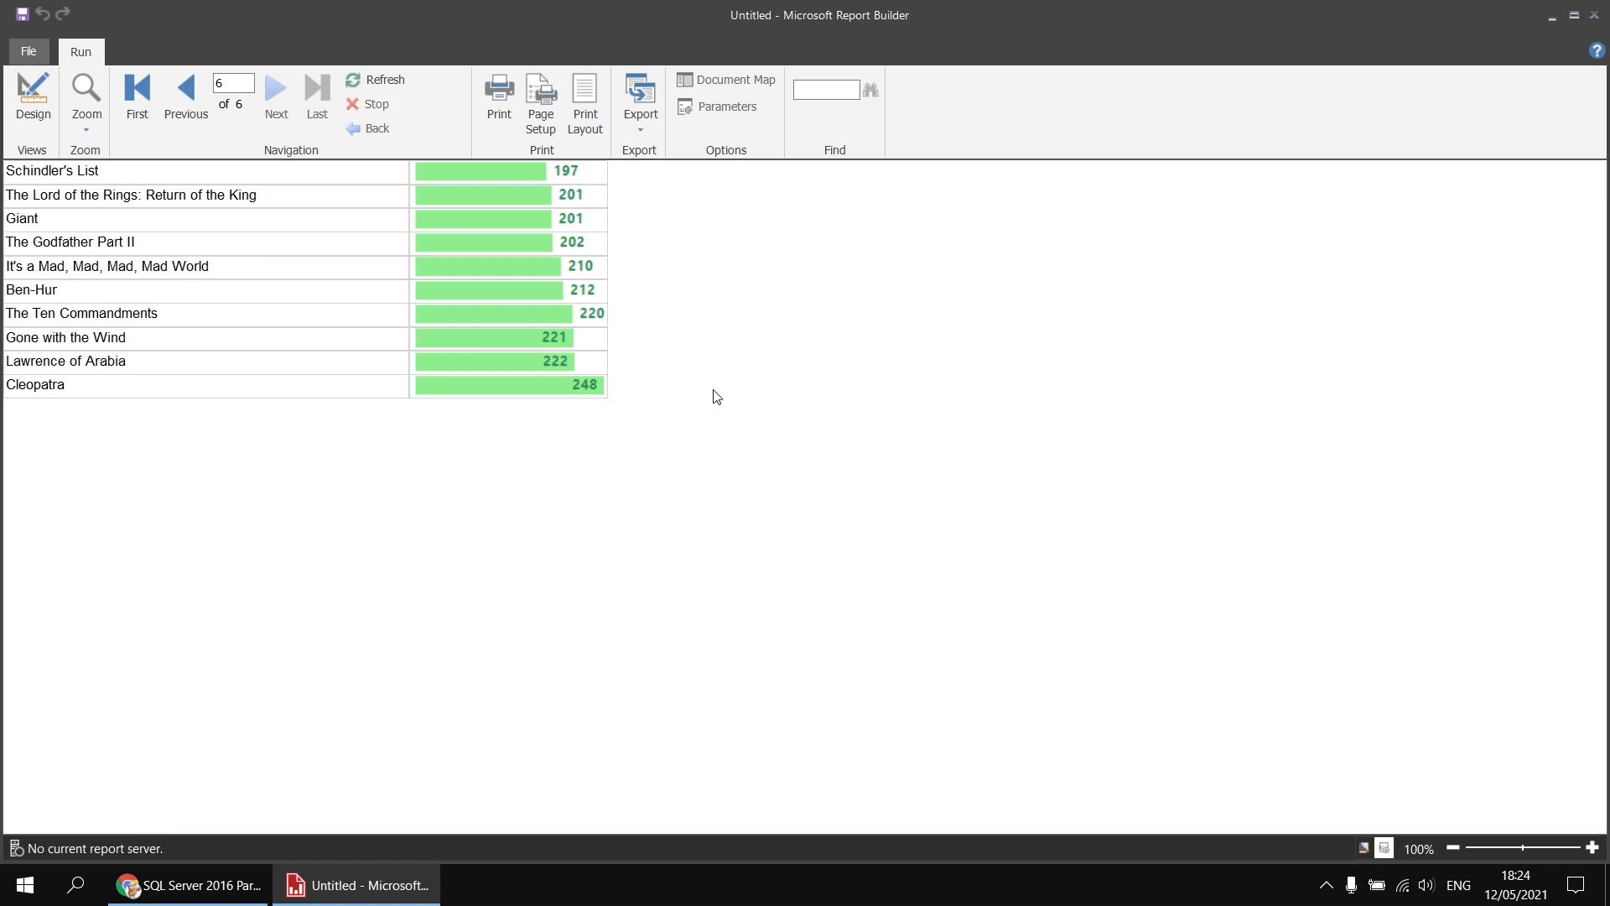
left_click(31, 99)
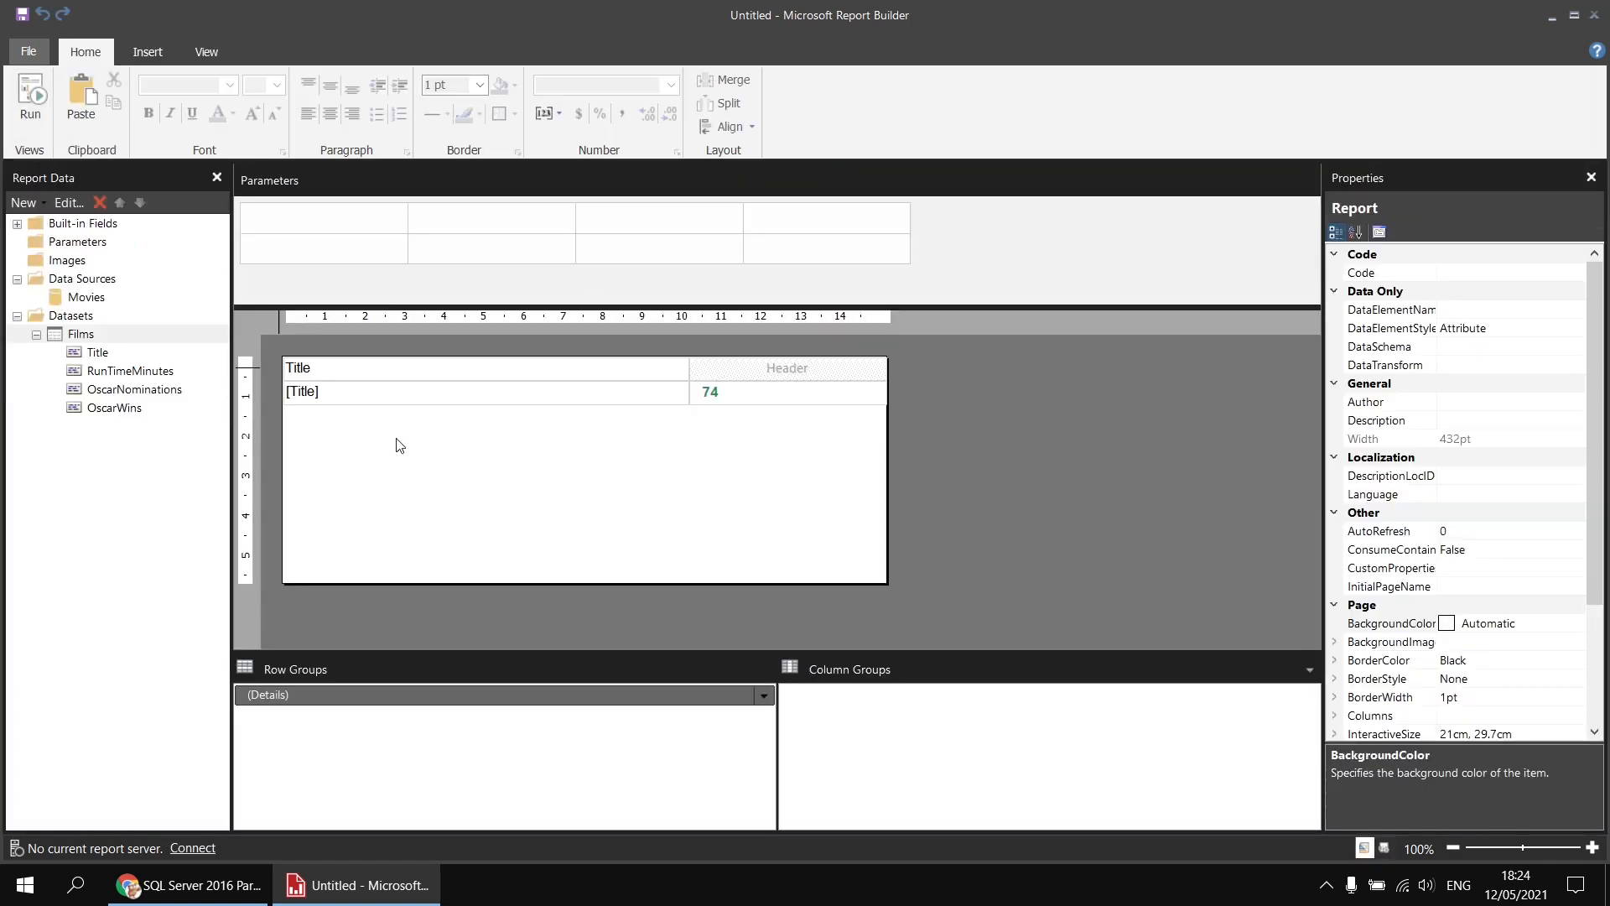
Try to centre the RunTimeMinutes data labels by setting the series label's Position property to Center.
left_click(779, 400)
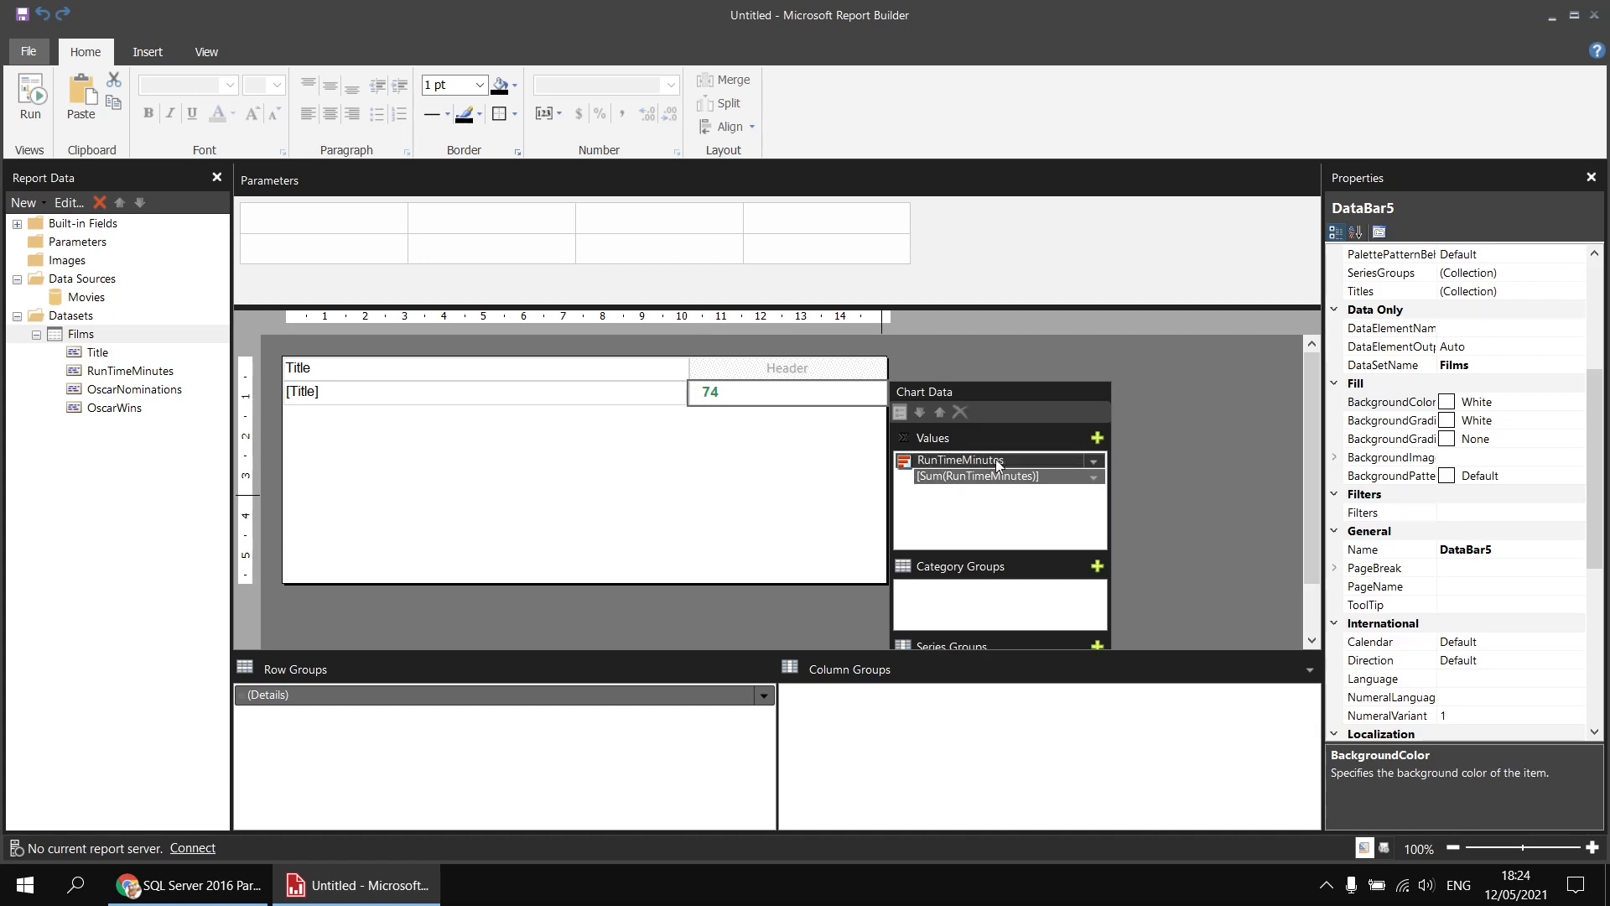
left_click(970, 462)
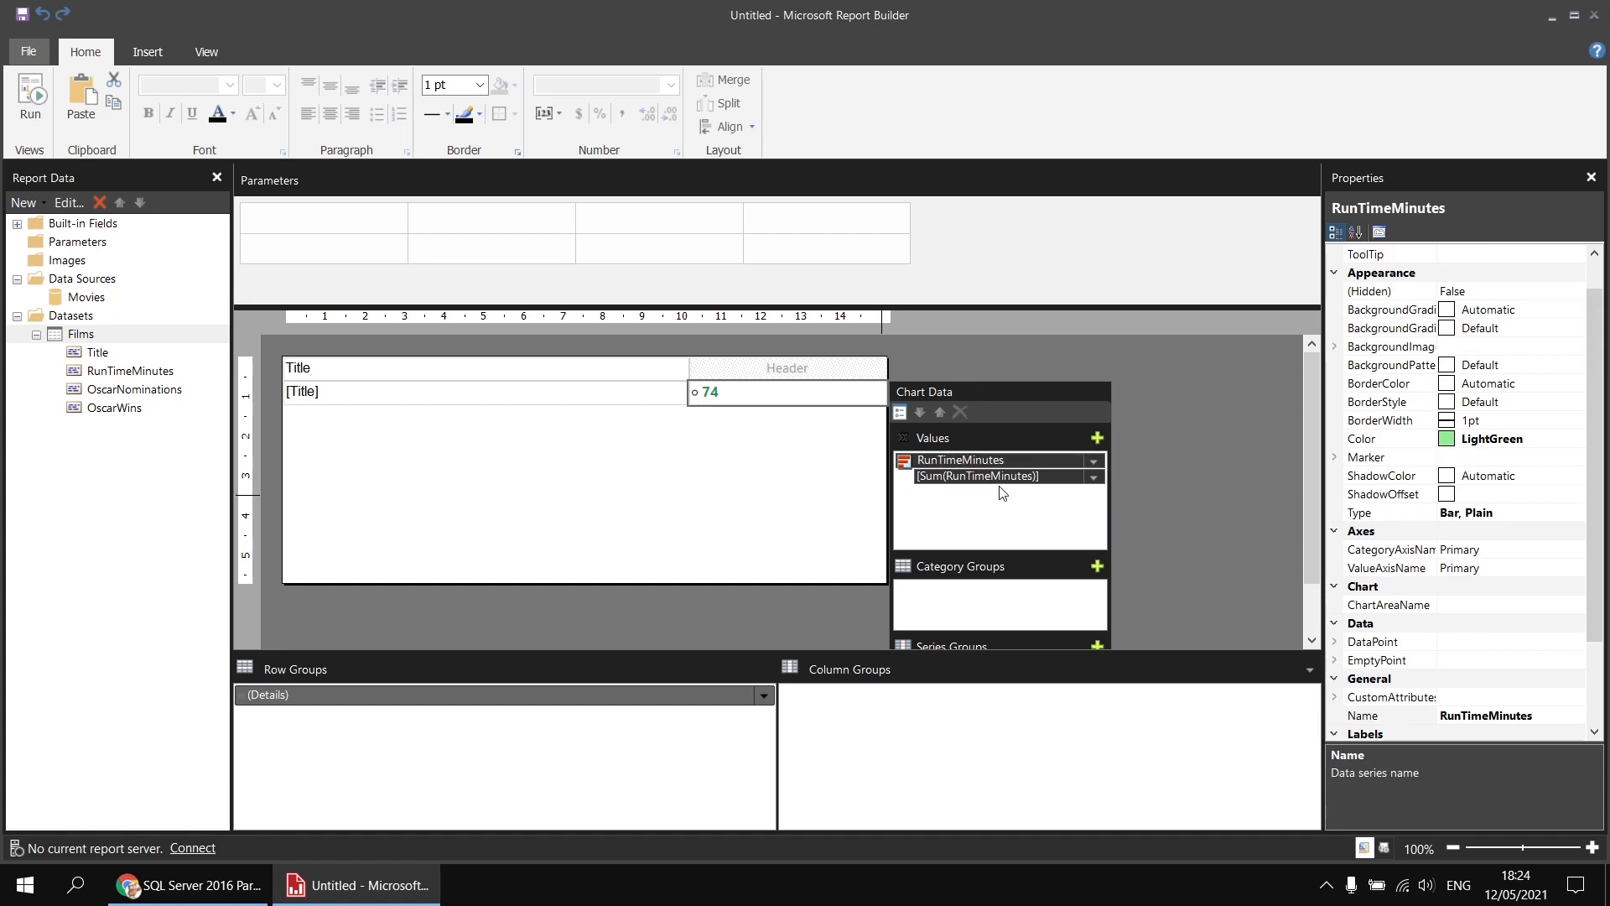
scroll(1453, 524, "down", 2)
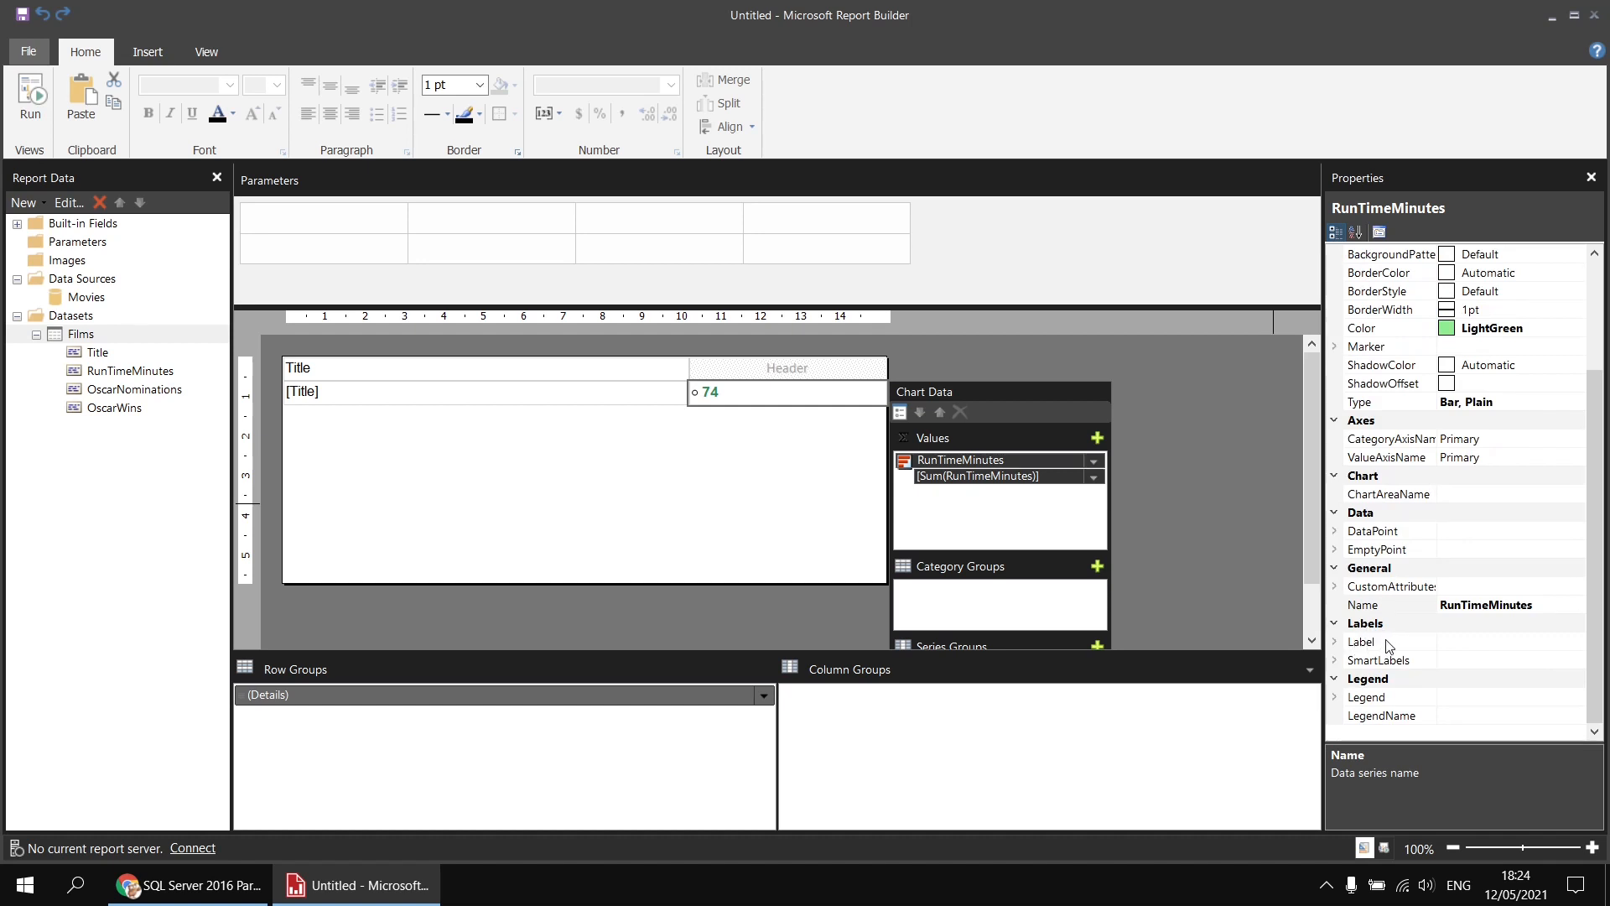
left_click(1378, 644)
left_click(1335, 643)
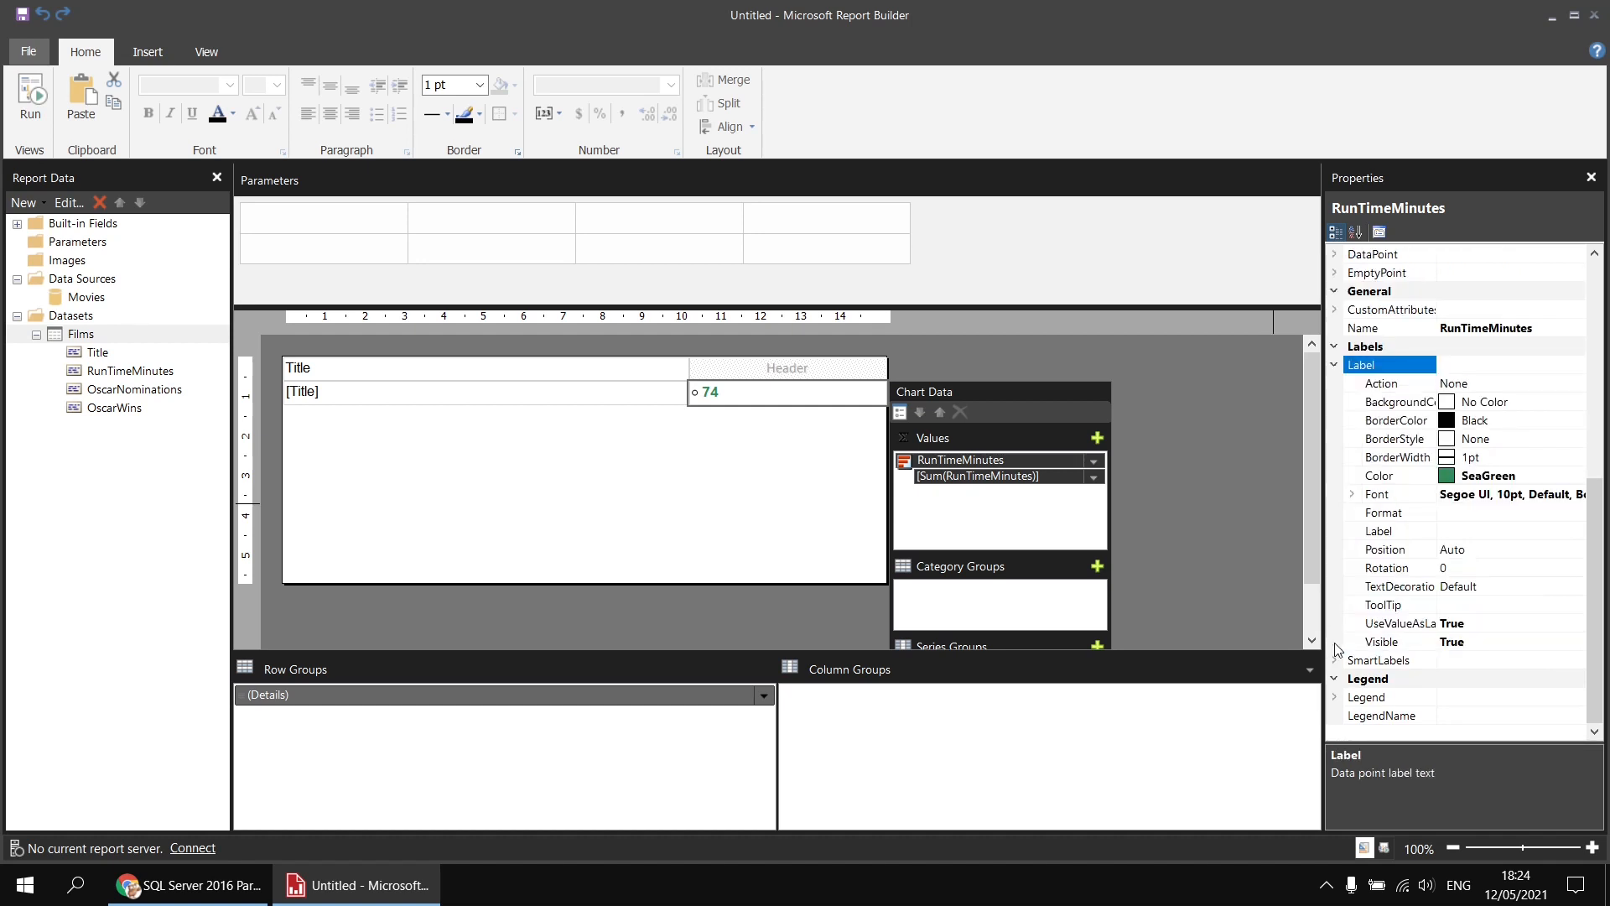
left_click(1406, 552)
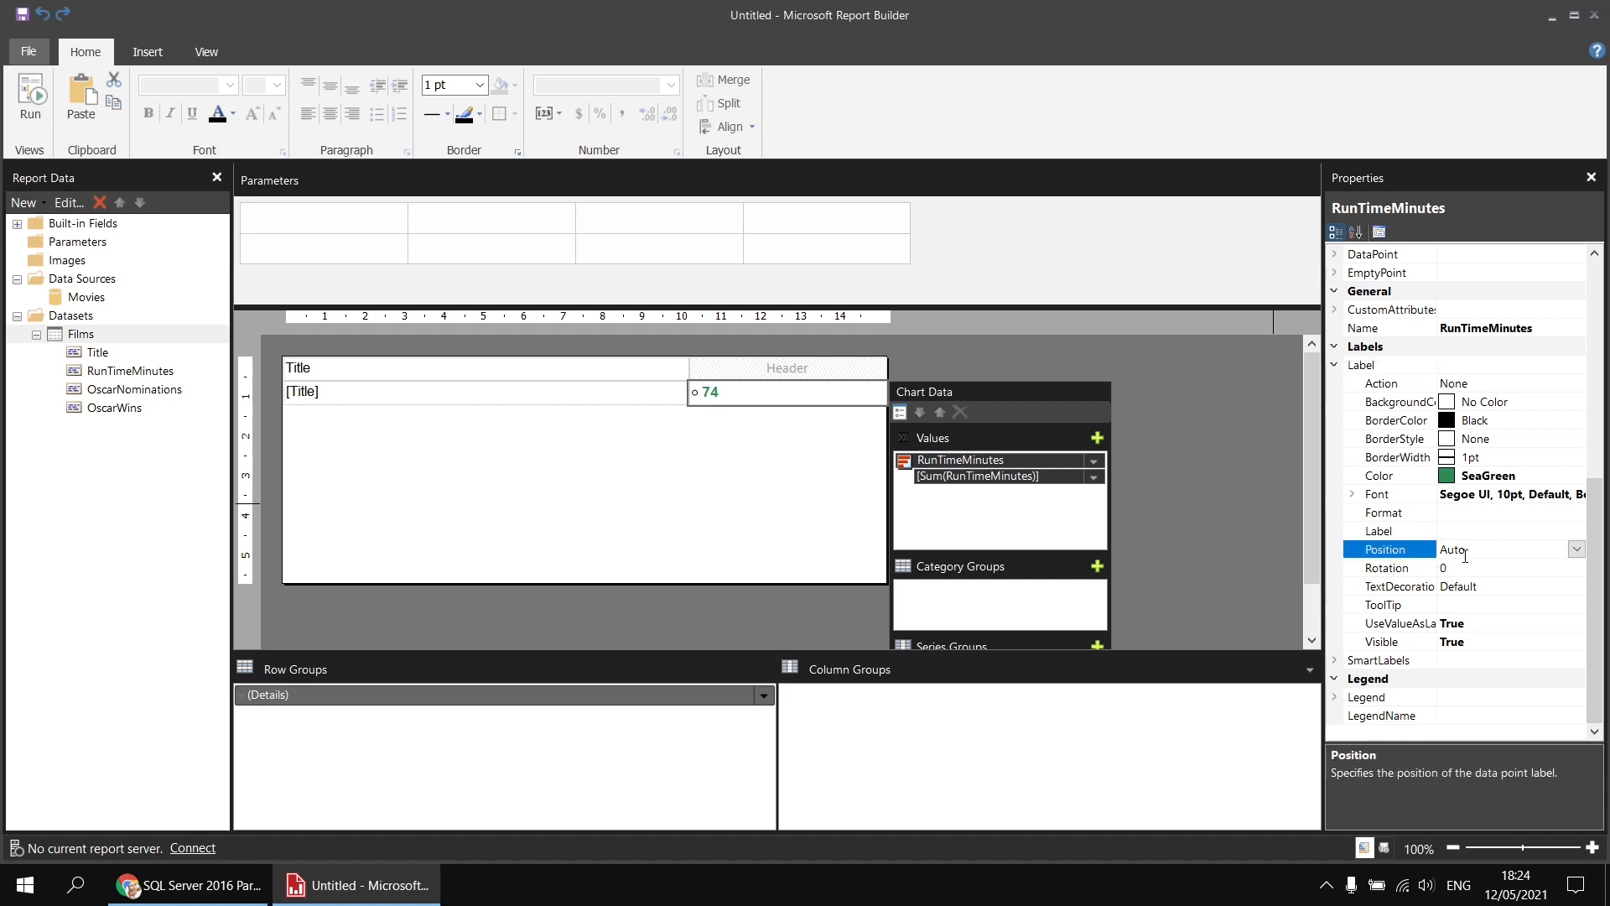
left_click(1577, 550)
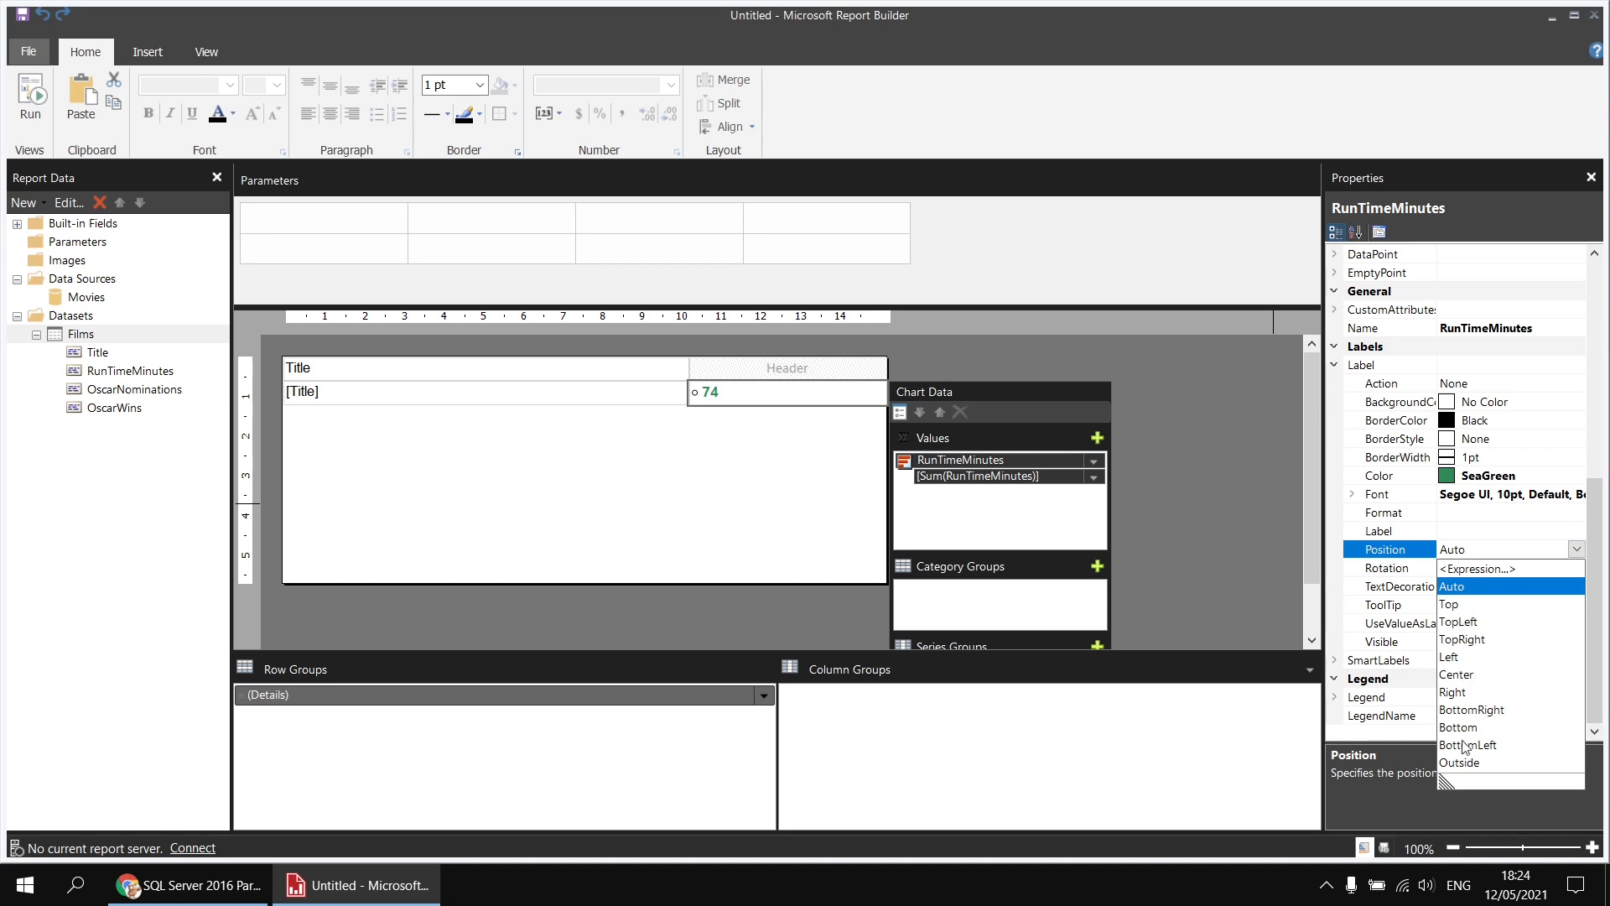
left_click(1458, 675)
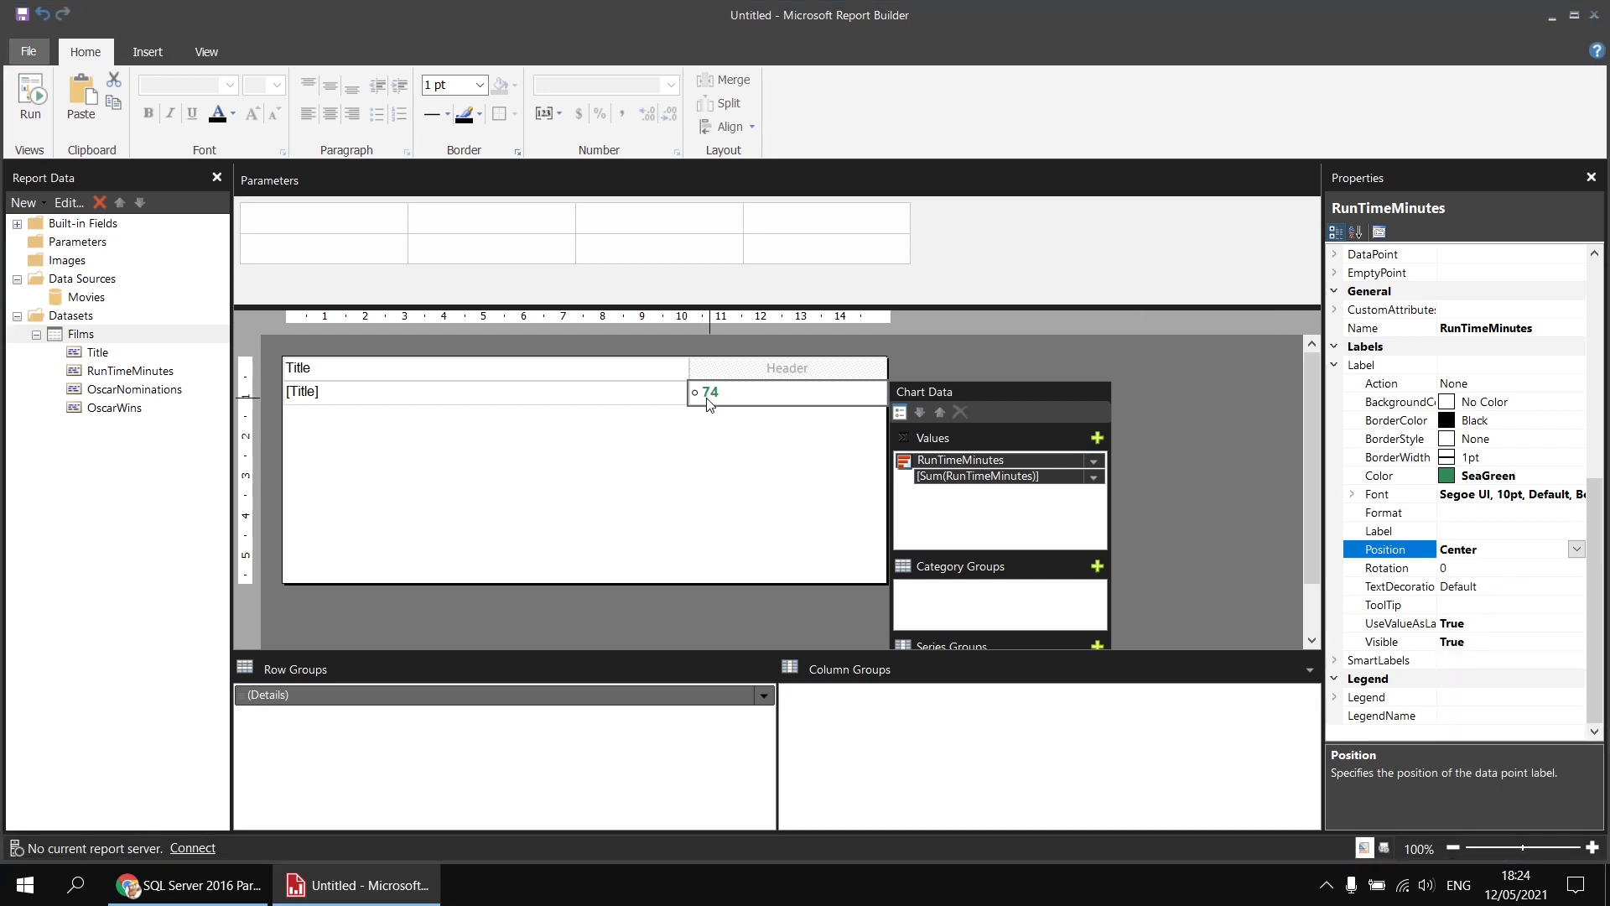
Preview the report through to its final page, return to the design and undo the label position change.
left_click(33, 102)
scroll(511, 363, "down", 3)
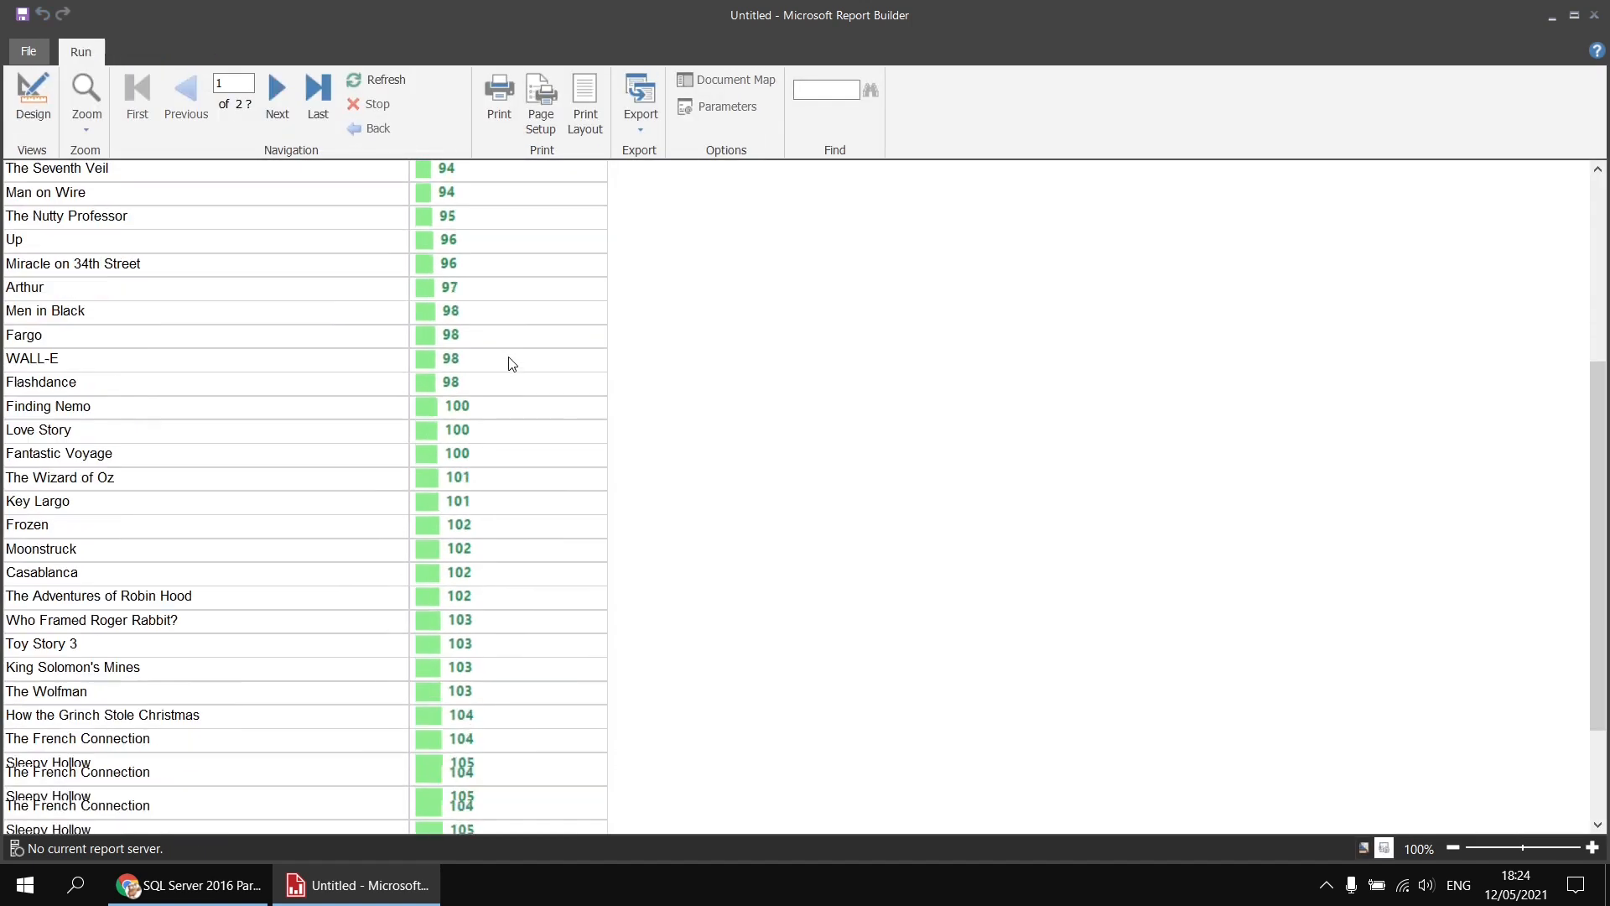
scroll(524, 368, "down", 20)
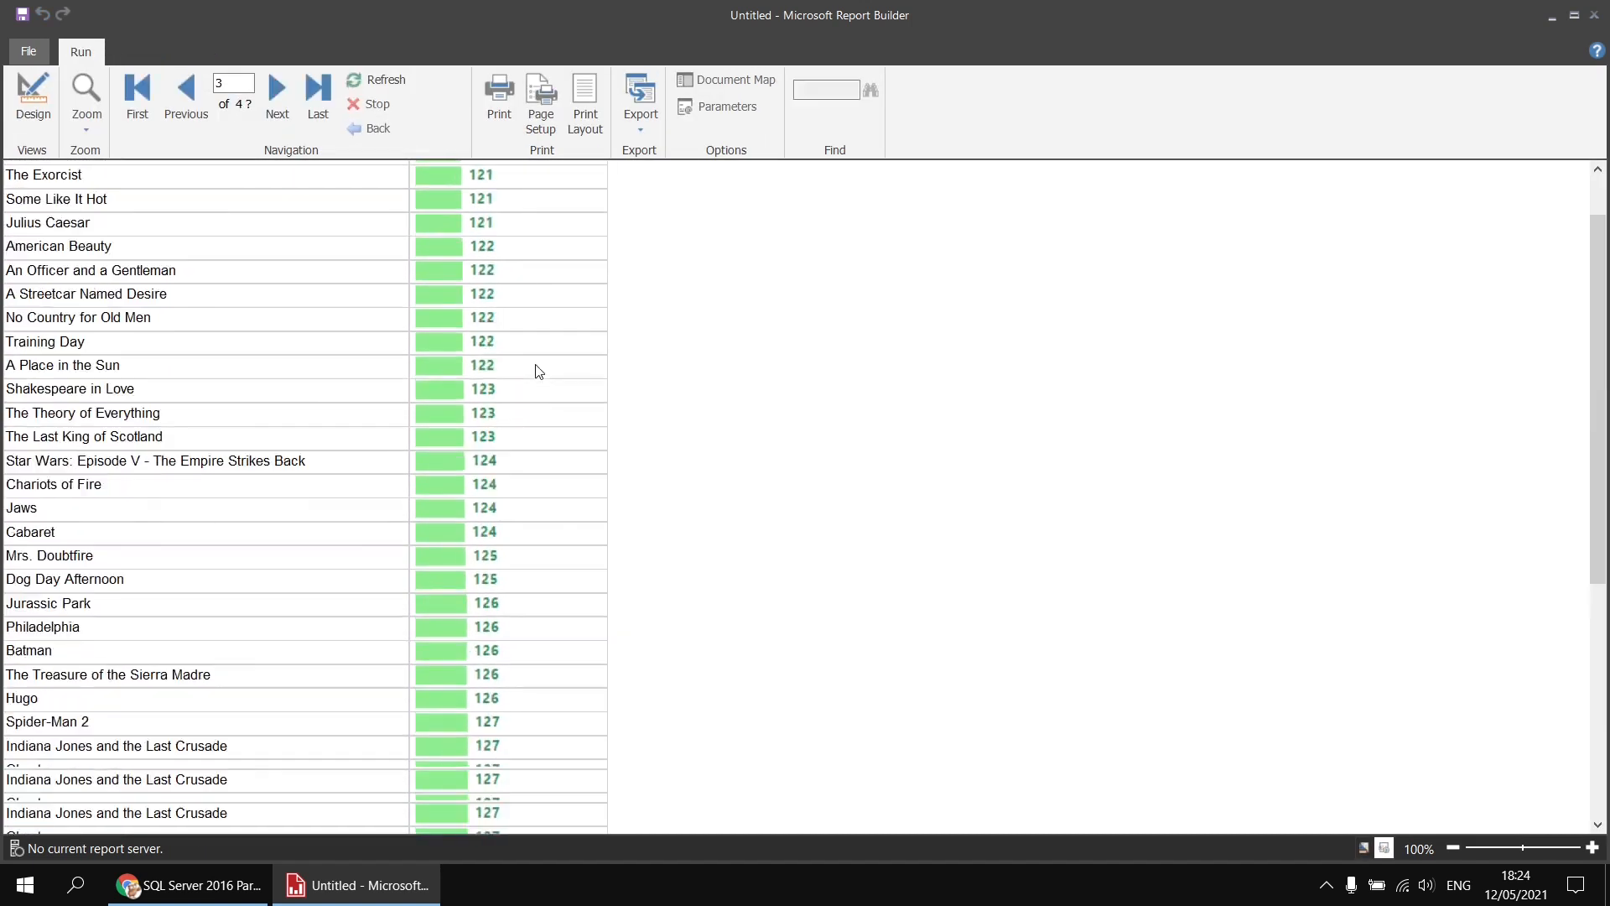
scroll(541, 373, "down", 20)
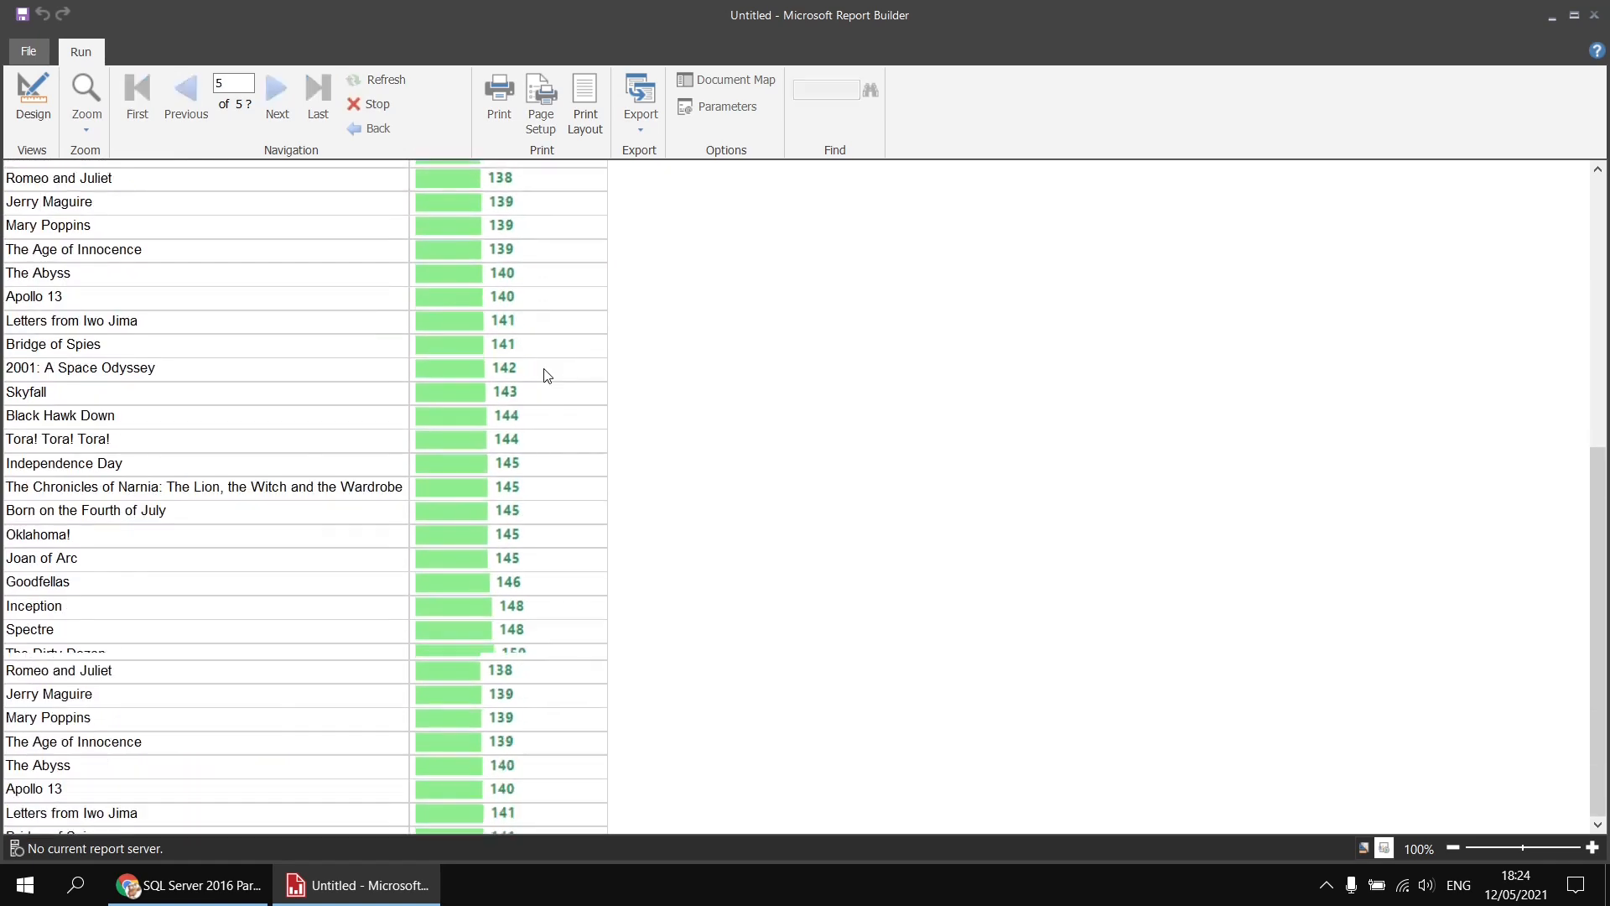
scroll(547, 375, "down", 15)
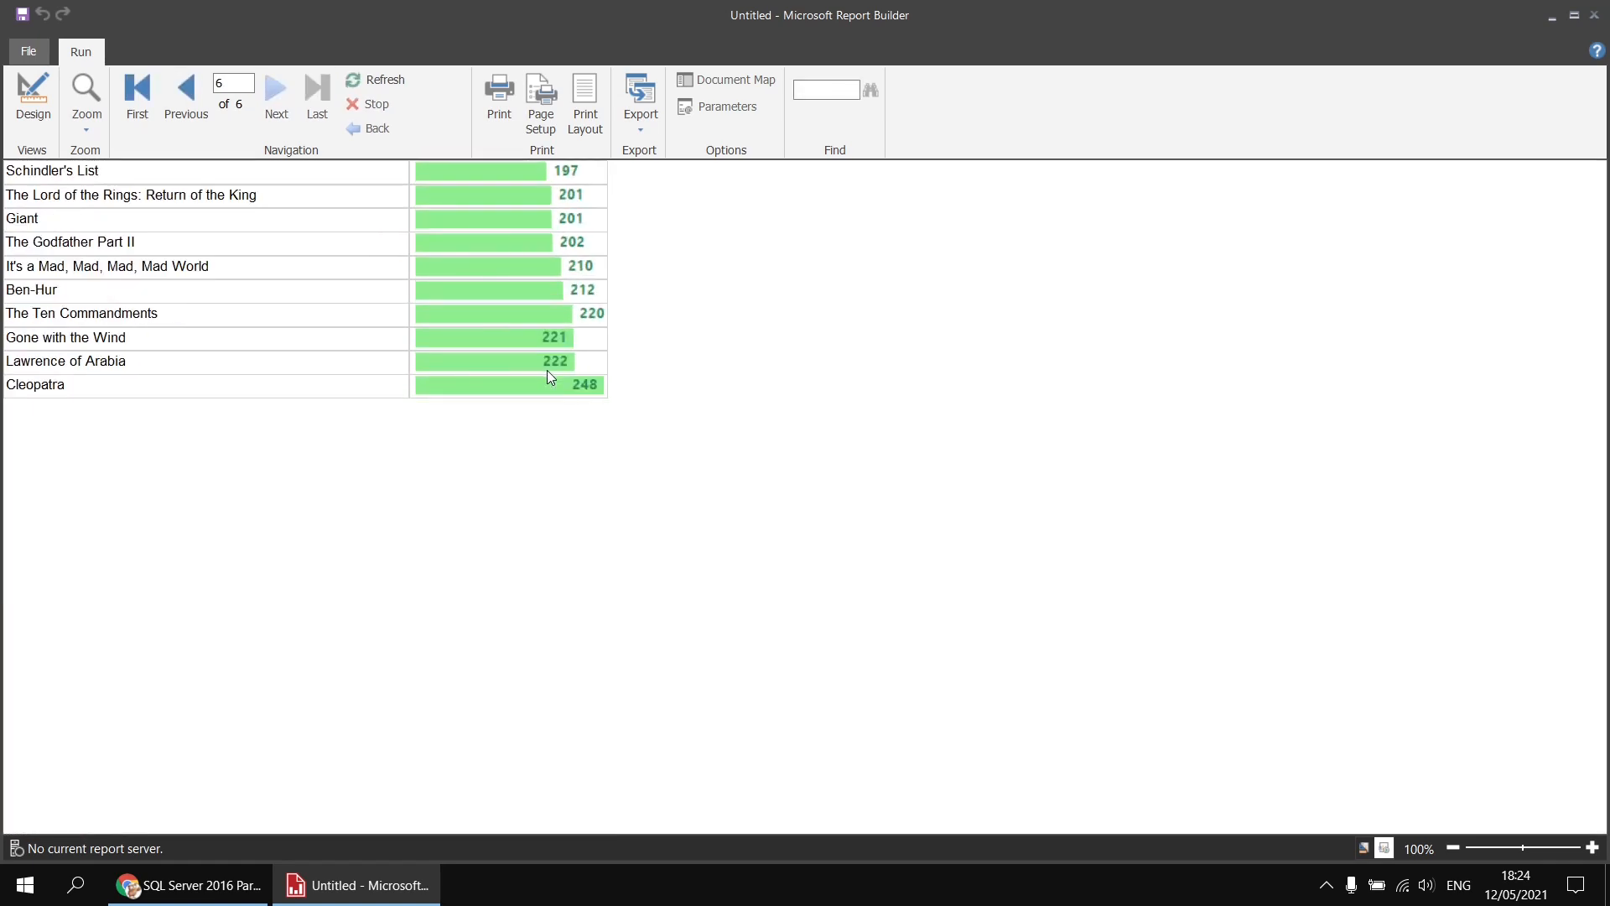
left_click(33, 94)
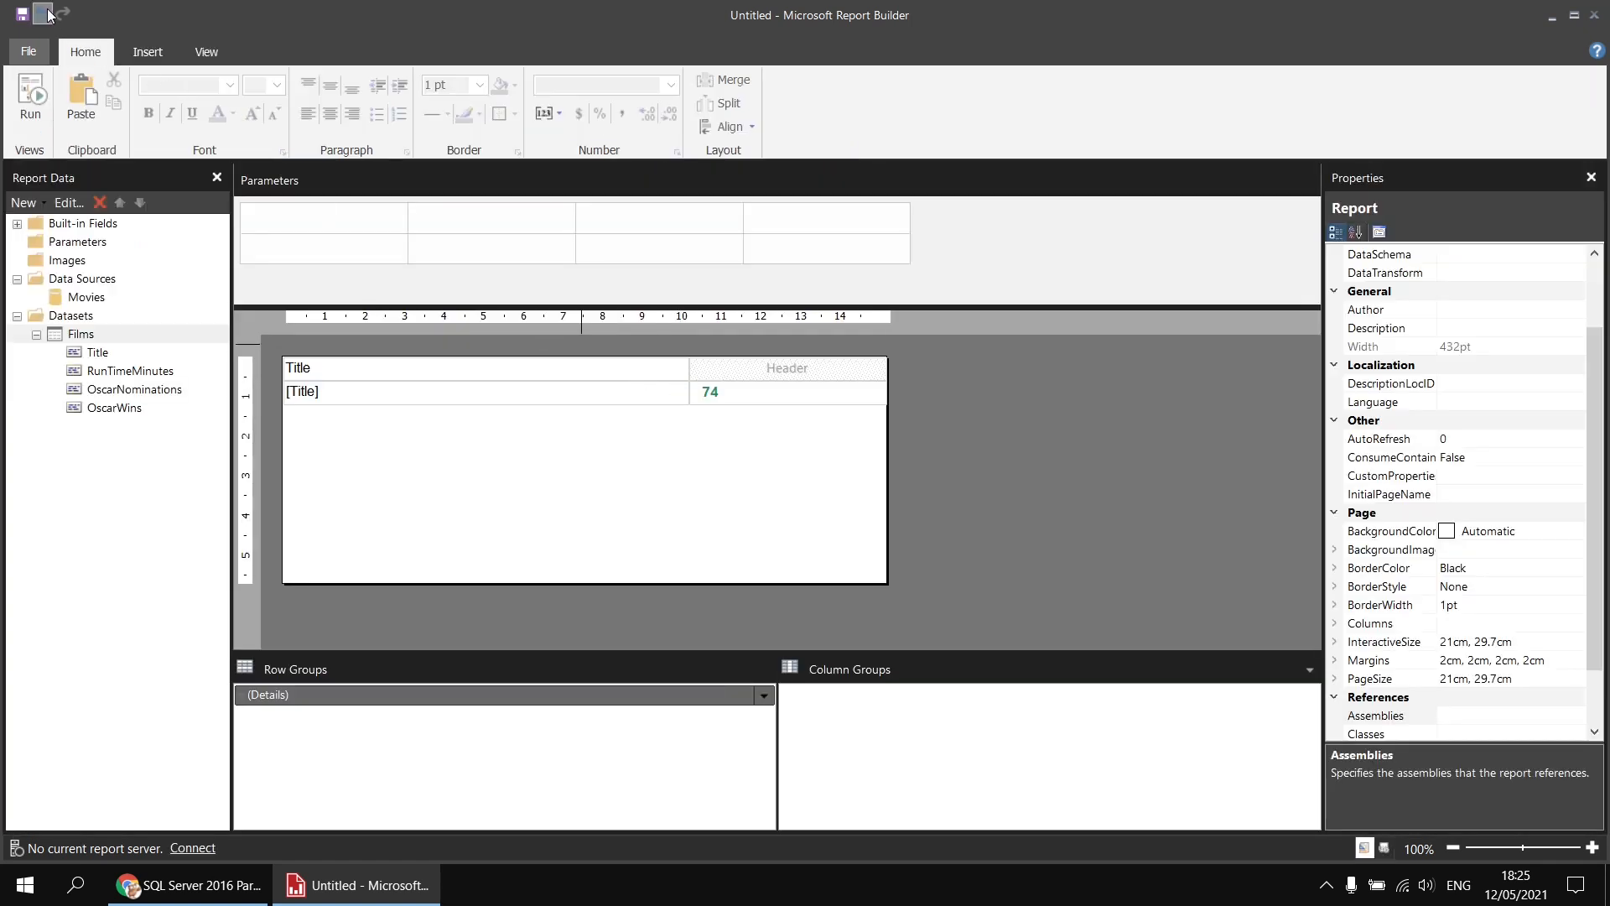
left_click(43, 14)
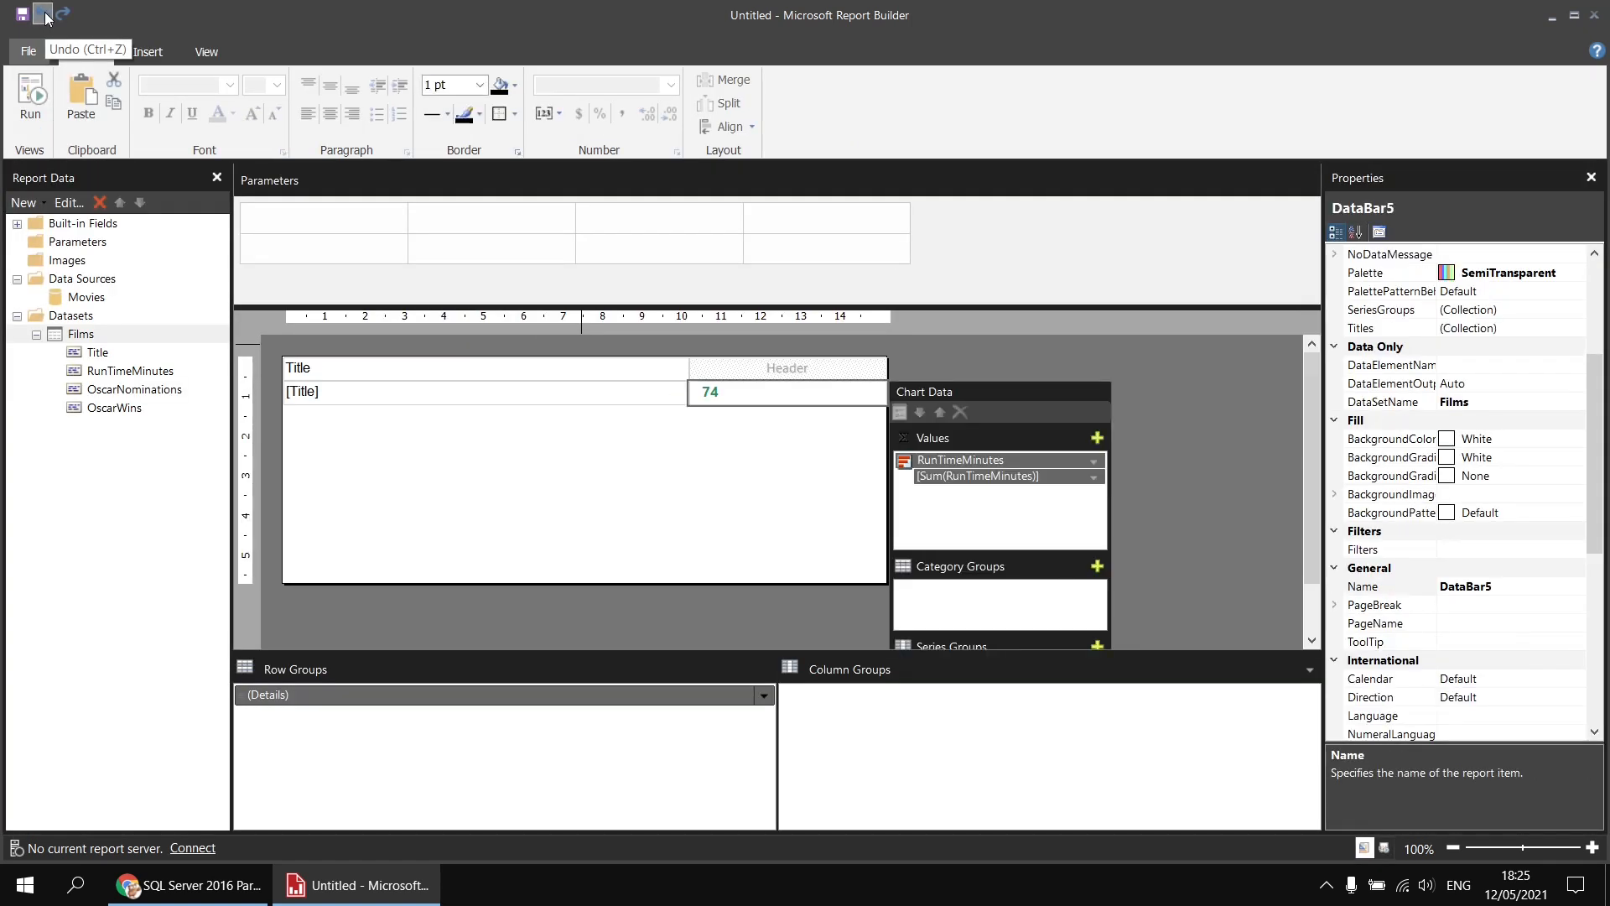
Set the BarLabelStyle custom attribute of the RunTimeMinutes series to Center.
left_click(978, 464)
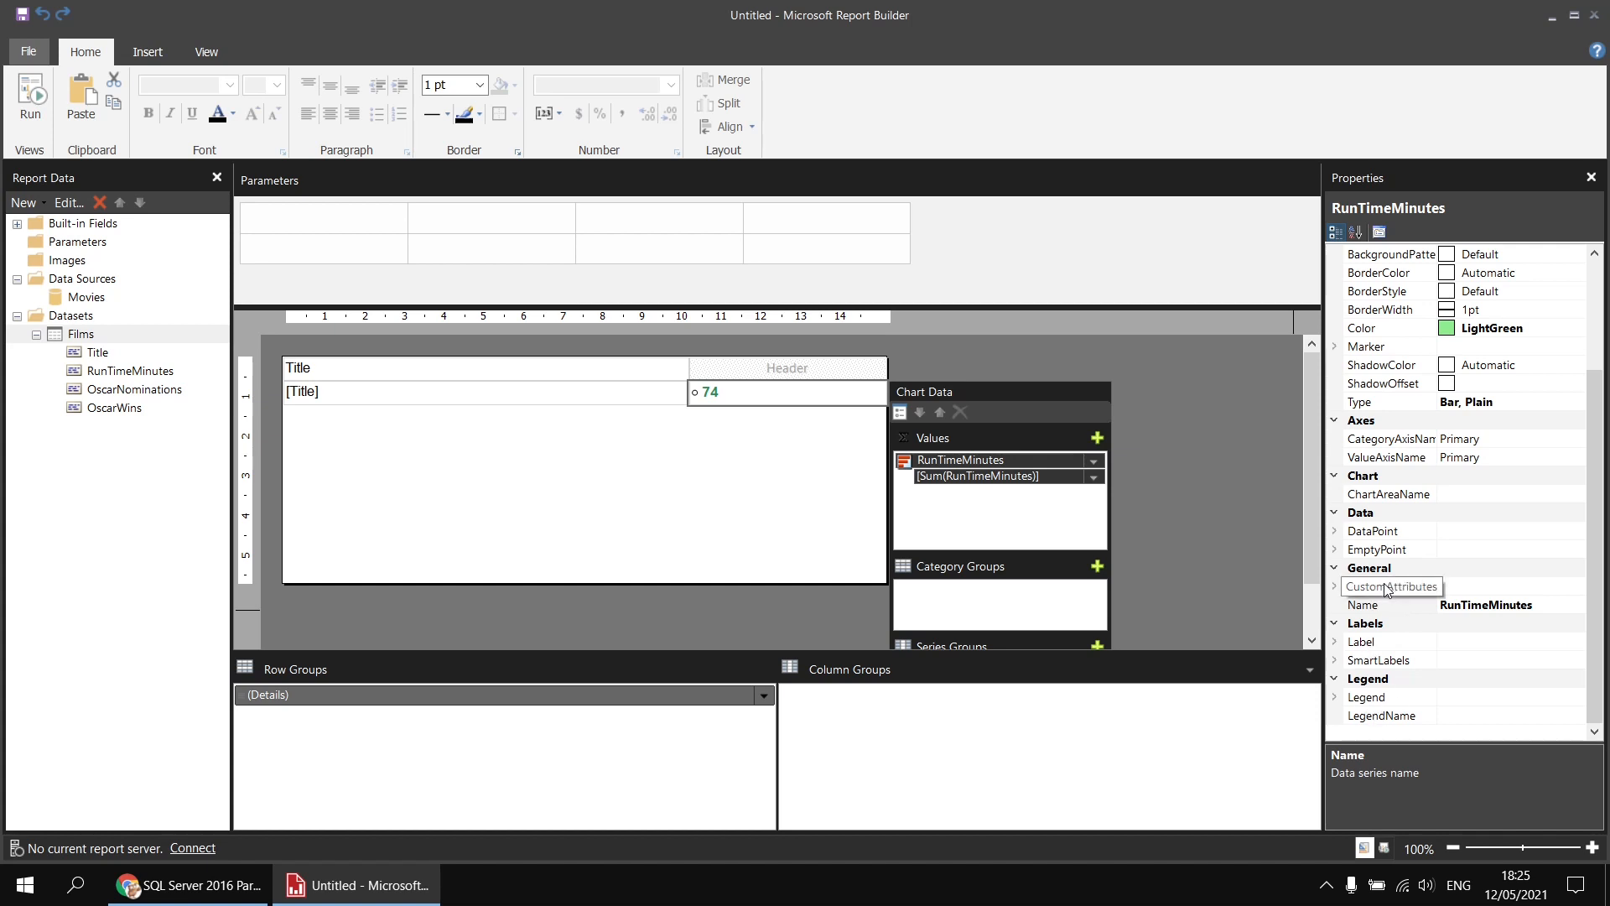
left_click(1335, 587)
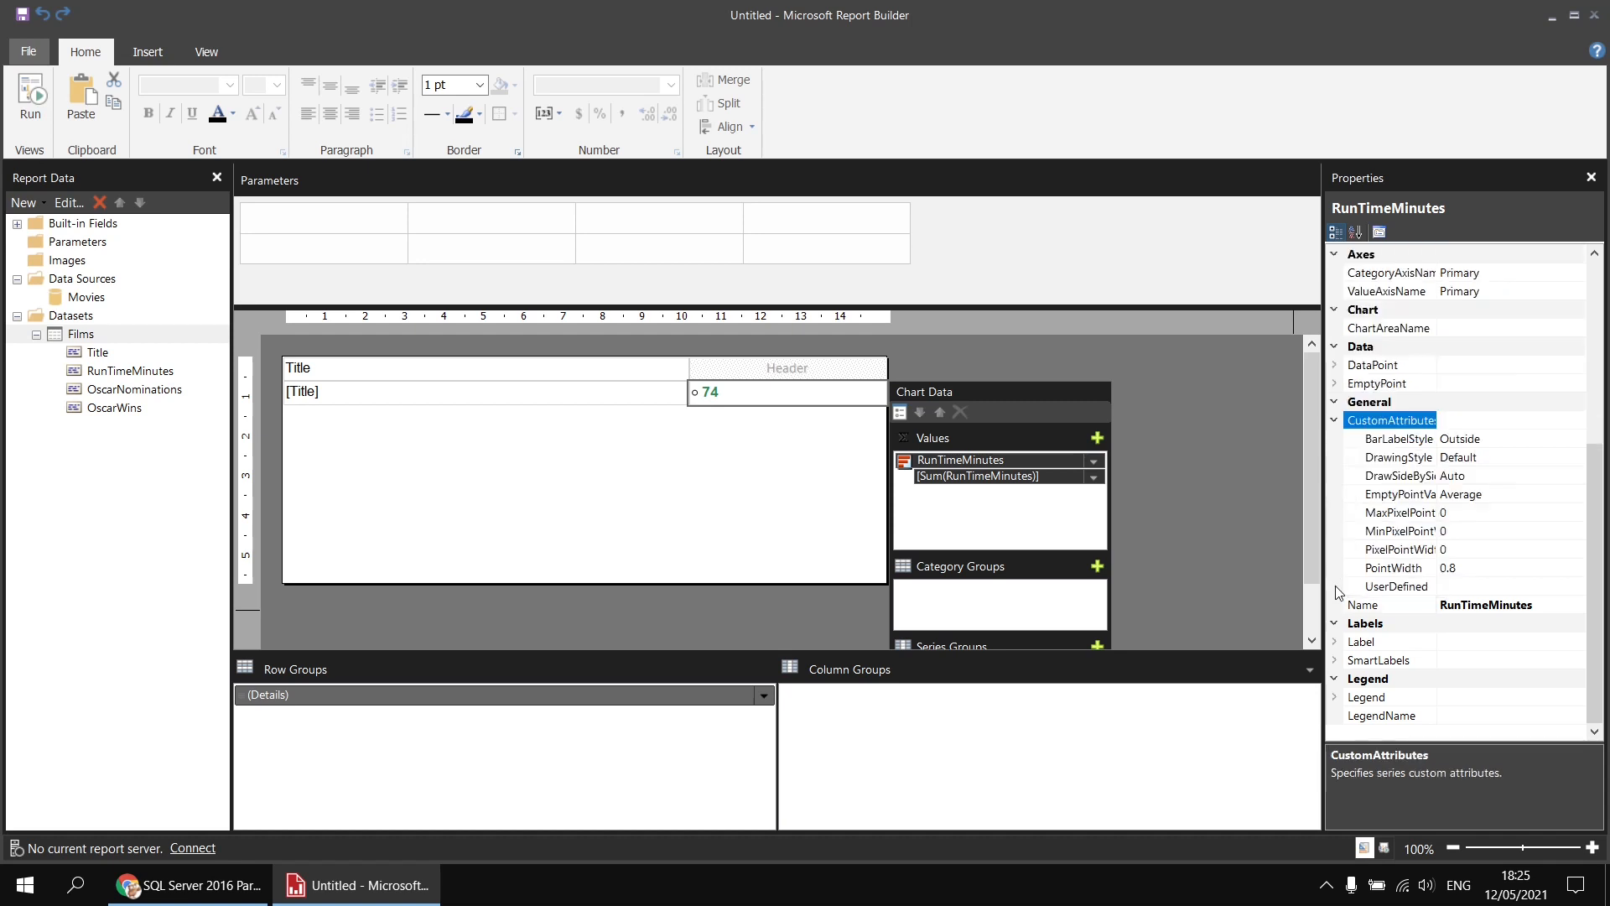
left_click(1391, 442)
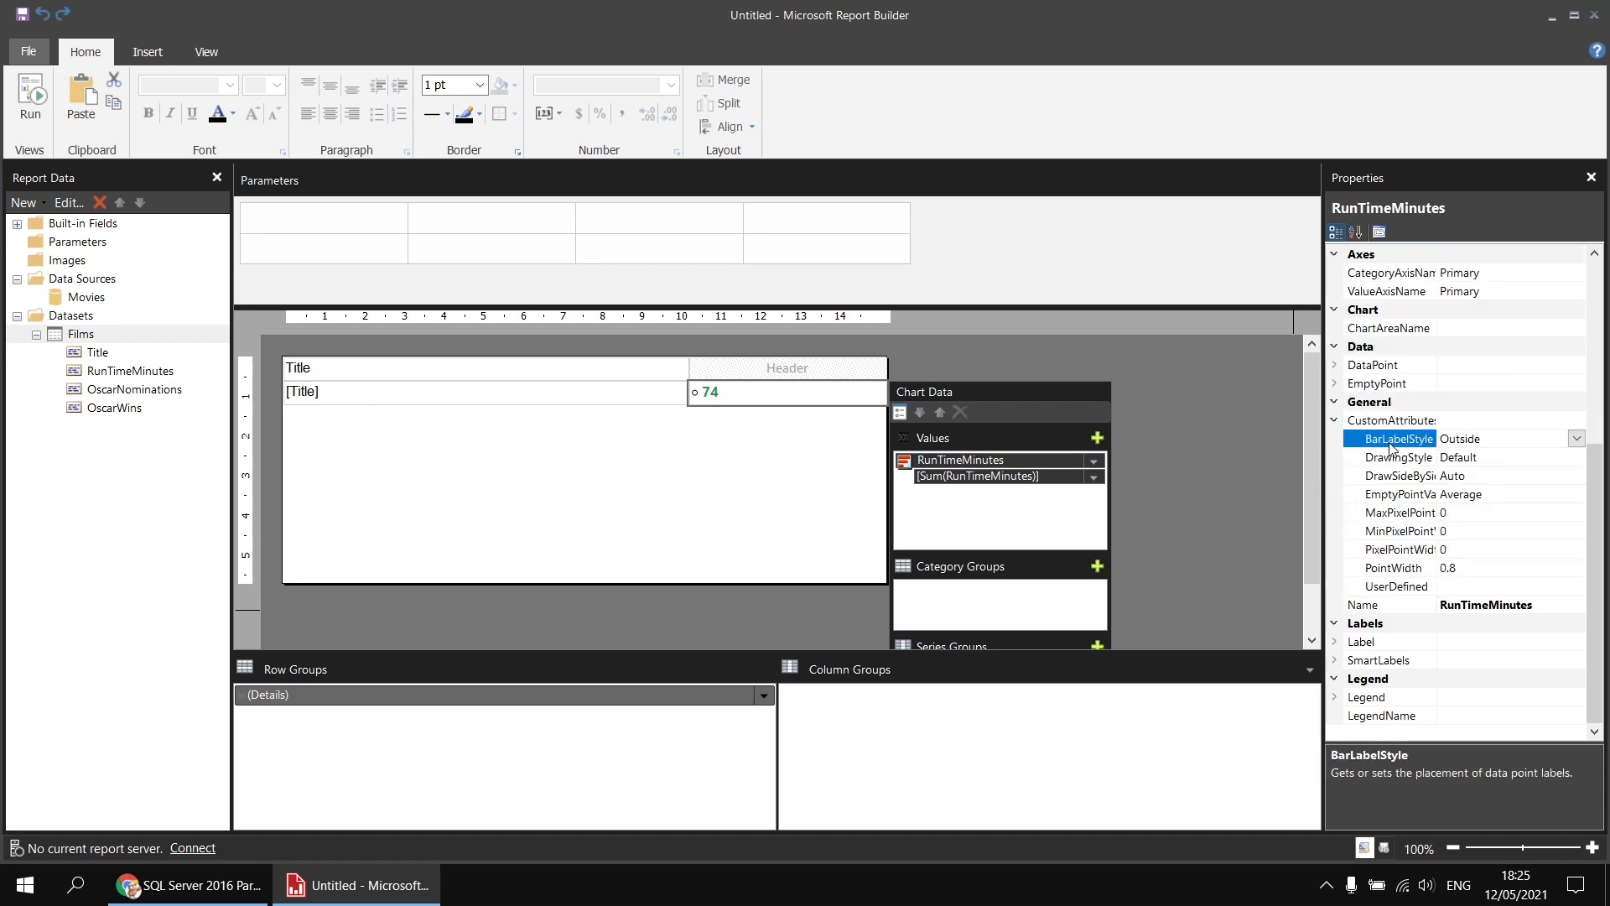
left_click(1576, 439)
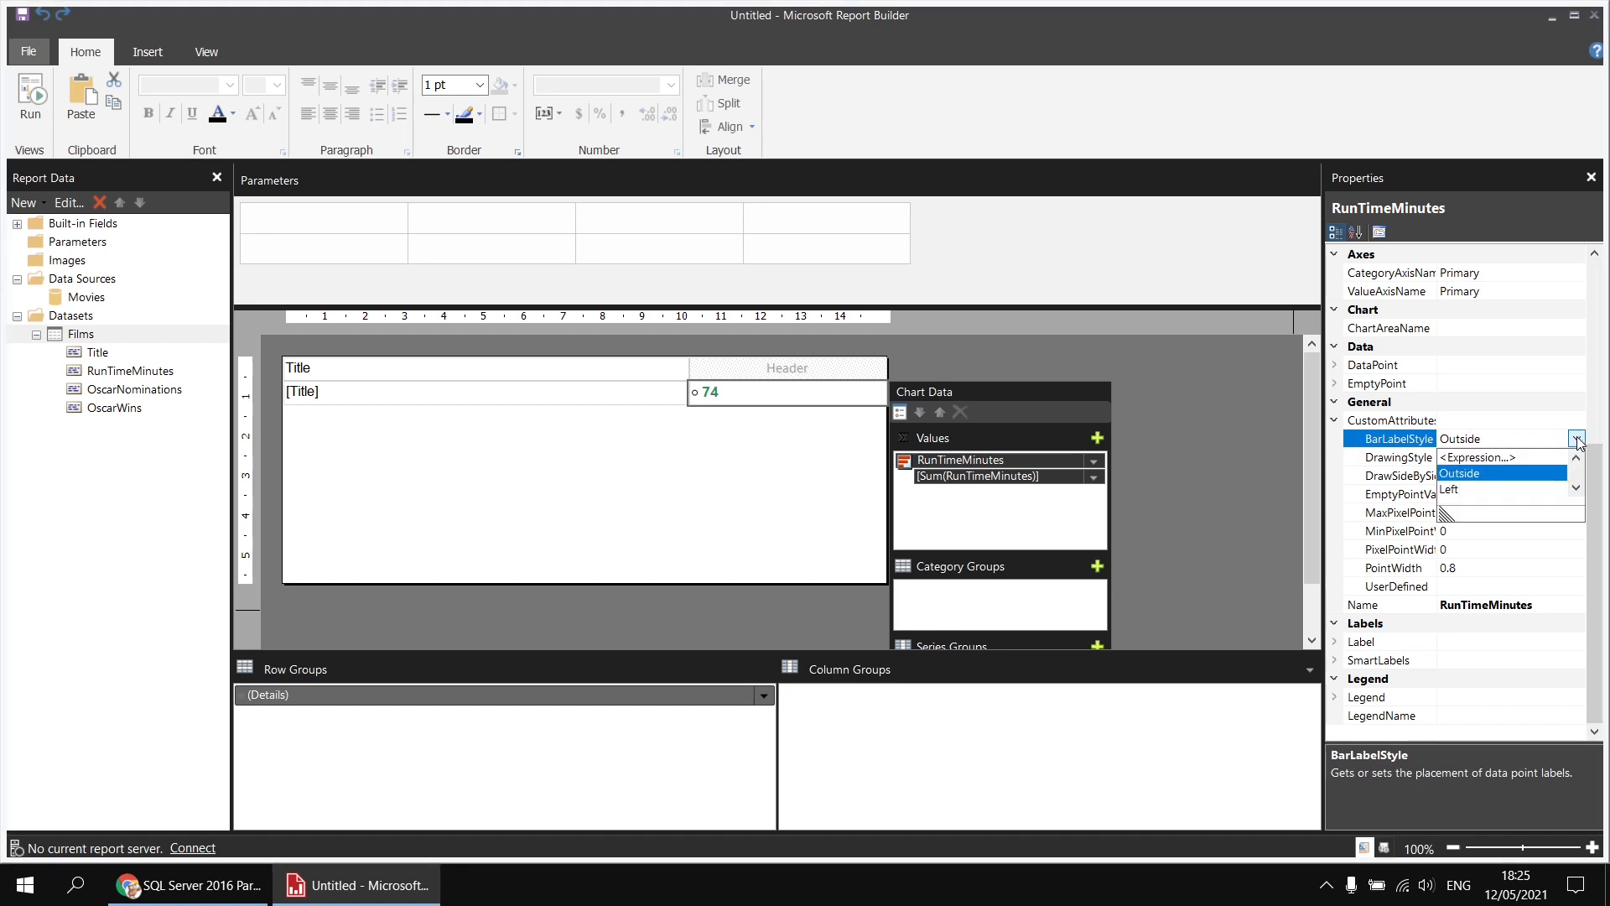
left_click(1577, 489)
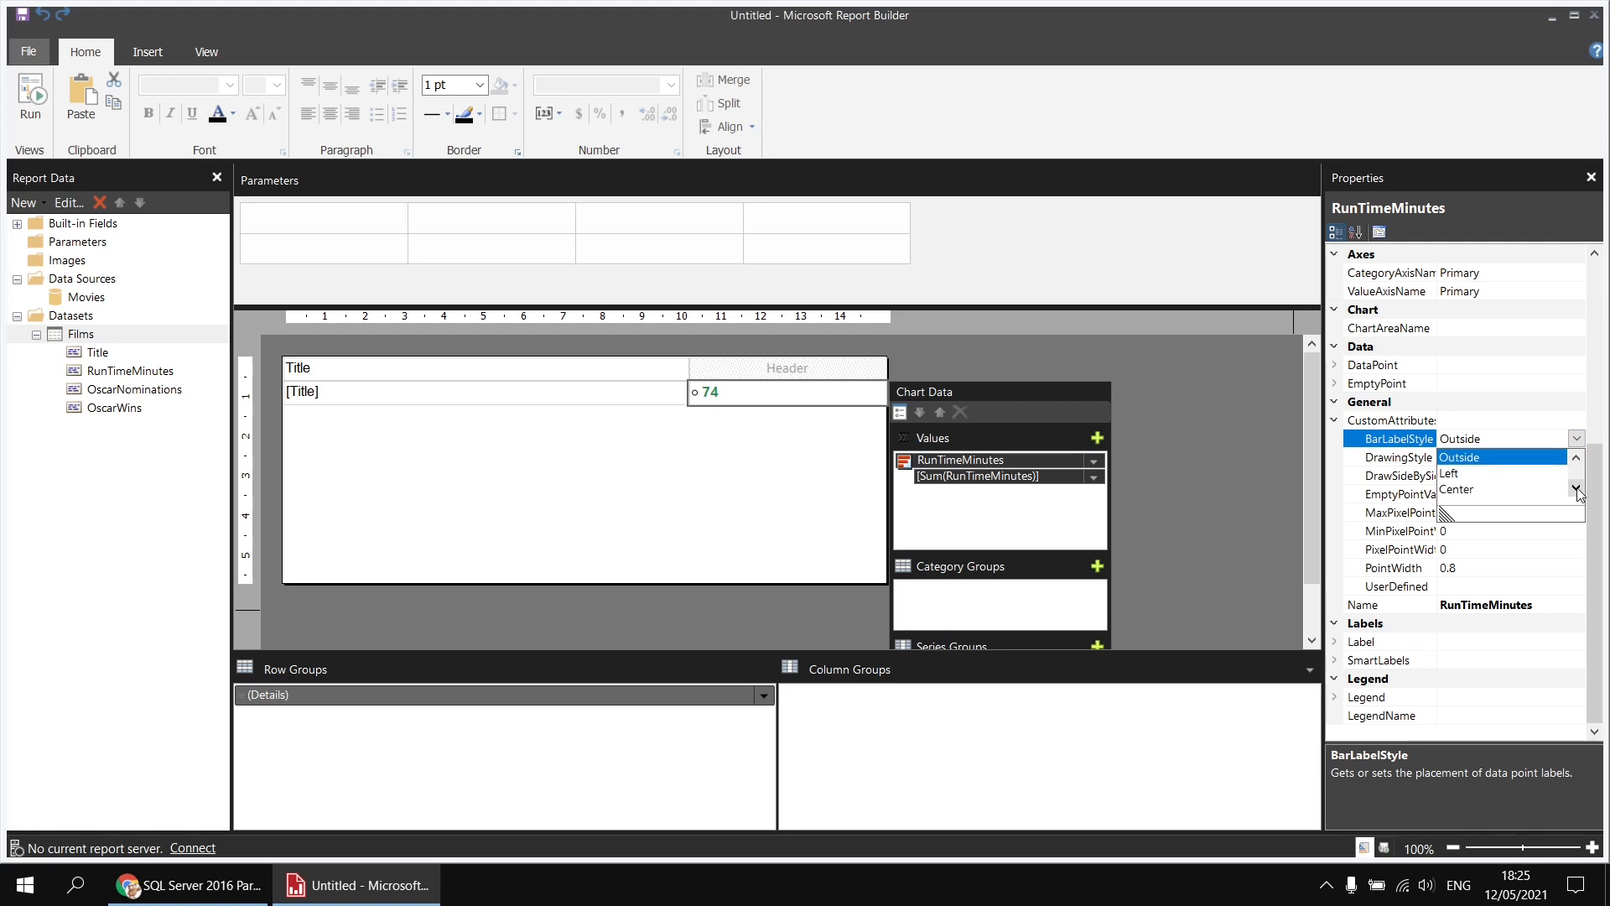
left_click(1576, 489)
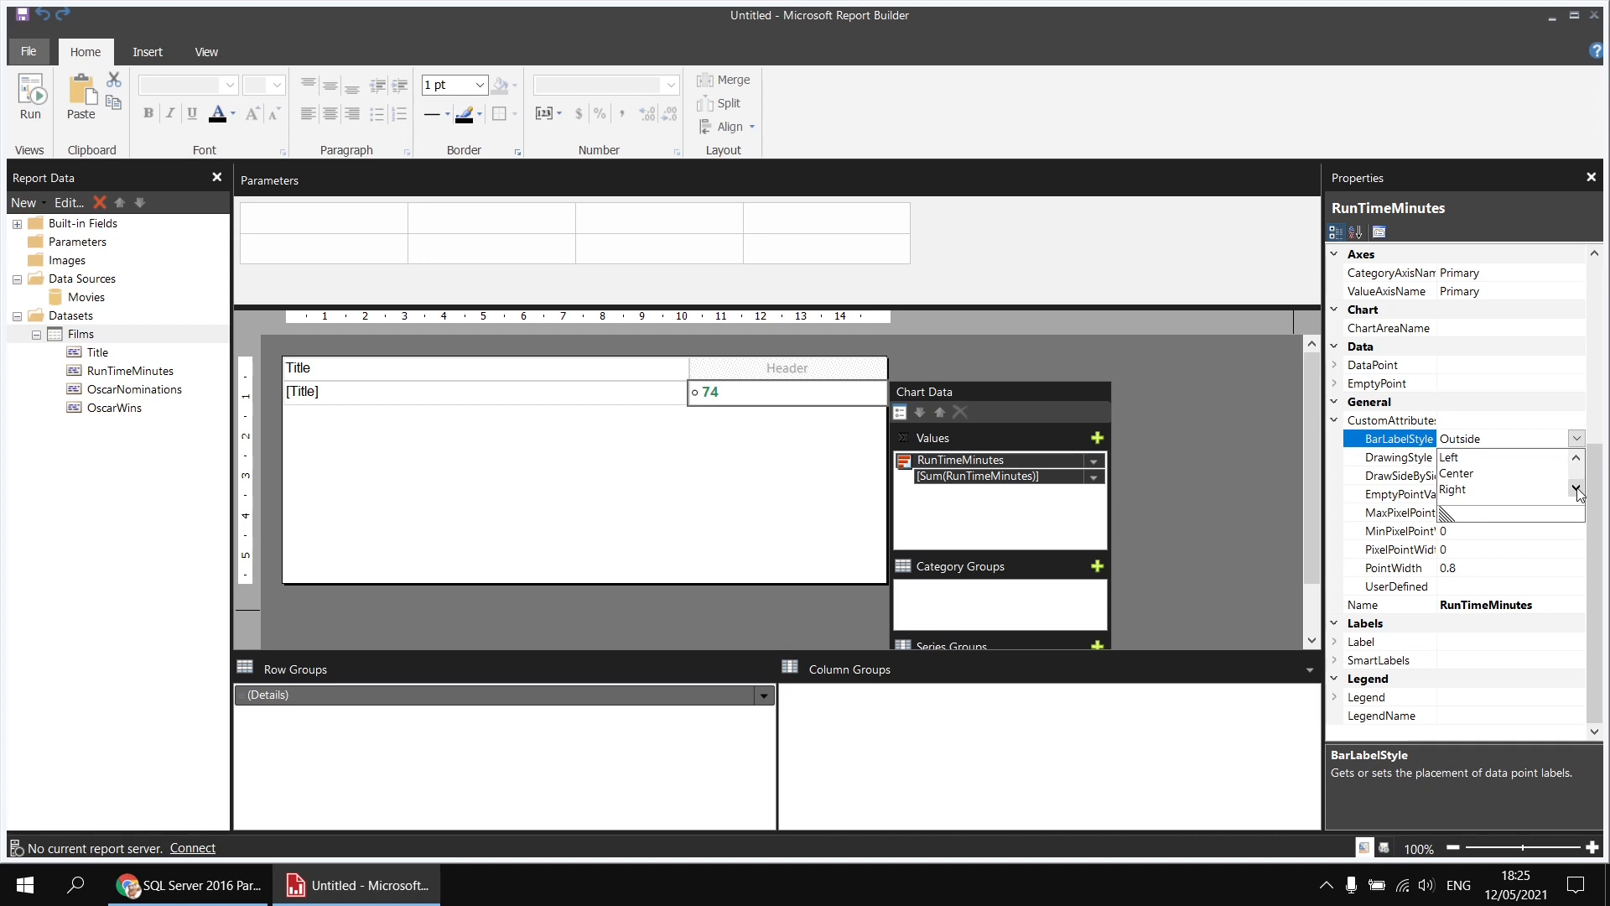
left_click(1481, 475)
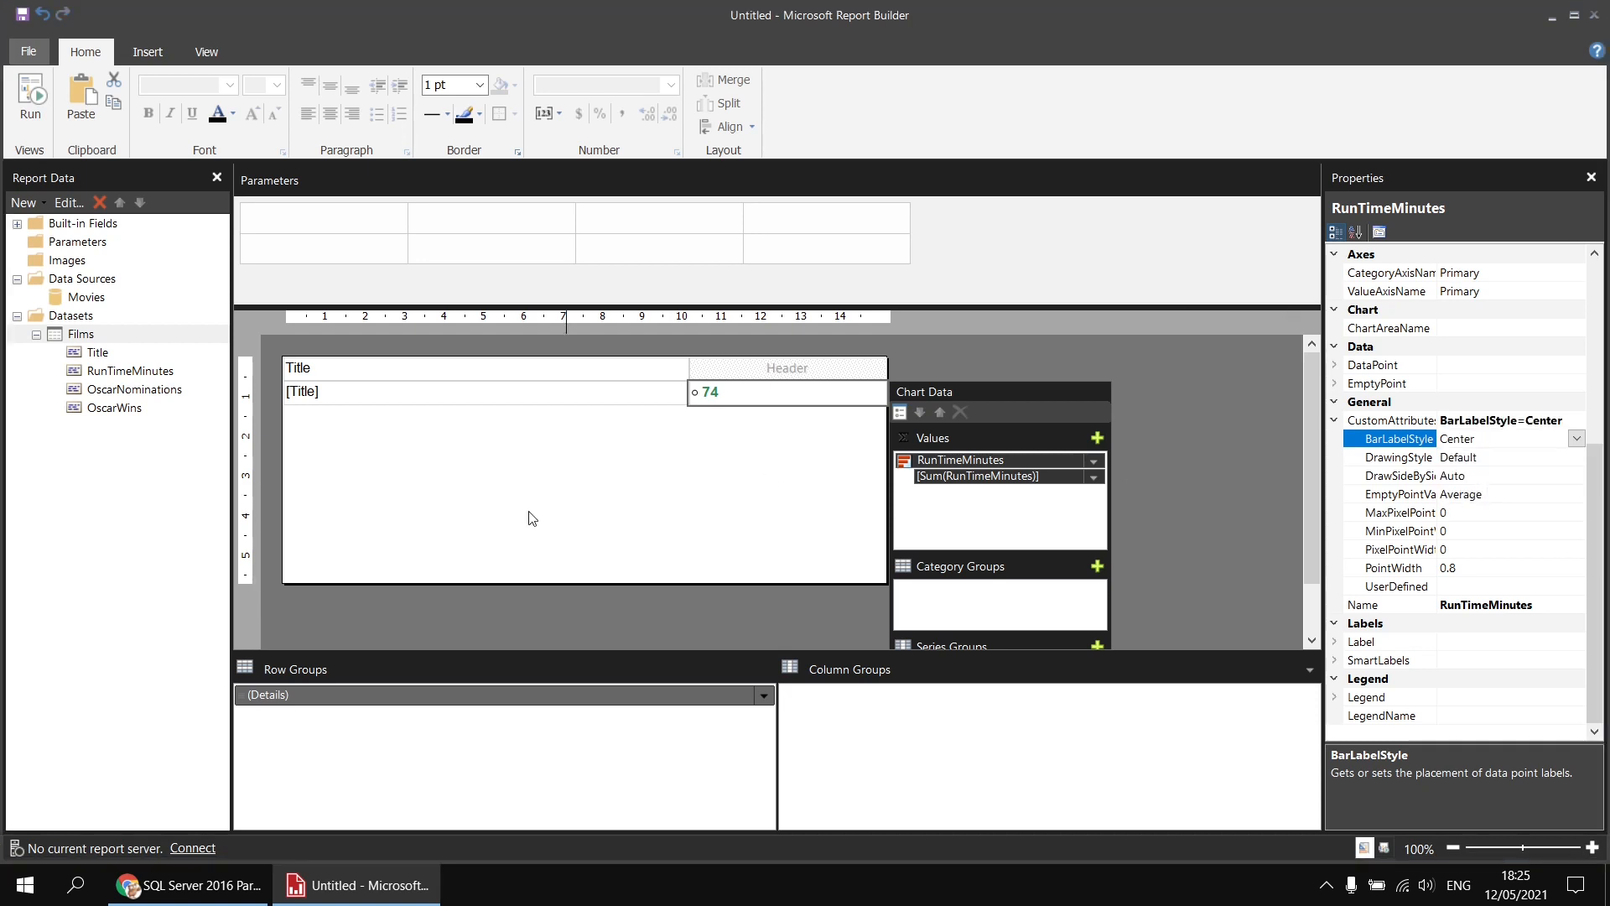
Preview the report, examine the label placement on short and long bars across the pages, and return to the design.
left_click(30, 94)
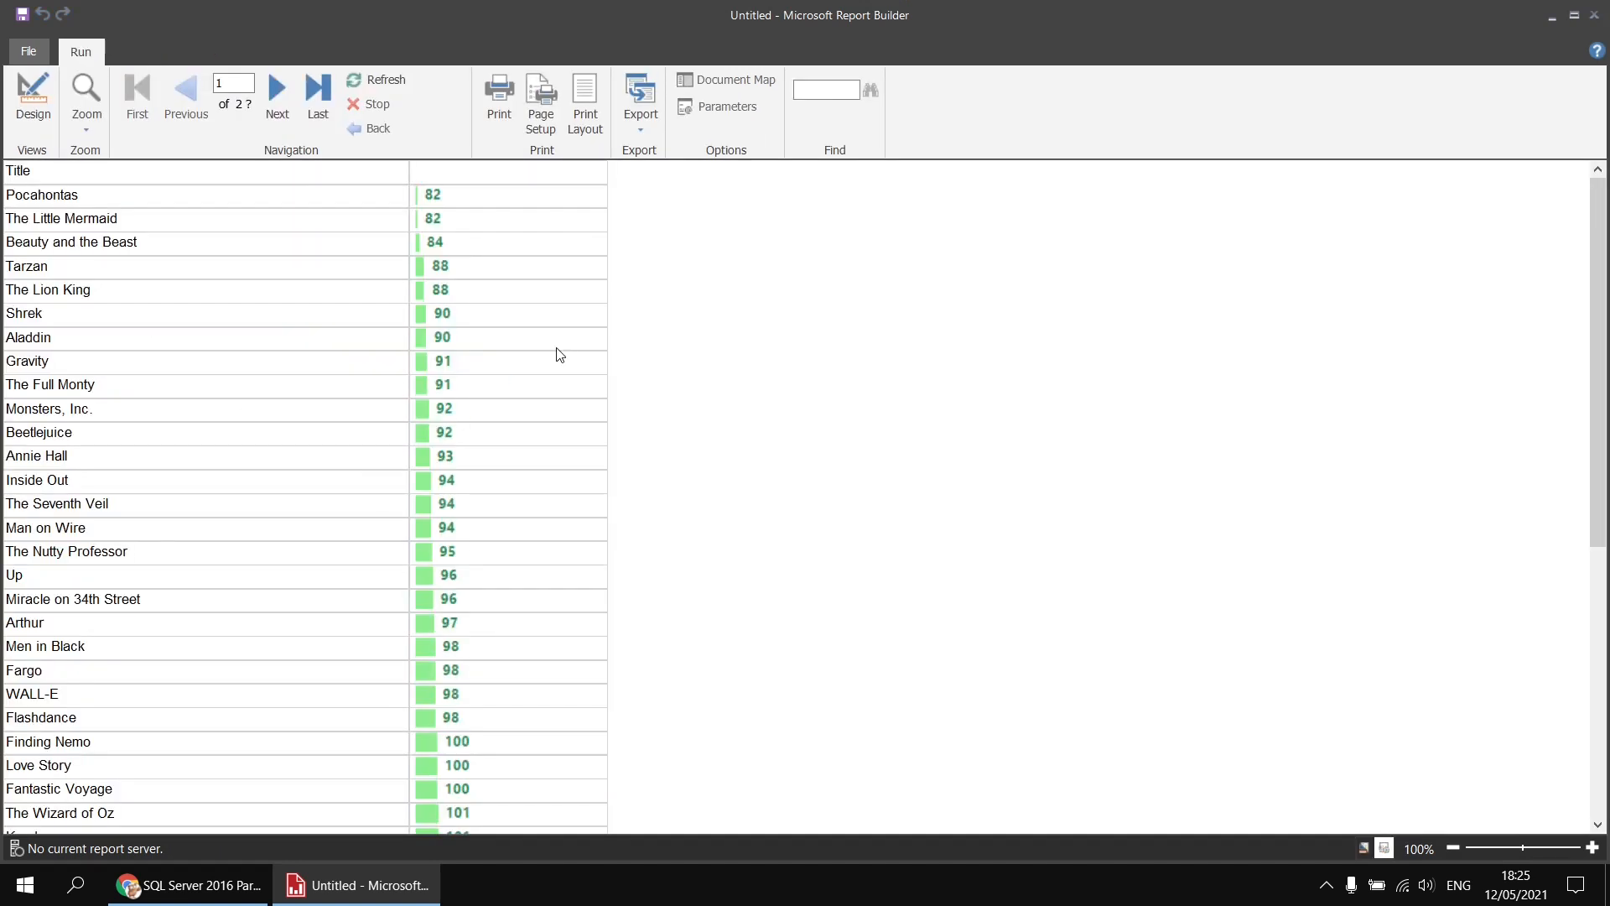
scroll(738, 432, "down", 3)
scroll(742, 433, "down", 8)
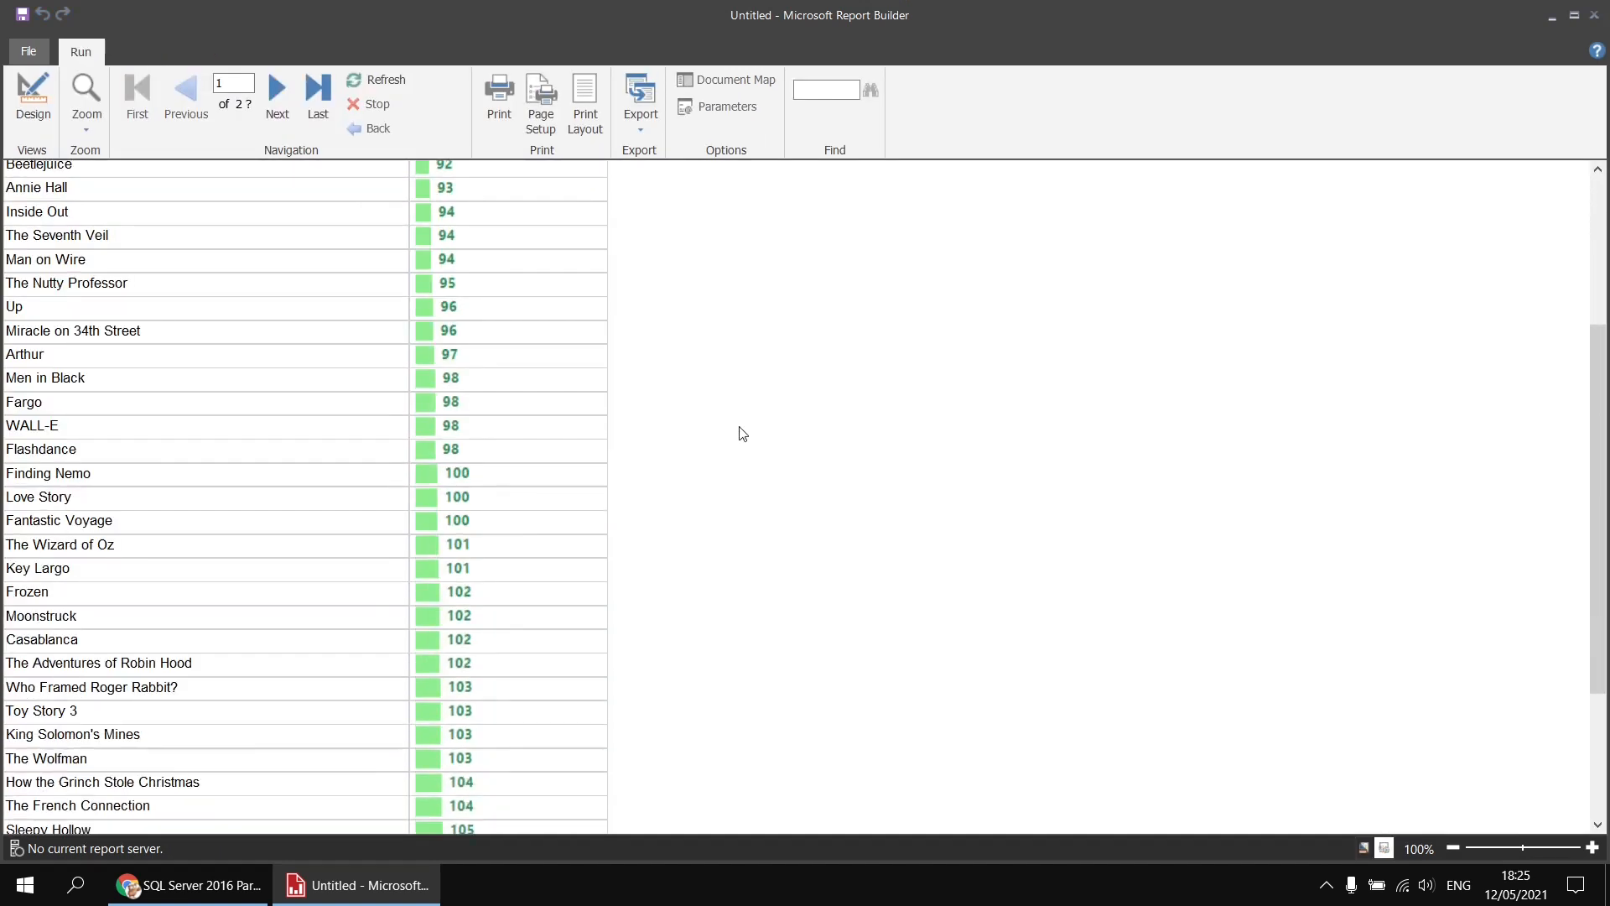
scroll(742, 432, "down", 15)
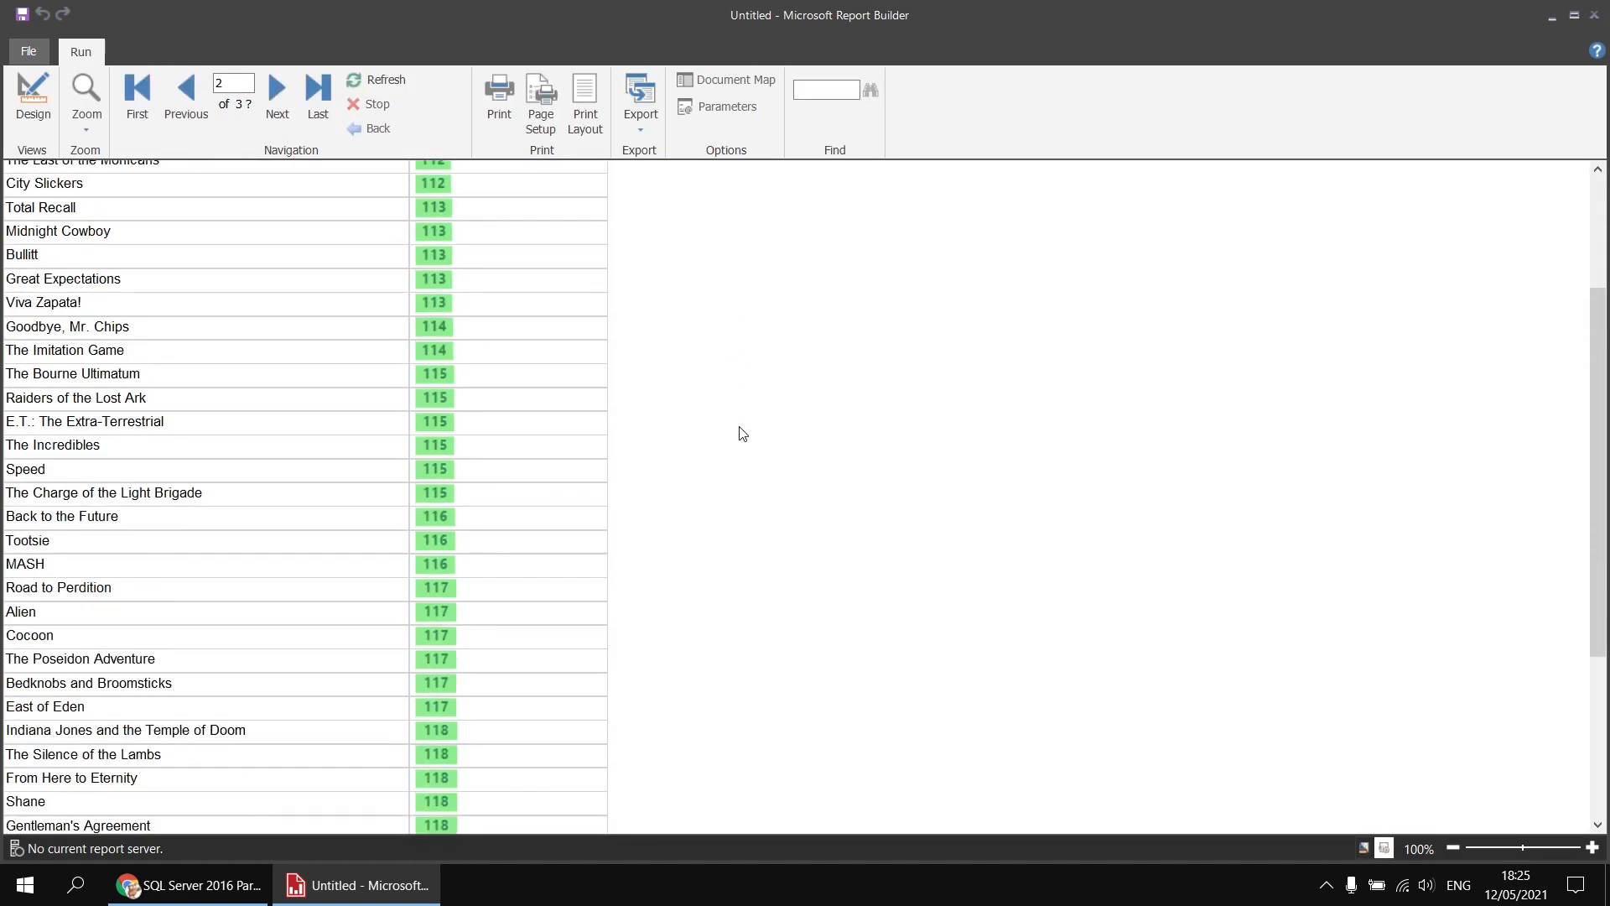
scroll(742, 433, "down", 15)
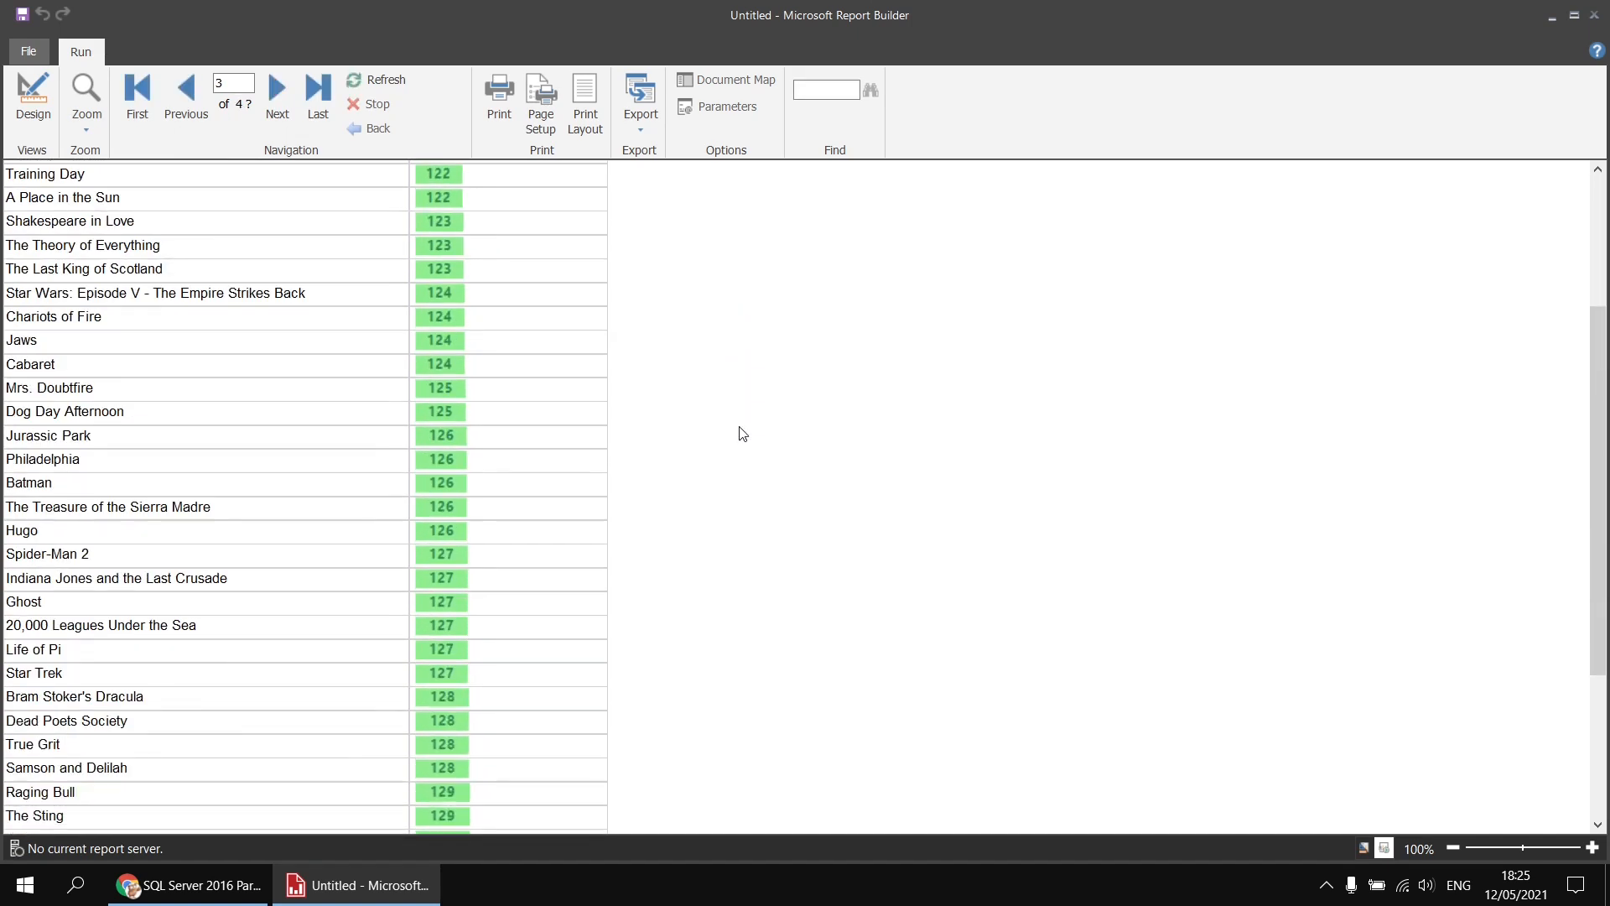
scroll(742, 433, "down", 15)
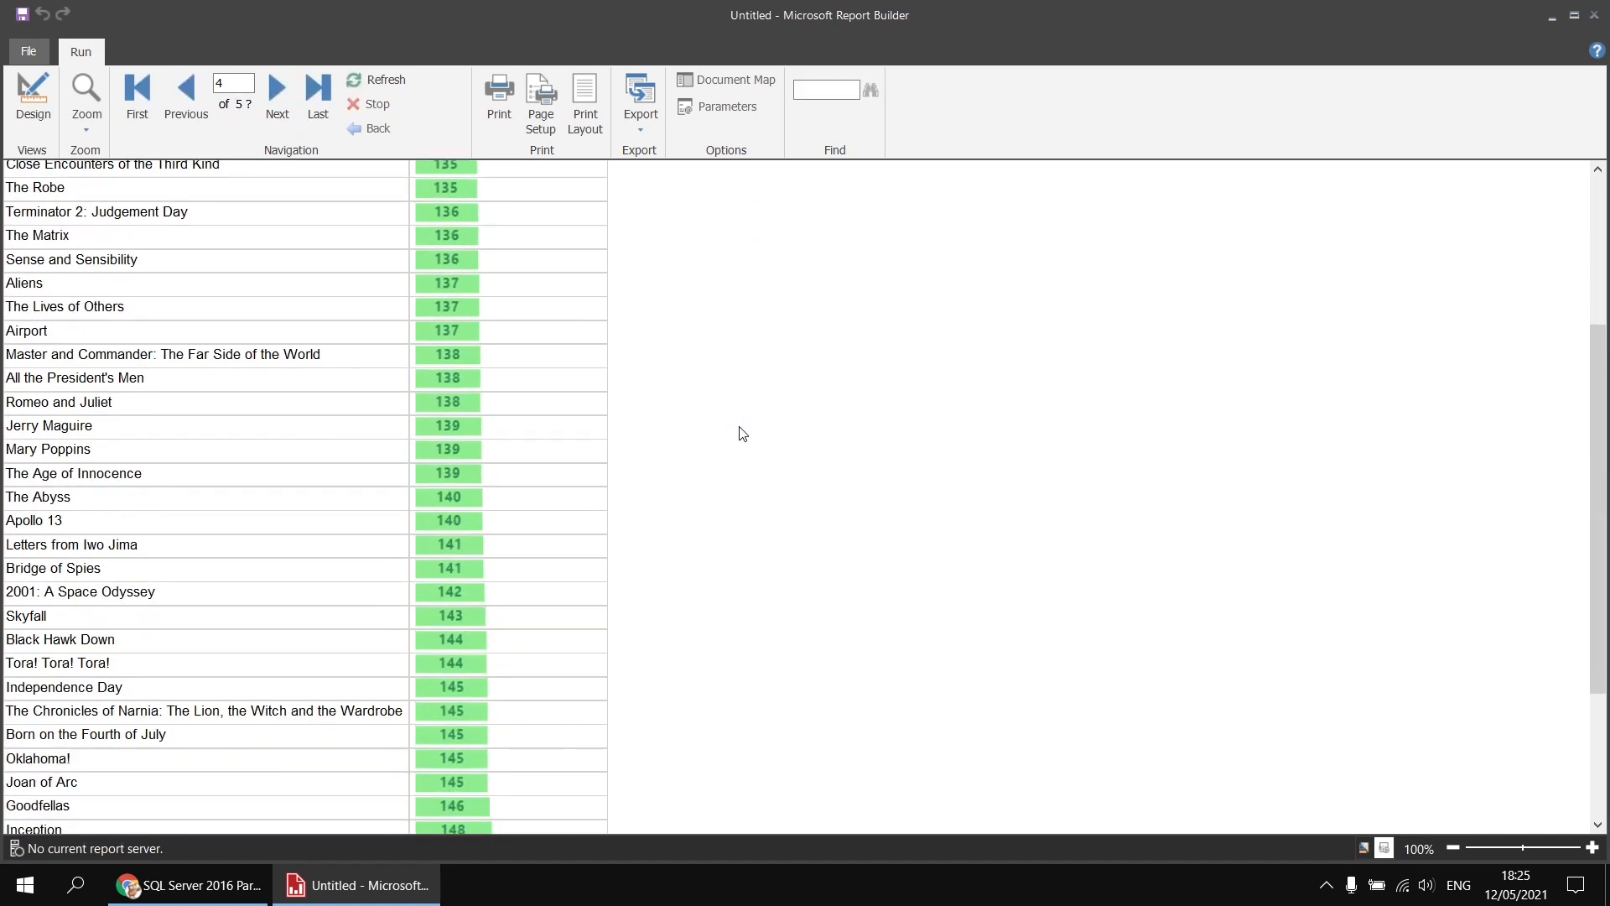
scroll(742, 433, "down", 12)
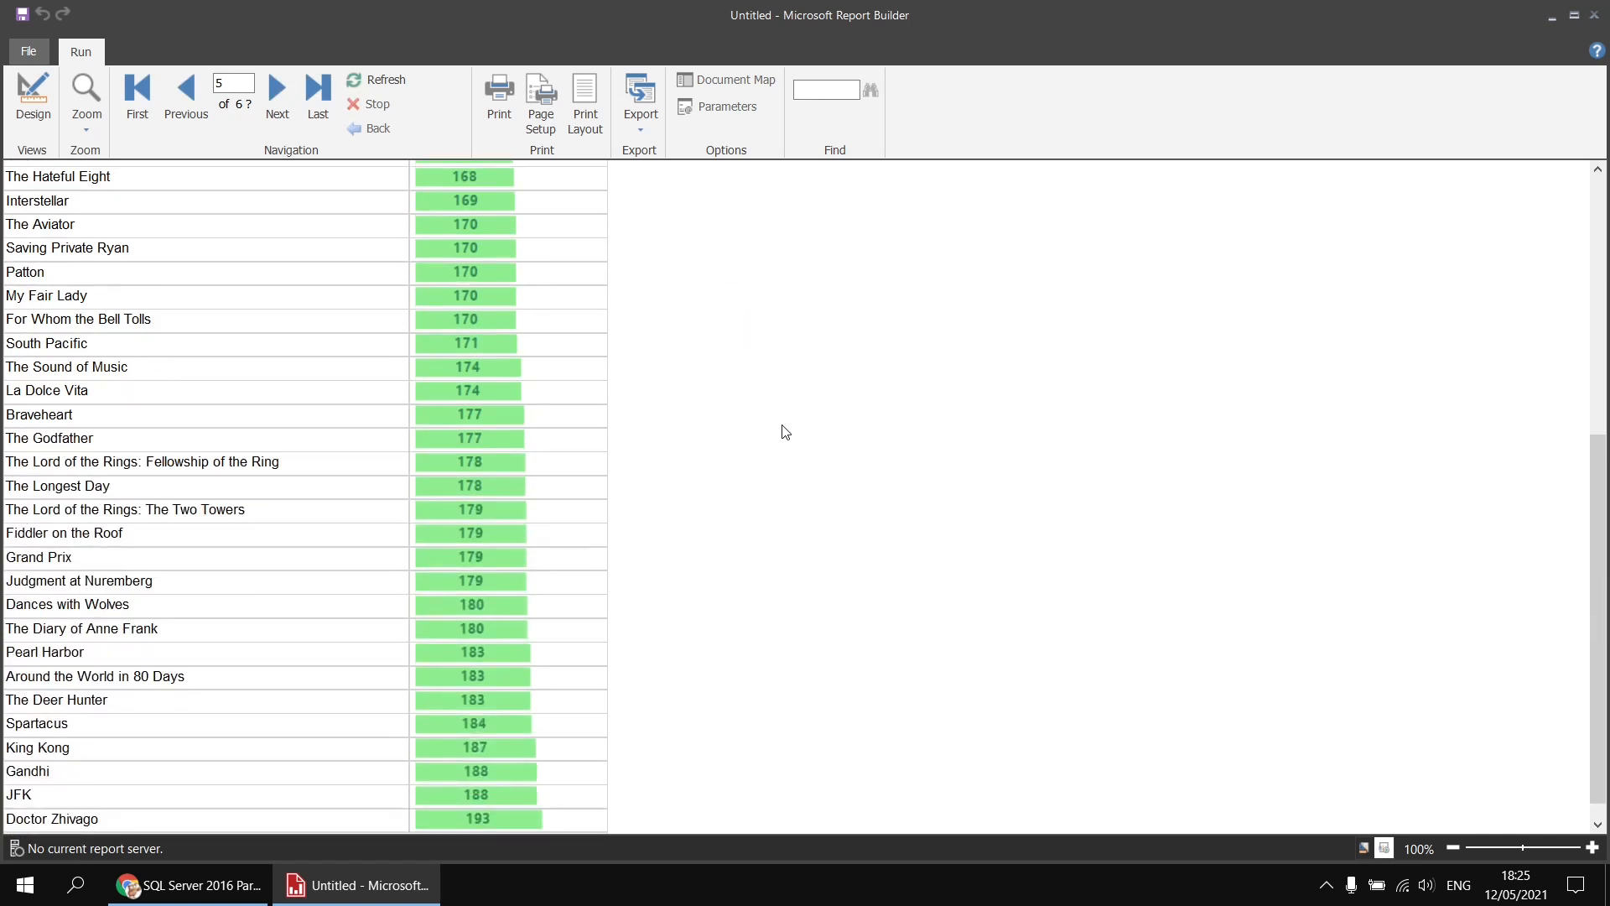
left_click(143, 114)
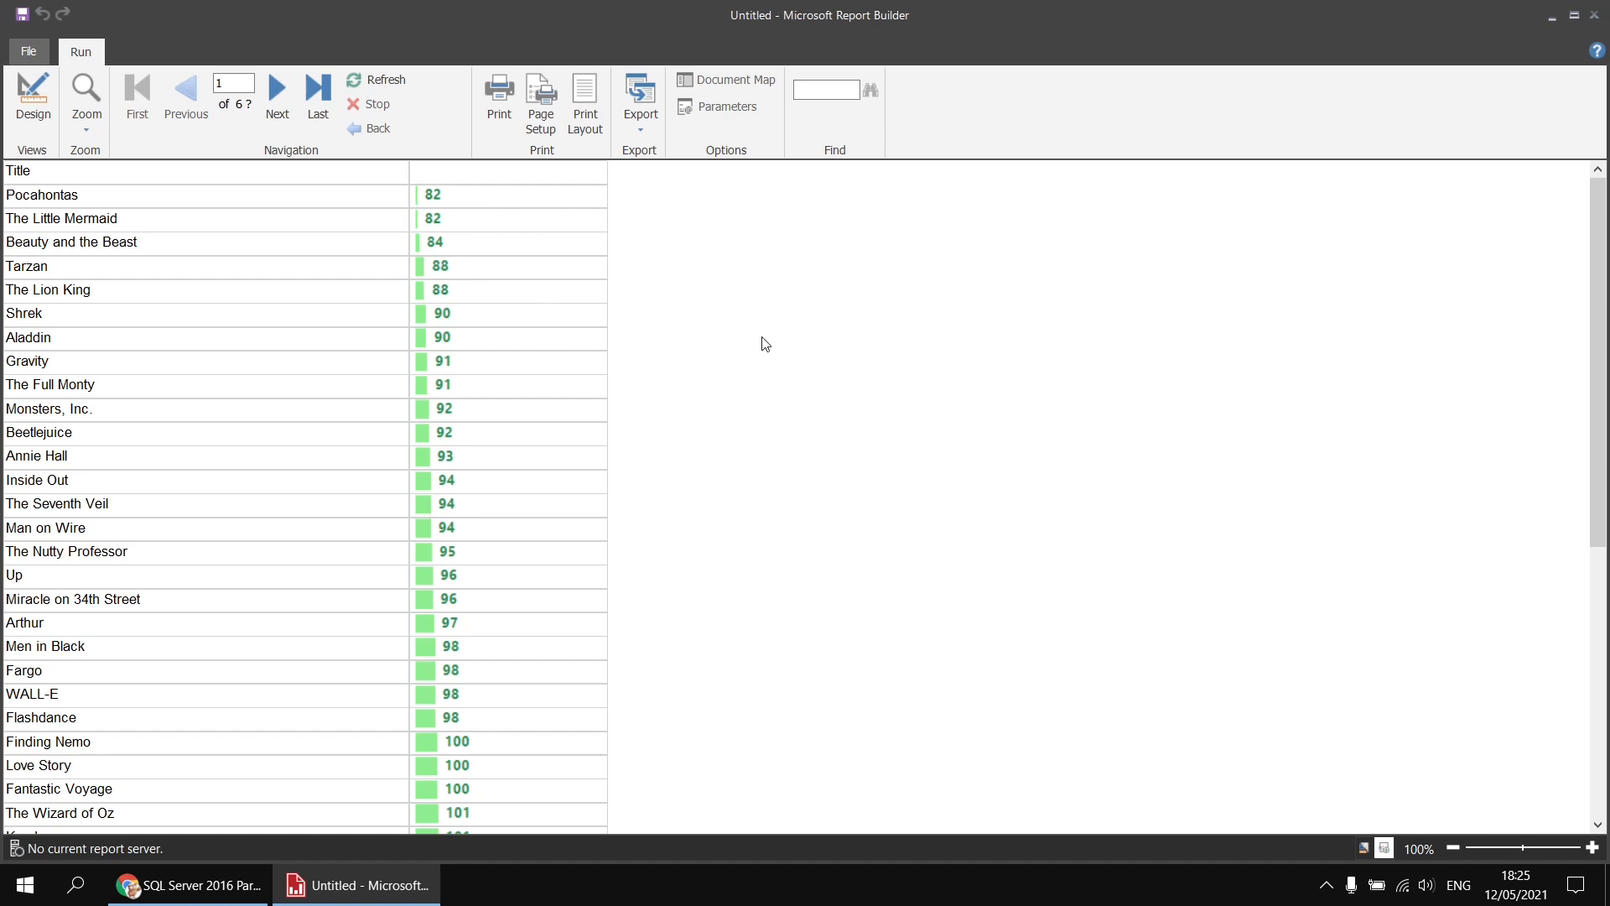
left_click(34, 97)
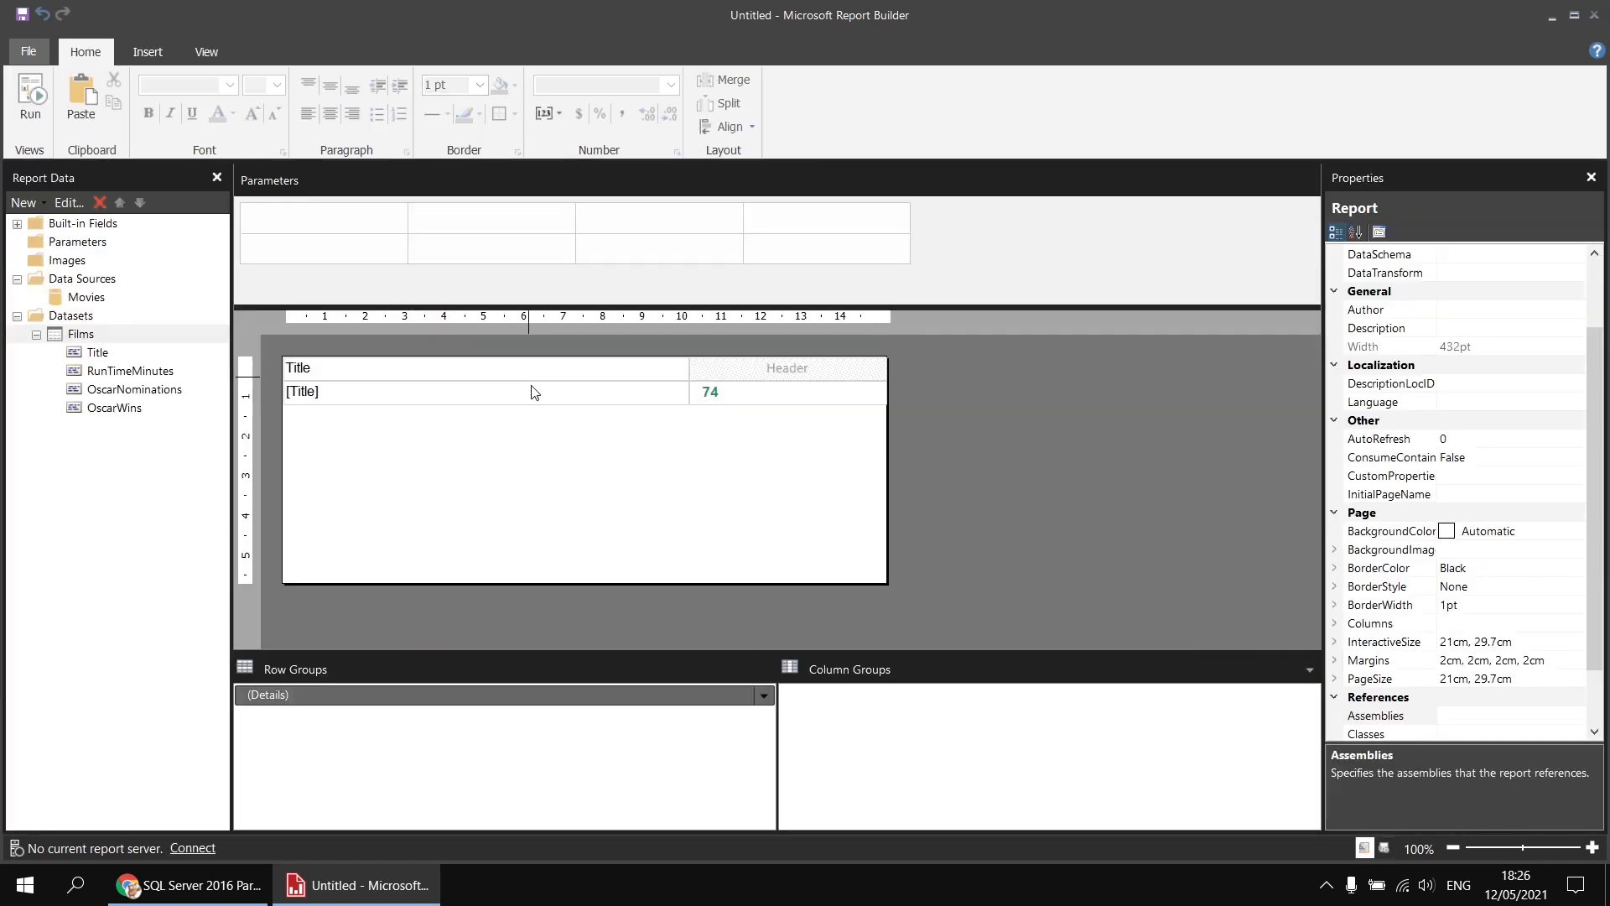
Set the minimum of the run time data bar's horizontal axis to 0.
right_click(738, 400)
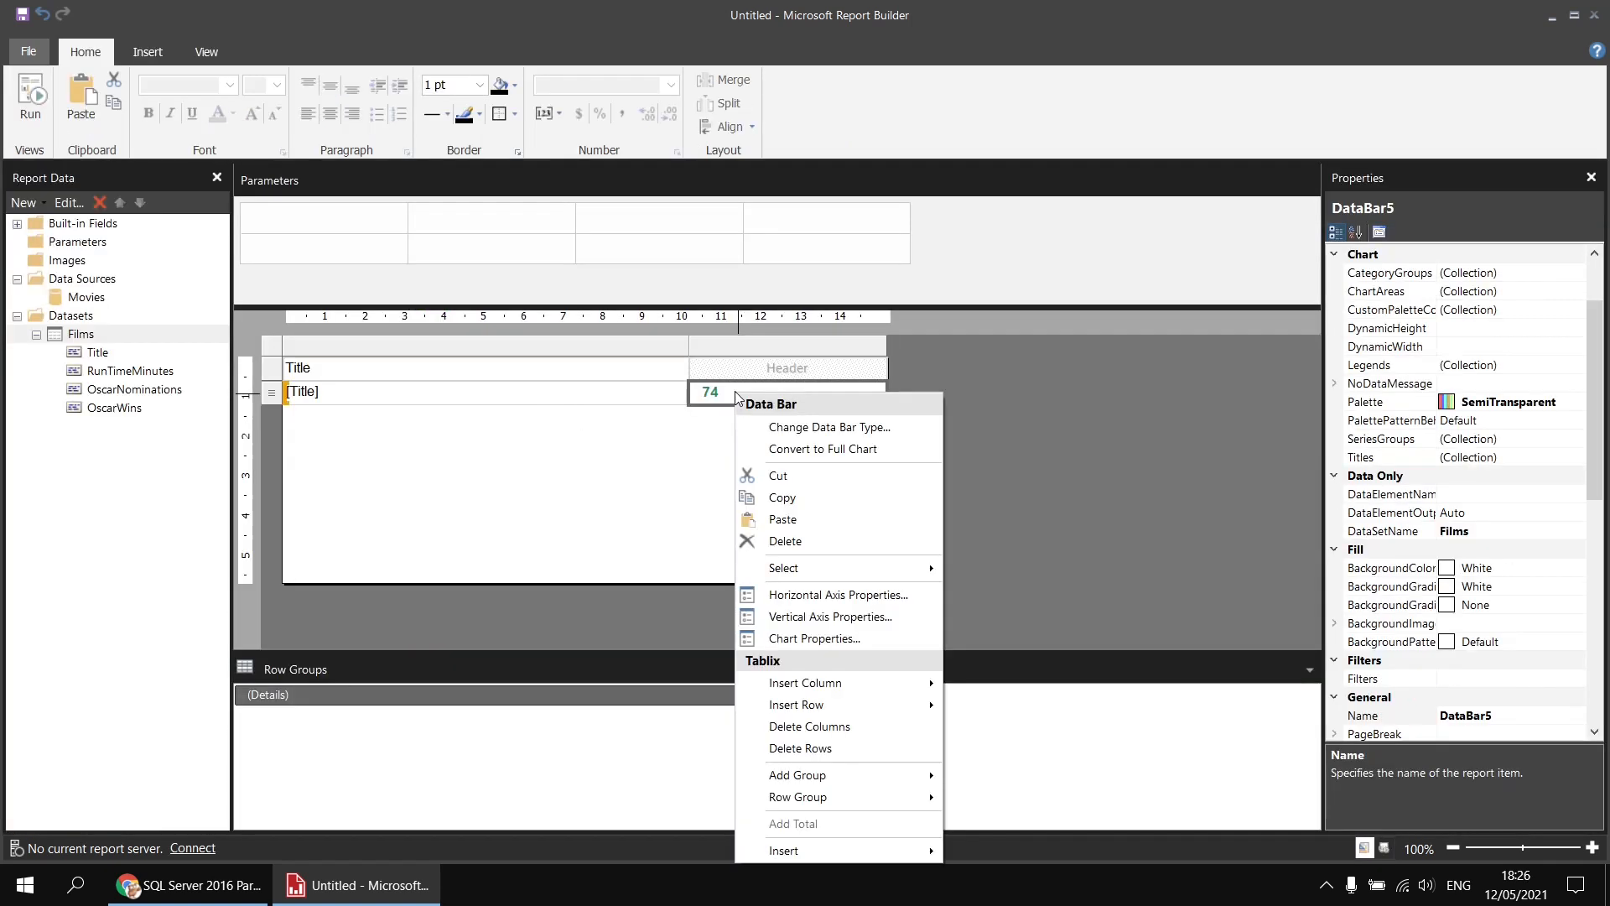
left_click(797, 597)
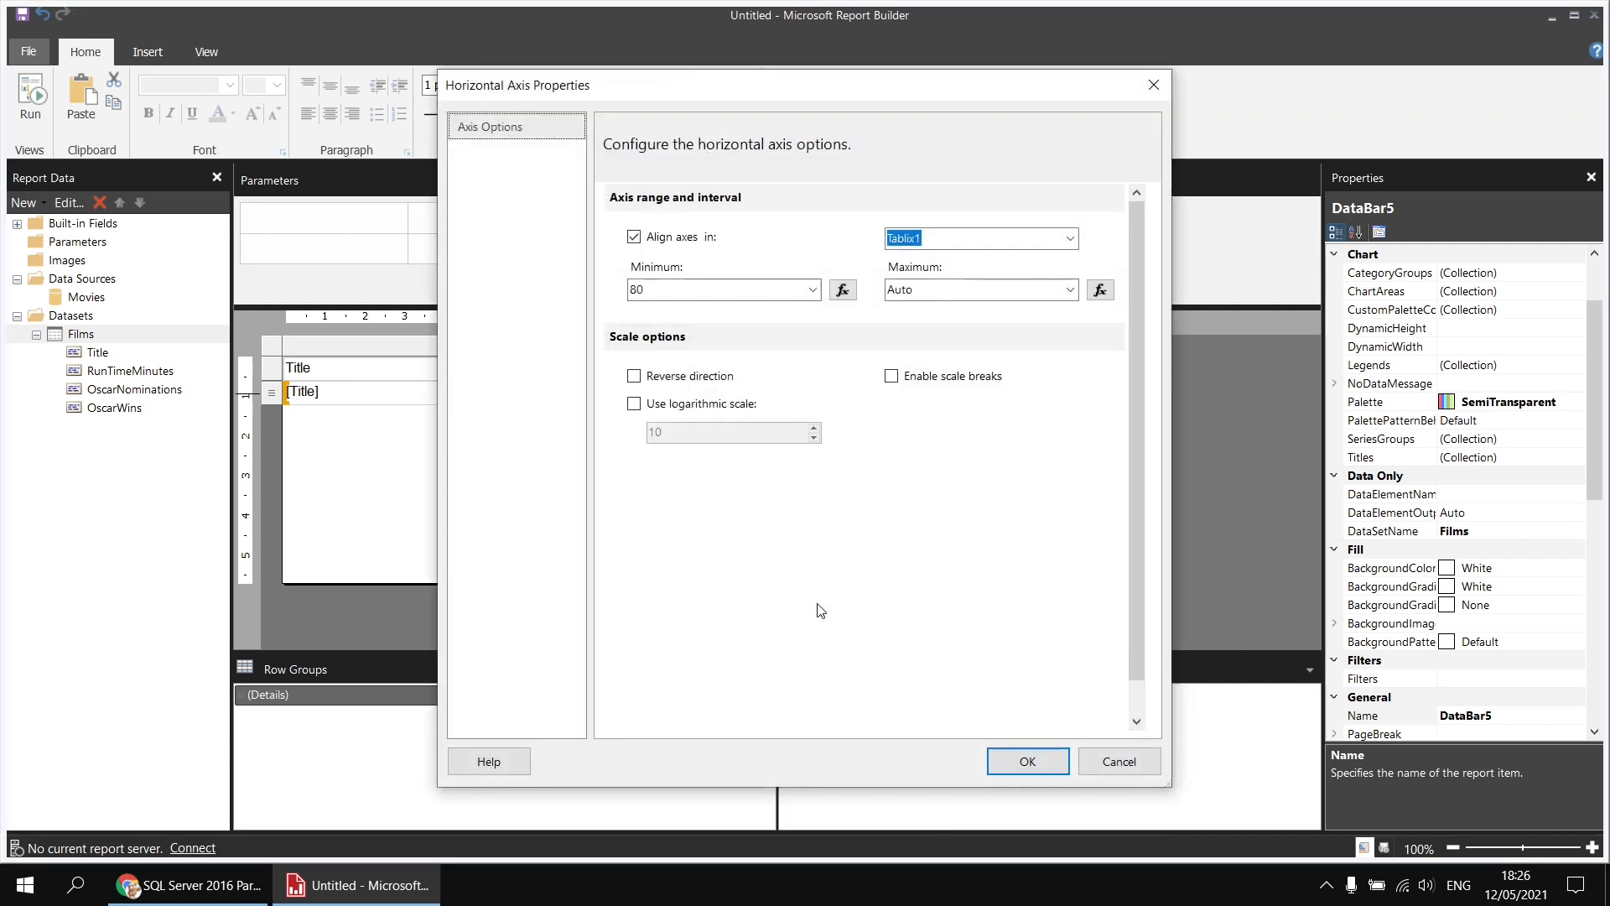
left_click(640, 289)
type("80")
double_click(640, 289)
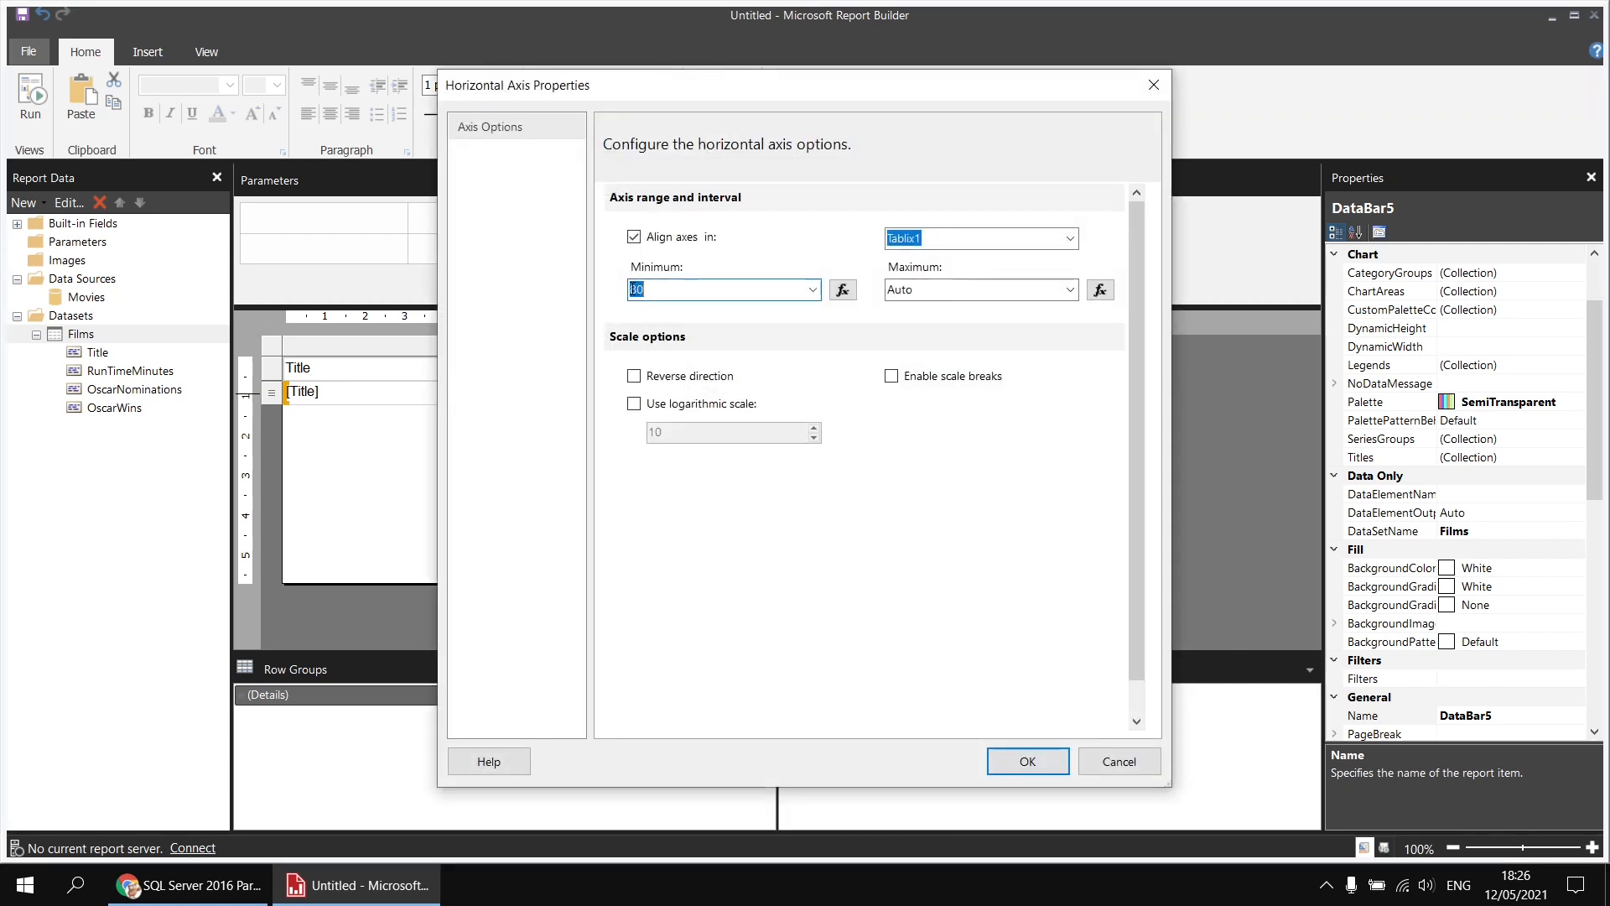
type("0")
left_click(1037, 762)
Preview the report, examine the run time bar lengths and labels across the pages, and return to the design.
left_click(43, 101)
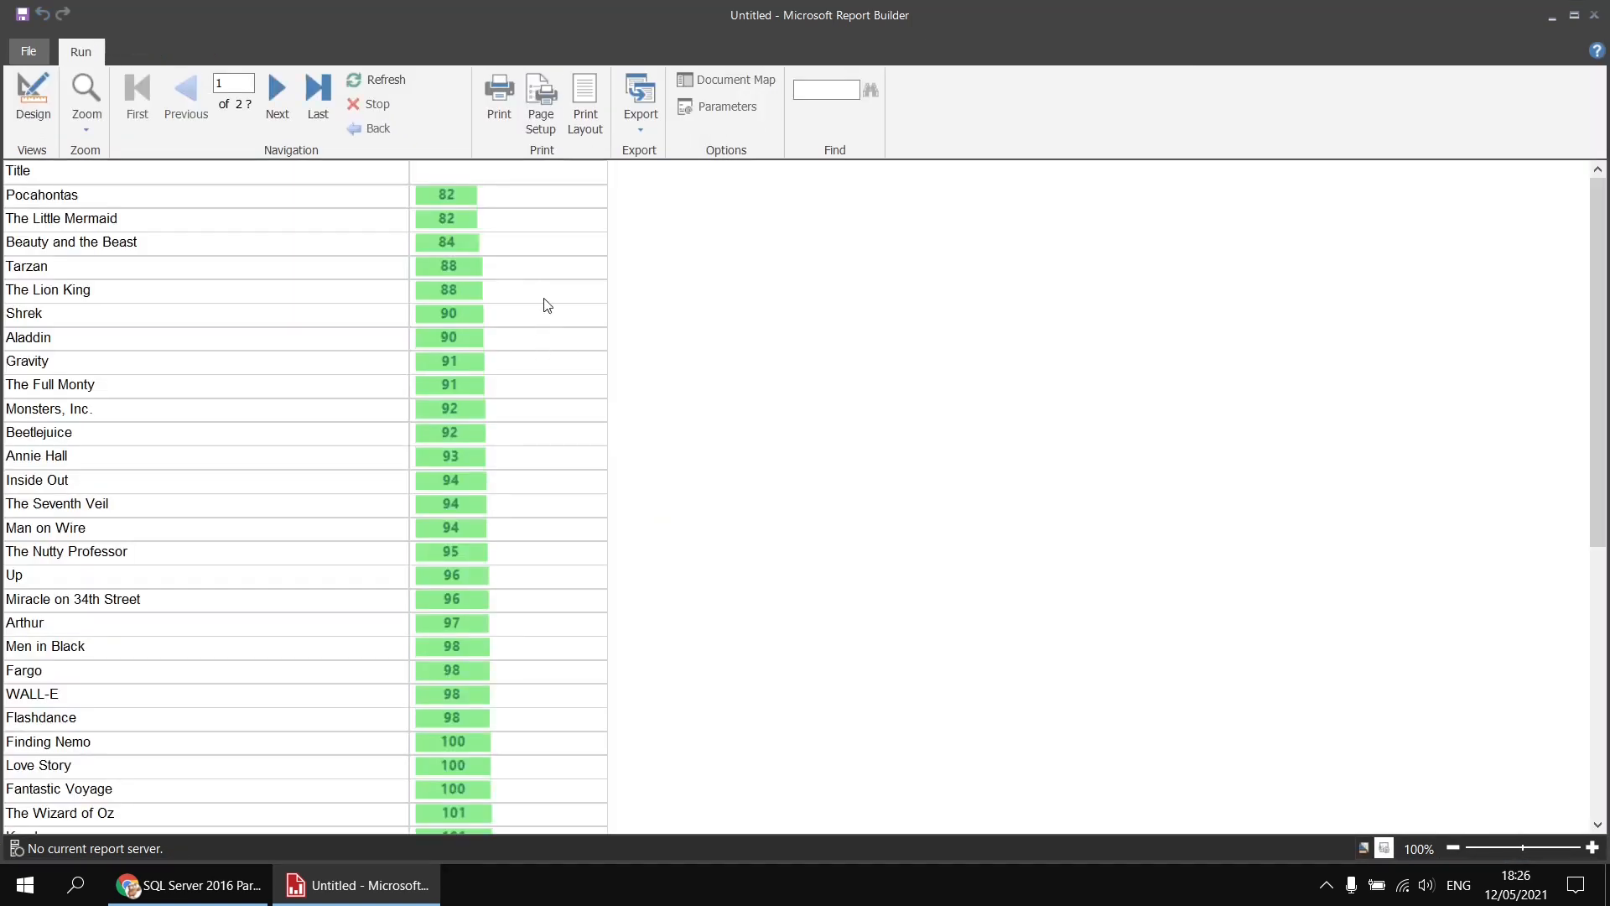
scroll(551, 349, "down", 15)
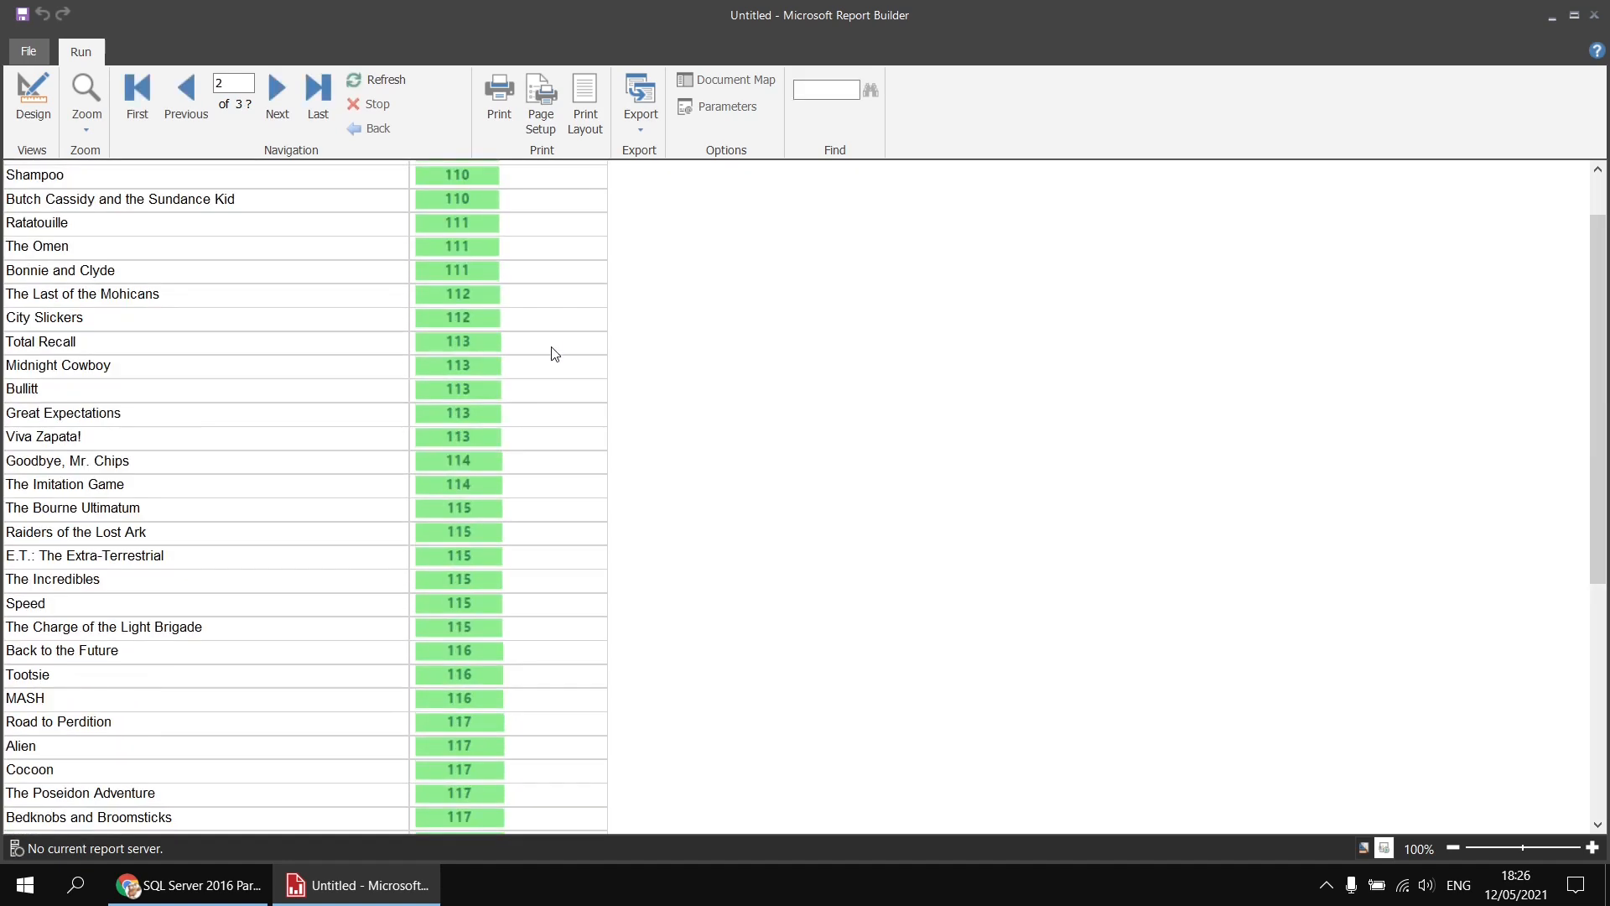
scroll(555, 353, "up", 10)
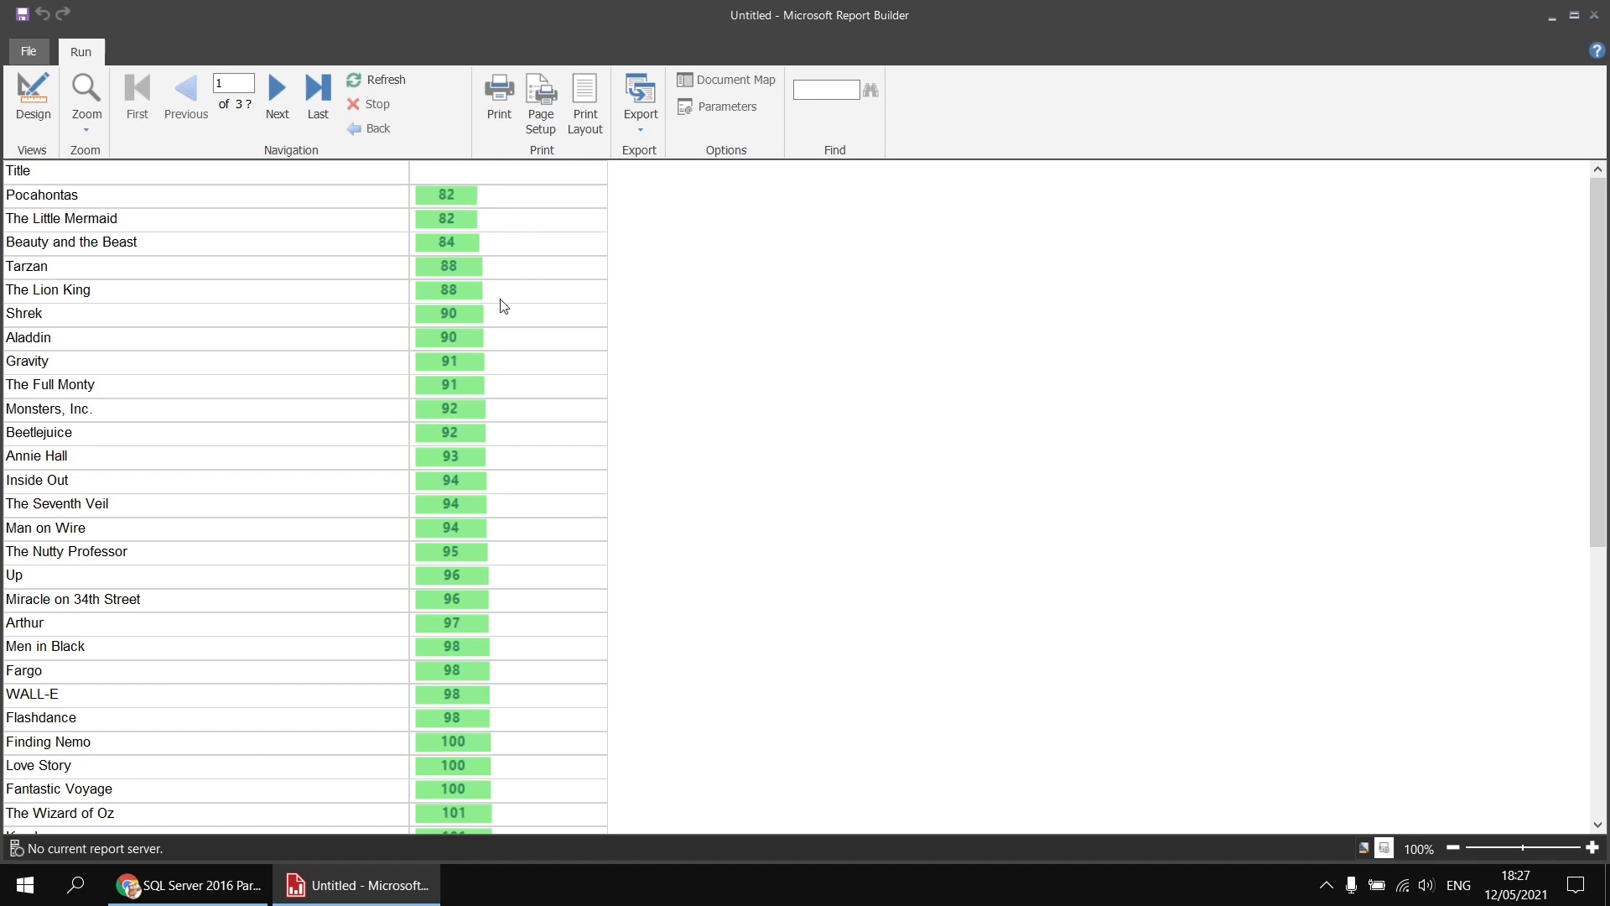
left_click(34, 99)
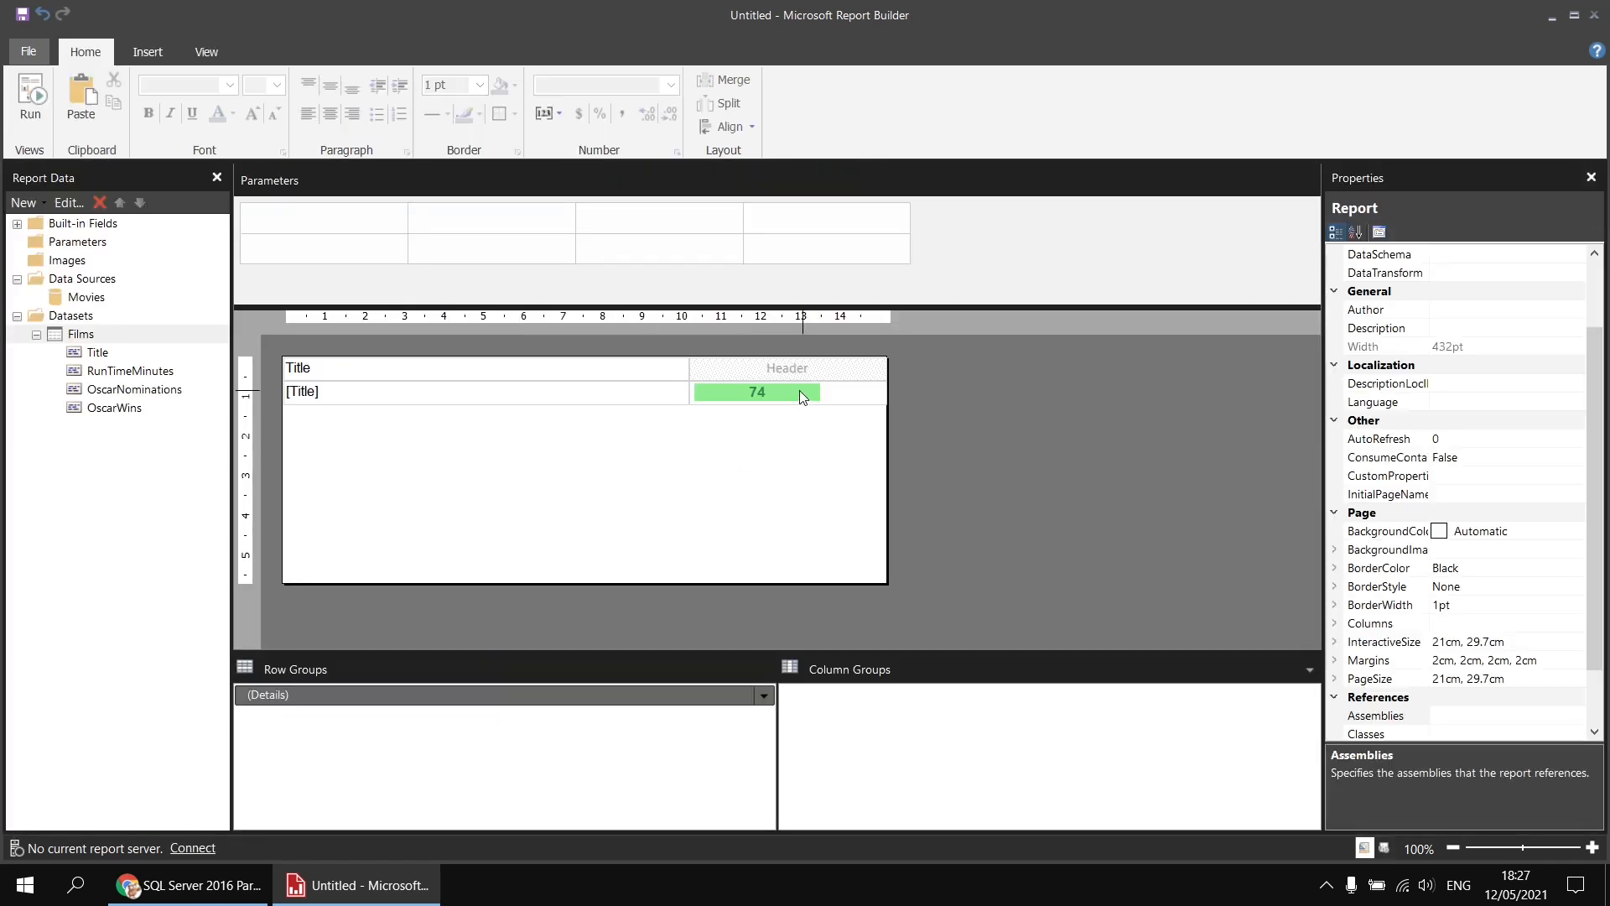
Try the Wedge DrawingStyle in the custom attributes of the RunTimeMinutes series.
left_click(792, 396)
left_click(792, 399)
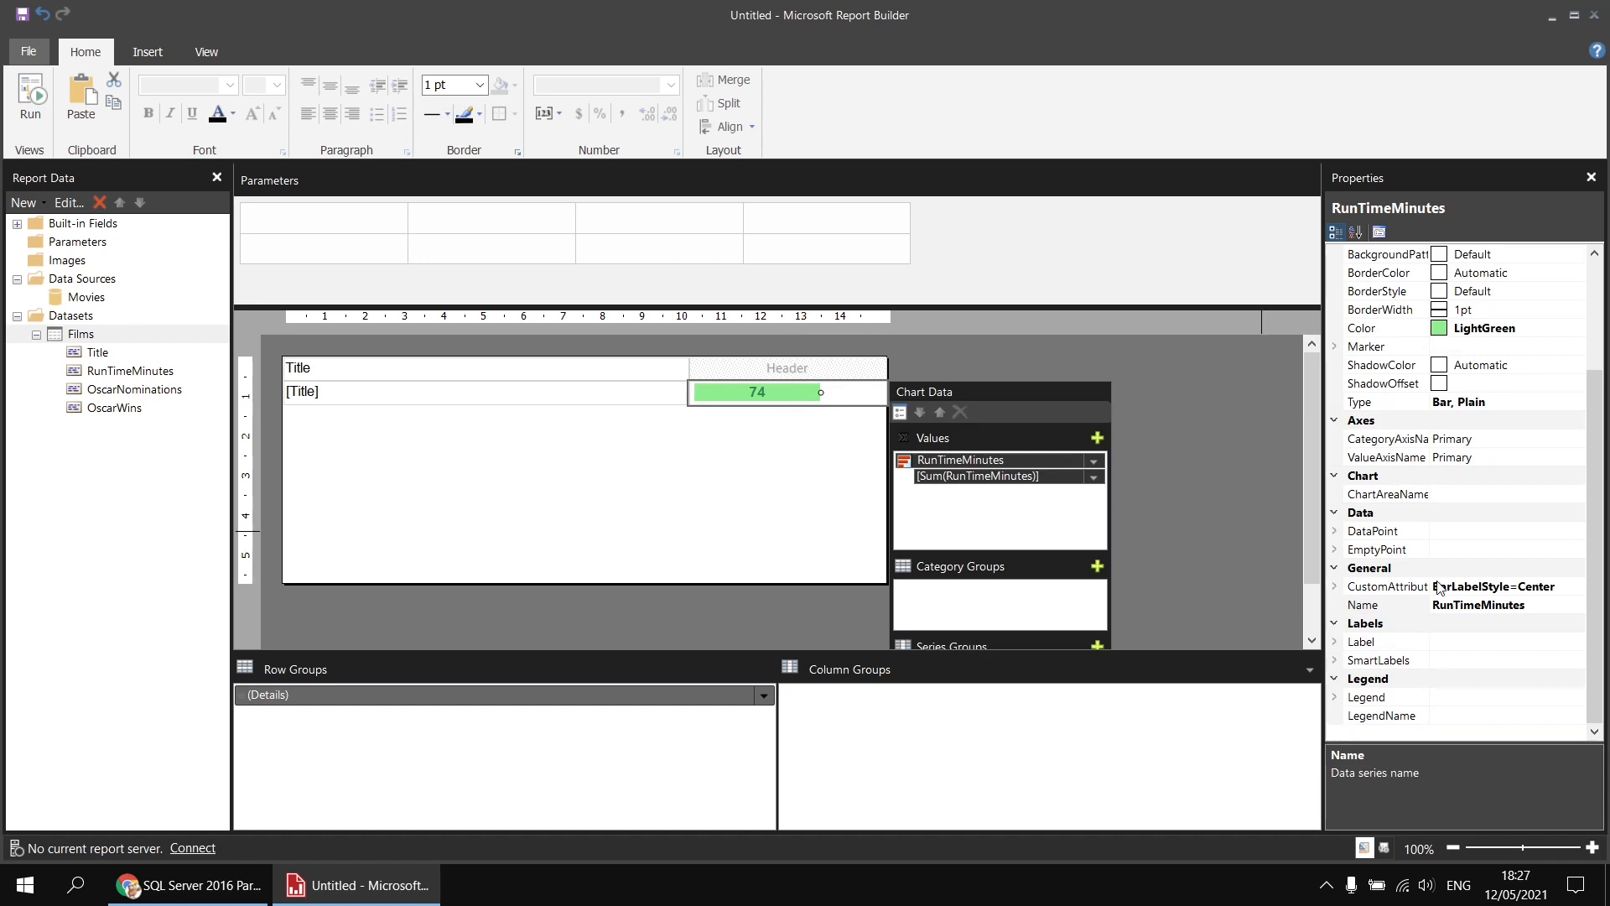
left_click(1390, 587)
left_click(1334, 586)
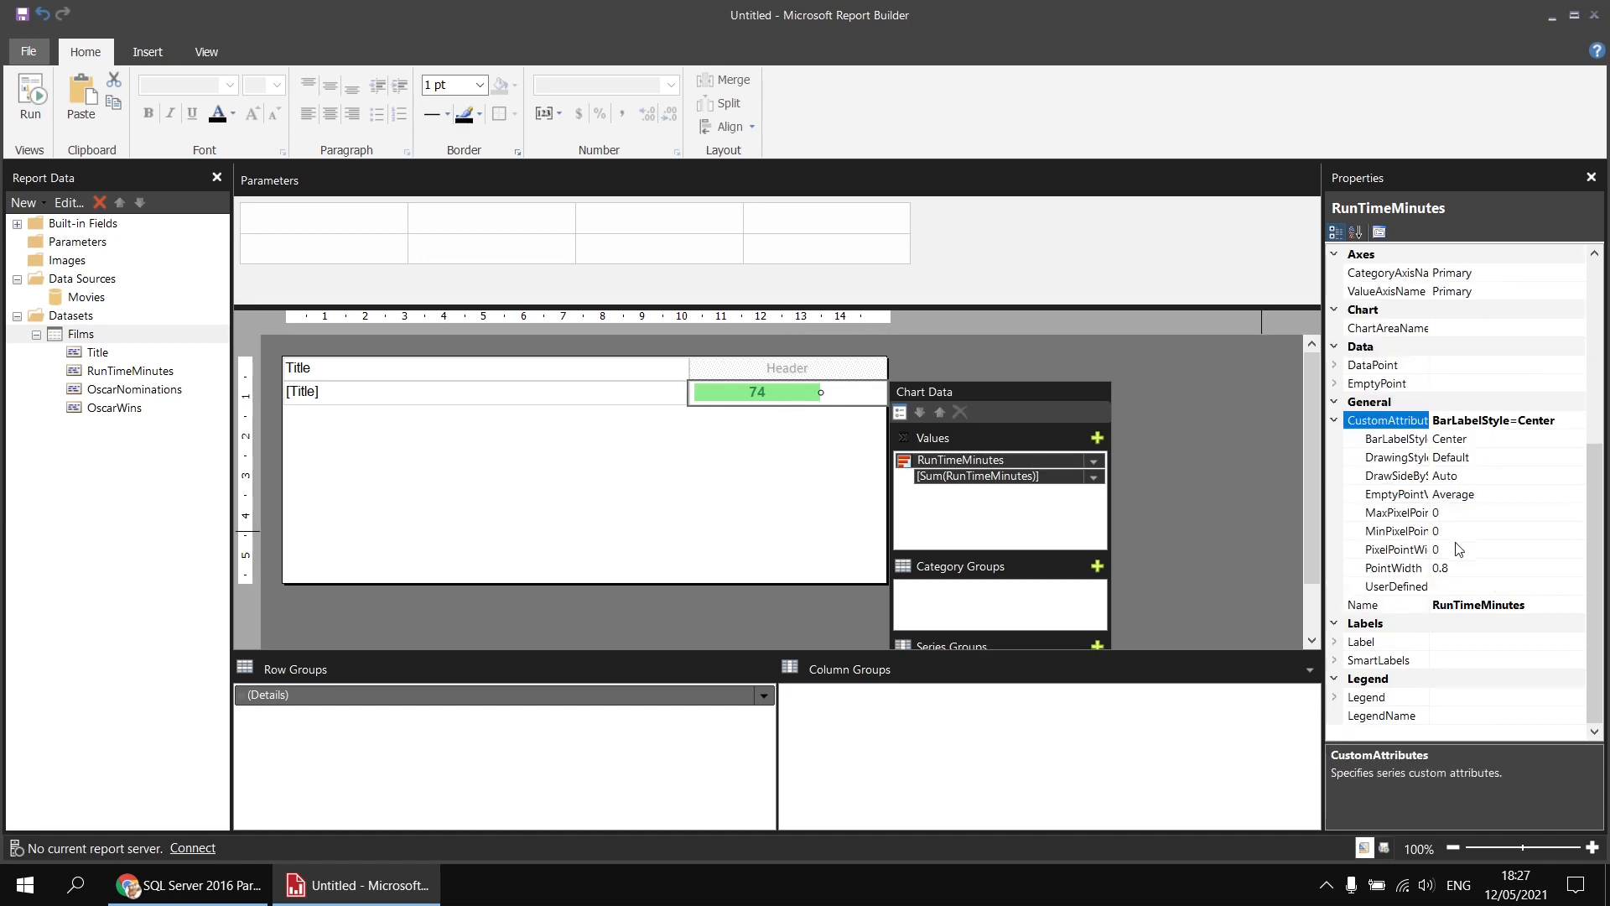
left_click_drag(1429, 466, 1447, 462)
left_click(1435, 459)
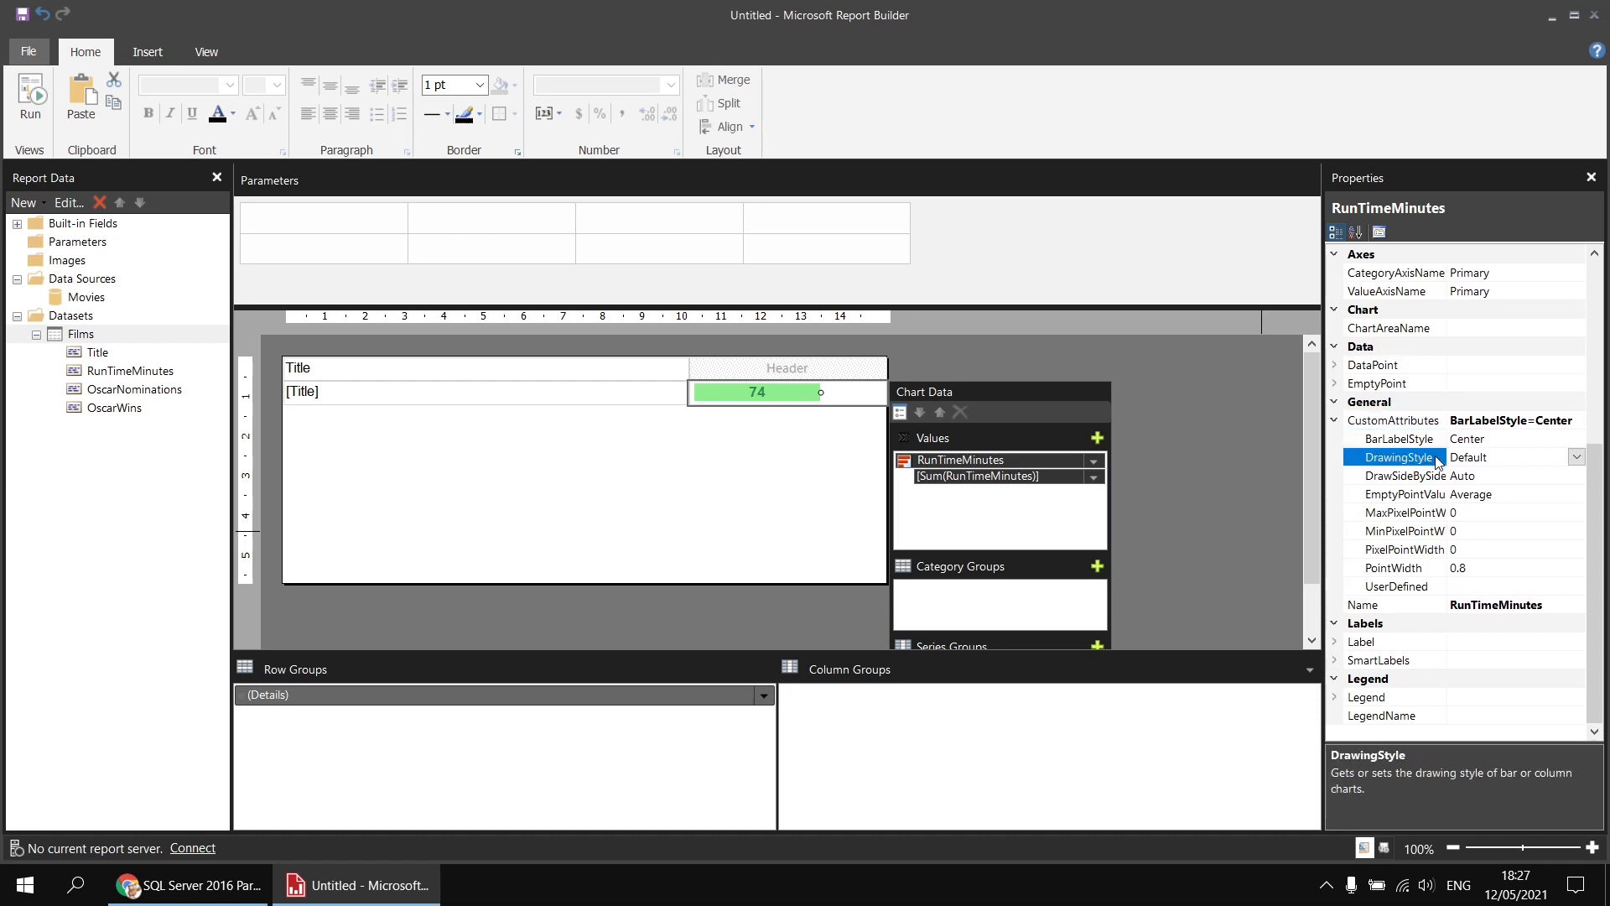
left_click(1576, 457)
left_click(1576, 523)
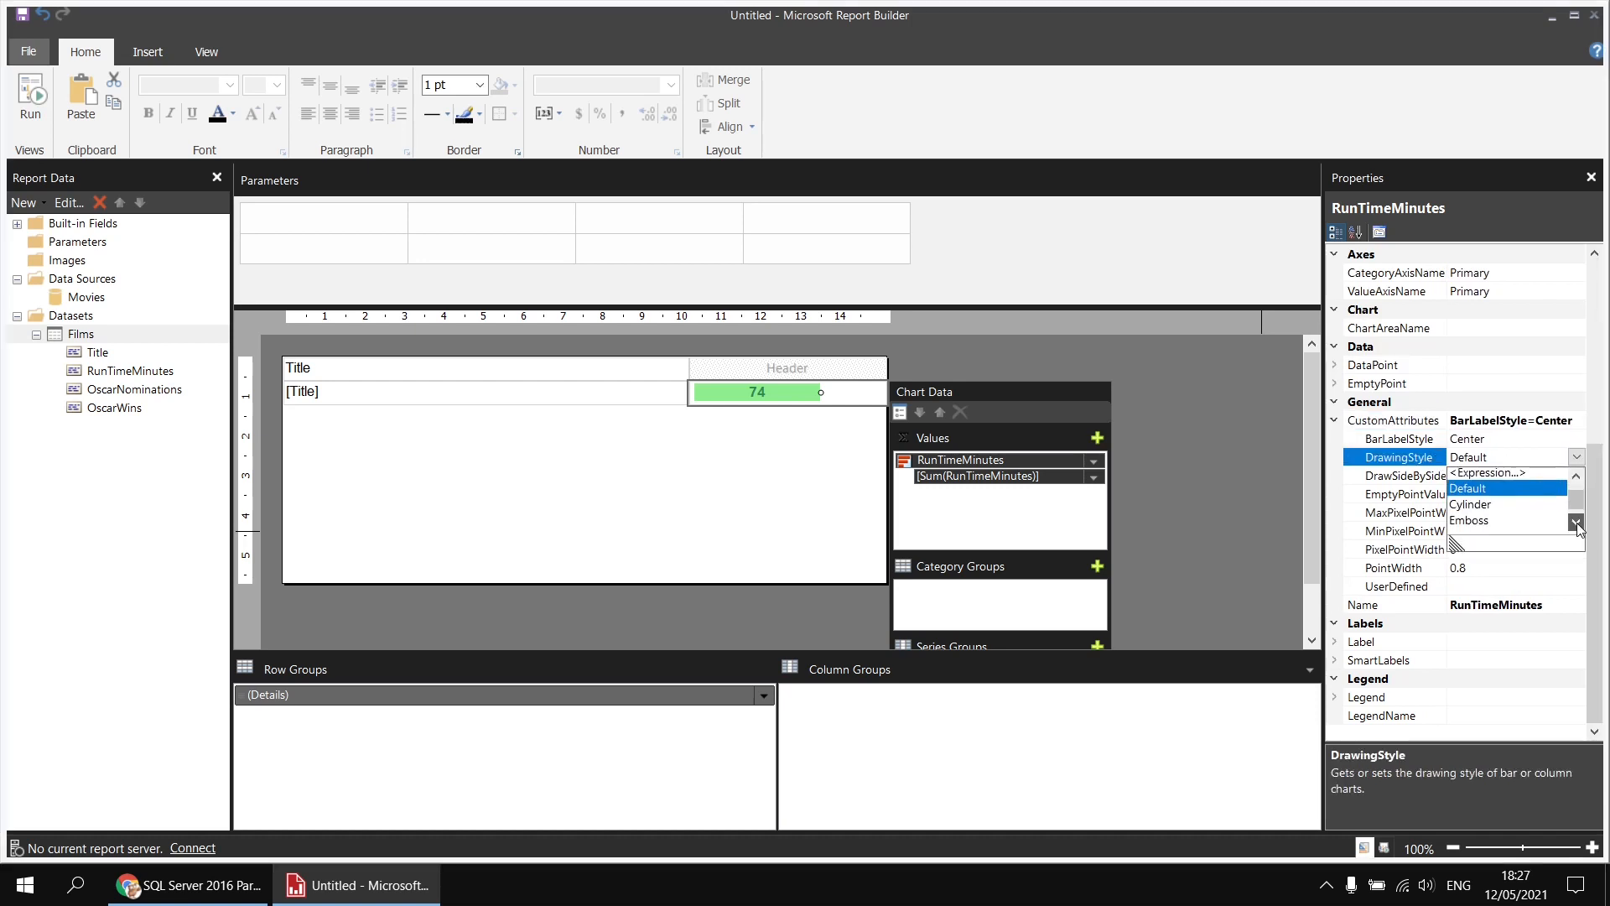
left_click(1575, 523)
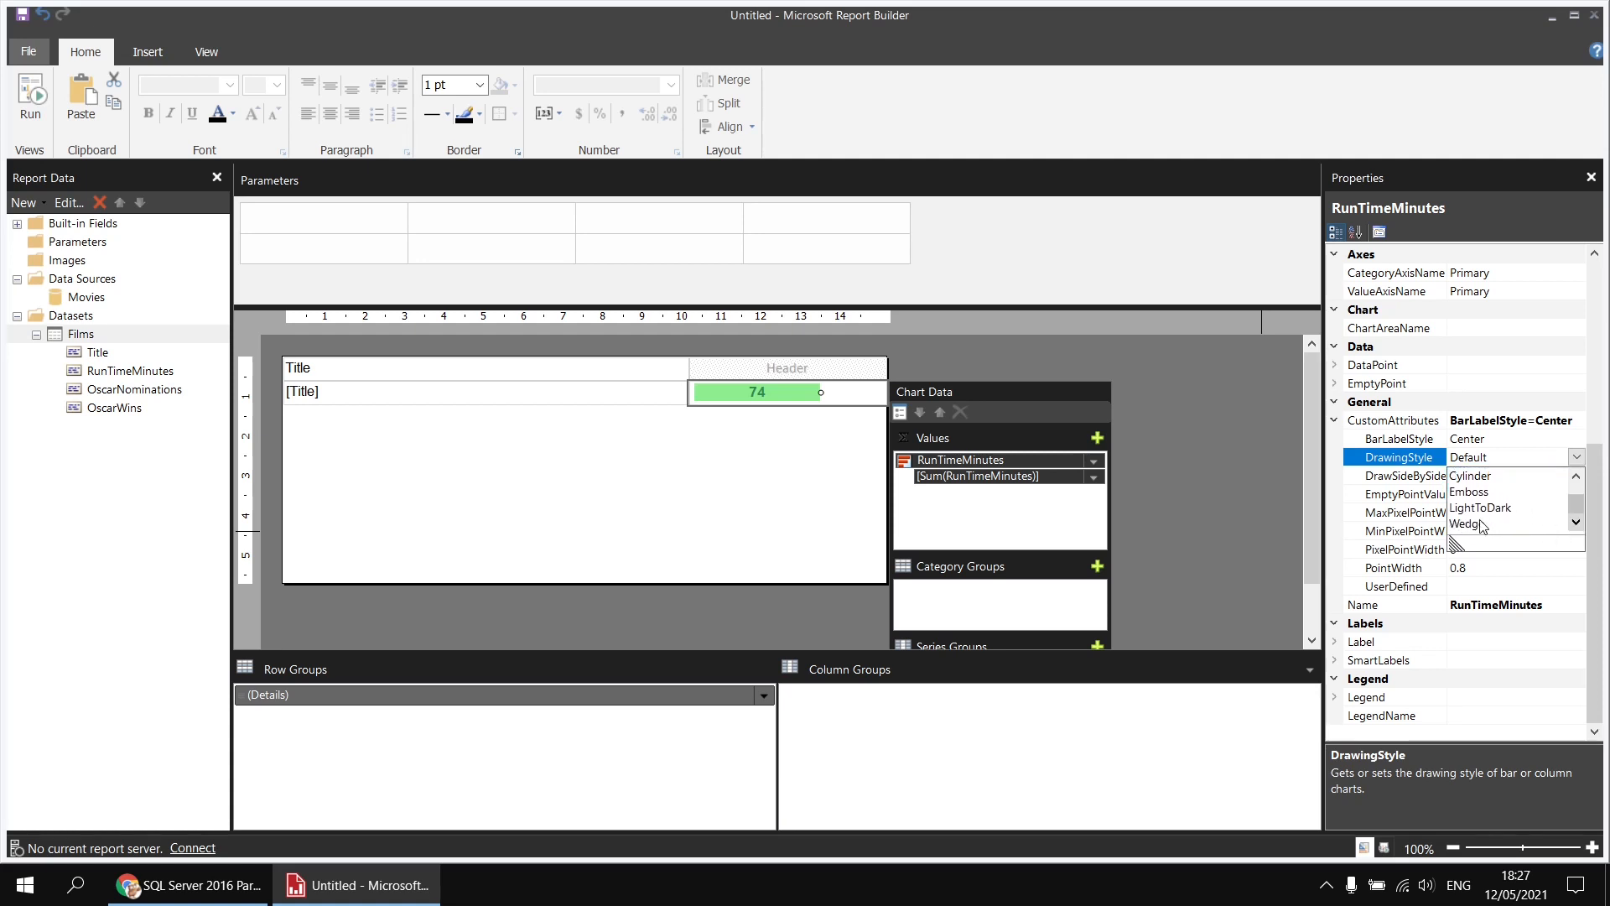
left_click(1484, 524)
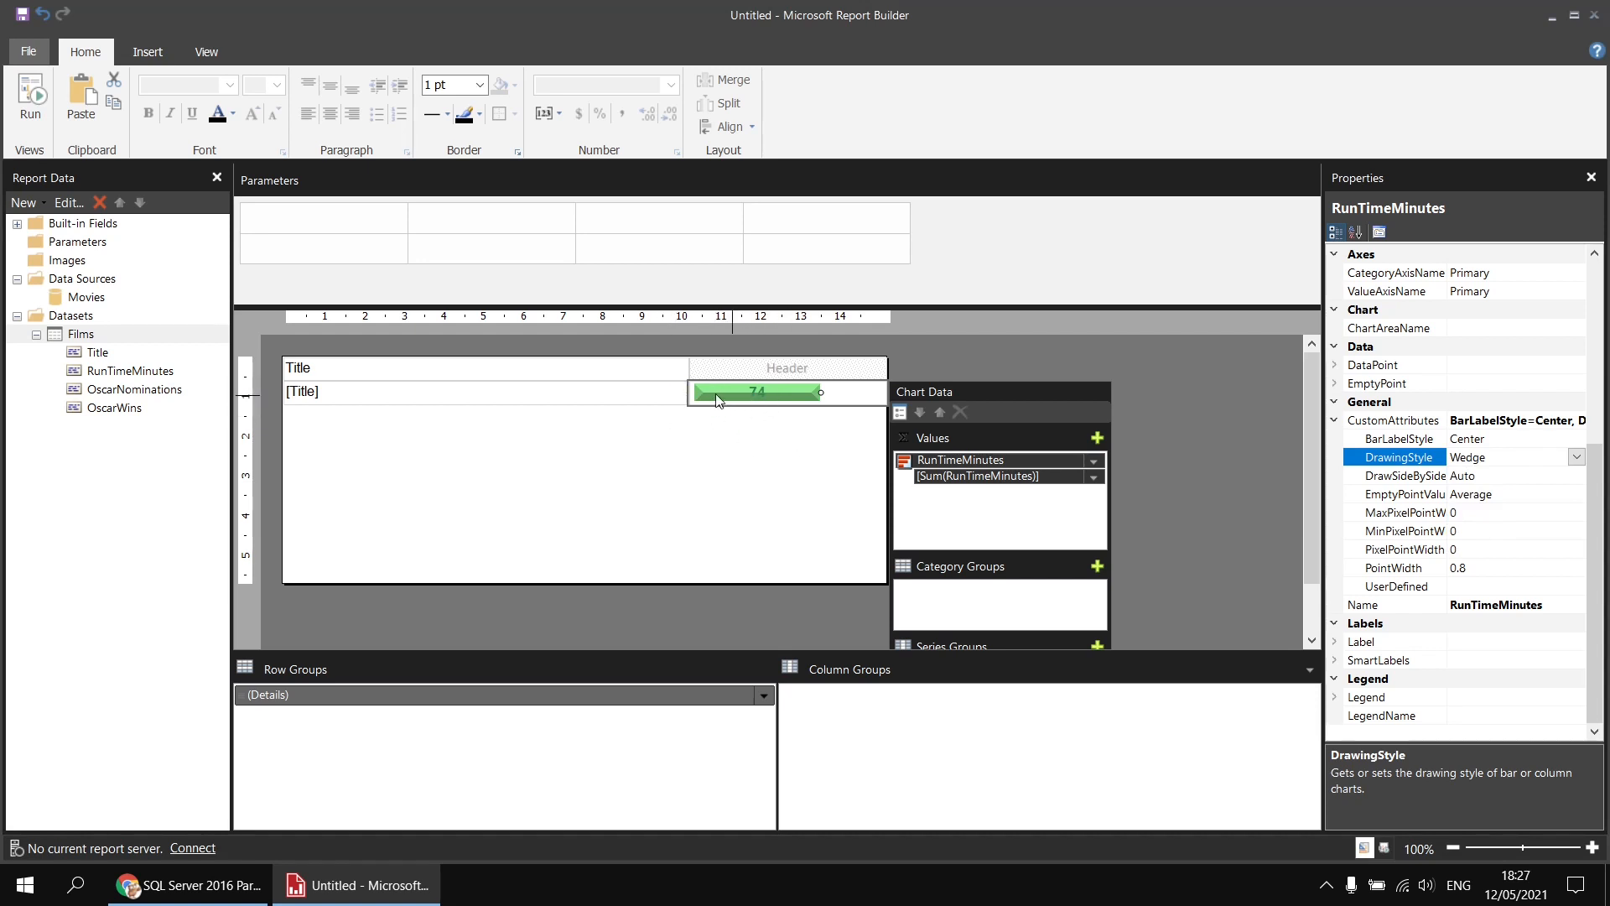
Try the Emboss, Cylinder and LightToDark drawing styles on the RunTimeMinutes series and restore the Default style.
left_click(1576, 457)
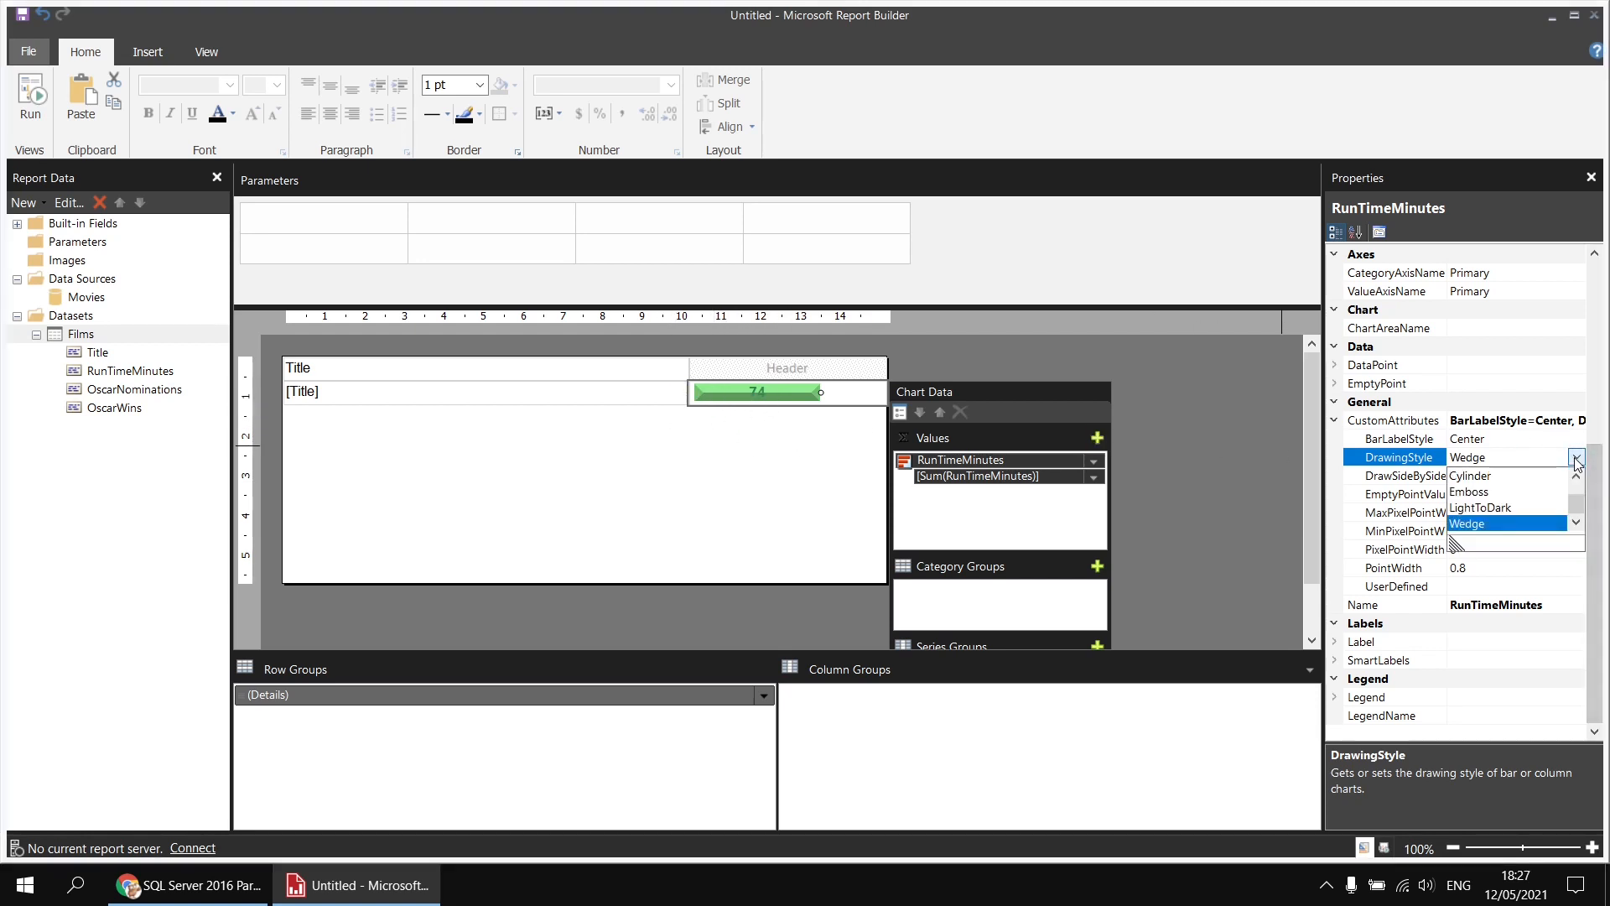
left_click(1488, 491)
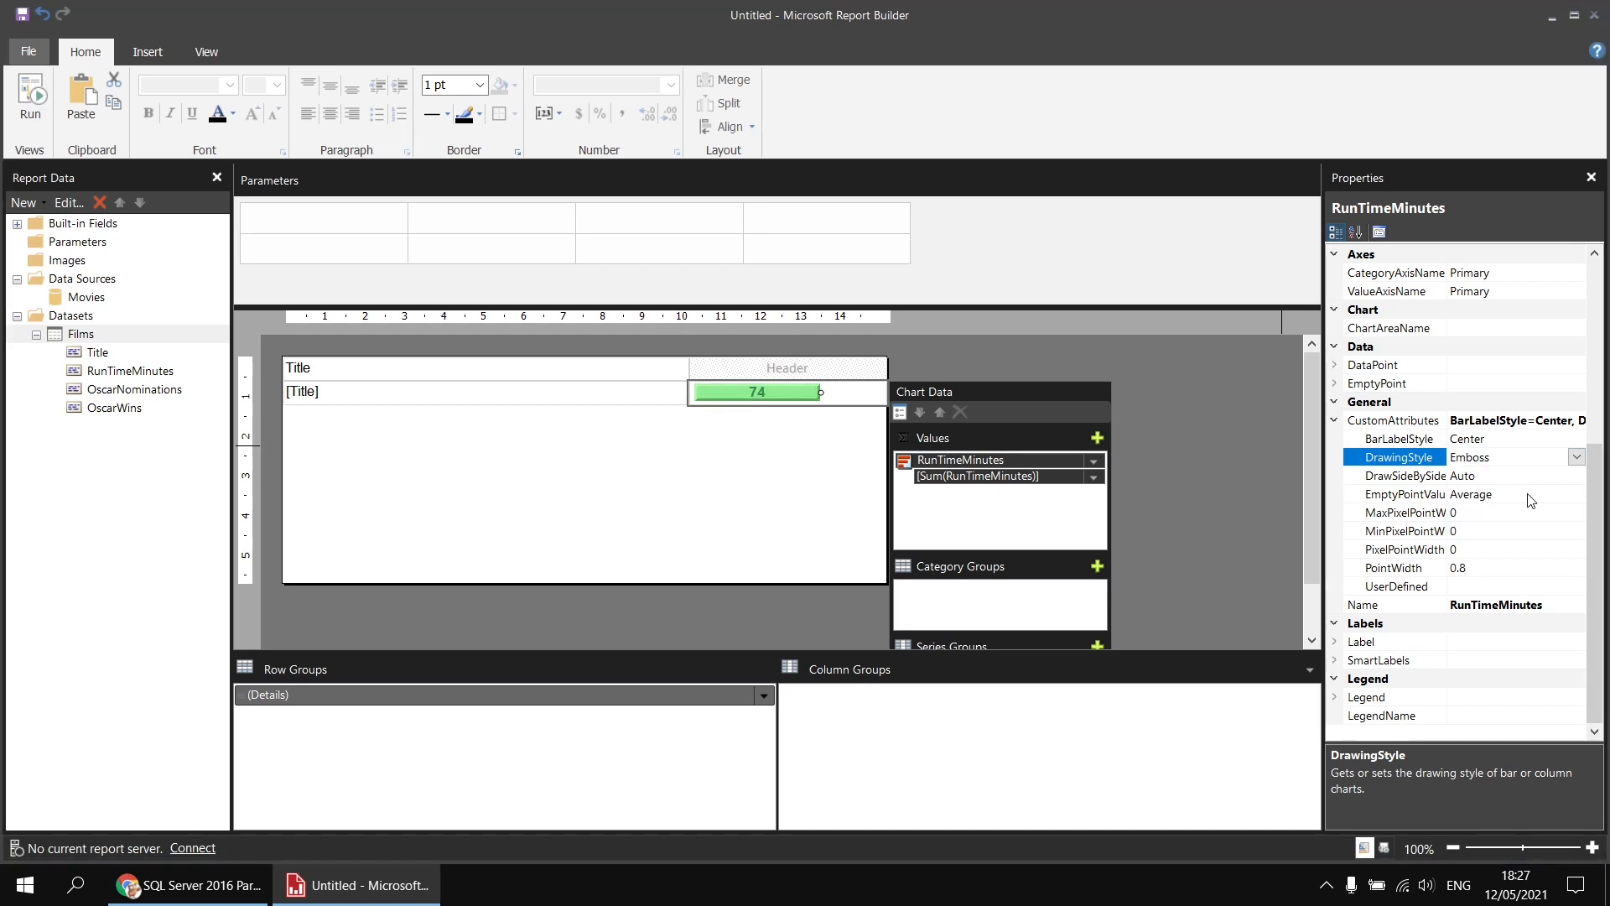
left_click(1576, 457)
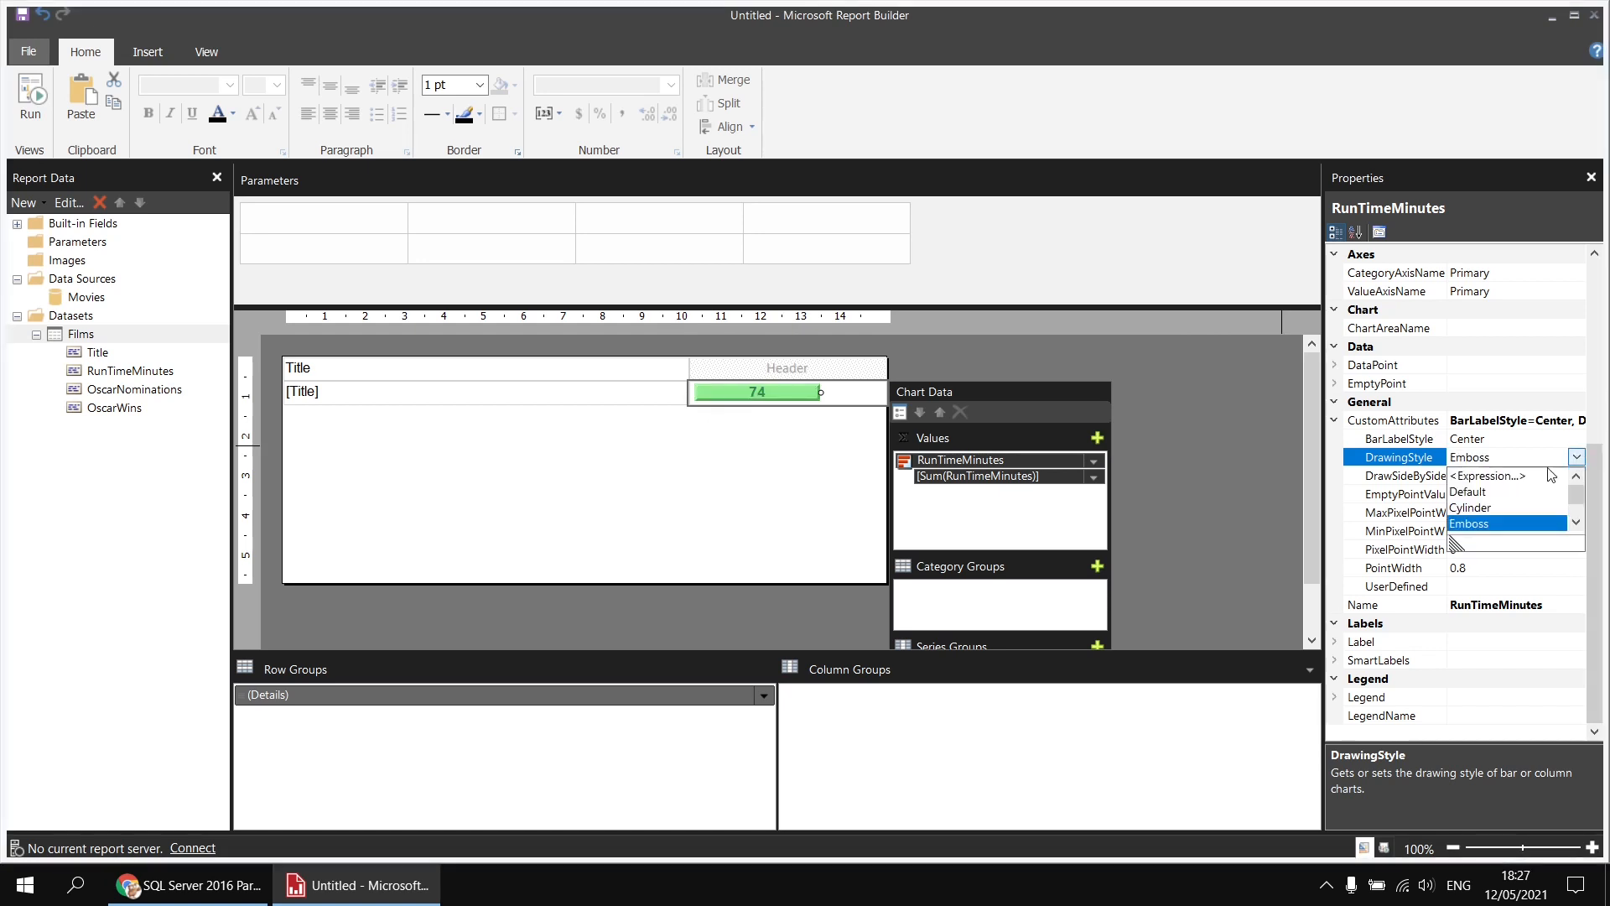
left_click(1482, 508)
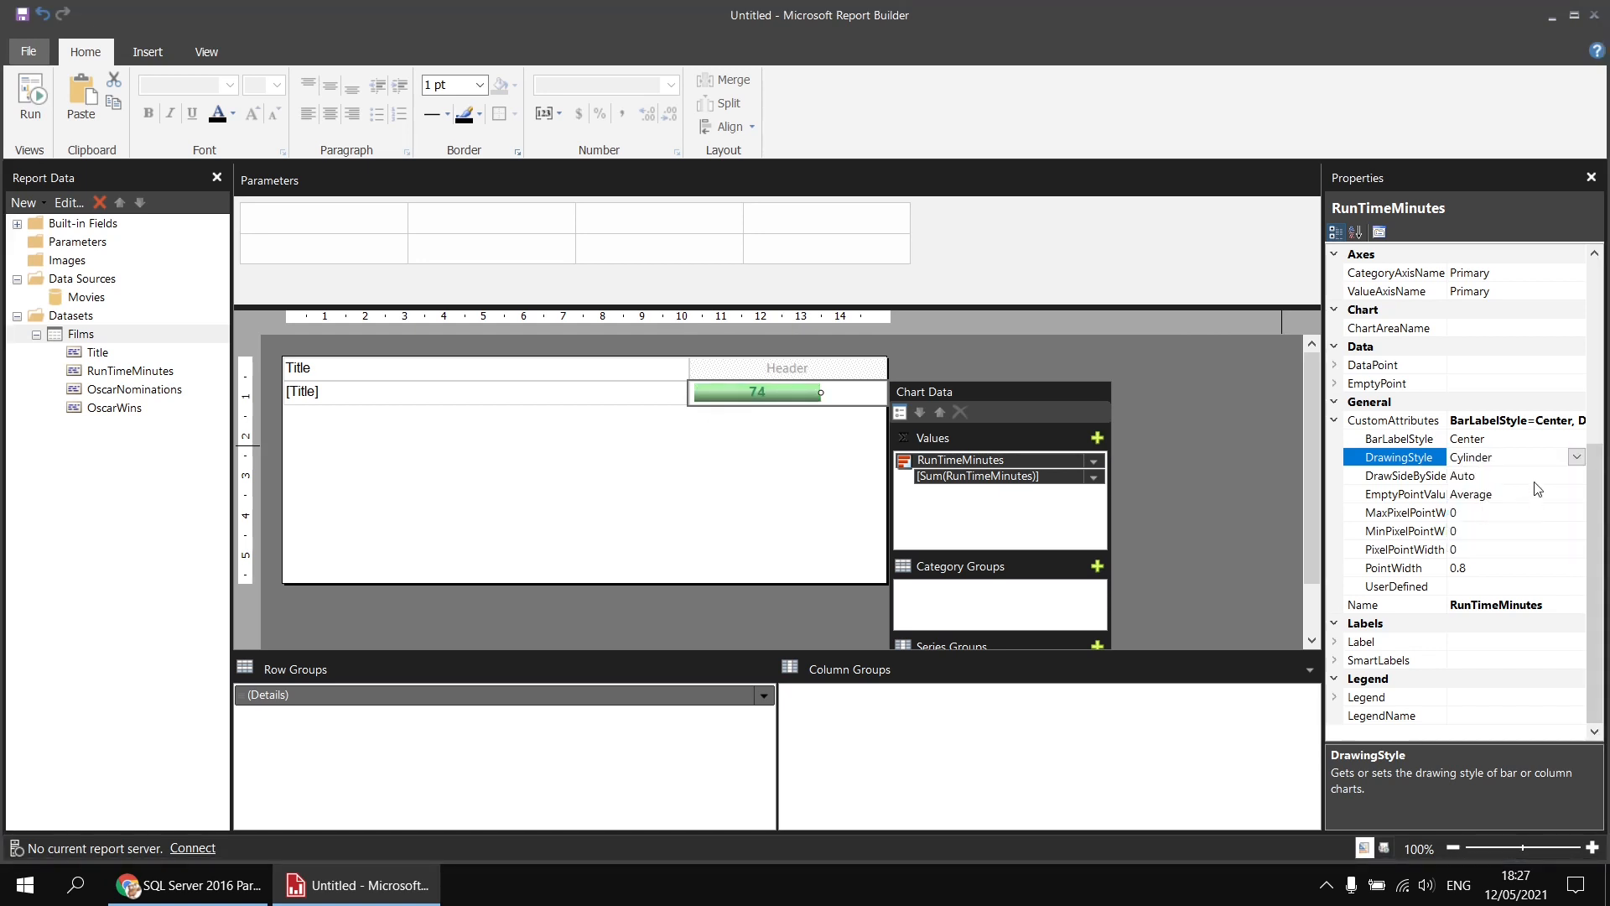
left_click(1577, 457)
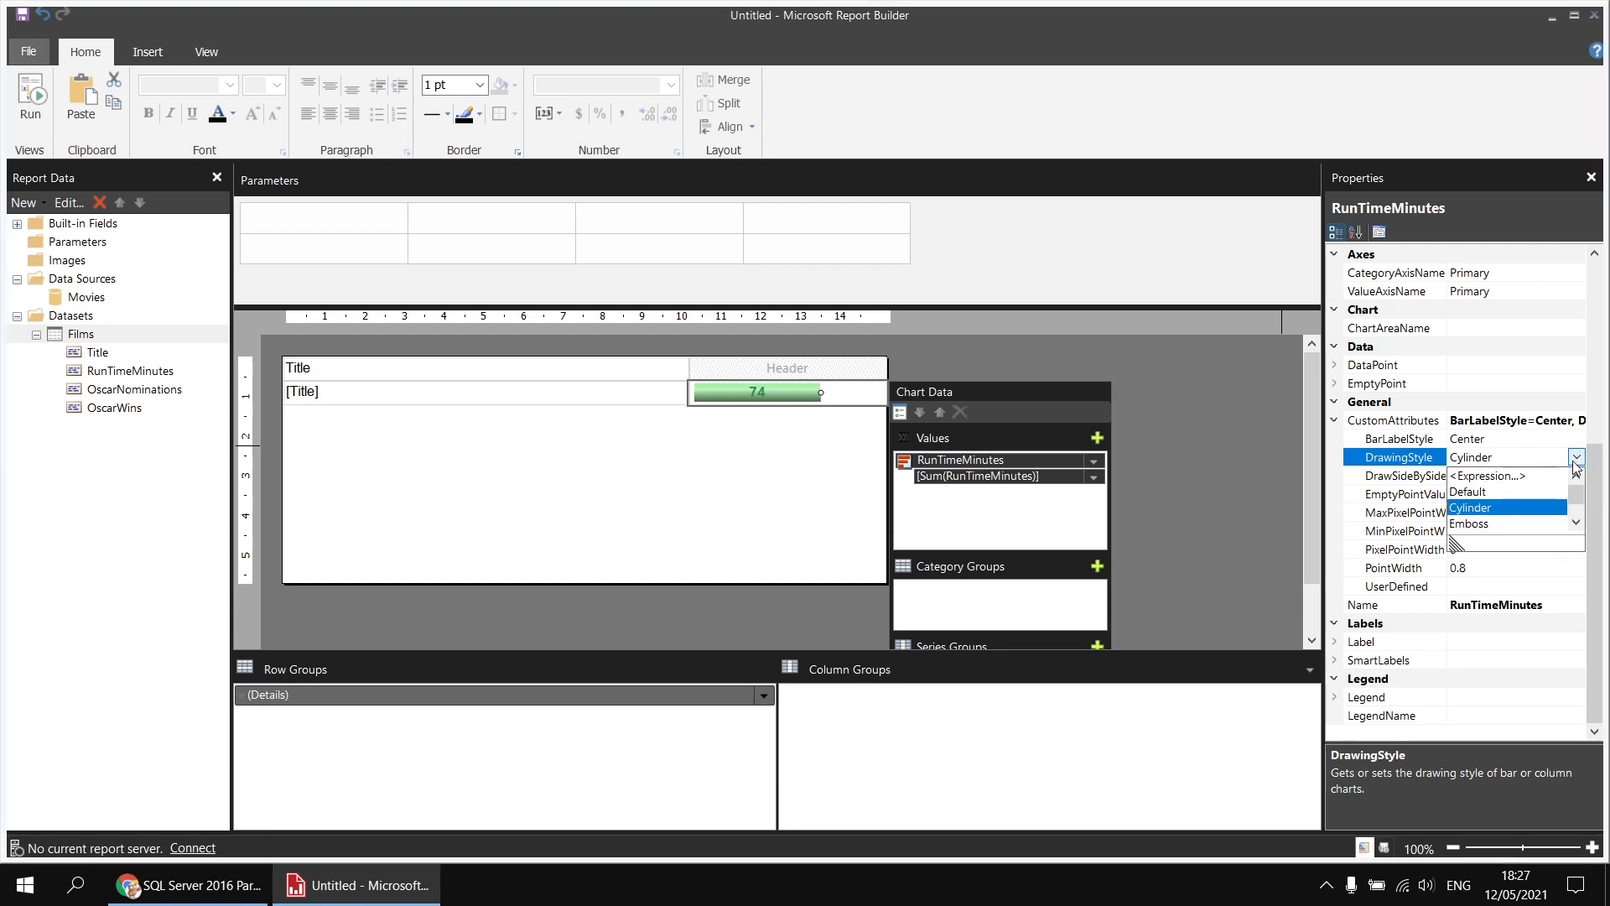
scroll(1482, 503, "down", 2)
left_click(1484, 511)
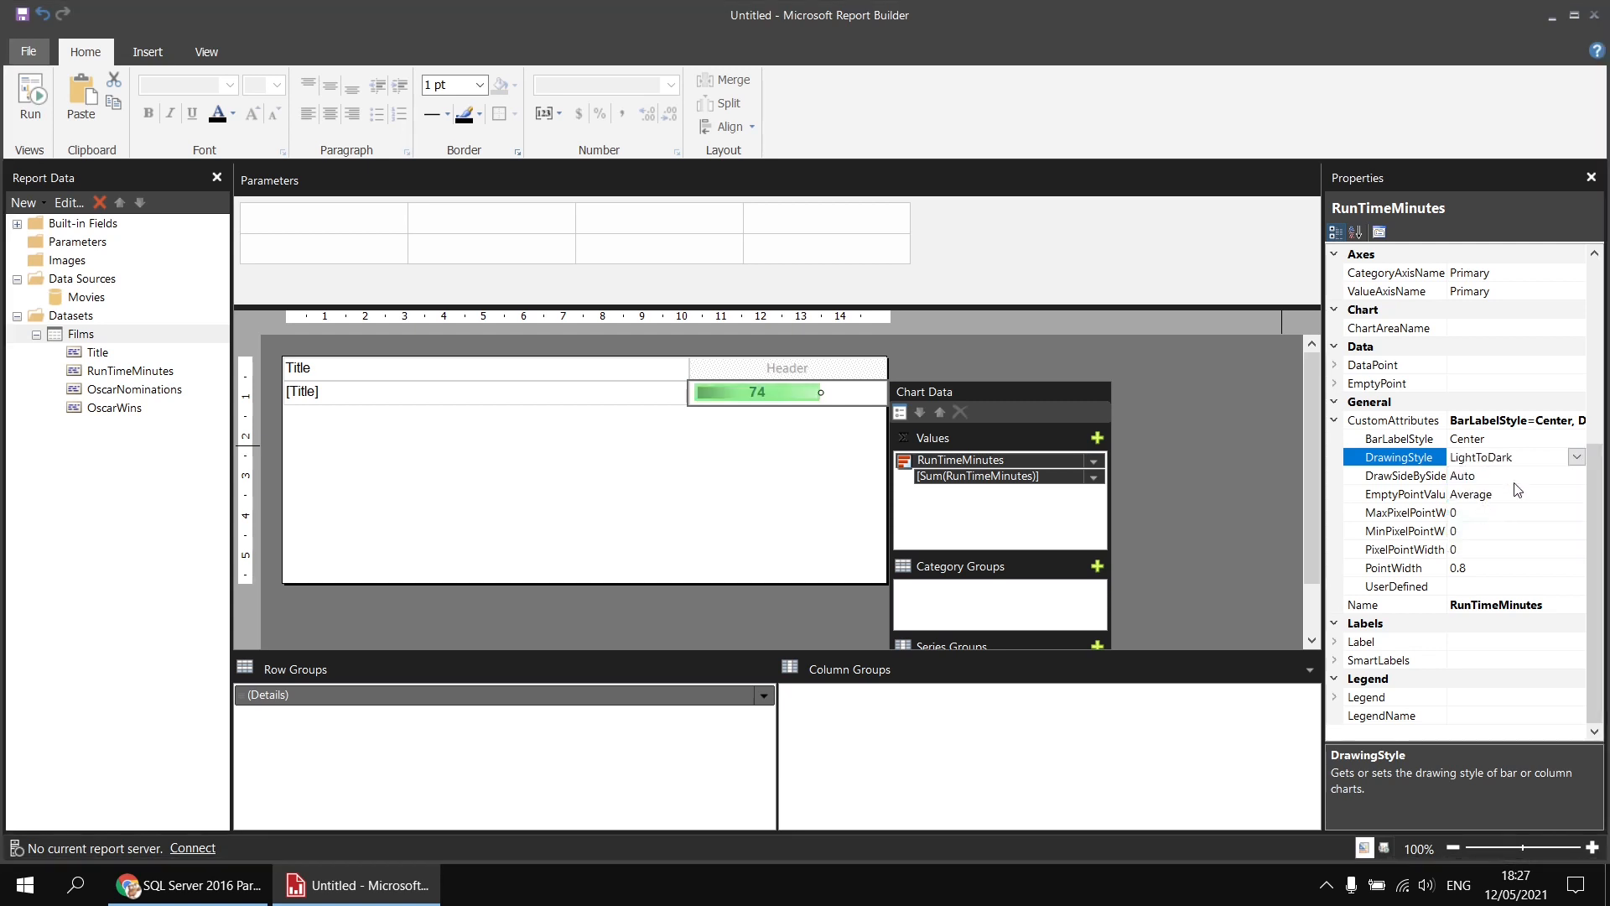
left_click(1577, 457)
left_click(1483, 476)
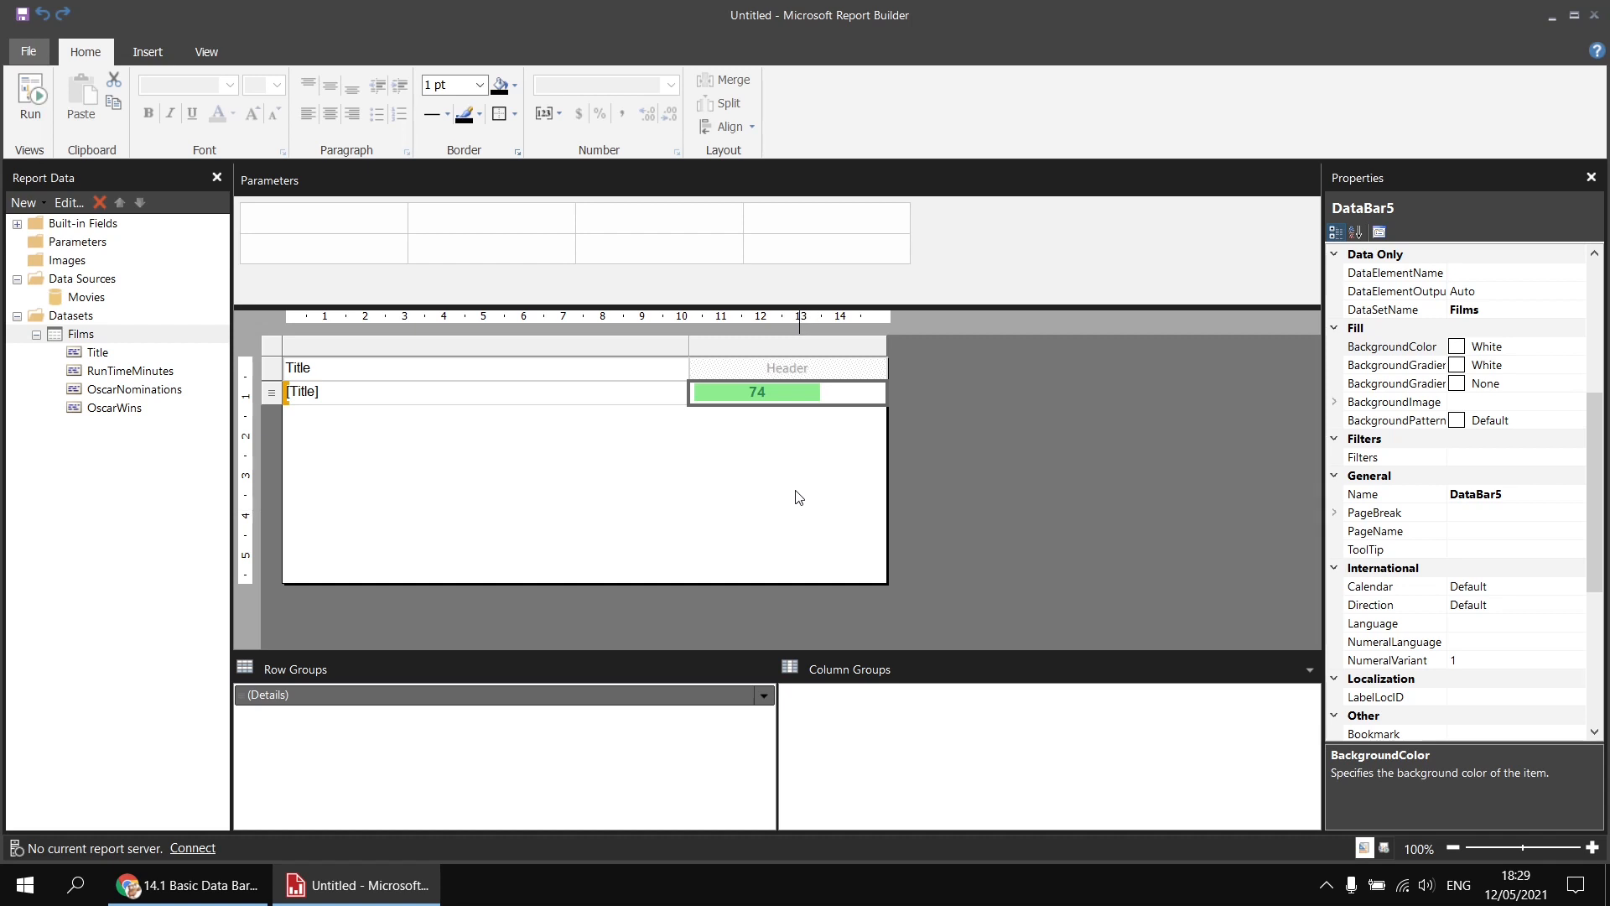
Insert a column to the right of the run time data bar and assign the OscarWins field to its detail cell.
right_click(818, 346)
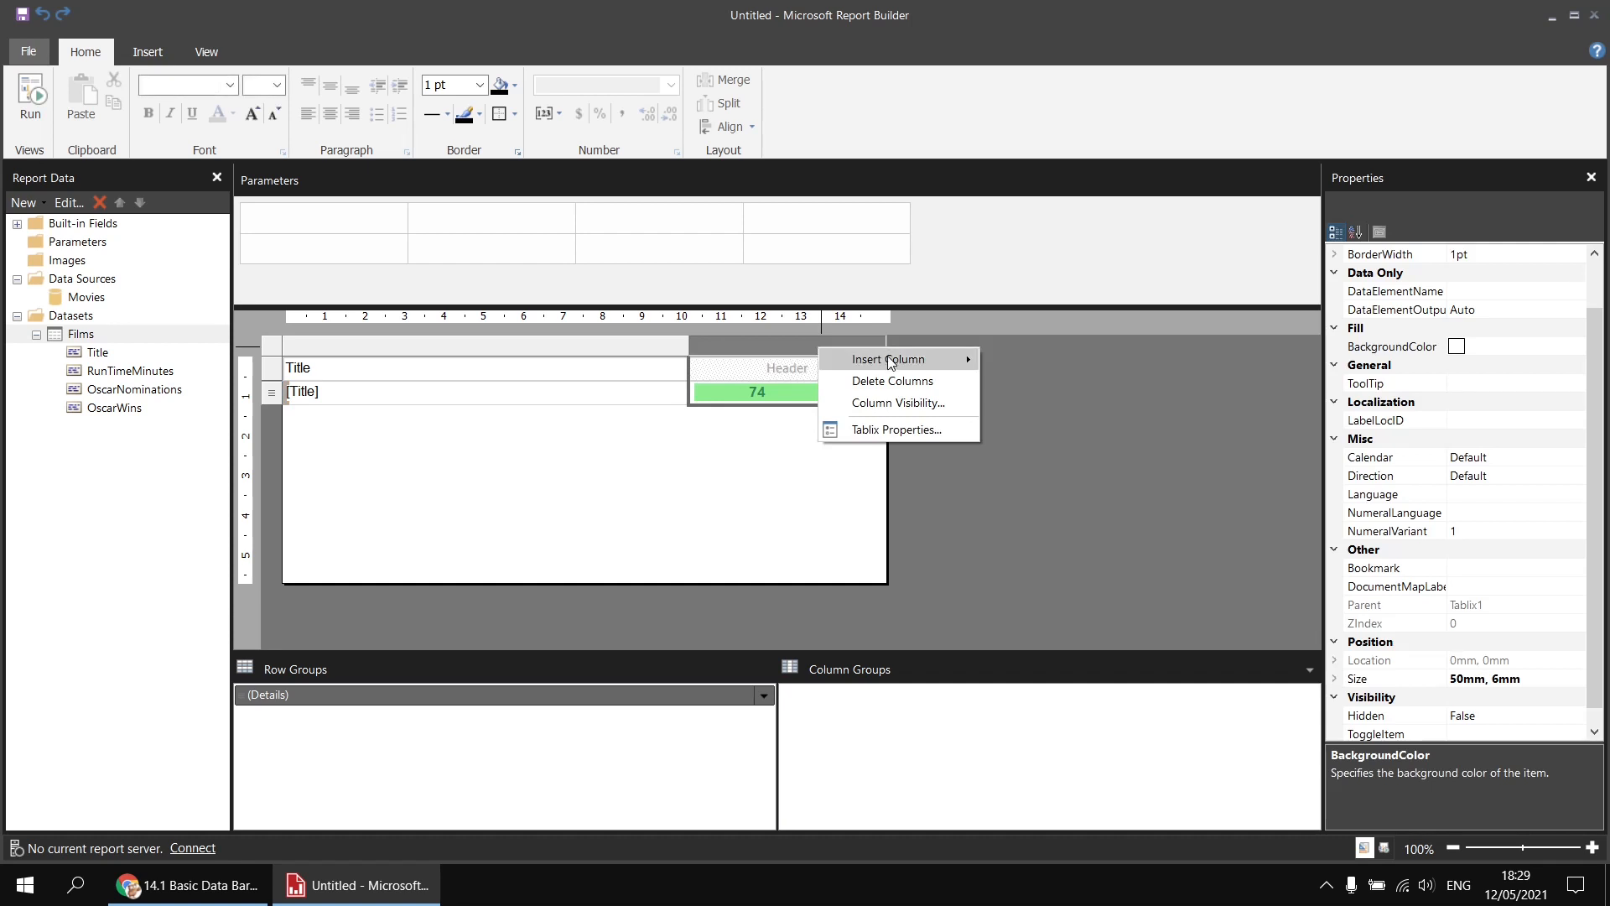
mouse_move(923, 359)
left_click(1029, 382)
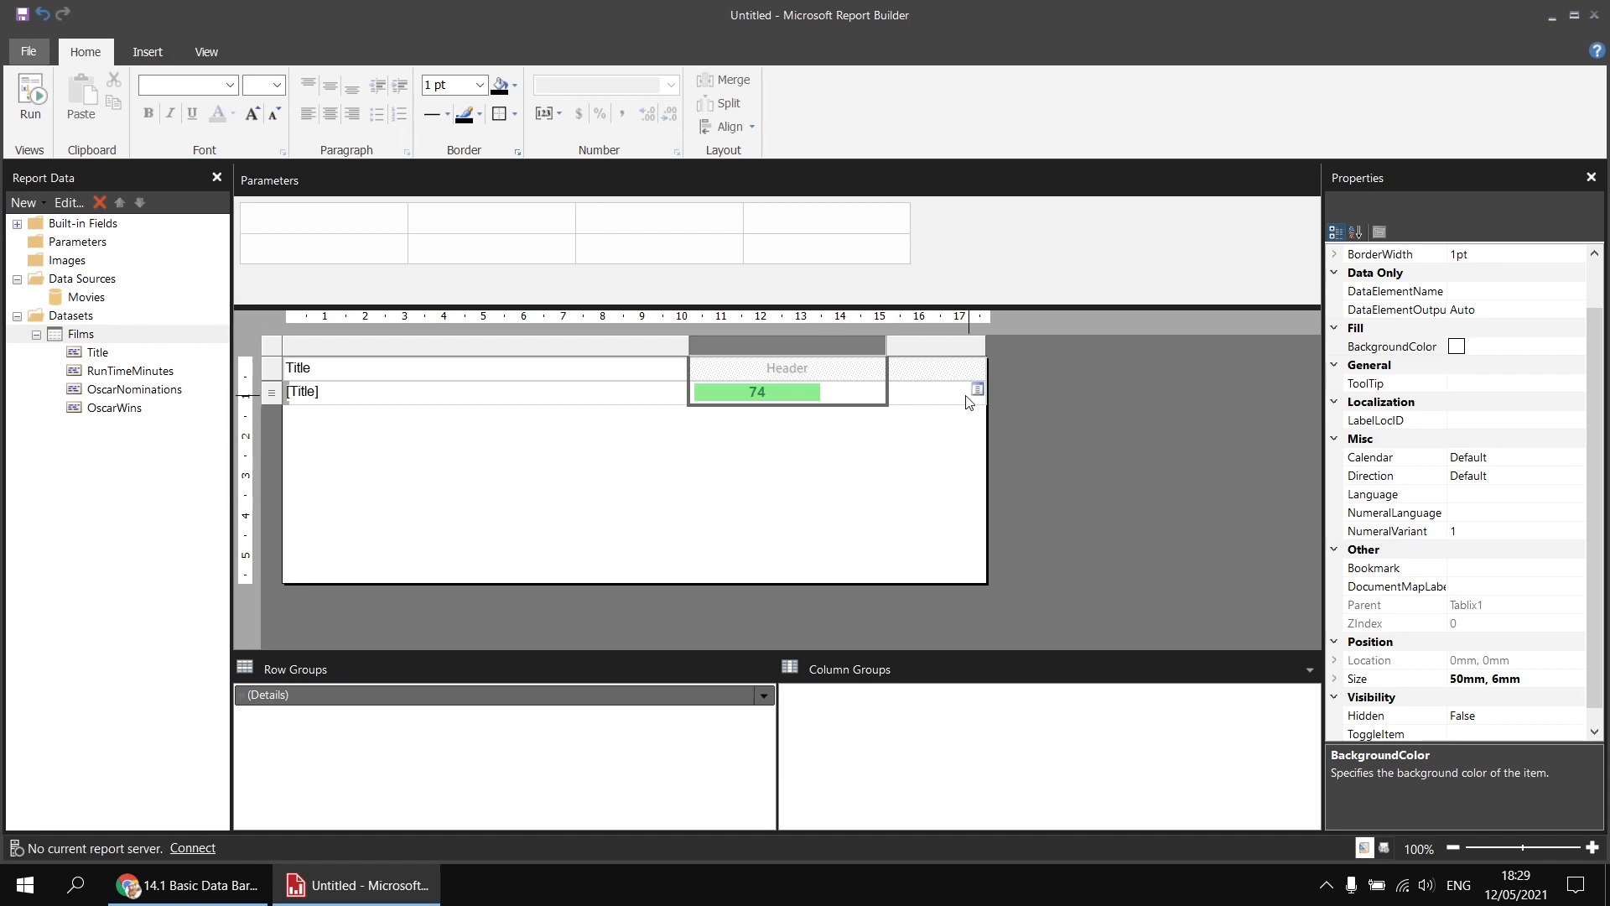
left_click(978, 391)
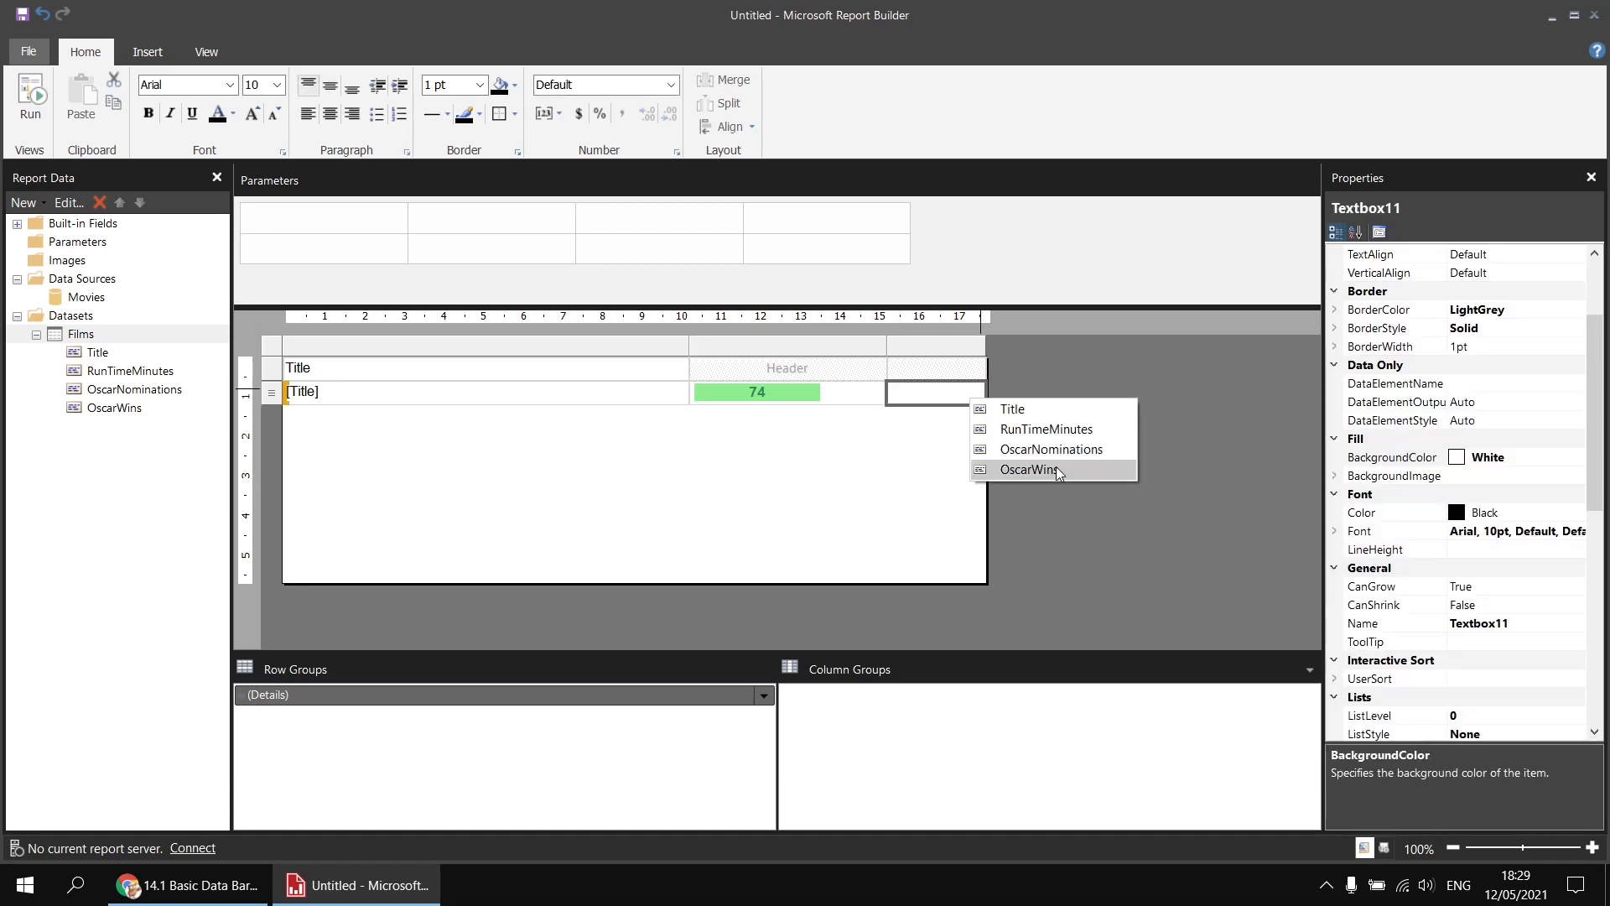
left_click(1049, 466)
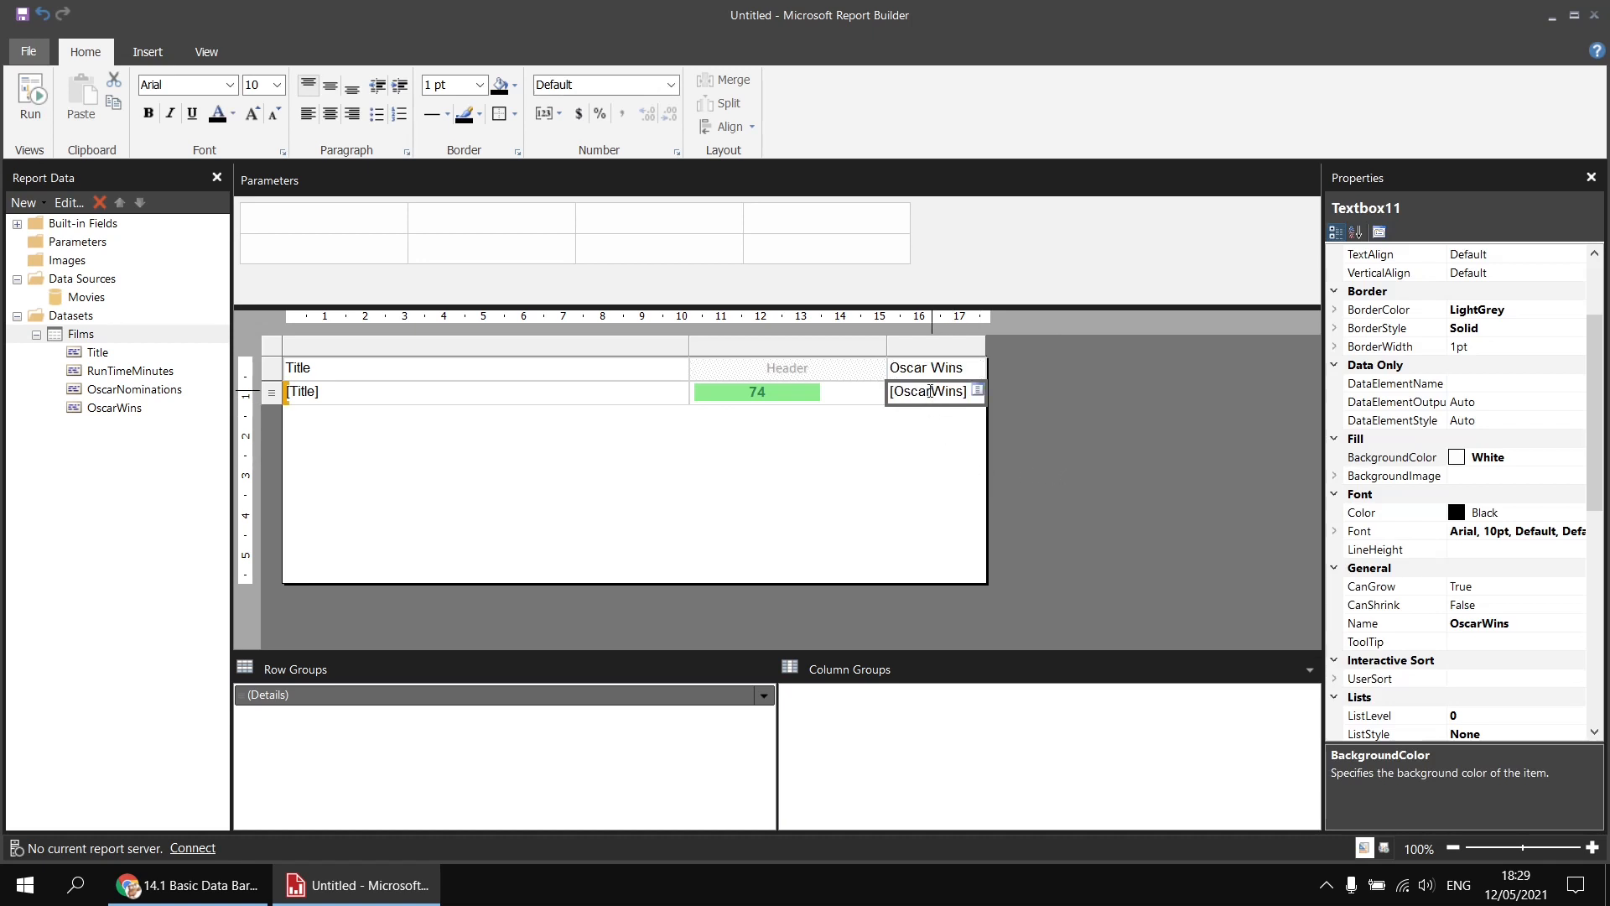
Insert a Stacked Bar data bar into the OscarWins detail cell.
right_click(931, 392)
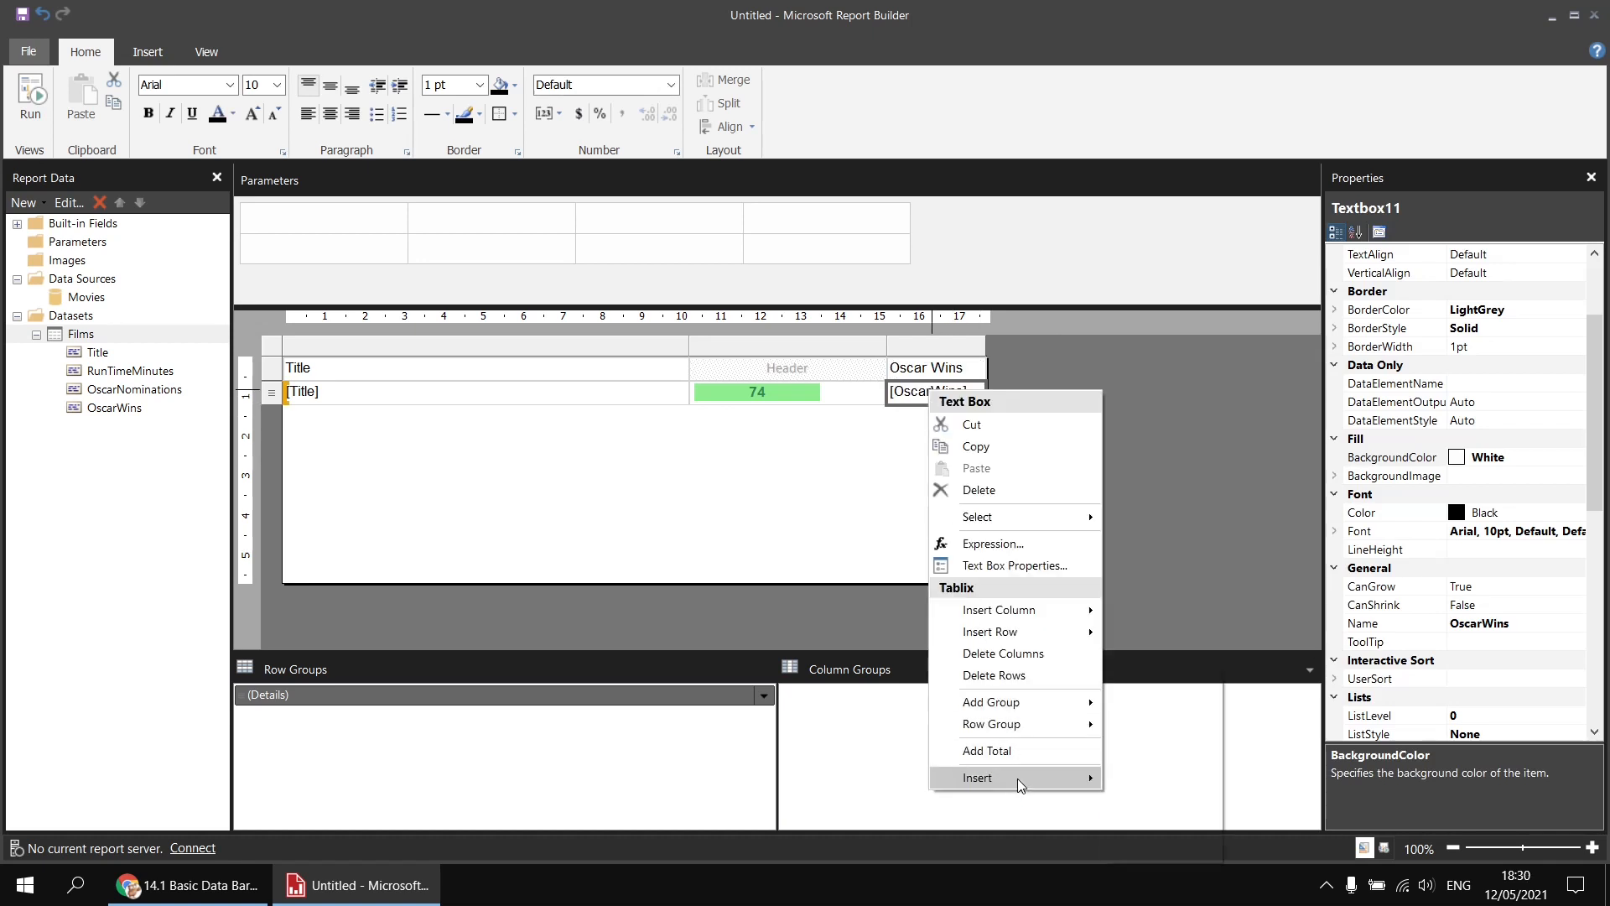
mouse_move(1021, 784)
left_click(1108, 827)
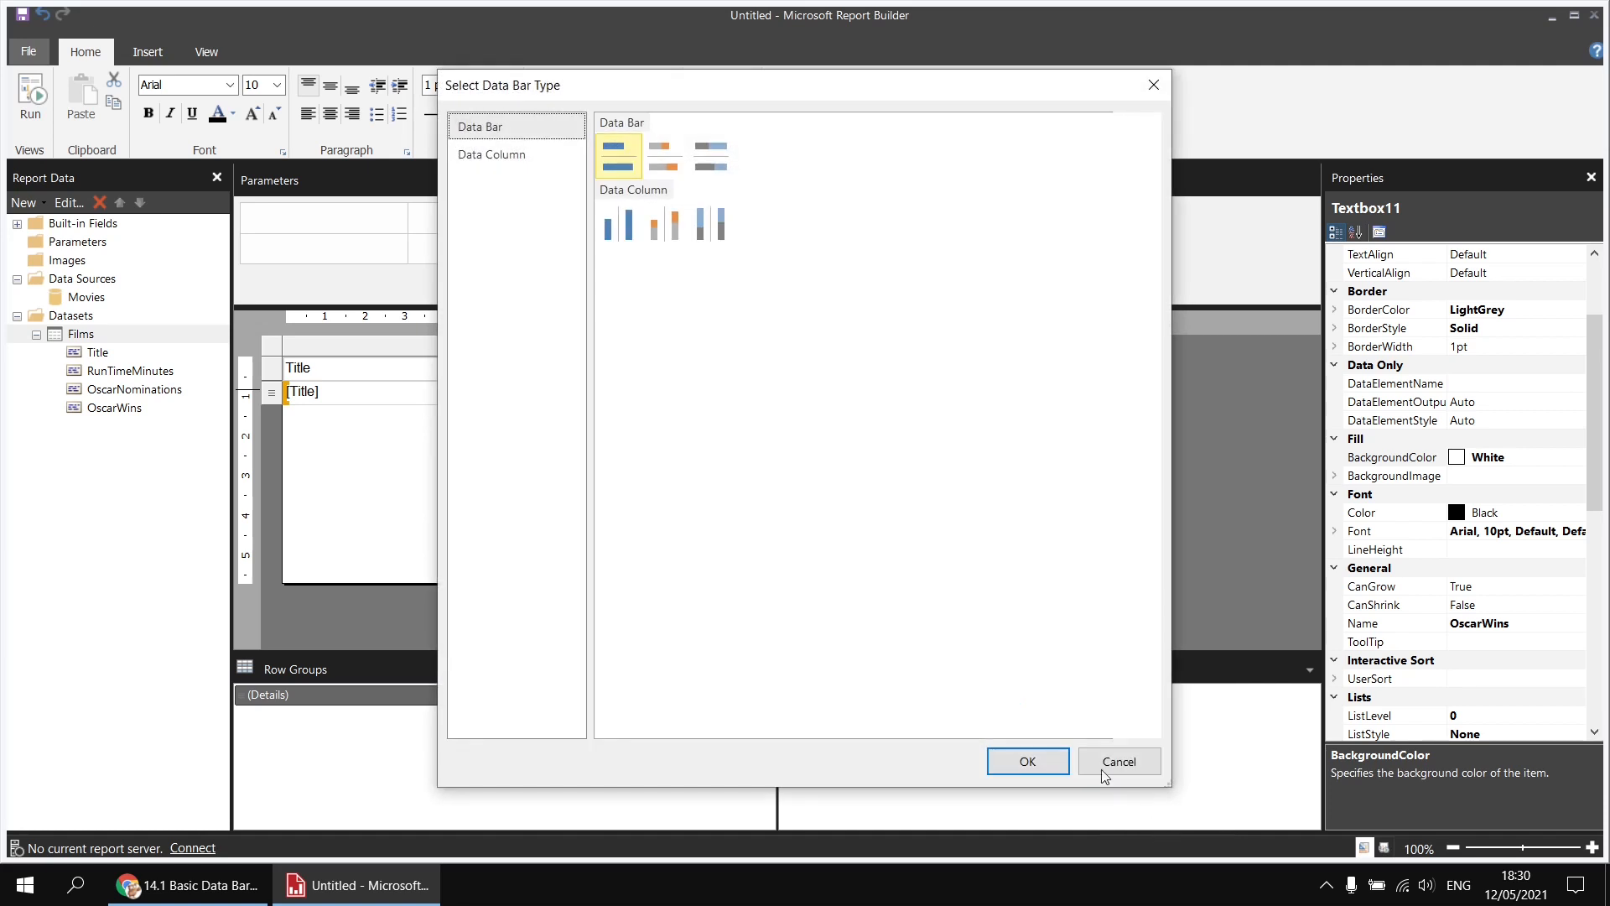
left_click(669, 164)
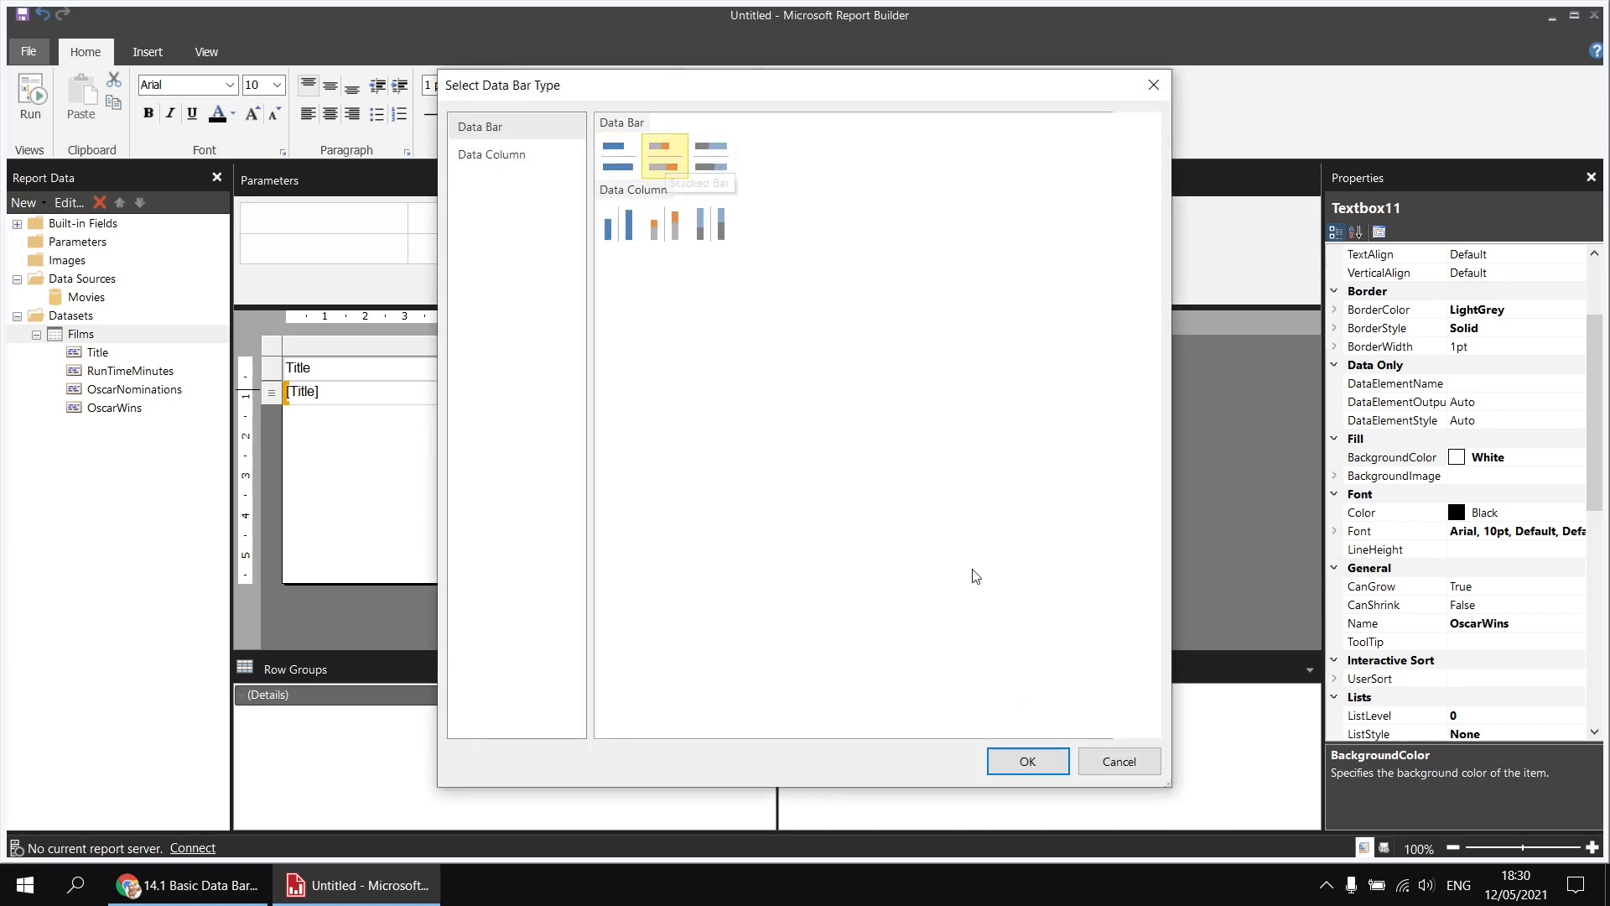
left_click(1031, 762)
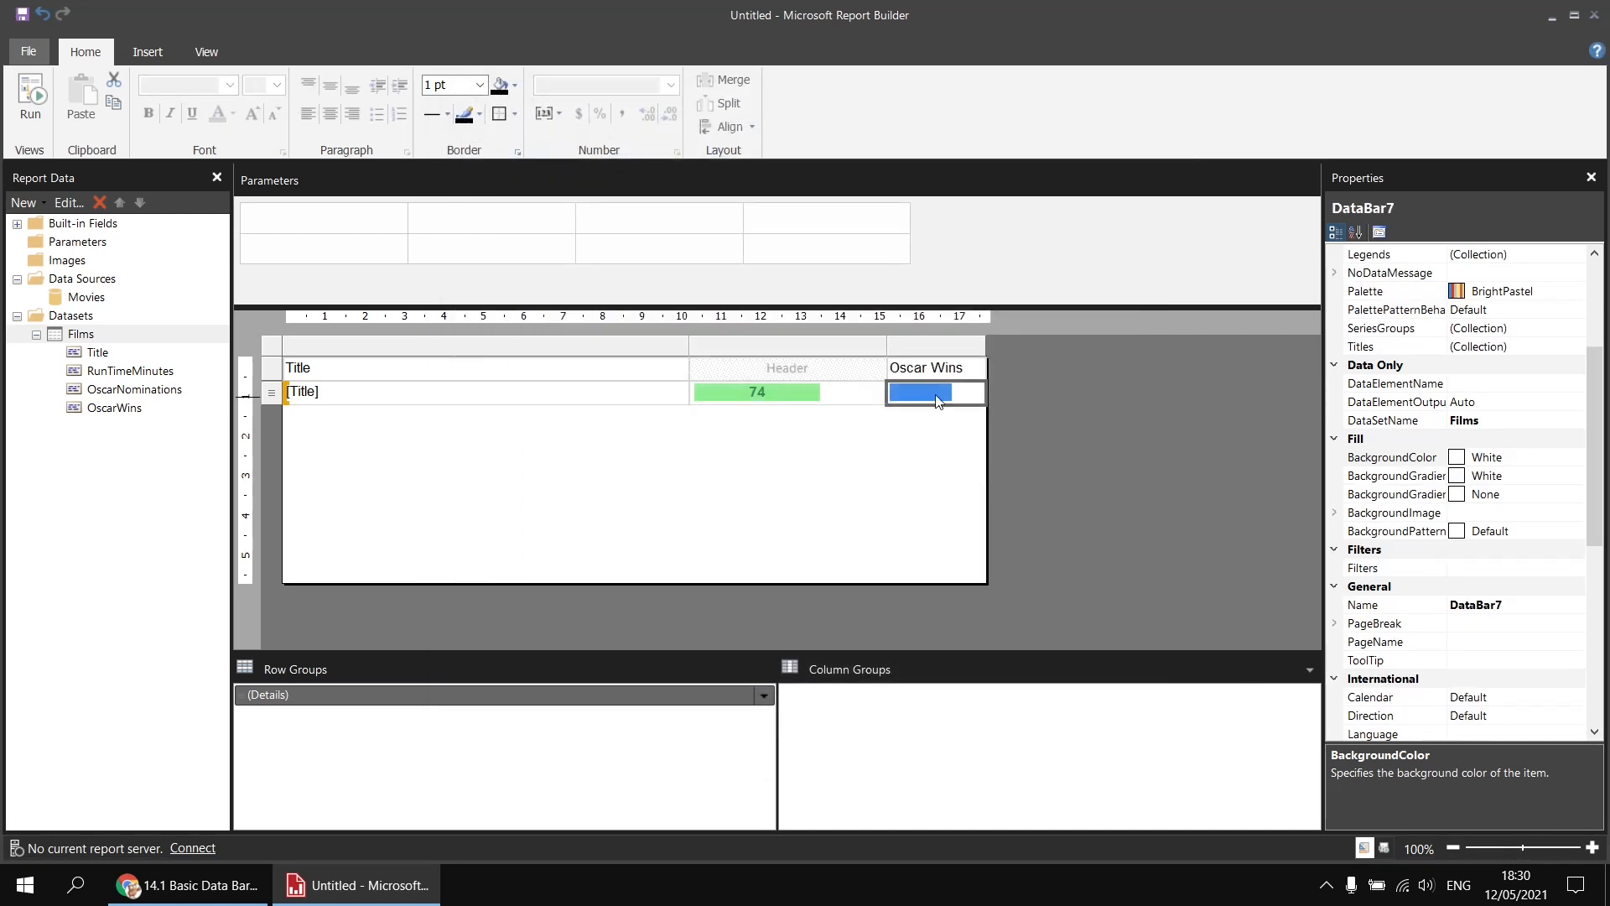
Widen the Oscar Wins column to about 6.9 cm, then preview its data bars and return to the design.
left_click(936, 392)
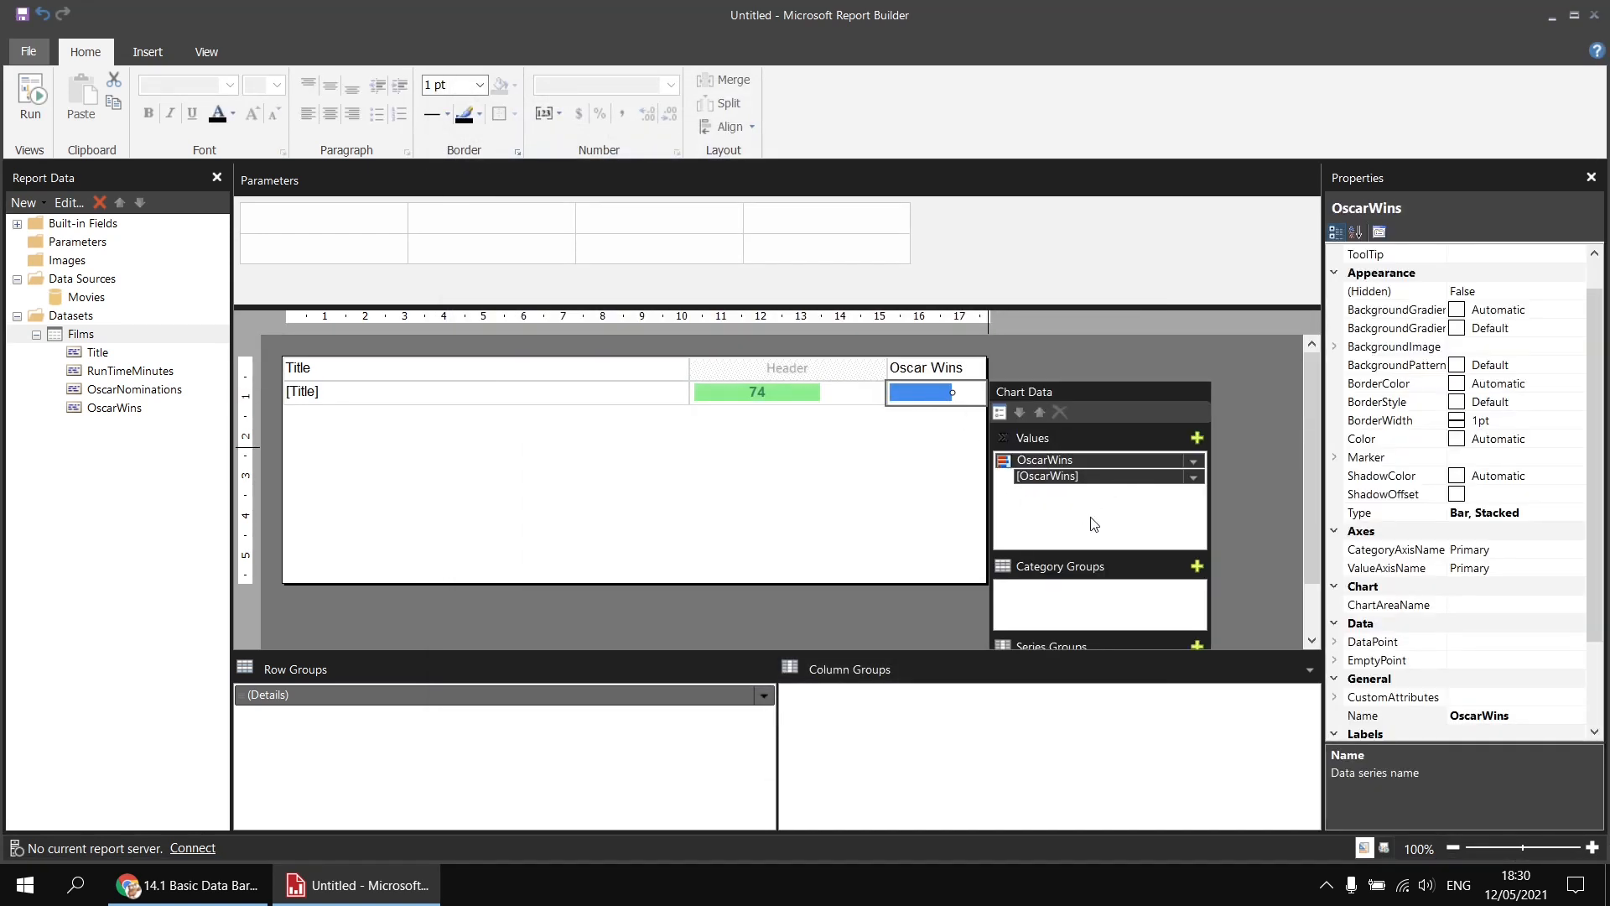
left_click(966, 369)
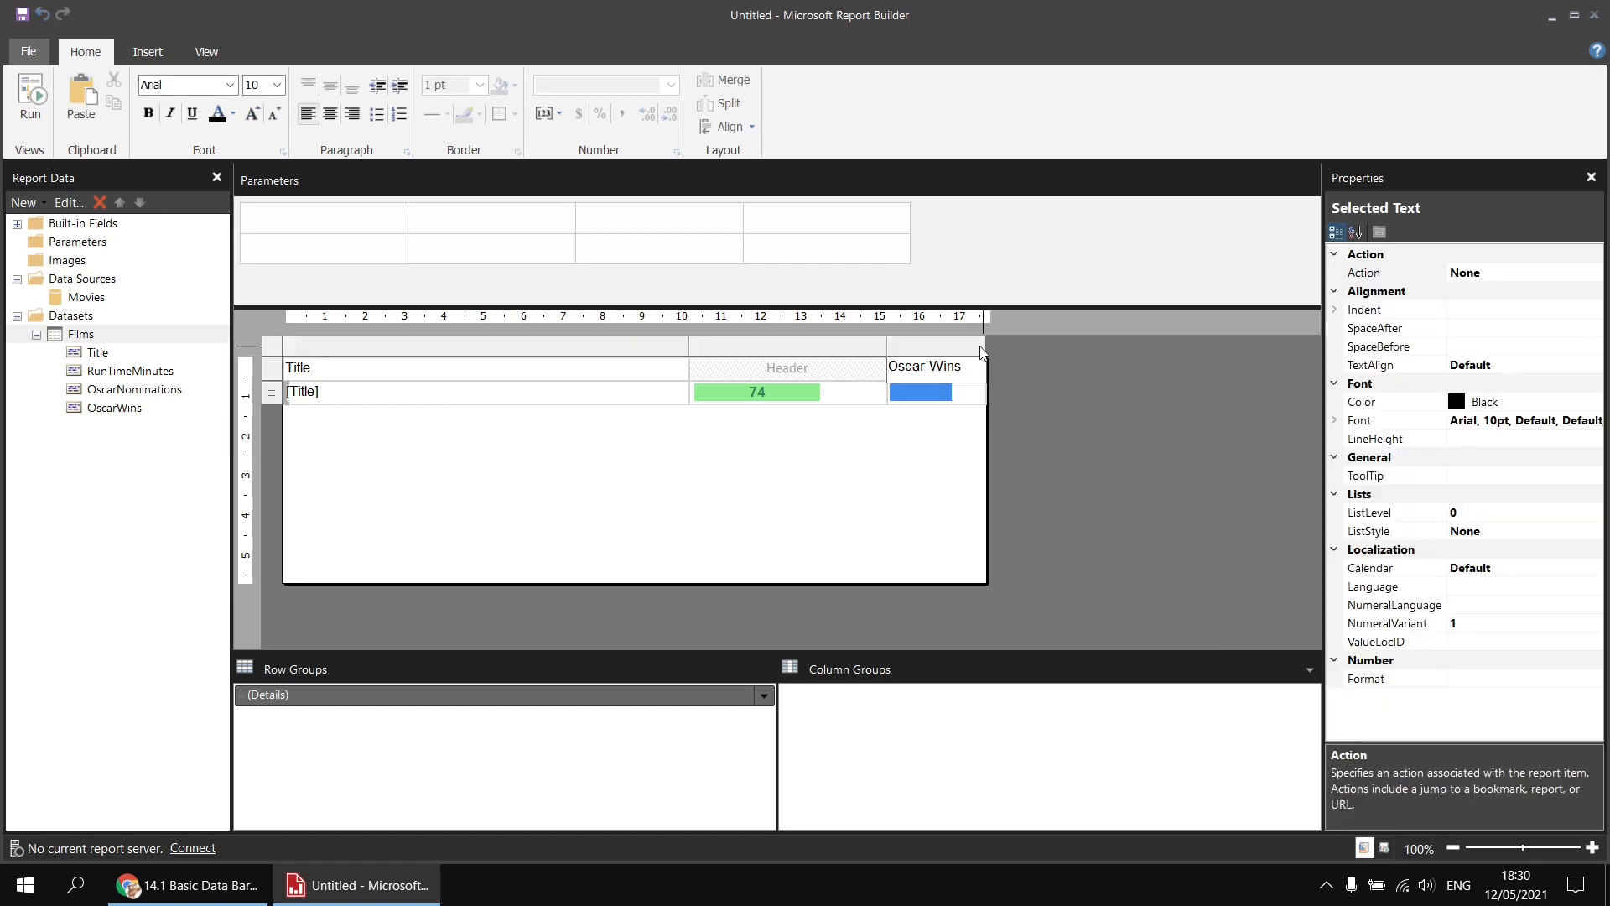
left_click(1084, 350)
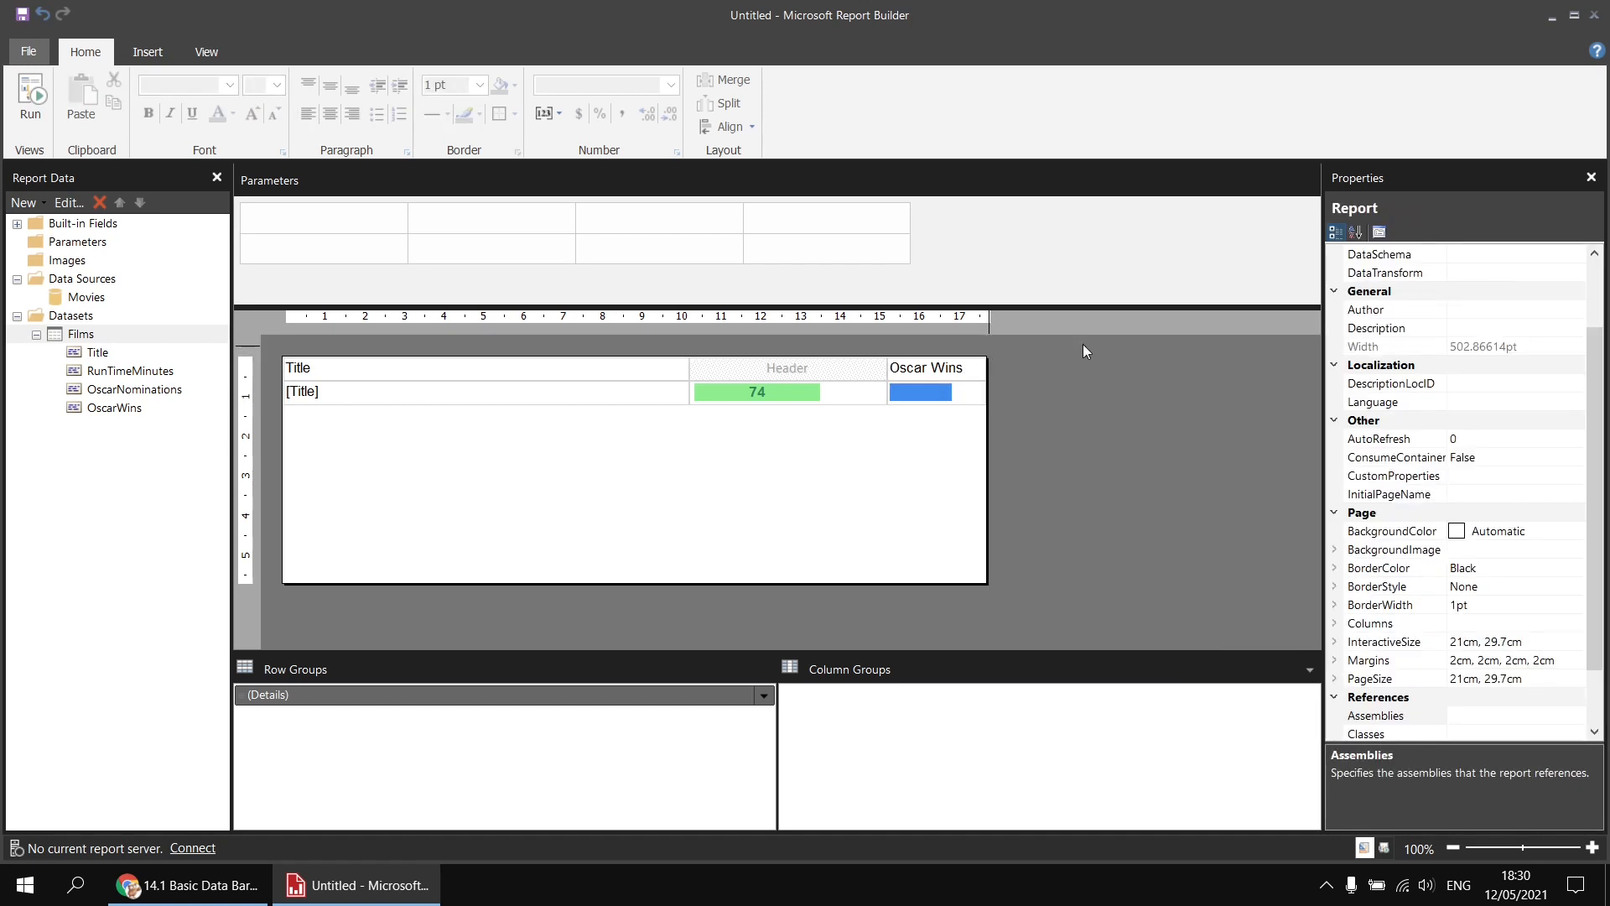
left_click(971, 396)
left_click_drag(984, 347, 1162, 347)
left_click(53, 92)
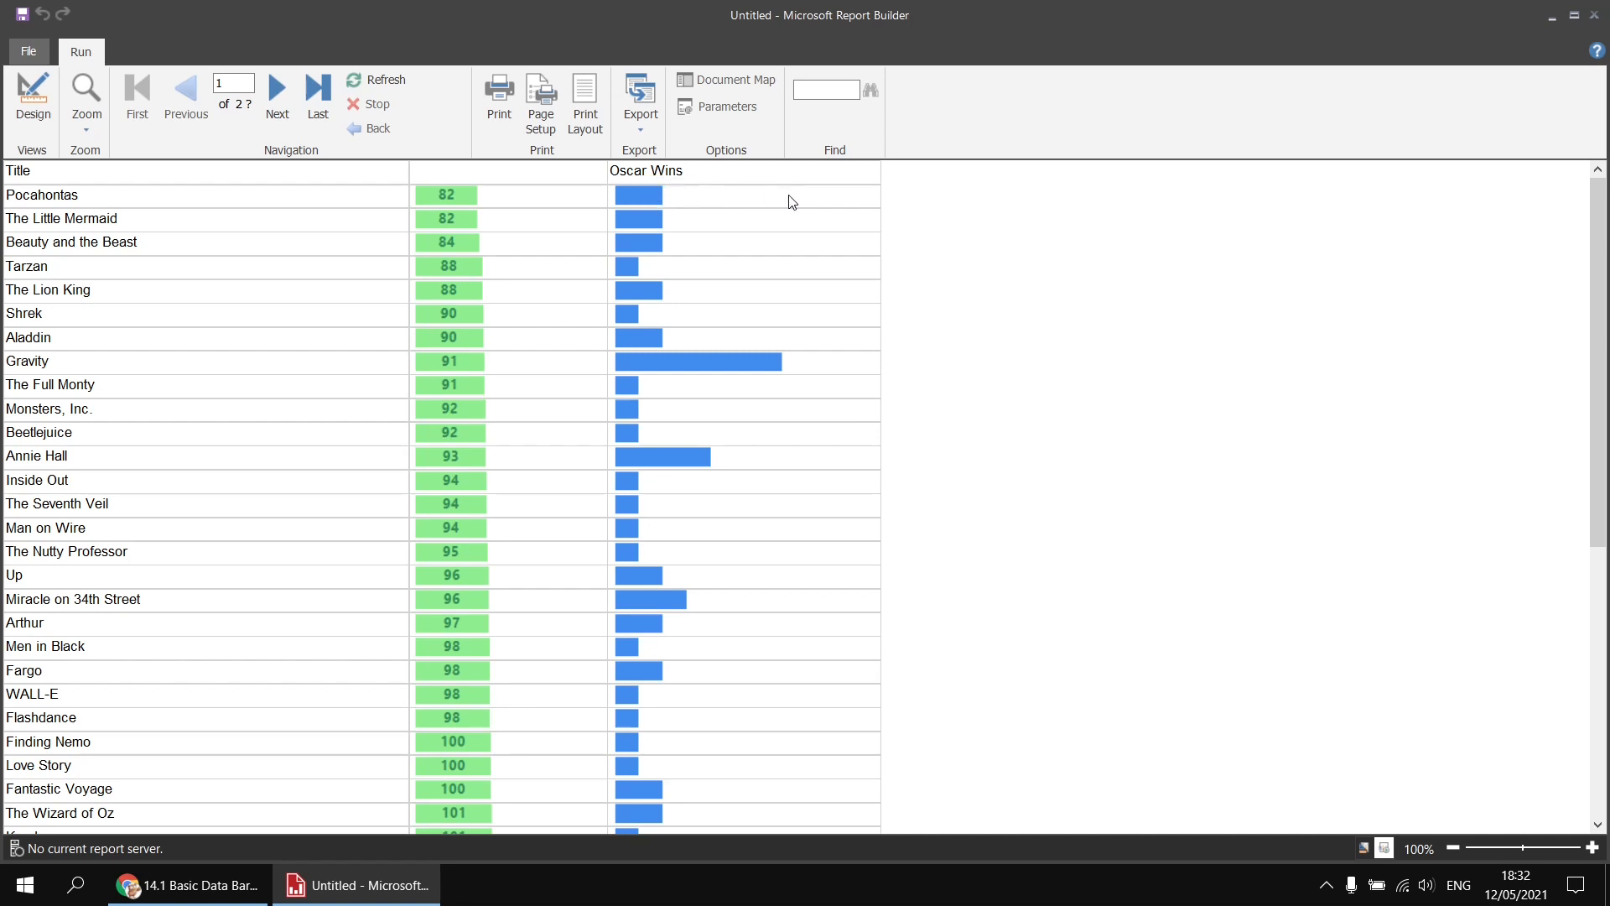
left_click(34, 101)
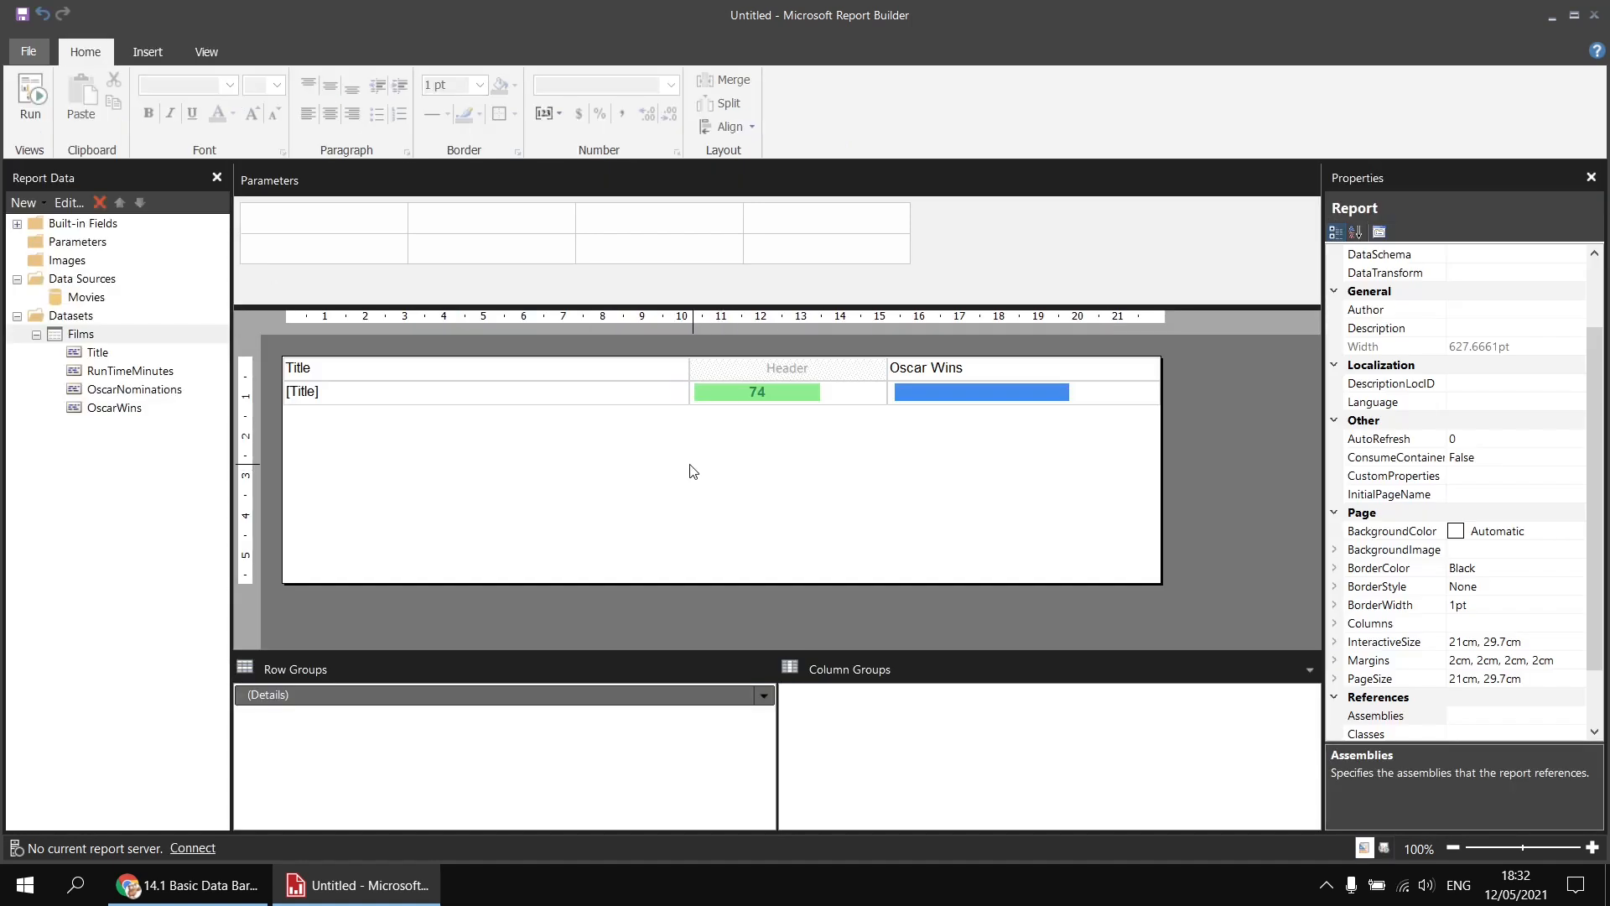
Add a calculated field named OscarDifference to the Films dataset with the expression =Fields!OscarNominations.Value-Fields!OscarWins.Value.
right_click(100, 336)
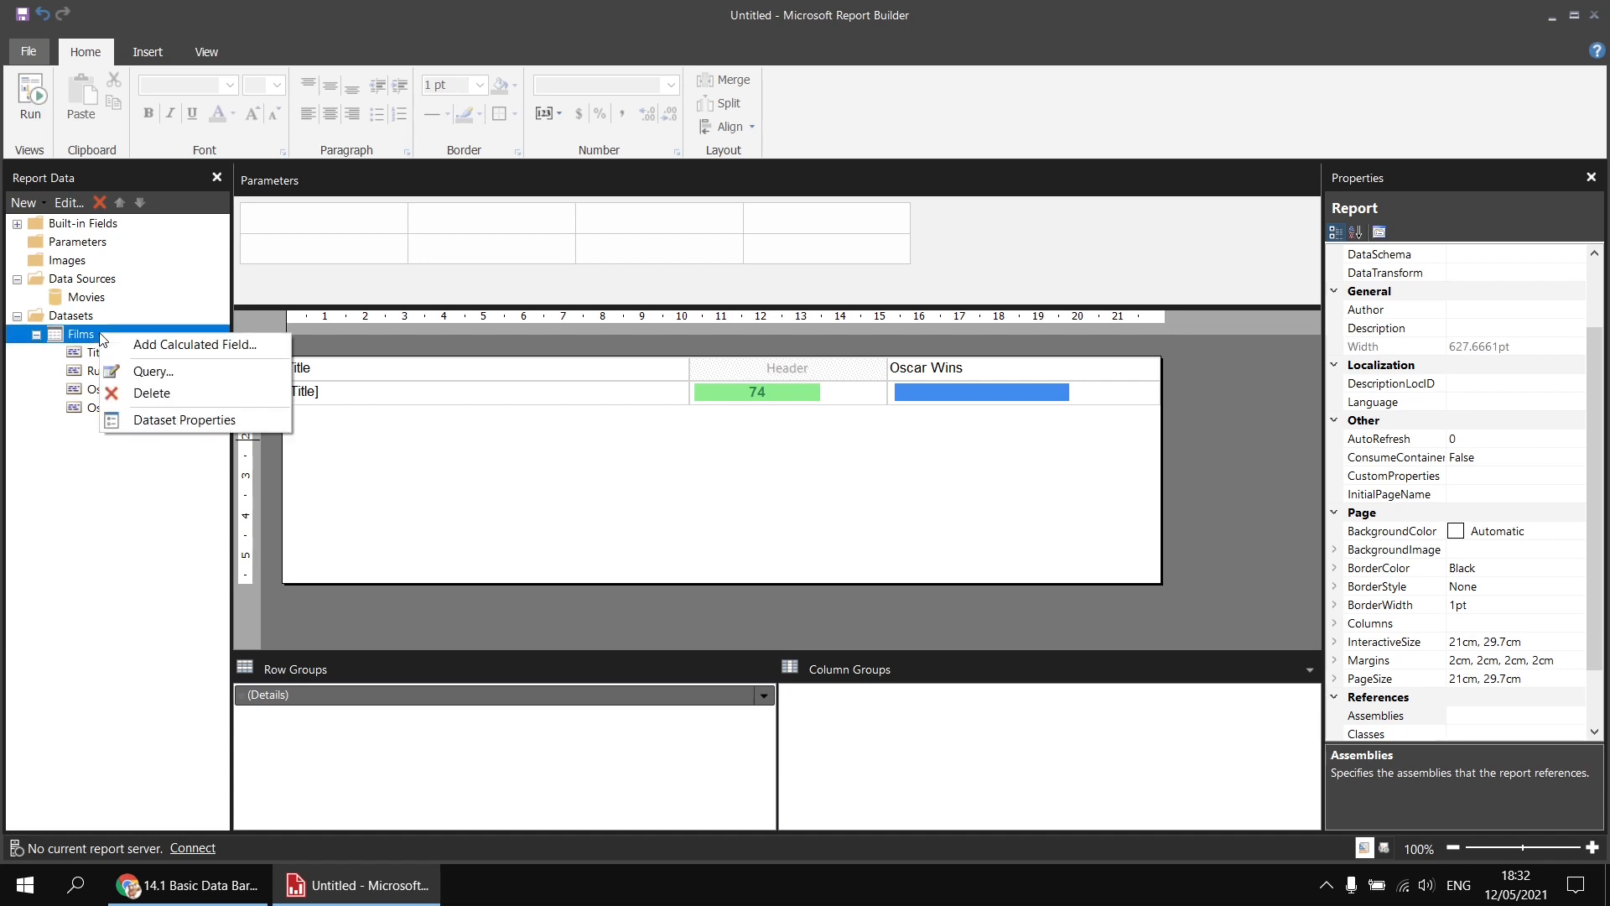
left_click(146, 344)
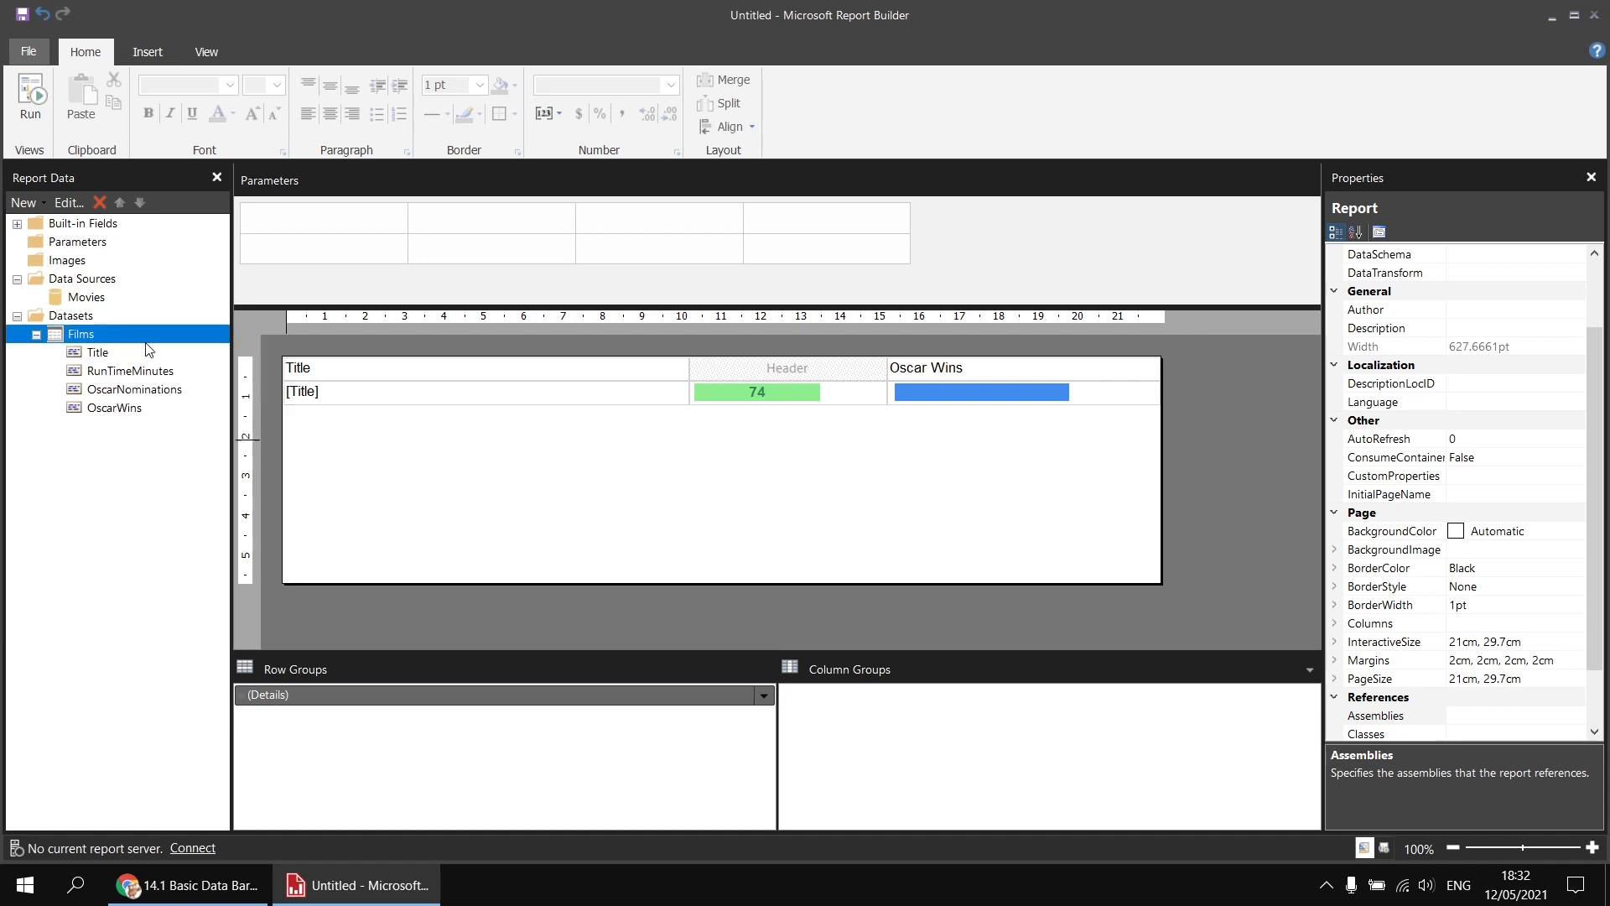
left_click(676, 383)
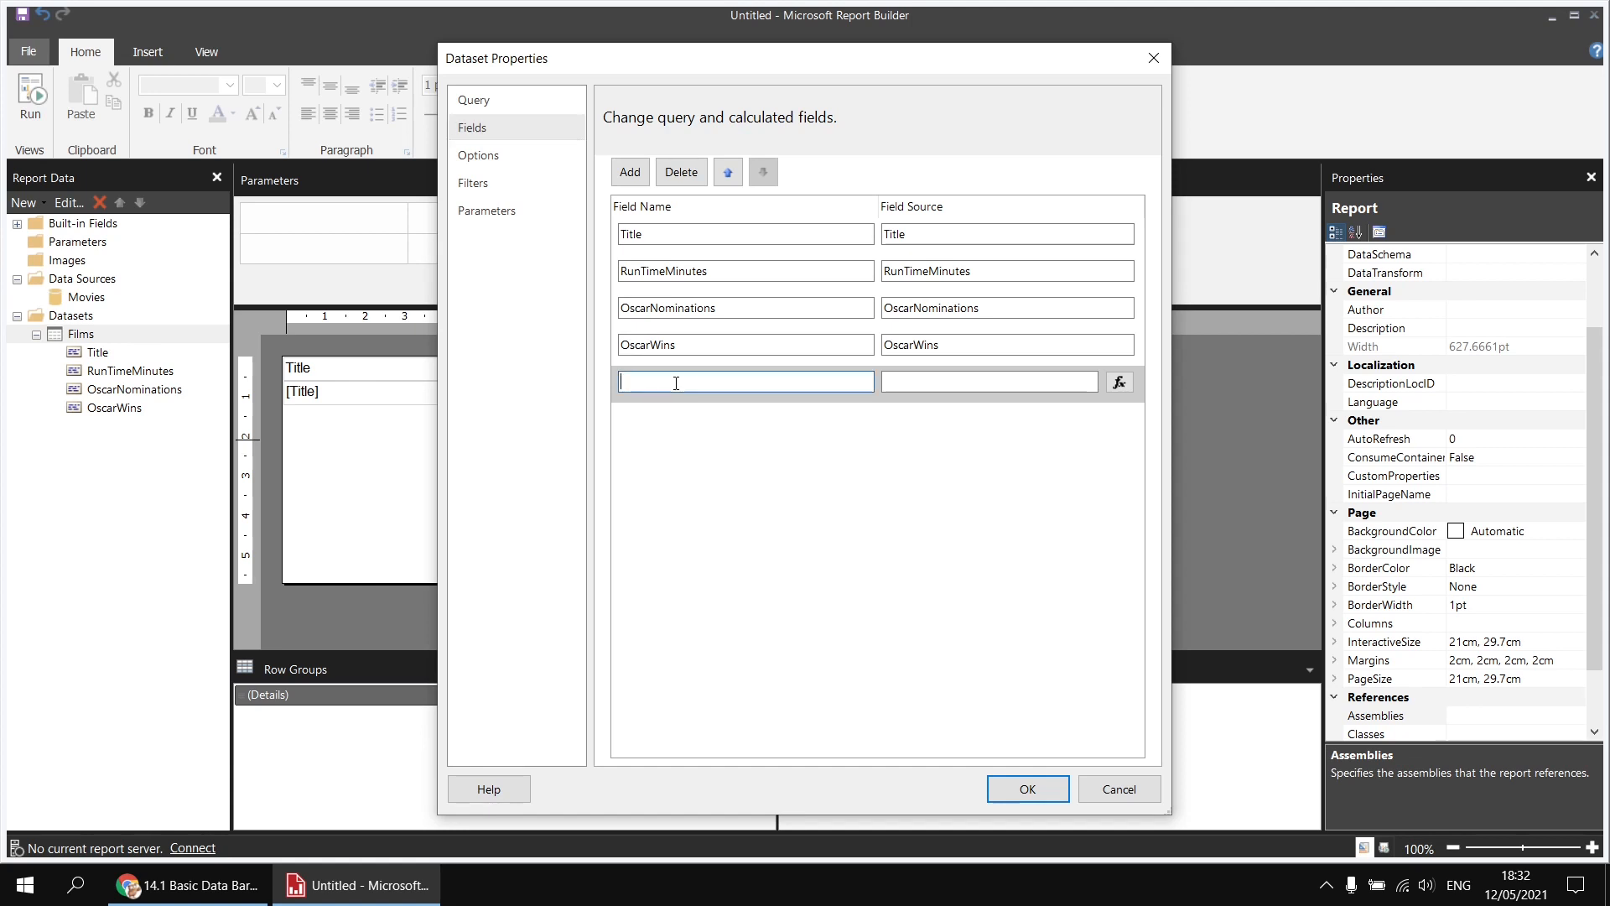
type("OscarDifference")
left_click(1121, 383)
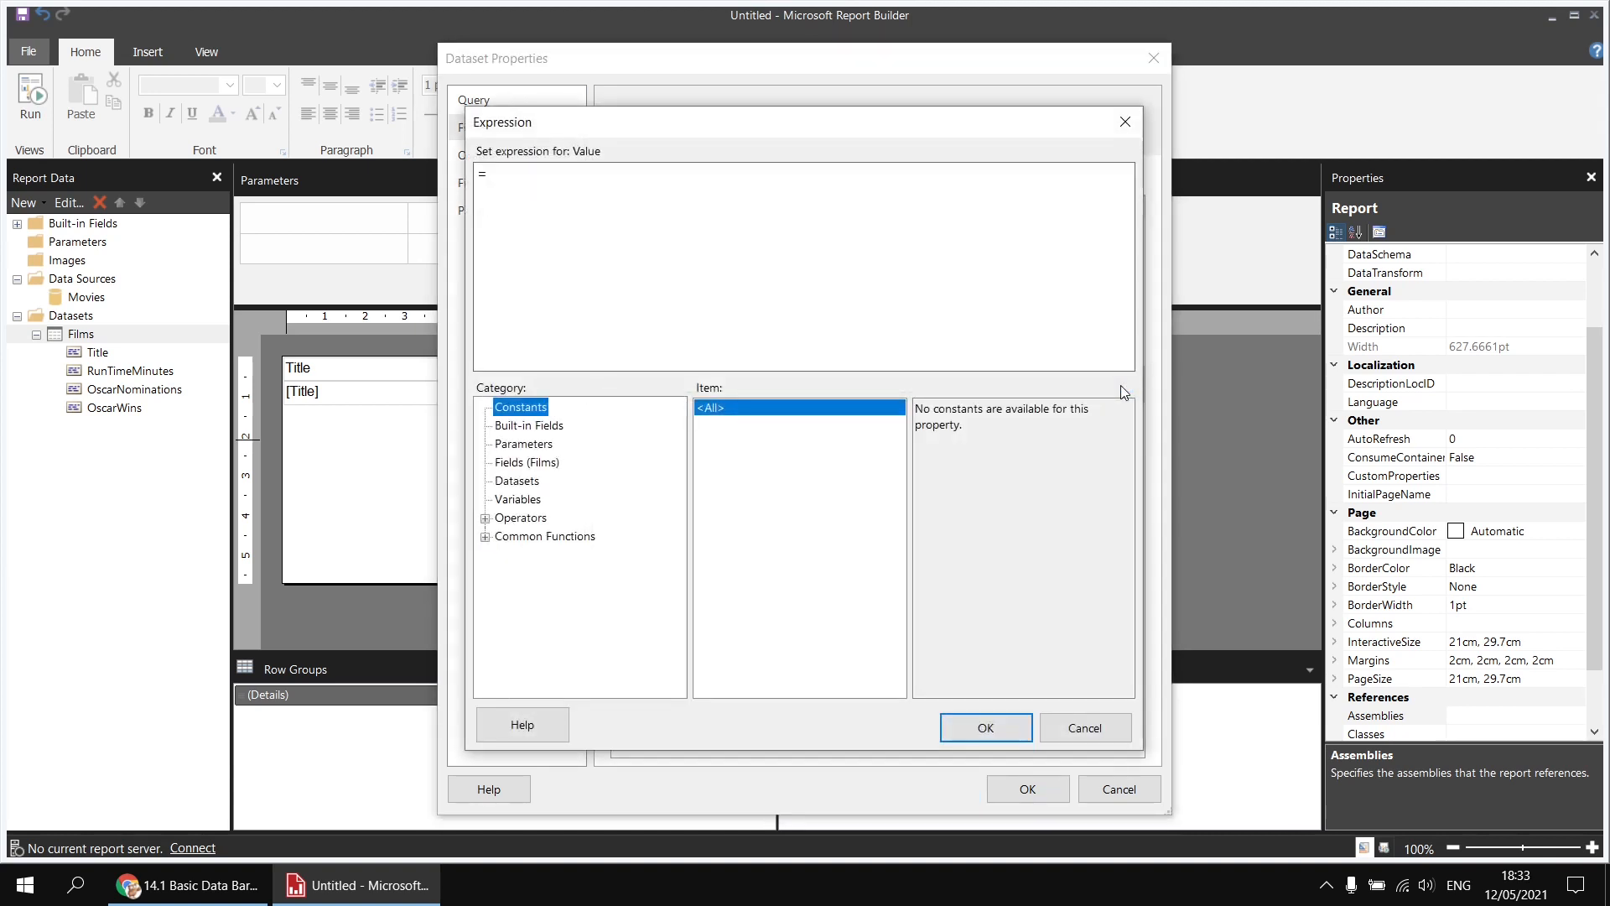
left_click(537, 465)
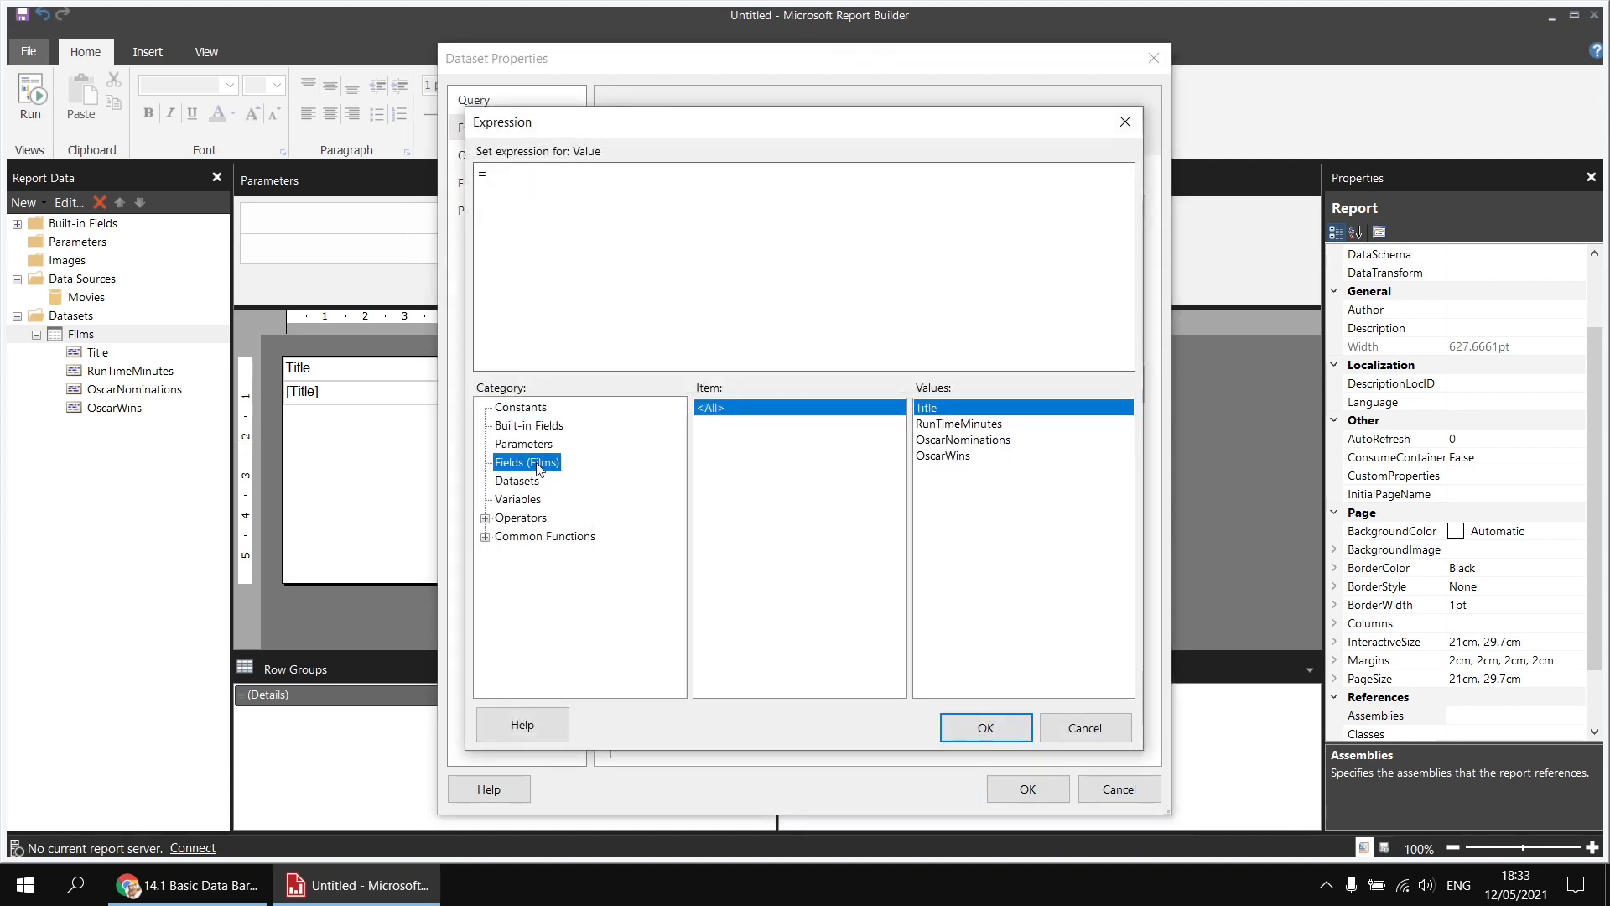
double_click(965, 441)
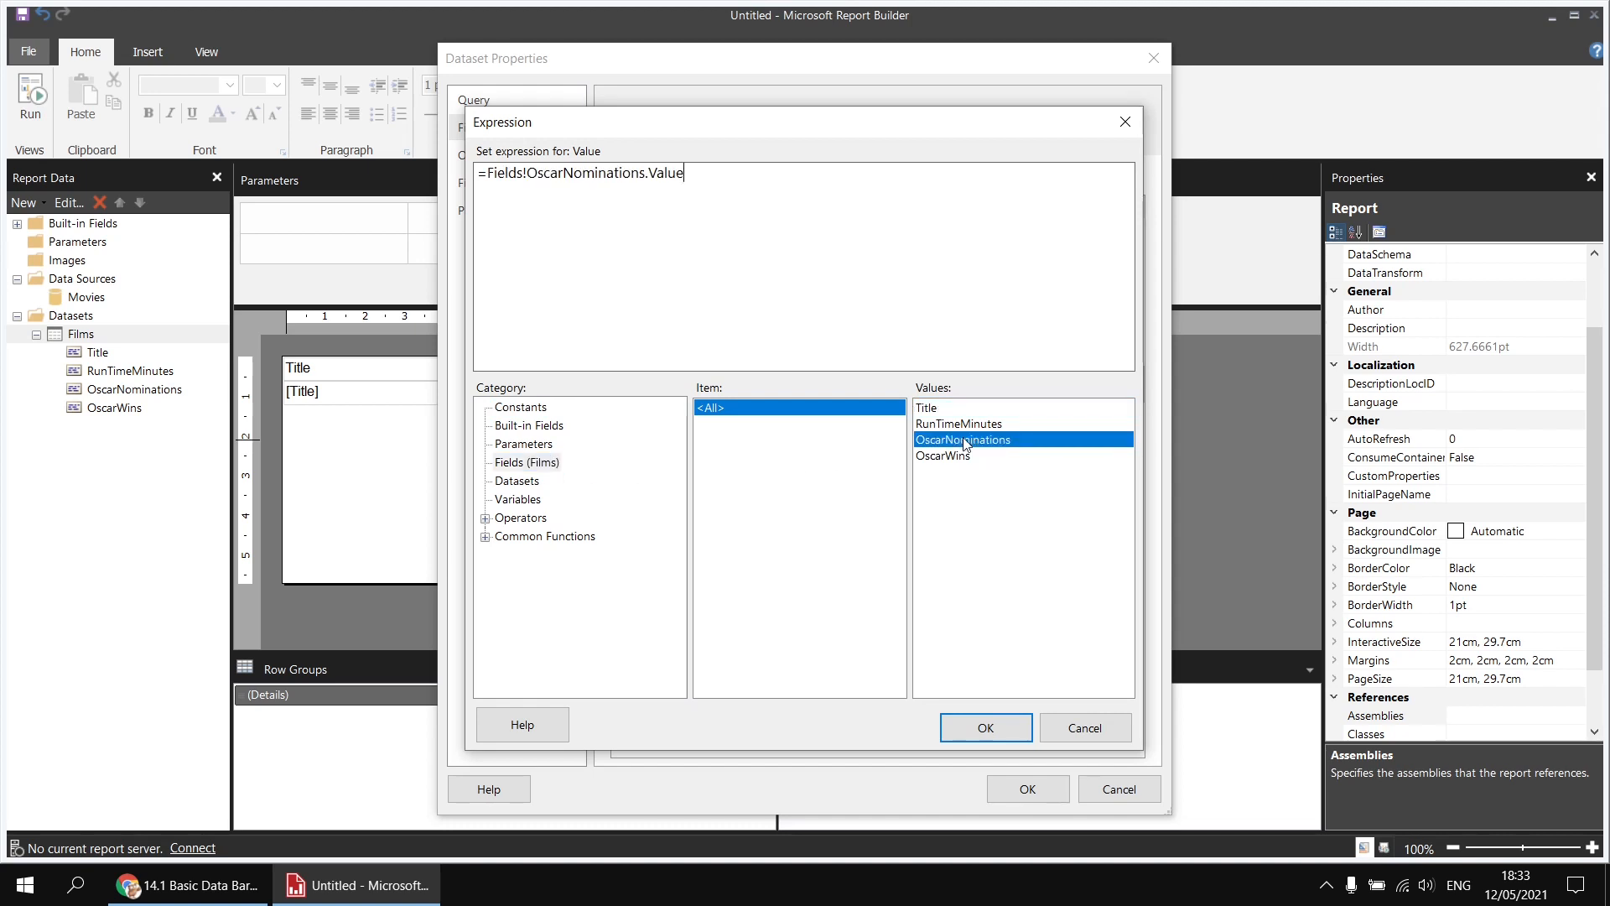
type("-")
double_click(951, 457)
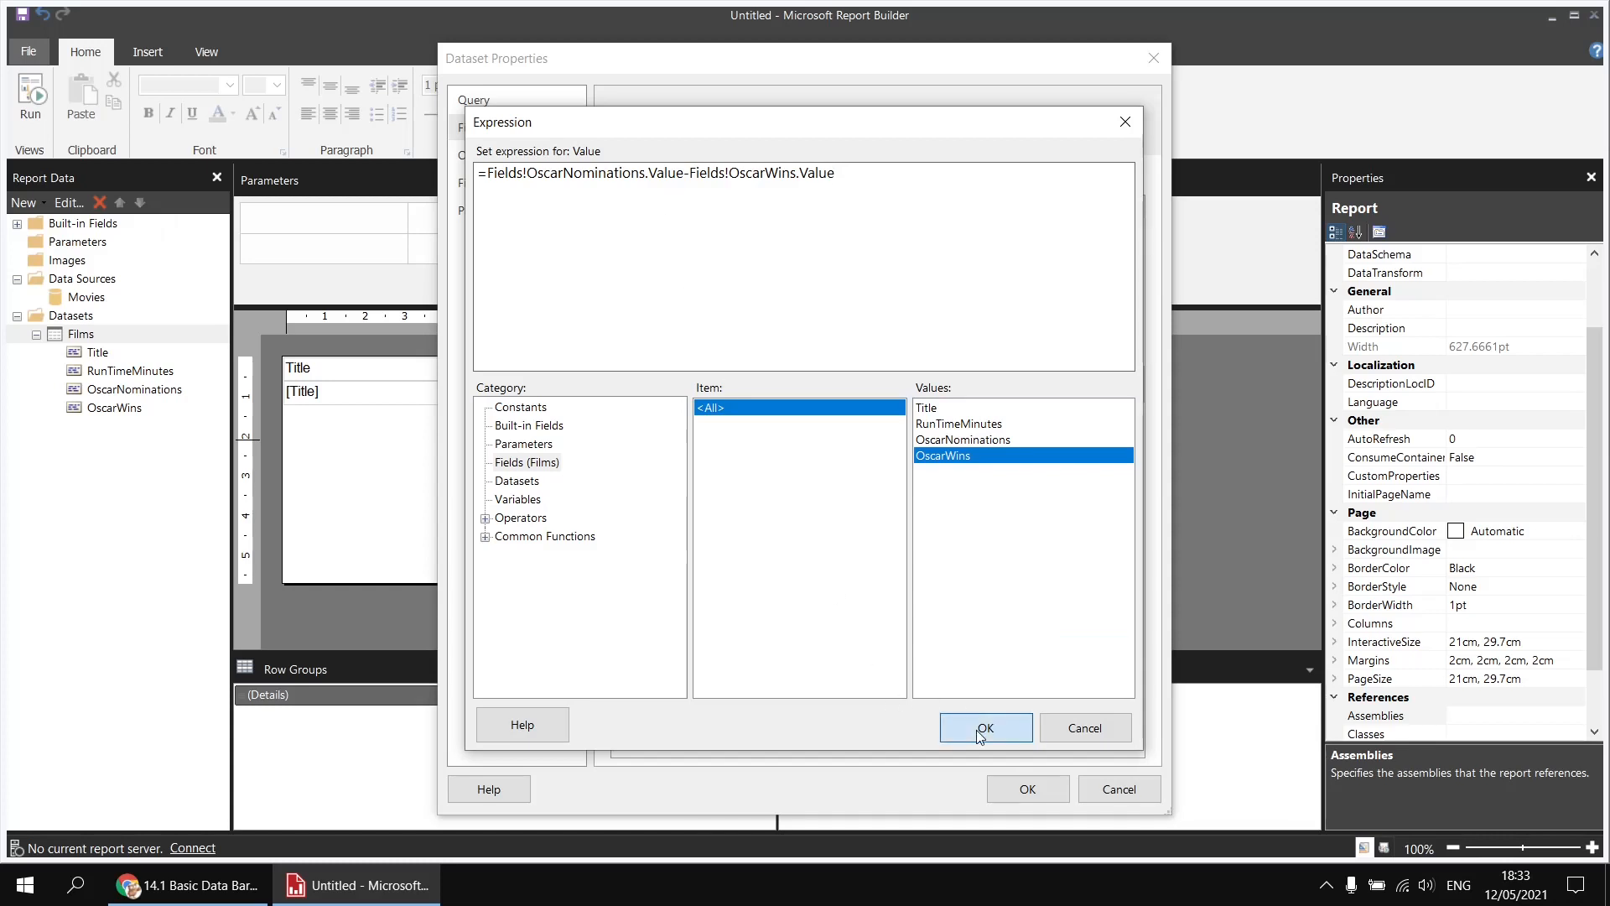
left_click(976, 728)
left_click(1027, 789)
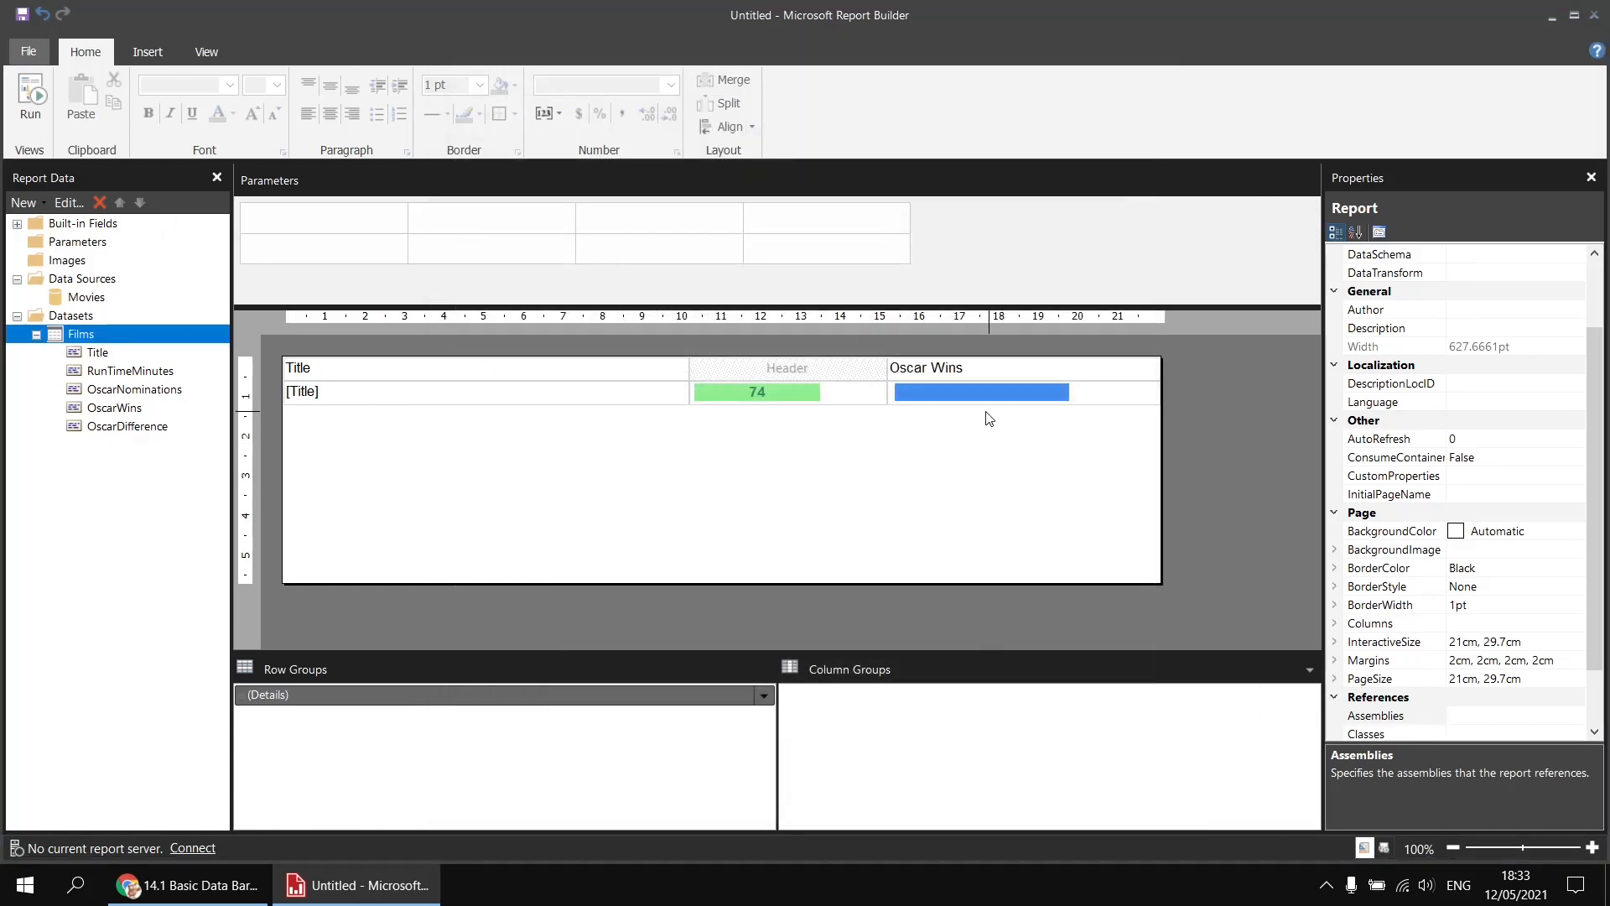
Add the OscarDifference field as a second value series in the Oscar Wins data bar.
left_click(1089, 397)
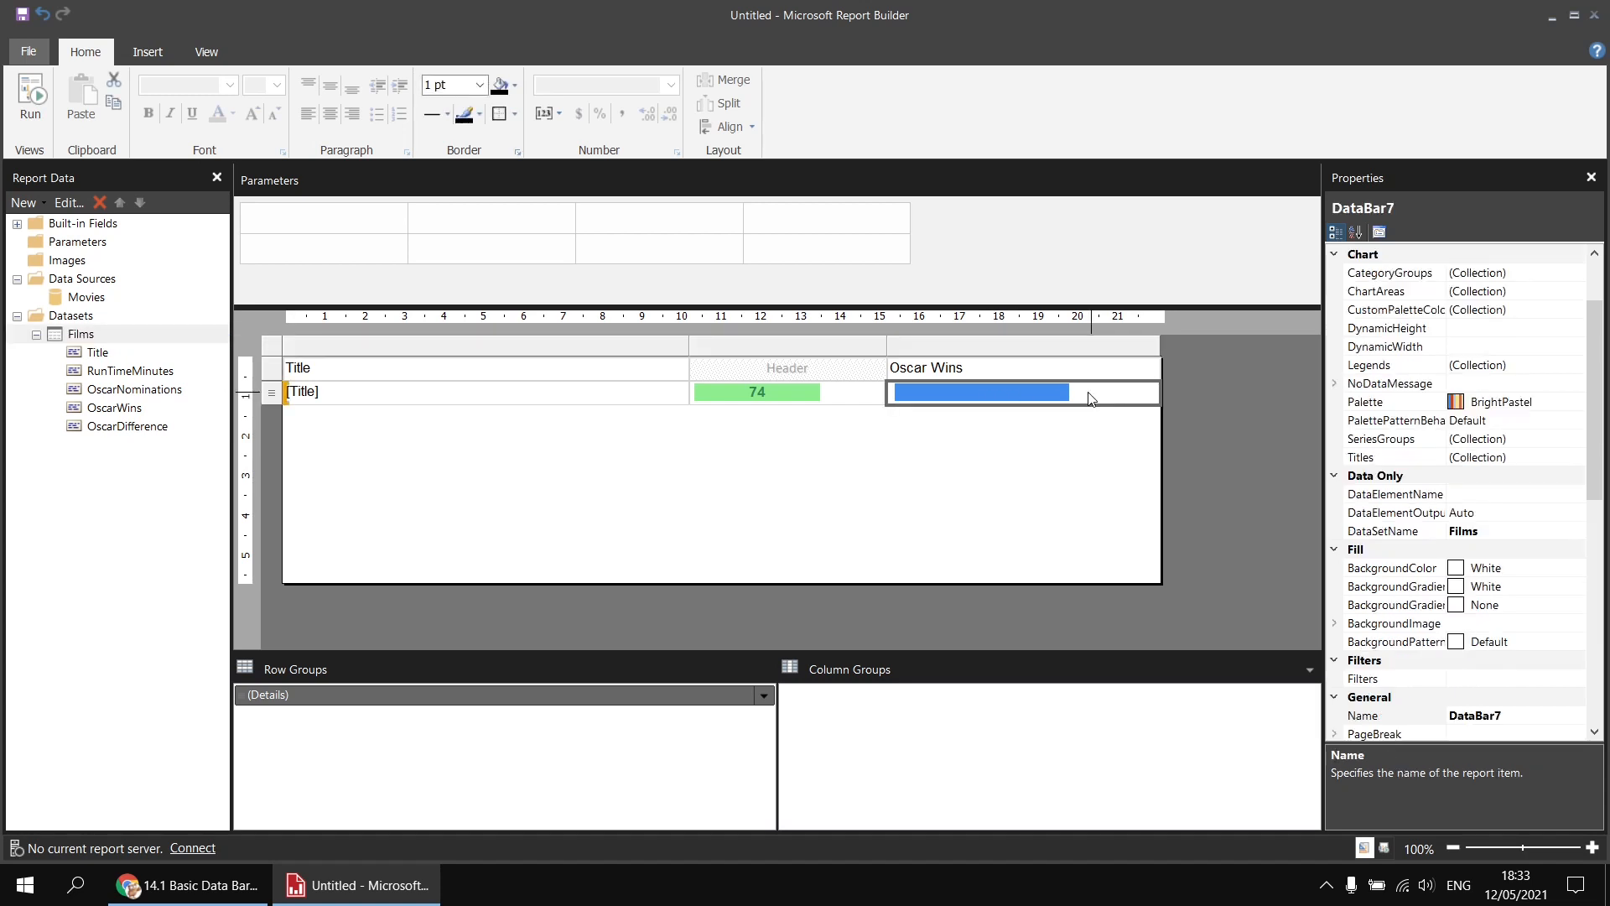
left_click(1090, 400)
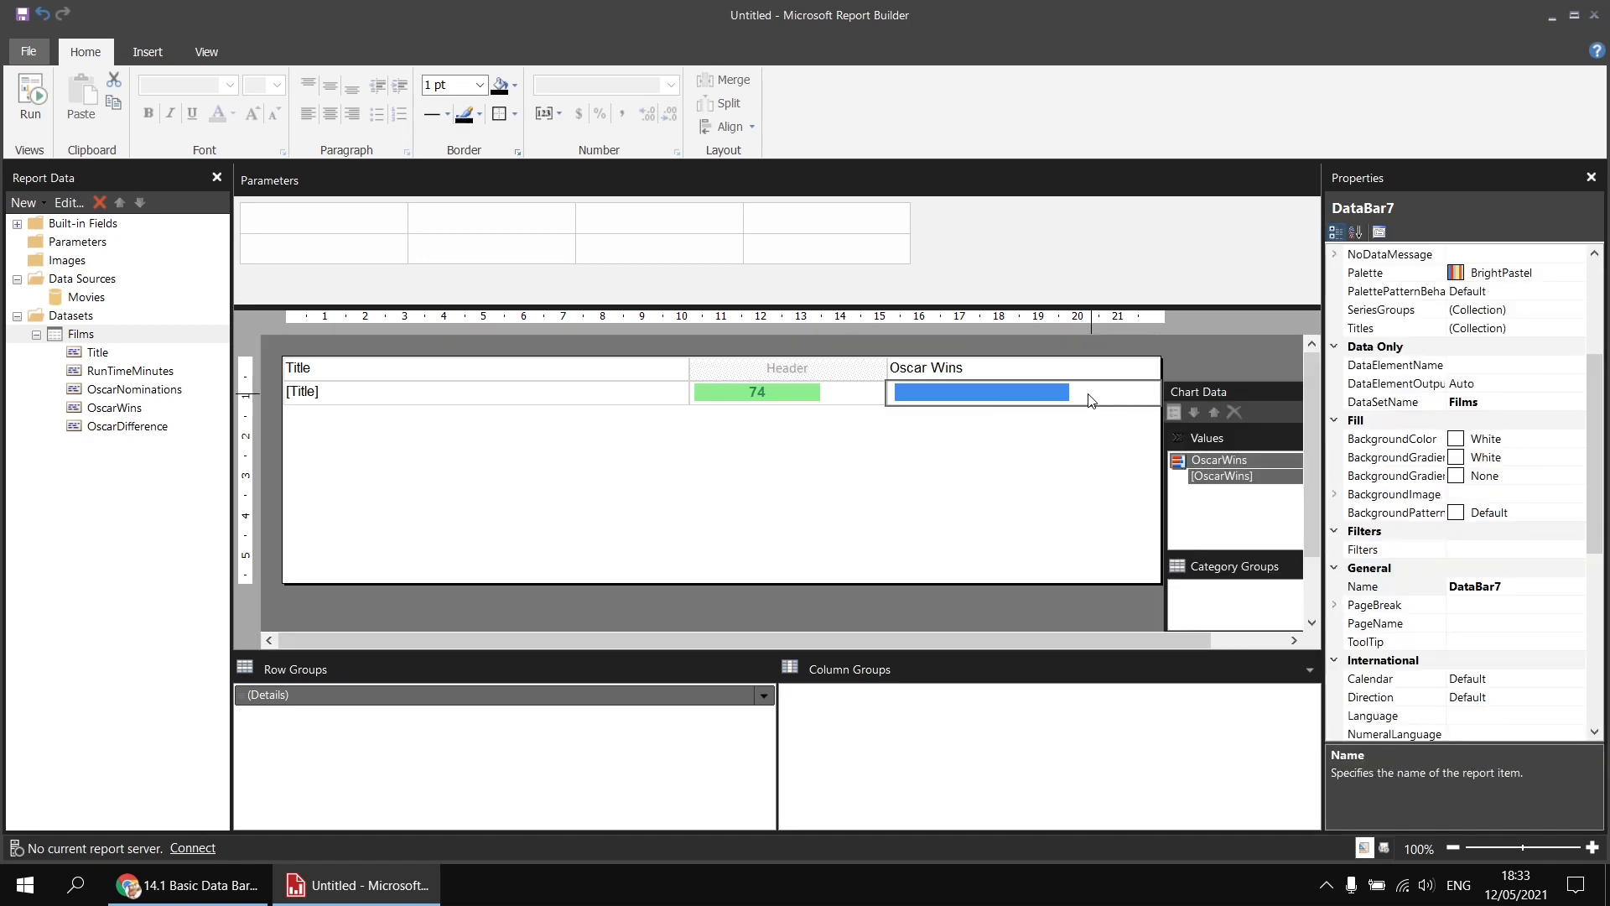
left_click_drag(1127, 640, 1251, 636)
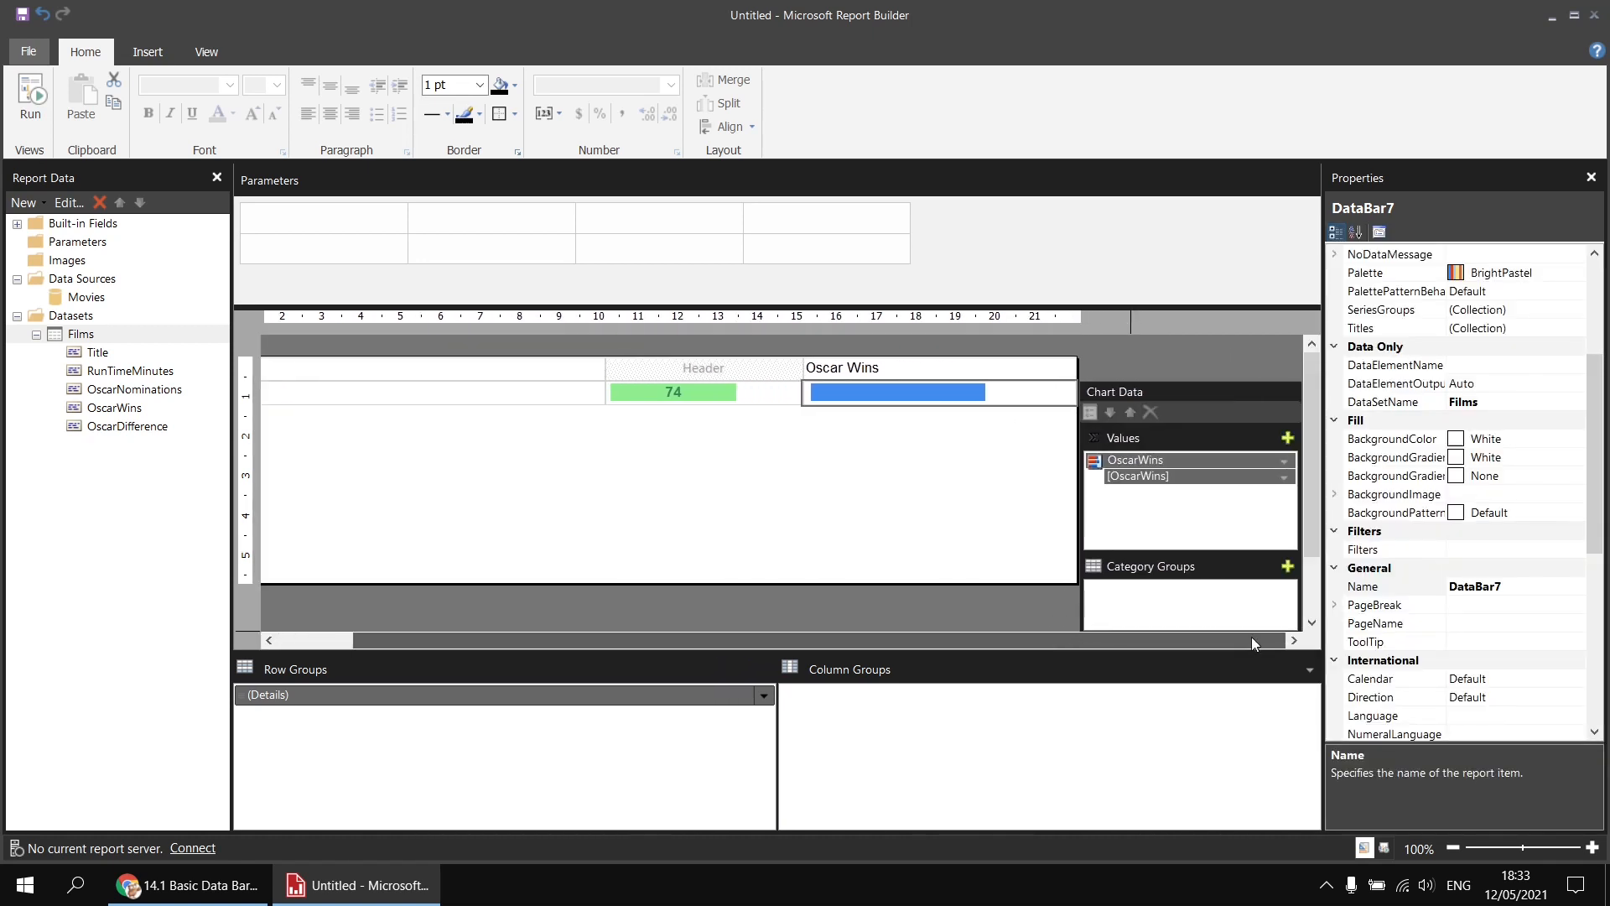
left_click(1287, 437)
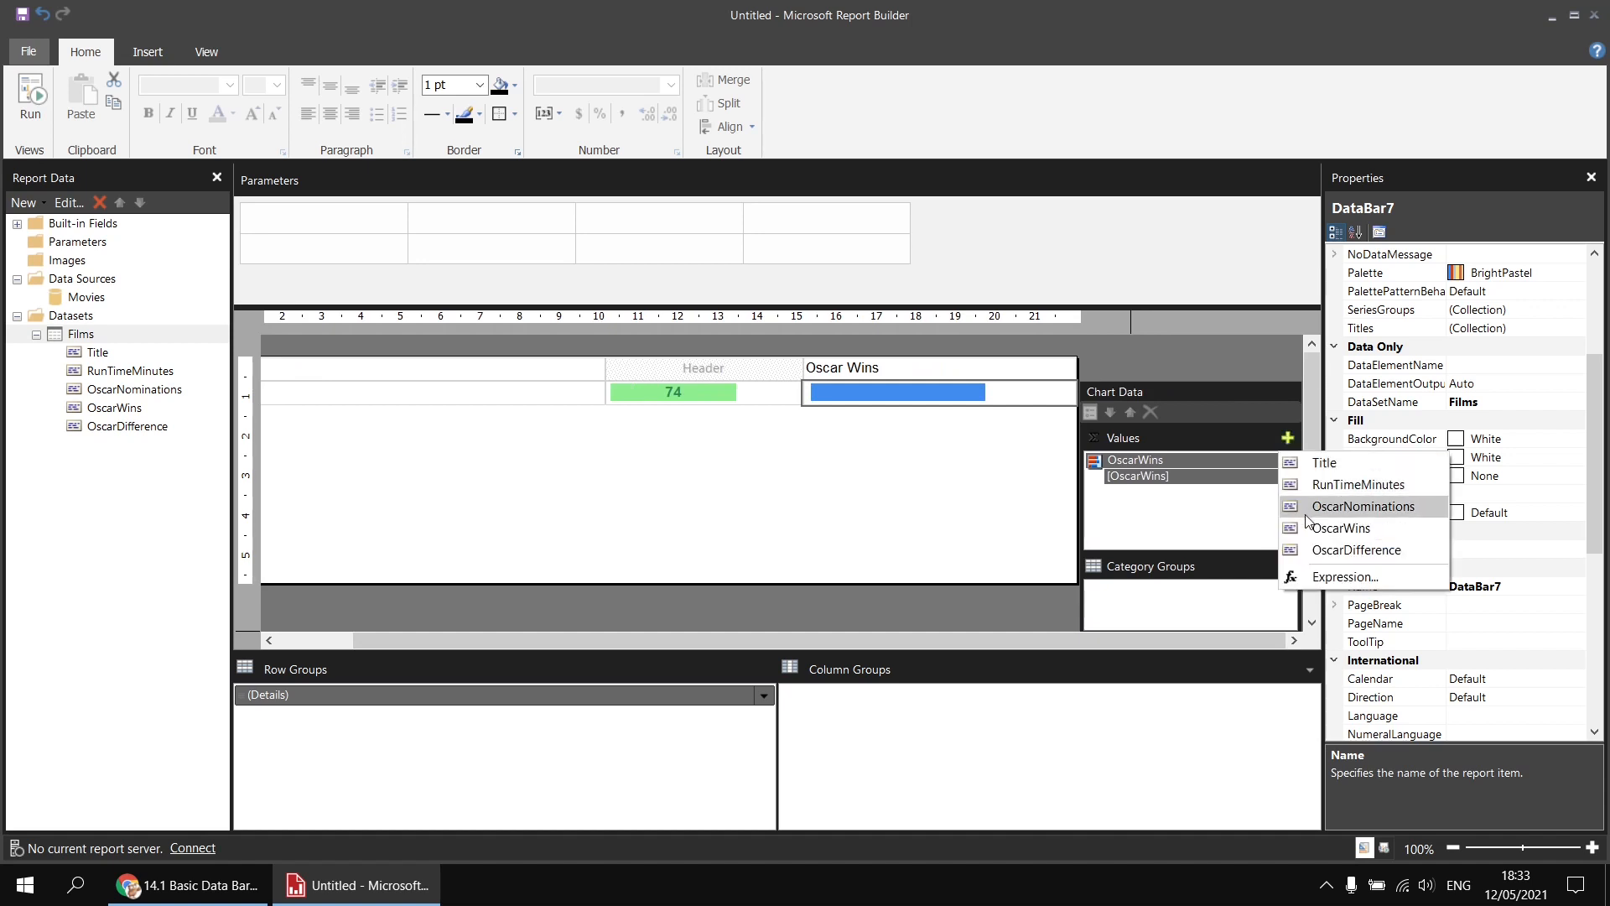
left_click(1356, 550)
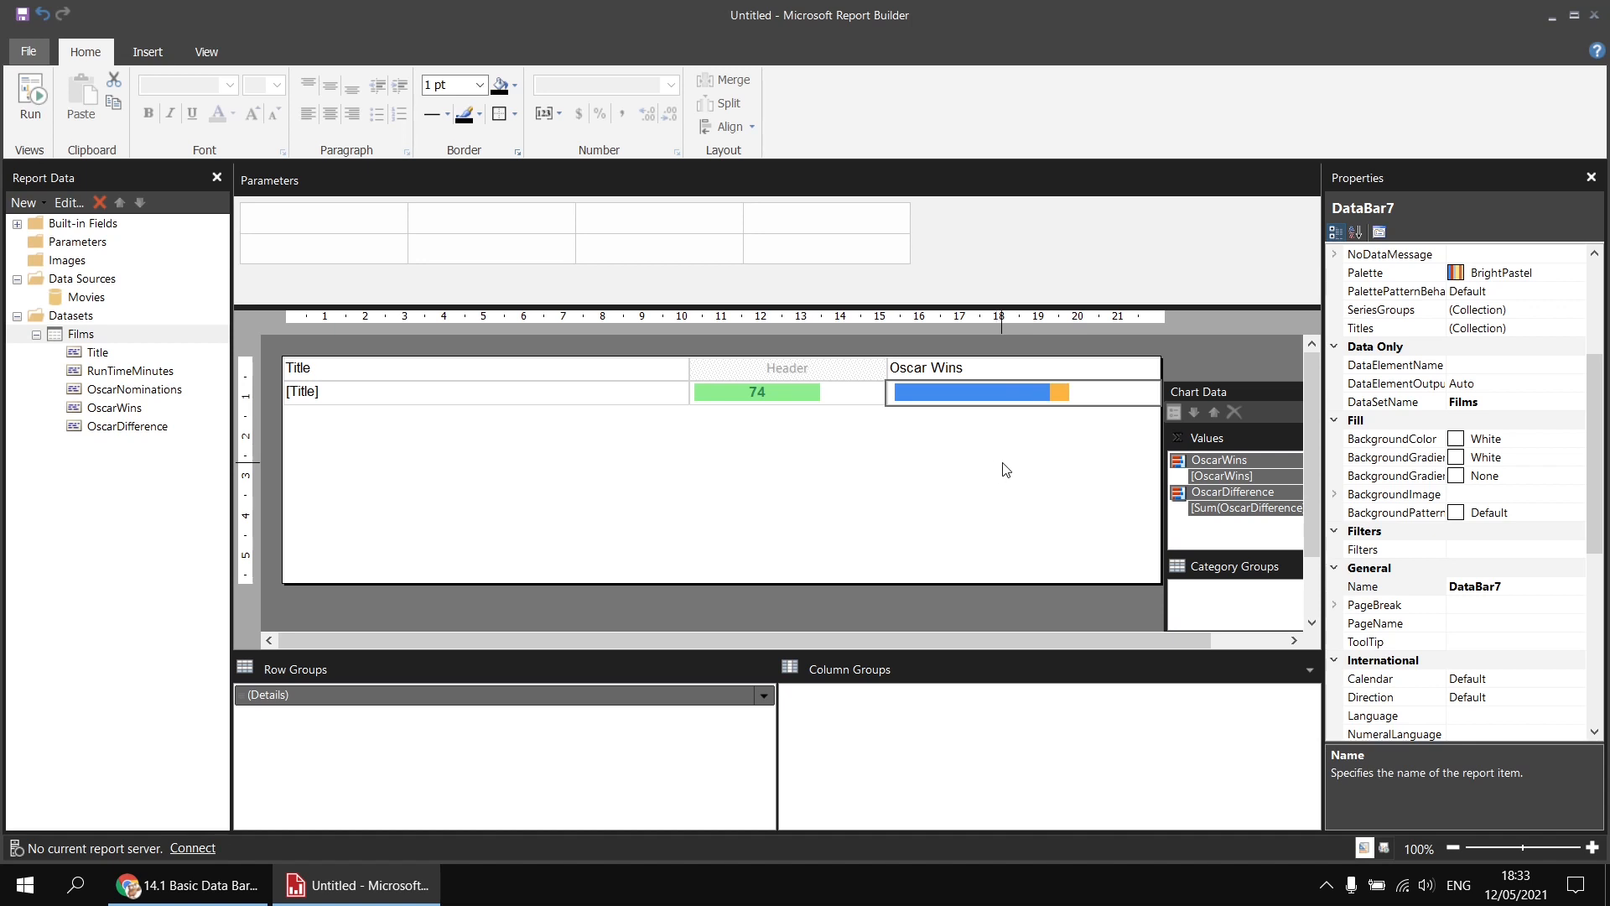
Try the SeaGreen, Fire and Chocolate palettes on the Oscar Wins data bar and restore the BrightPastel palette.
left_click(1558, 277)
left_click(1577, 275)
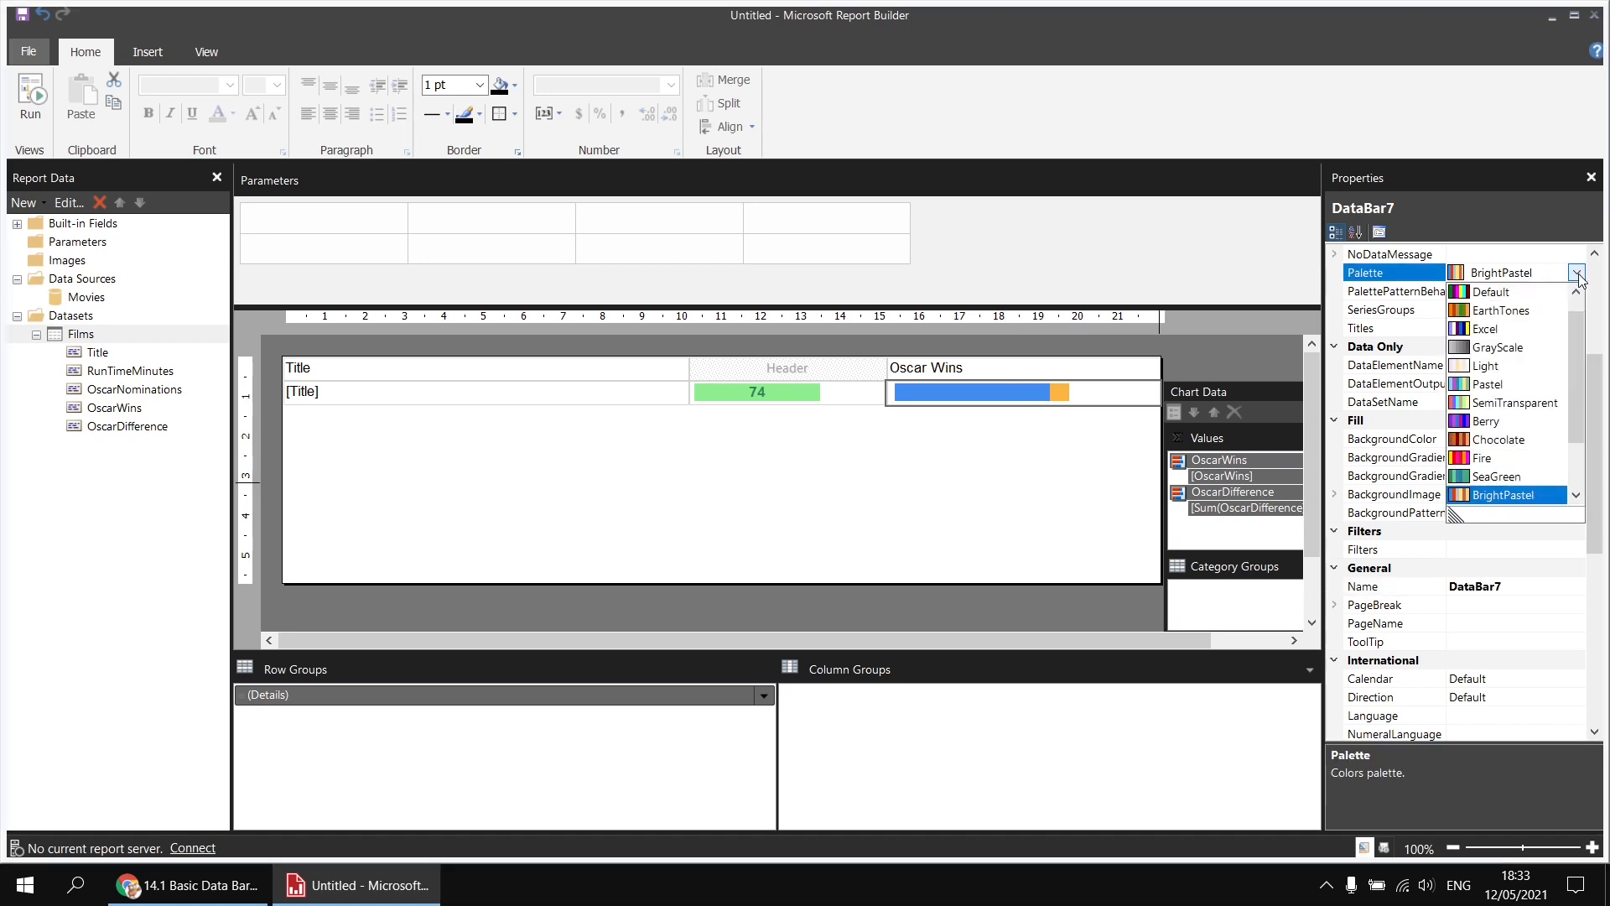
left_click(1493, 481)
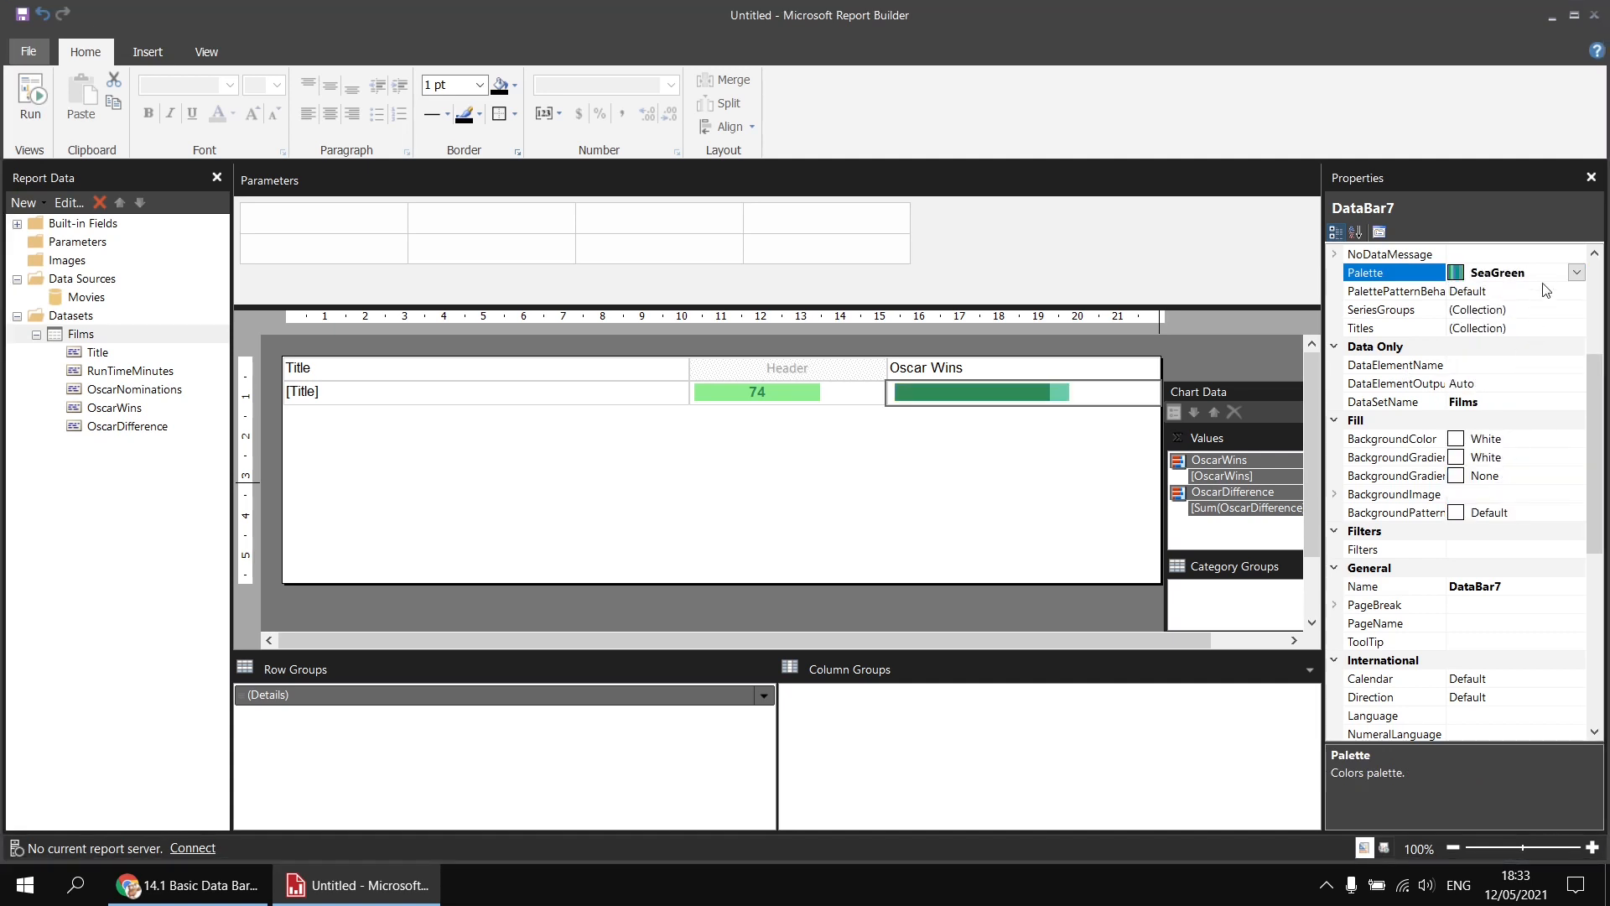
left_click(1577, 272)
left_click(1479, 478)
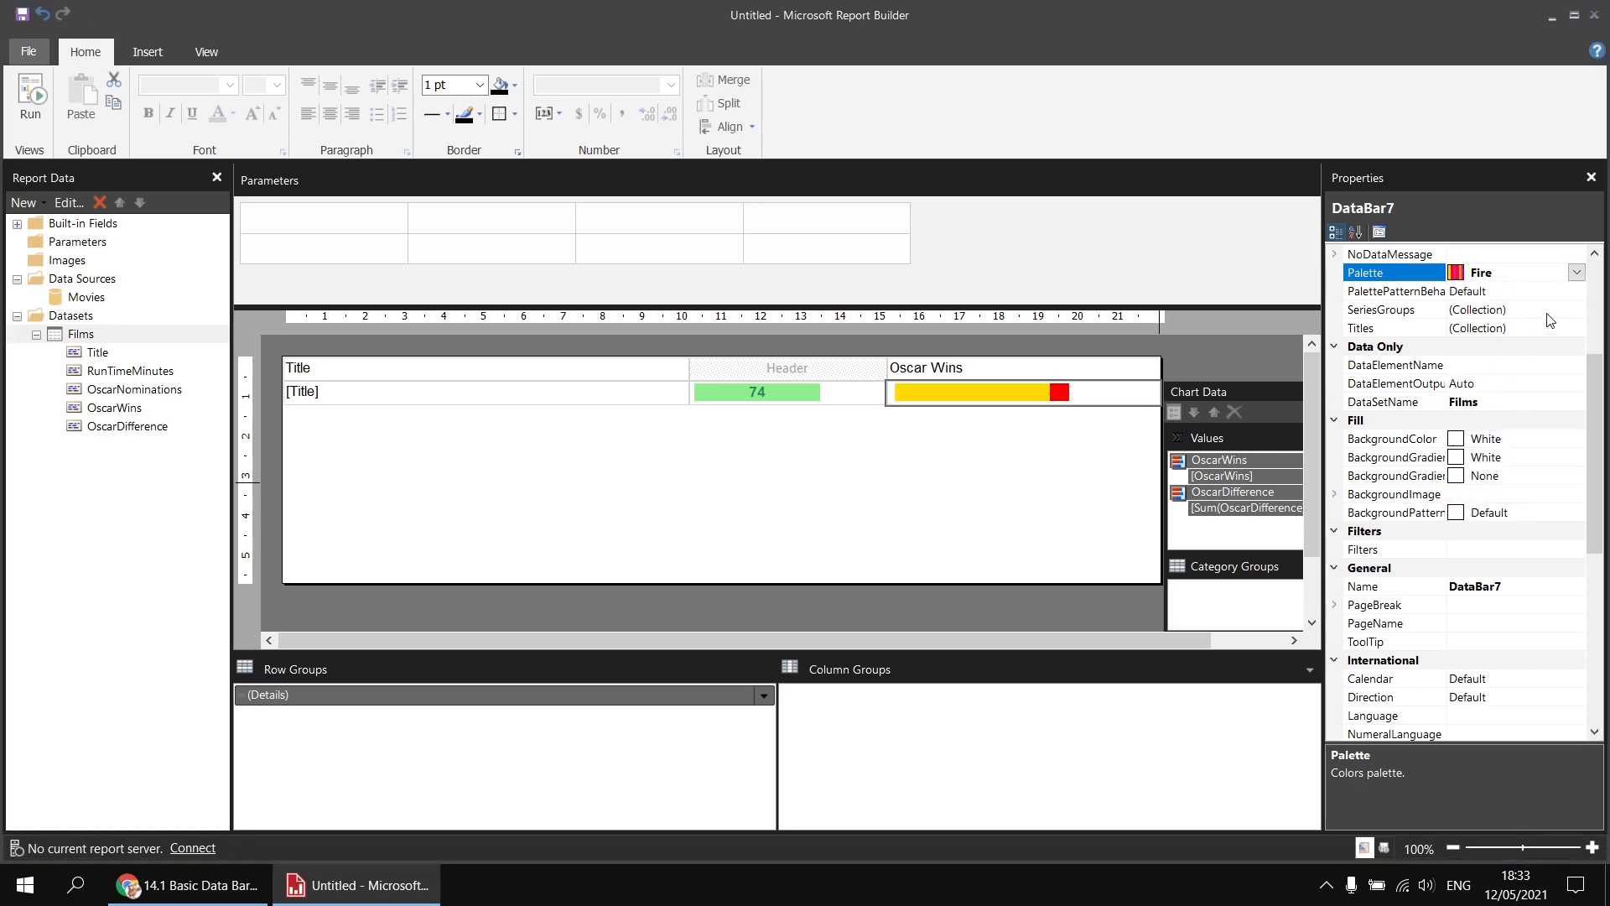
left_click(1577, 272)
left_click(1482, 460)
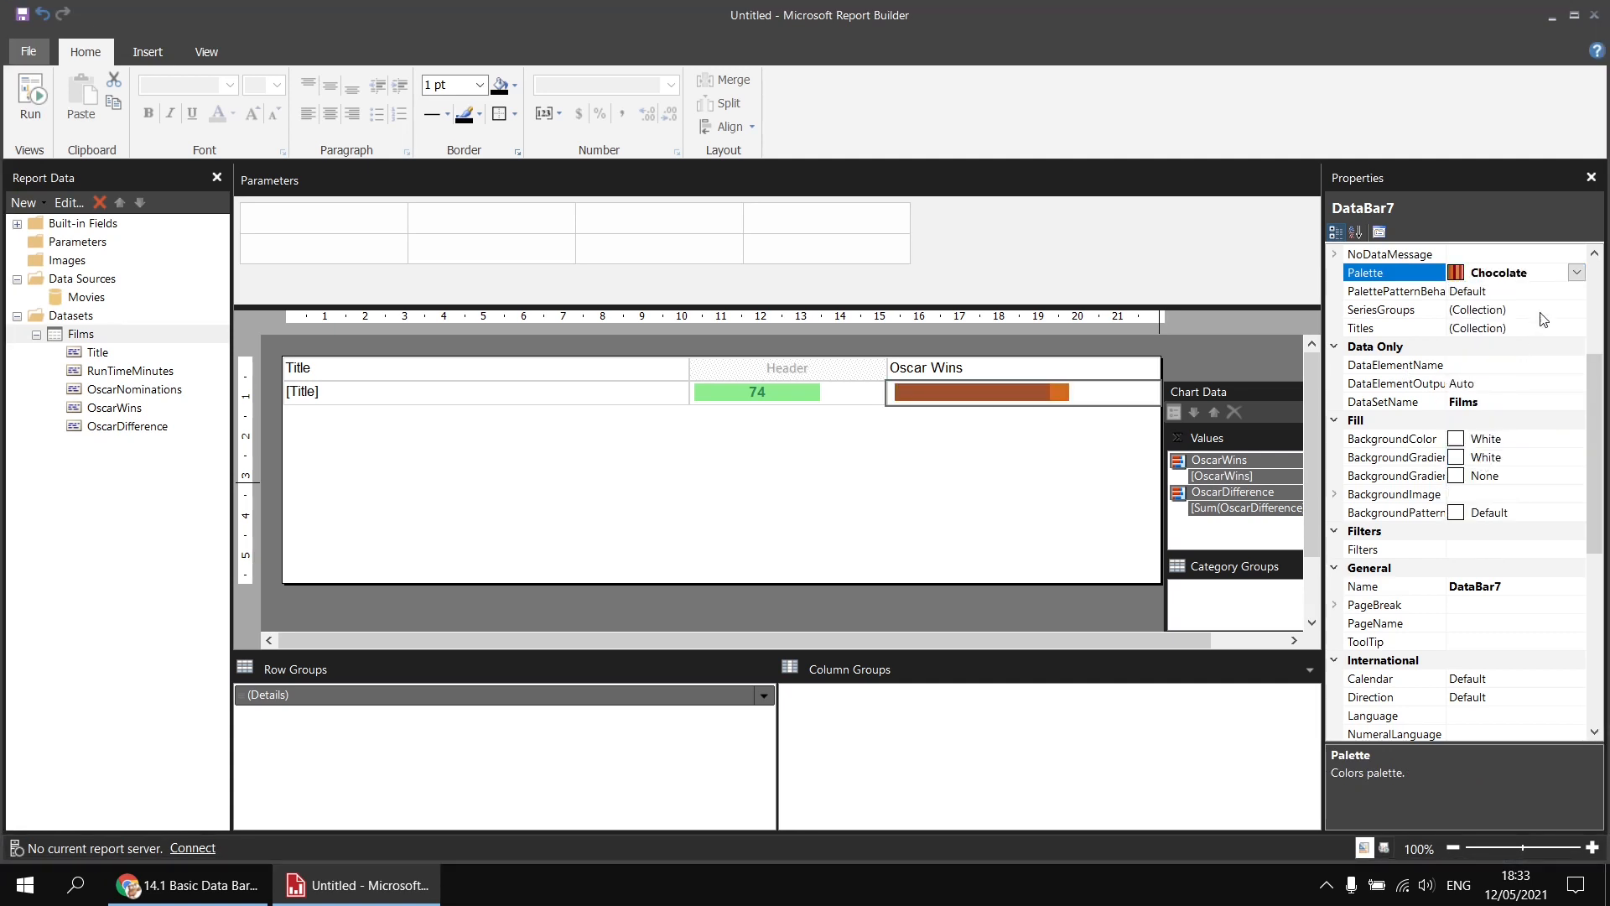
left_click(1577, 272)
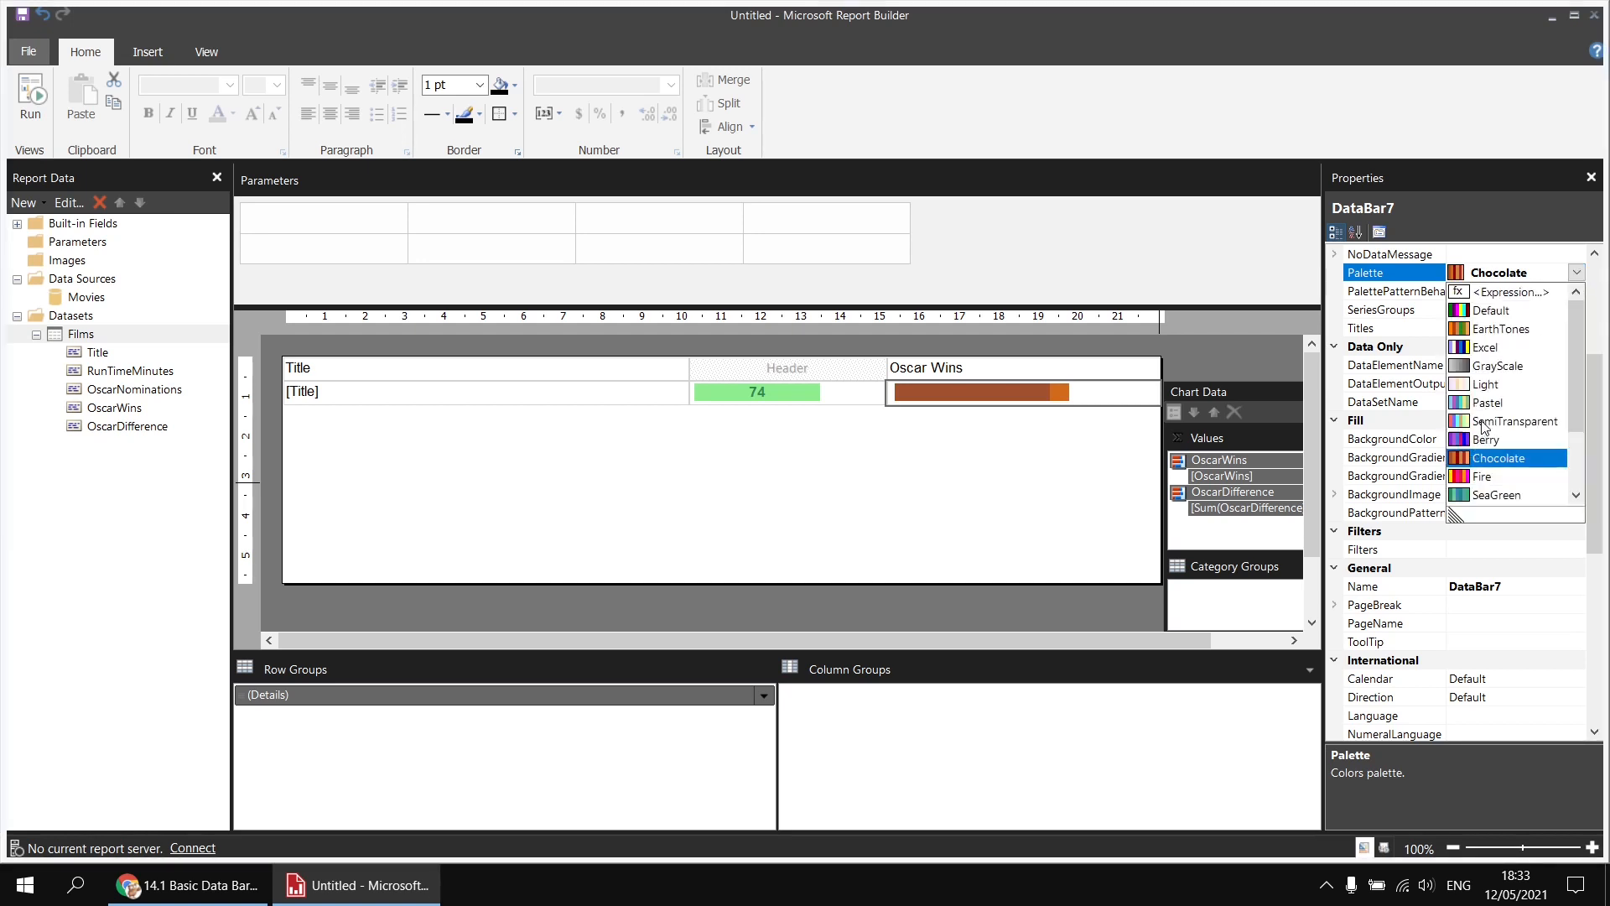
scroll(1482, 428, "down", 2)
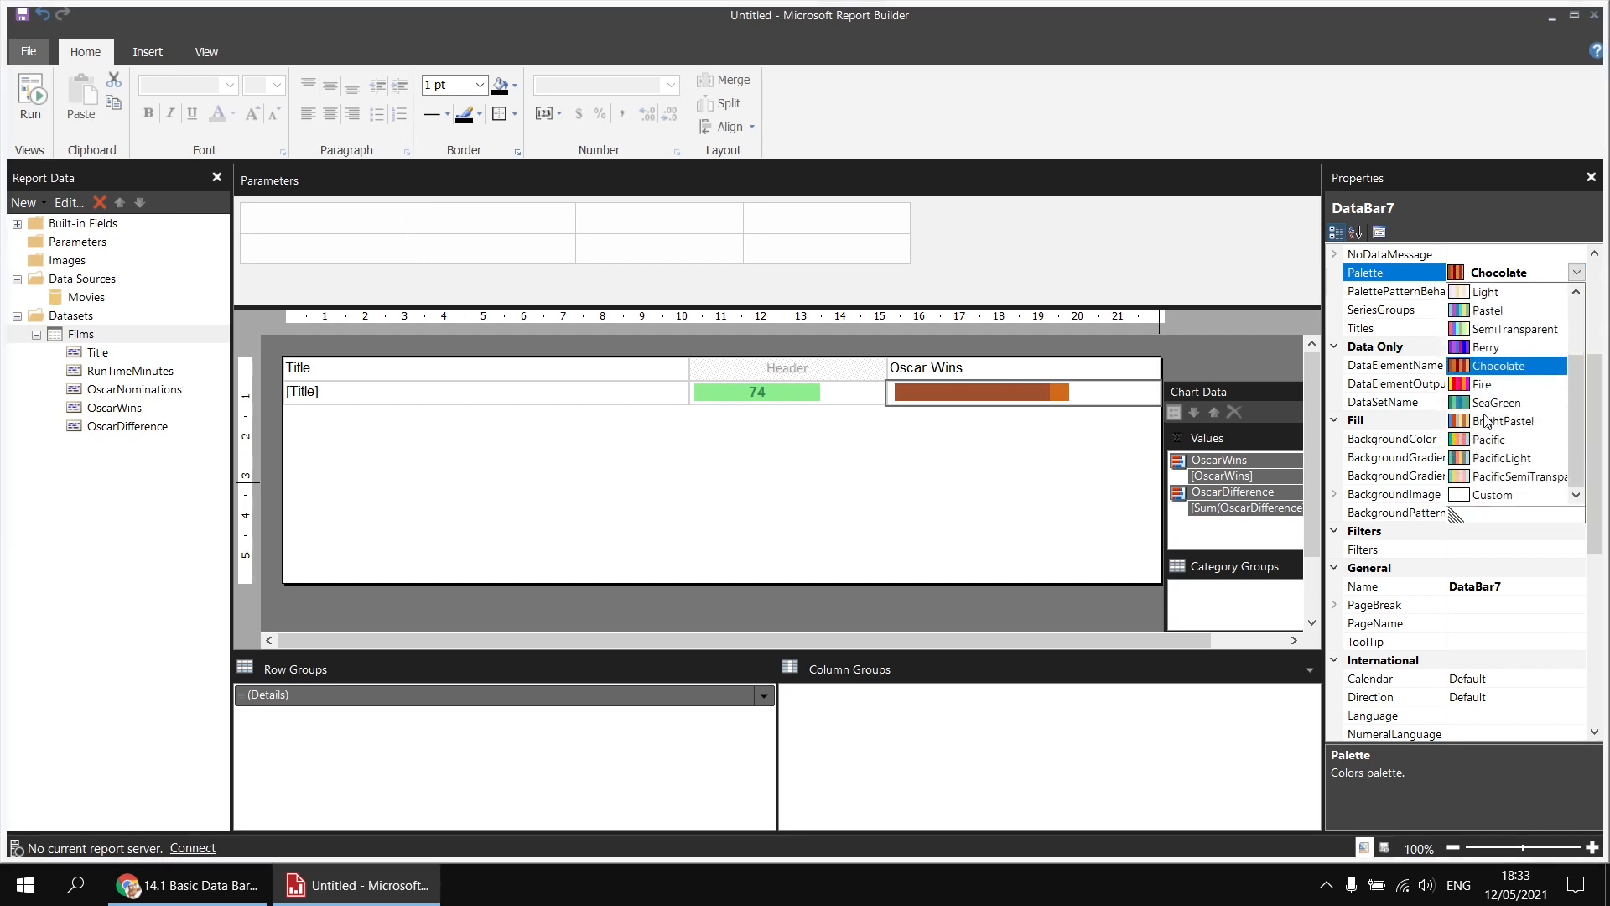
left_click(1487, 422)
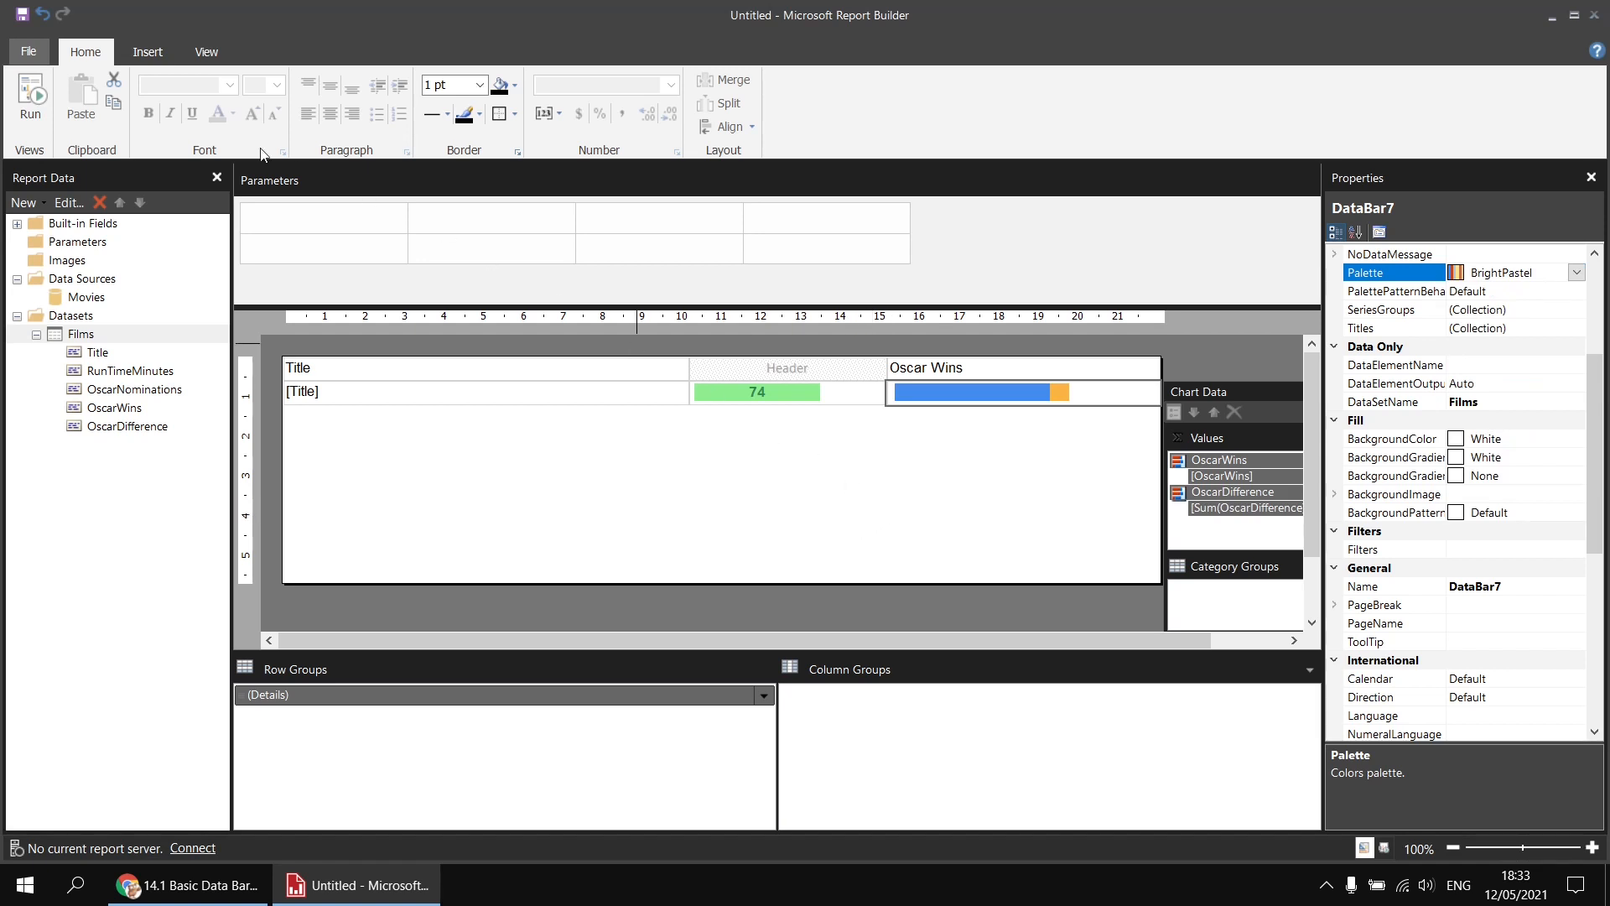
Preview the report with the two-series stacked Oscar bars and return to the design.
left_click(34, 99)
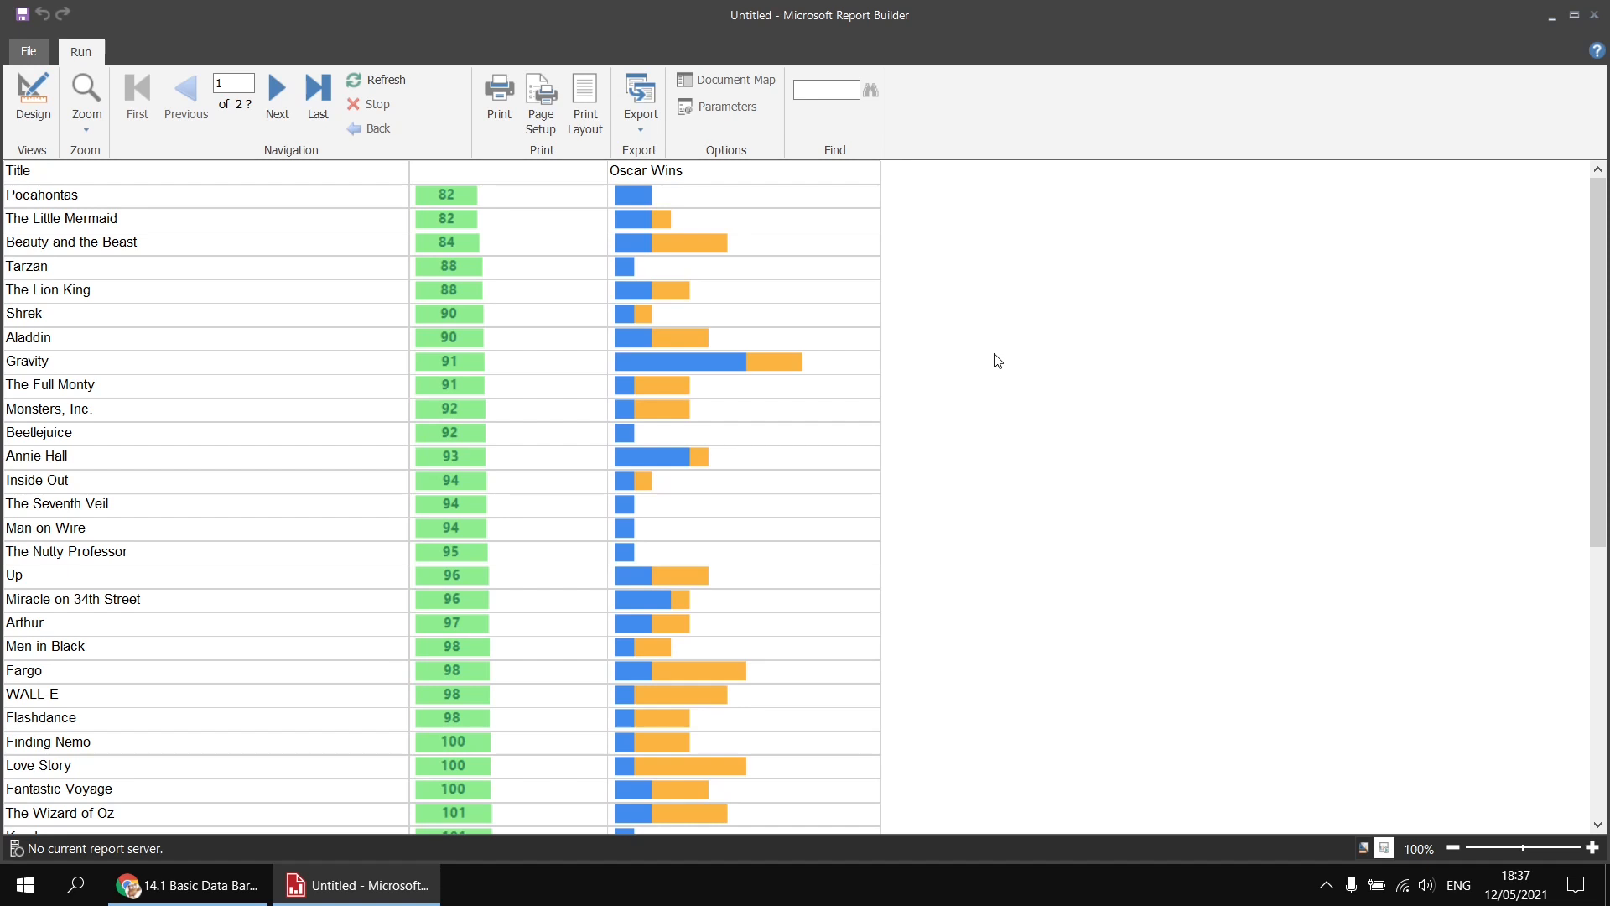
left_click(35, 99)
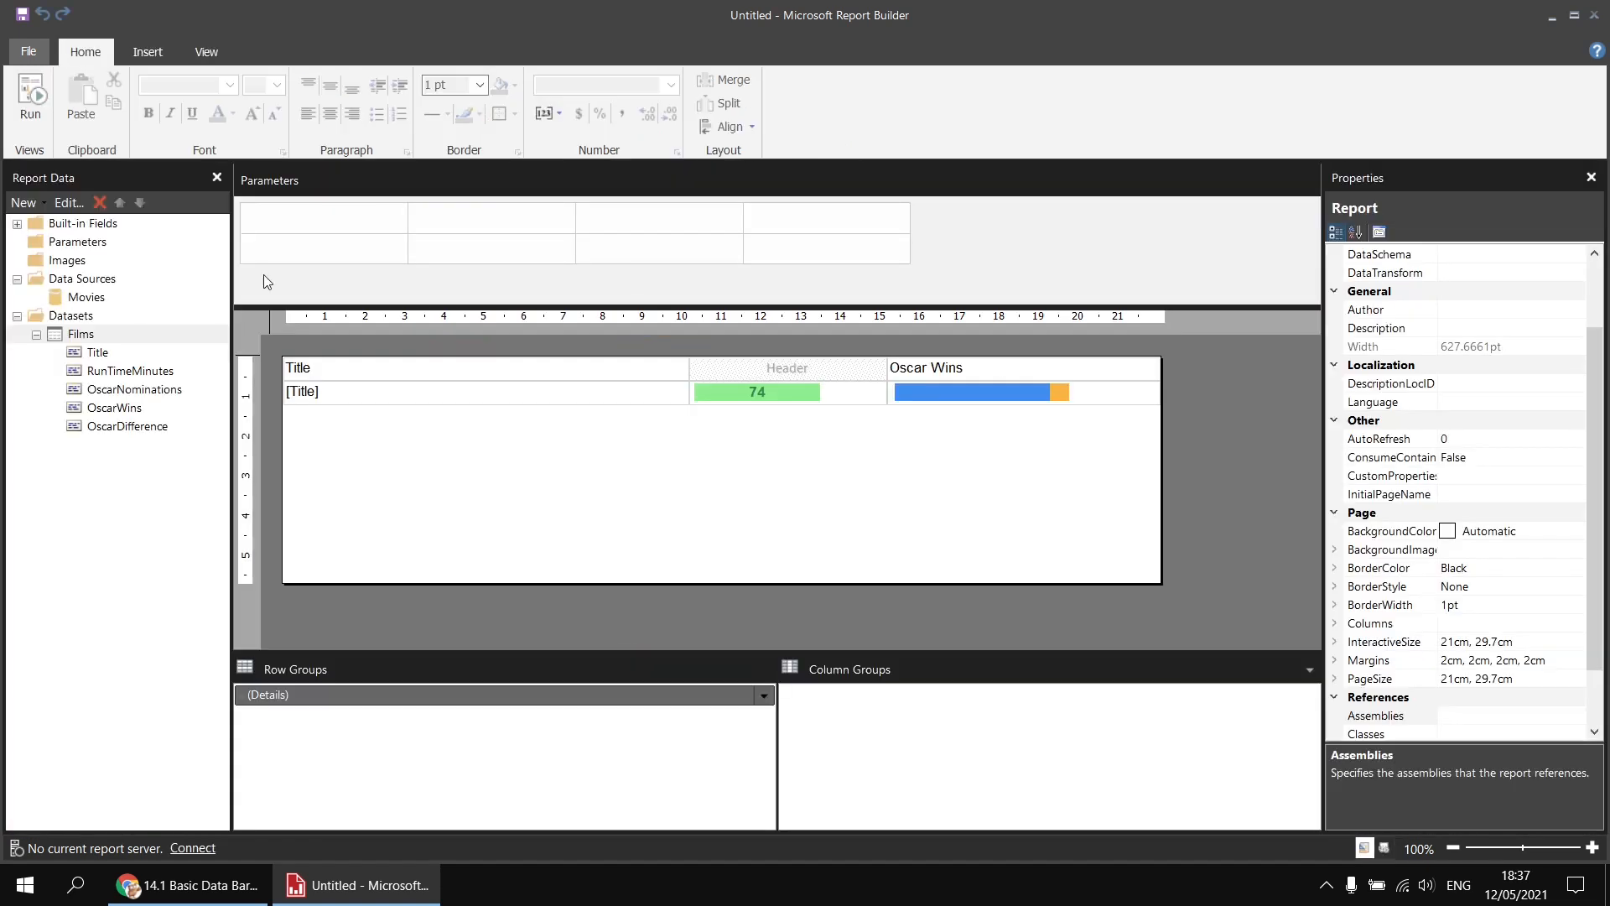
Try the plain Bar type on the Oscar Wins data bar in a report preview and restore the Stacked Bar type.
right_click(949, 392)
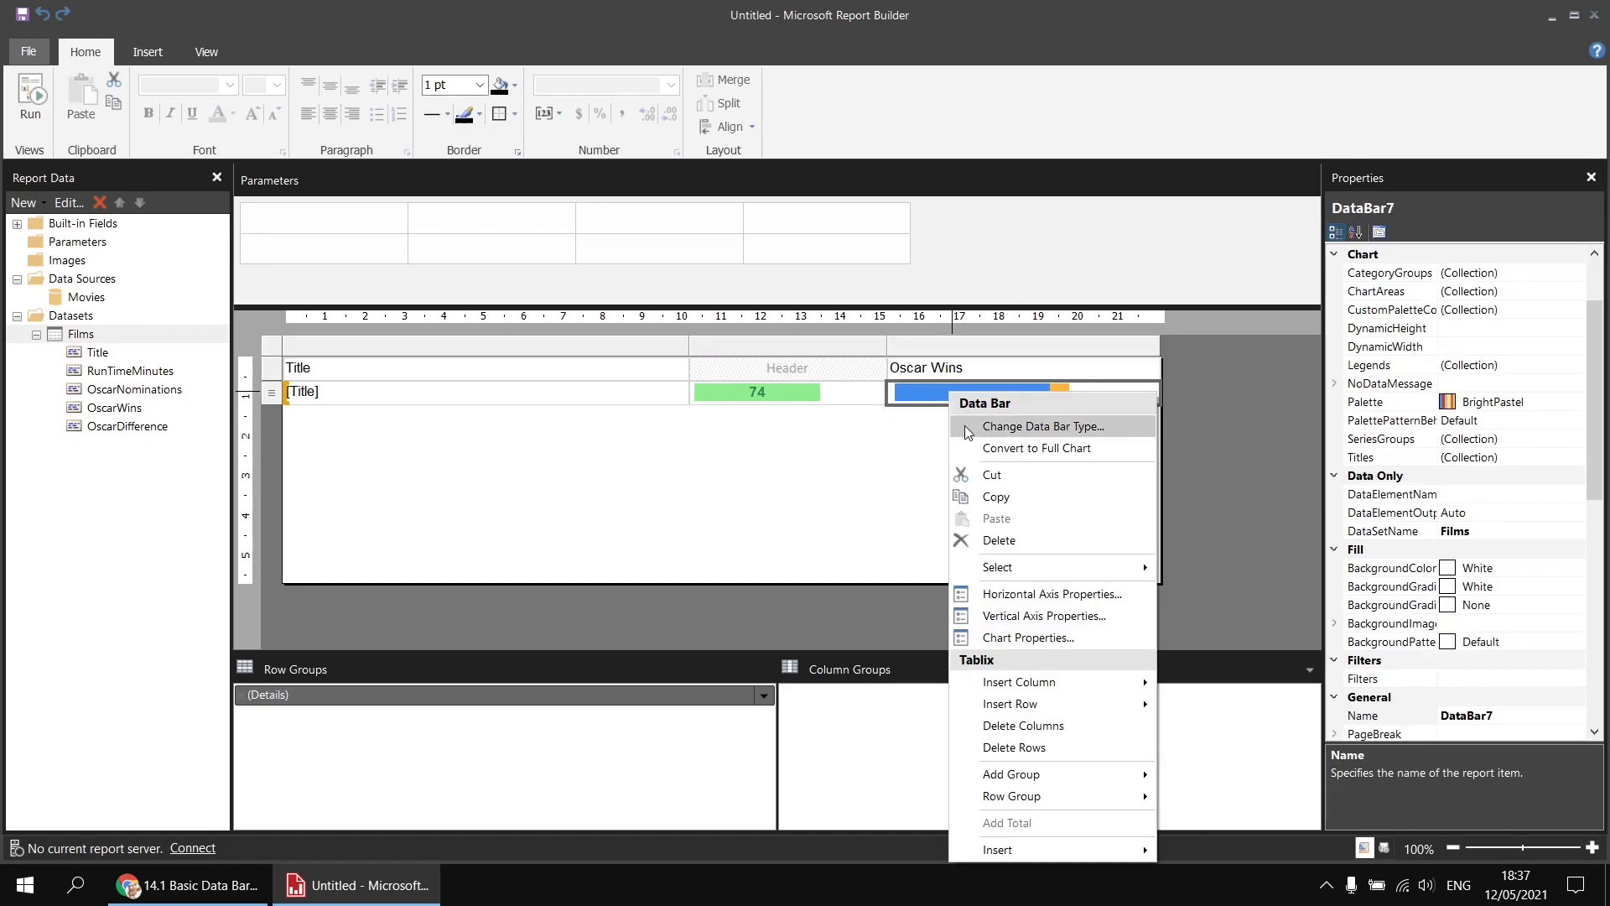
left_click(964, 425)
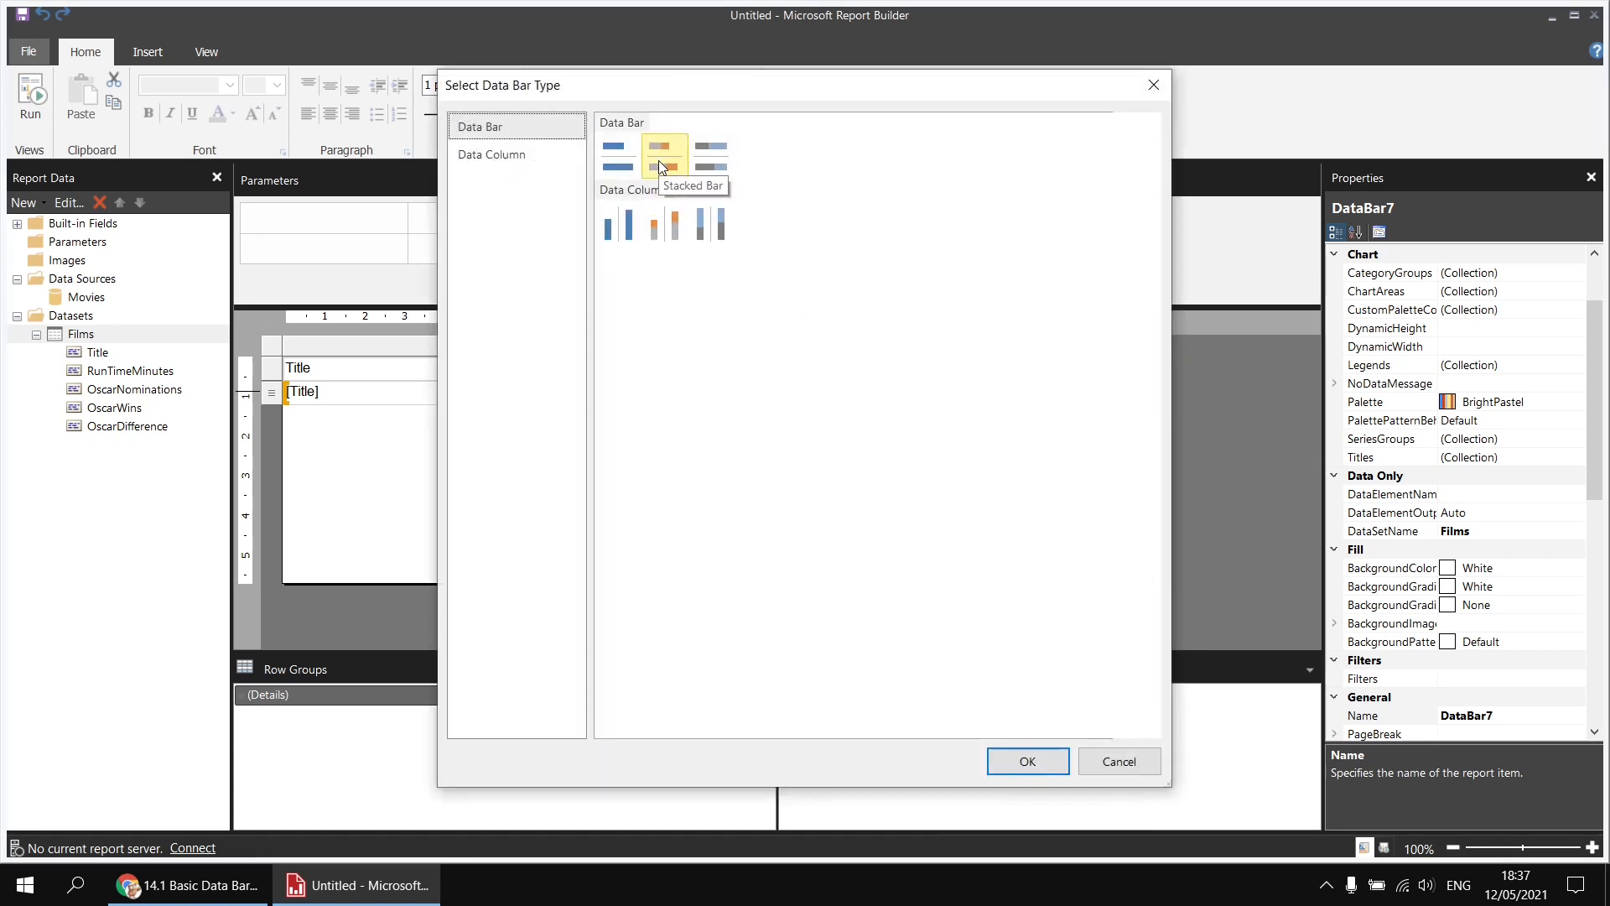
left_click(615, 156)
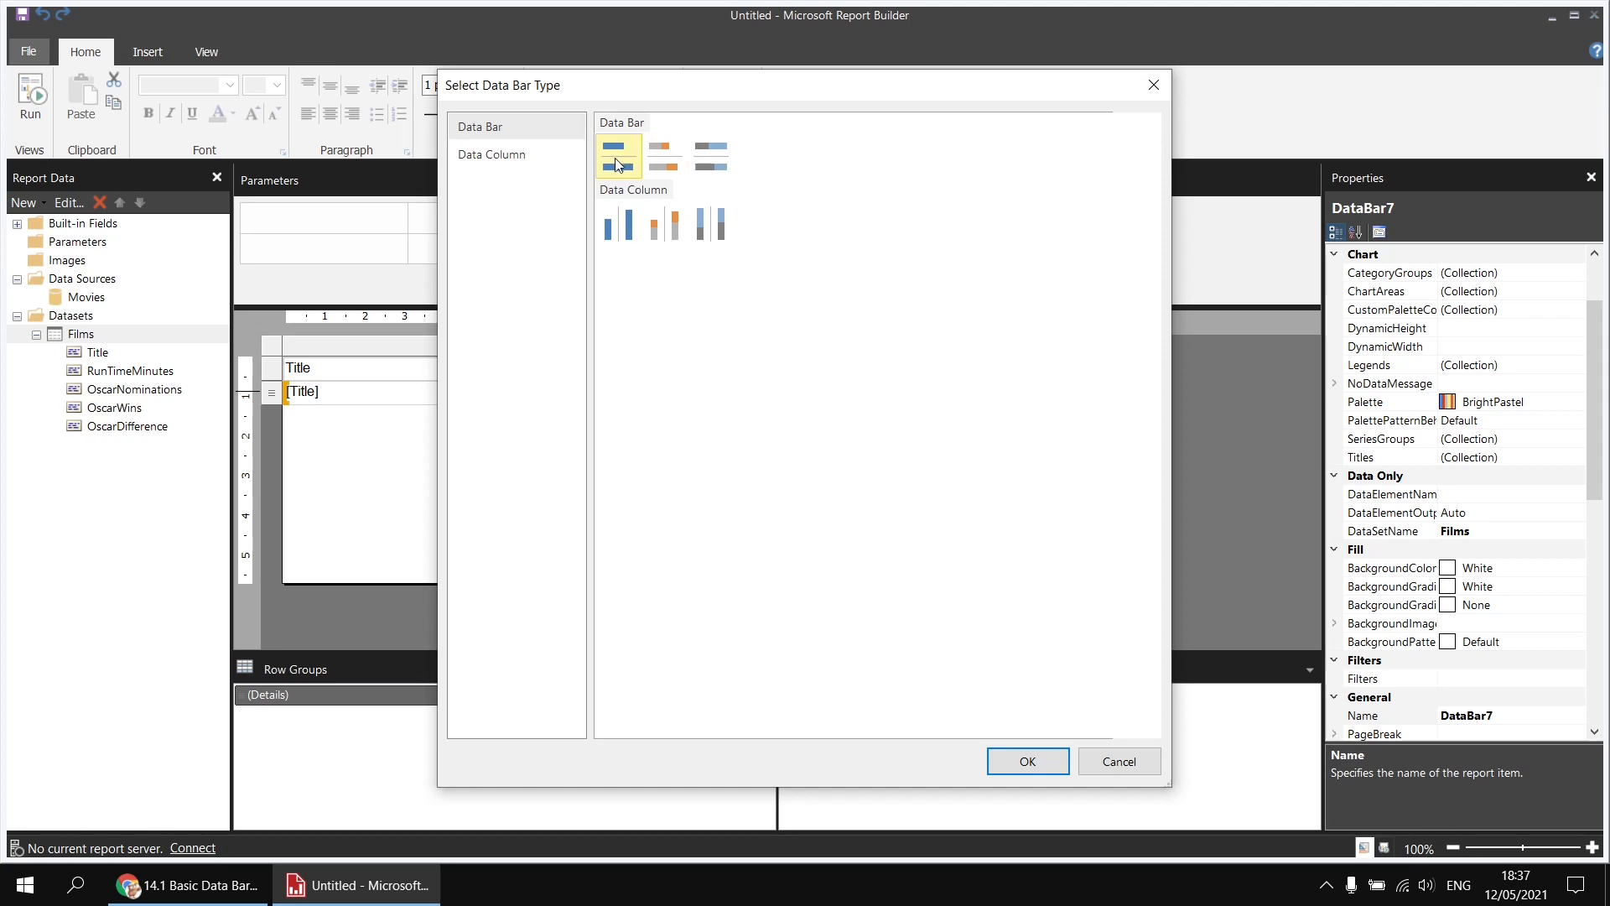
left_click(1016, 765)
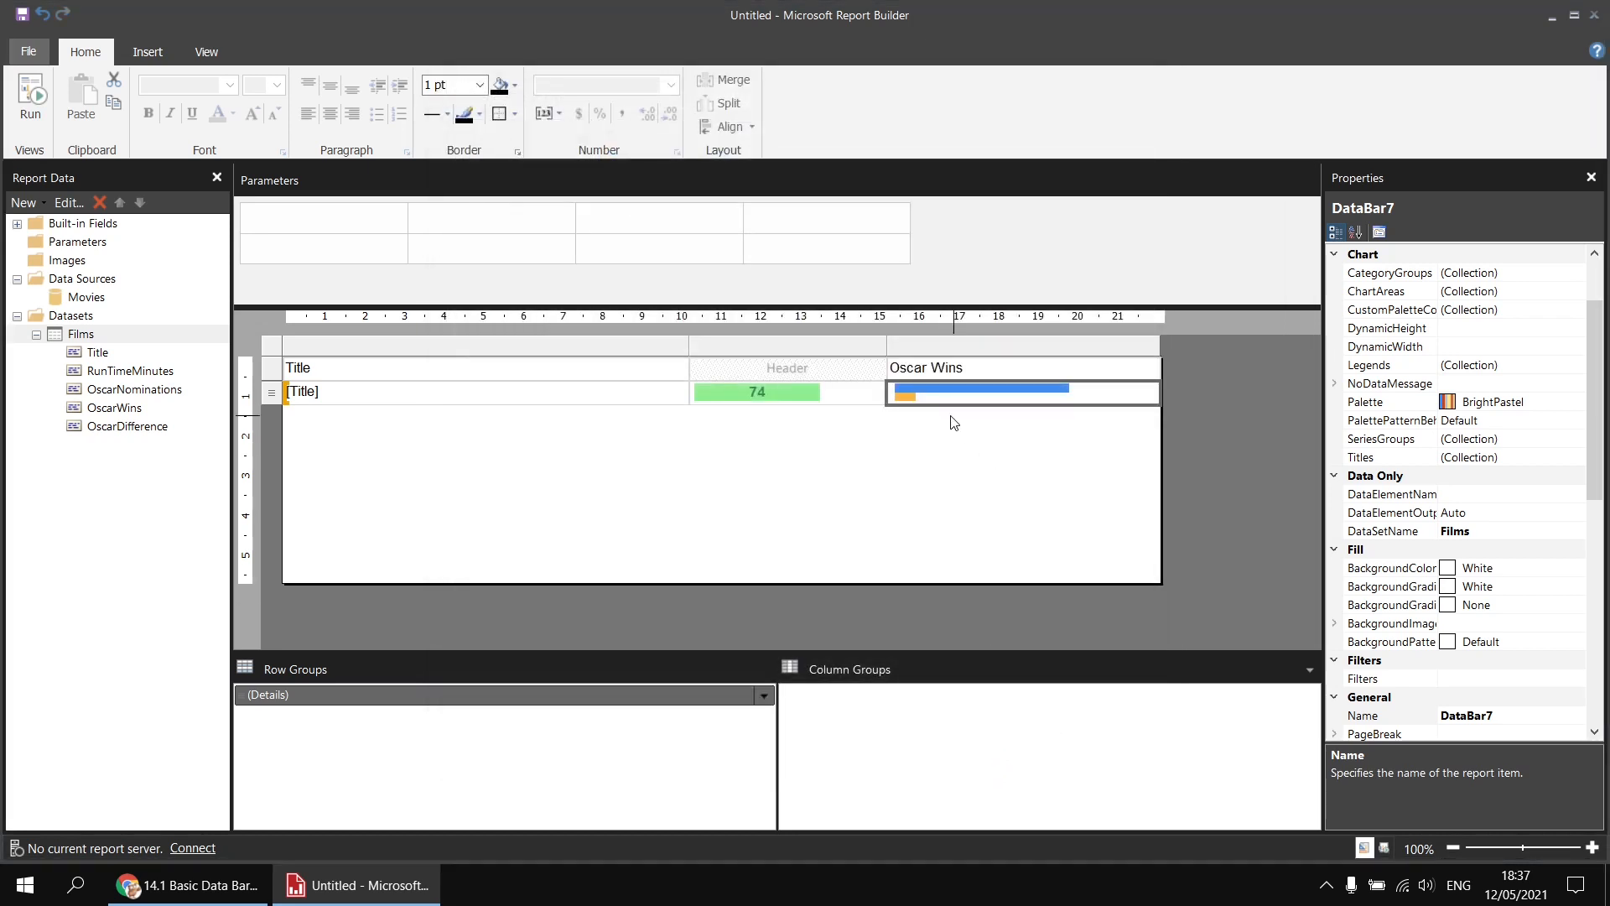
left_click(909, 389)
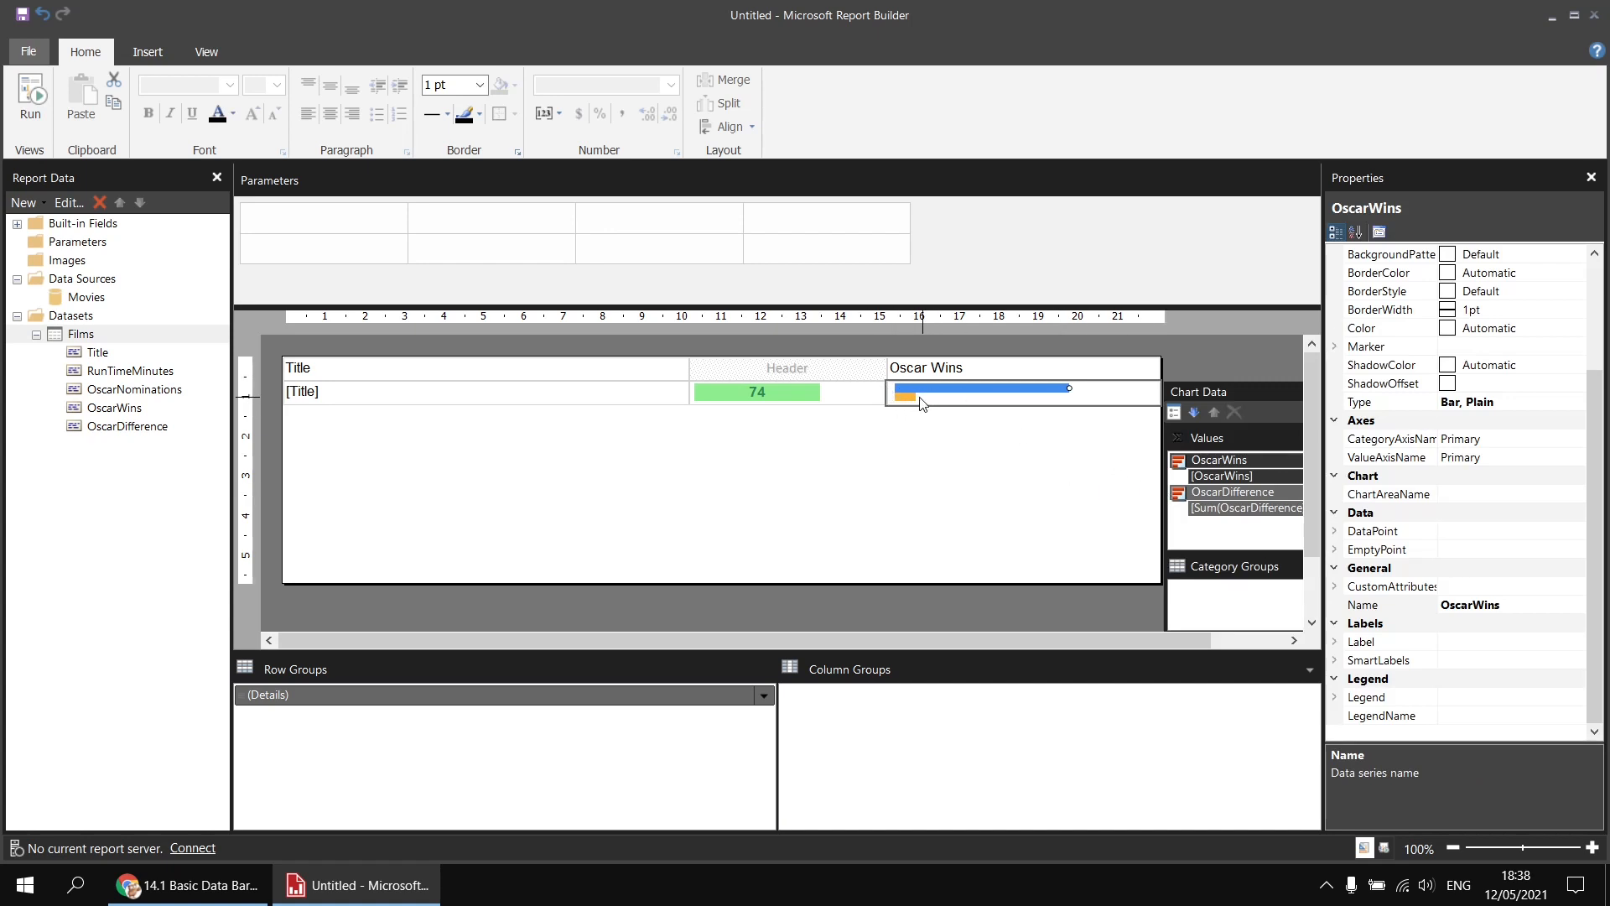
left_click(30, 94)
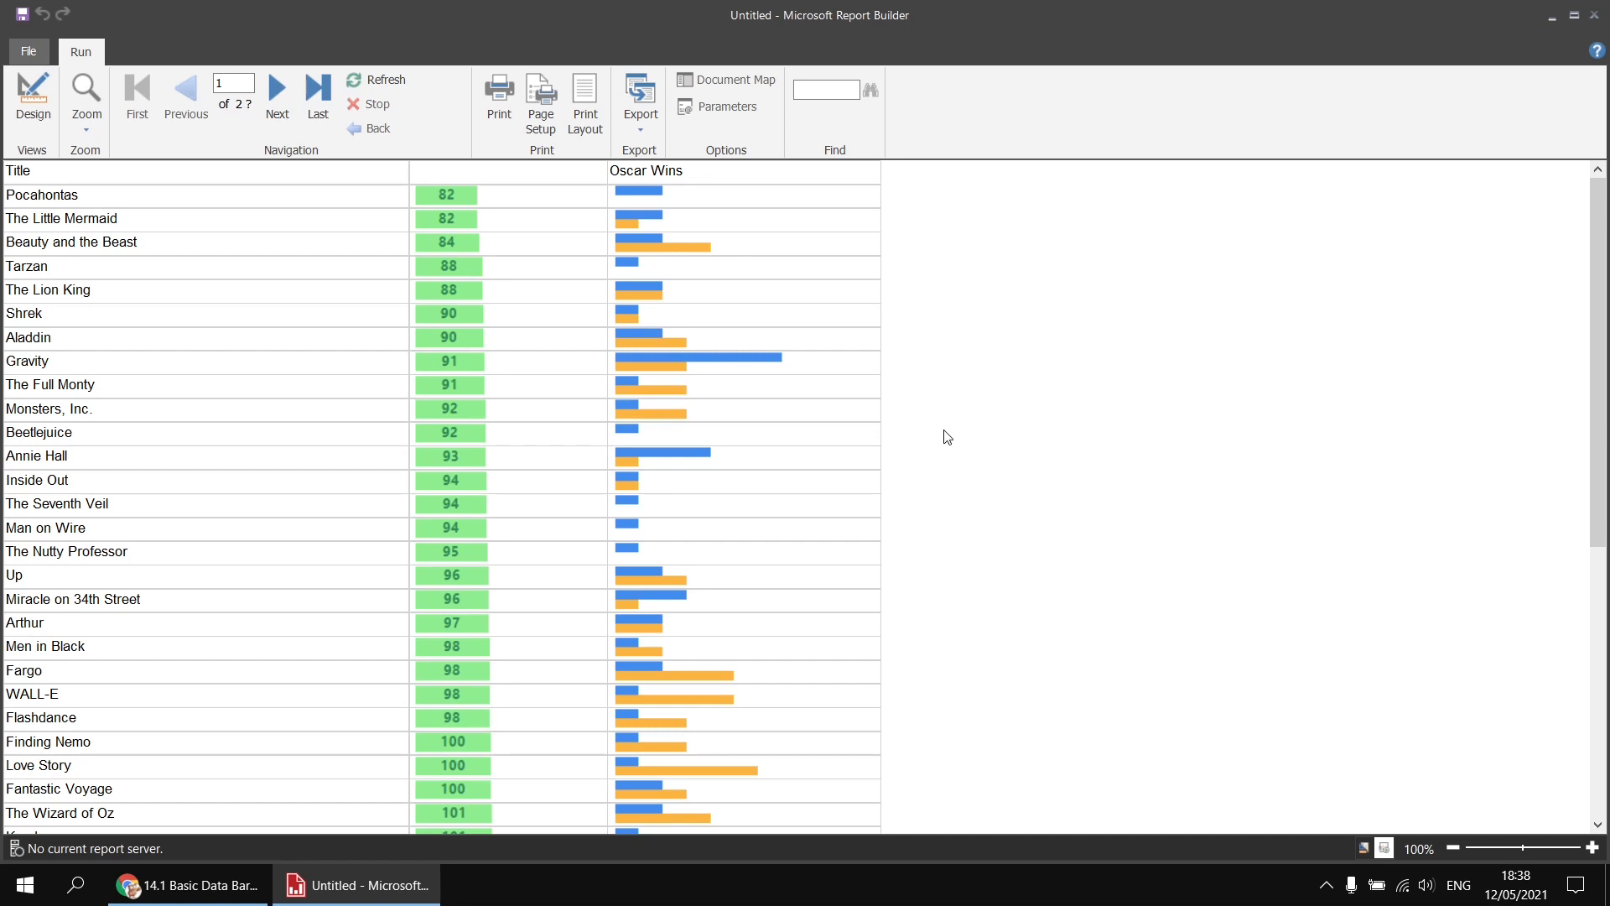
left_click(42, 107)
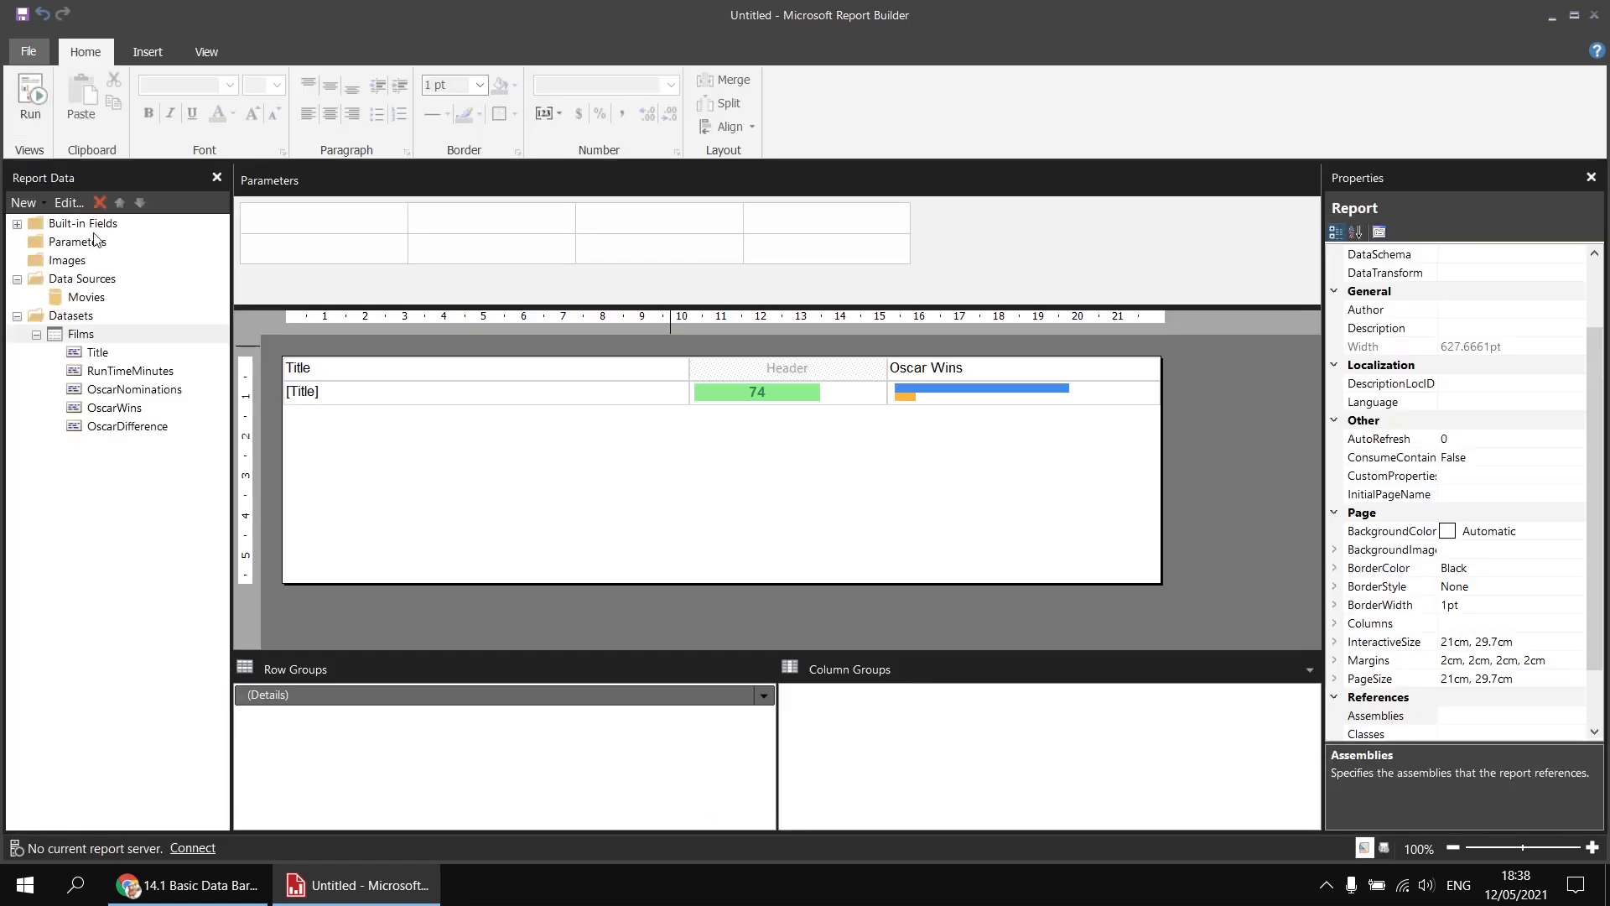
right_click(944, 399)
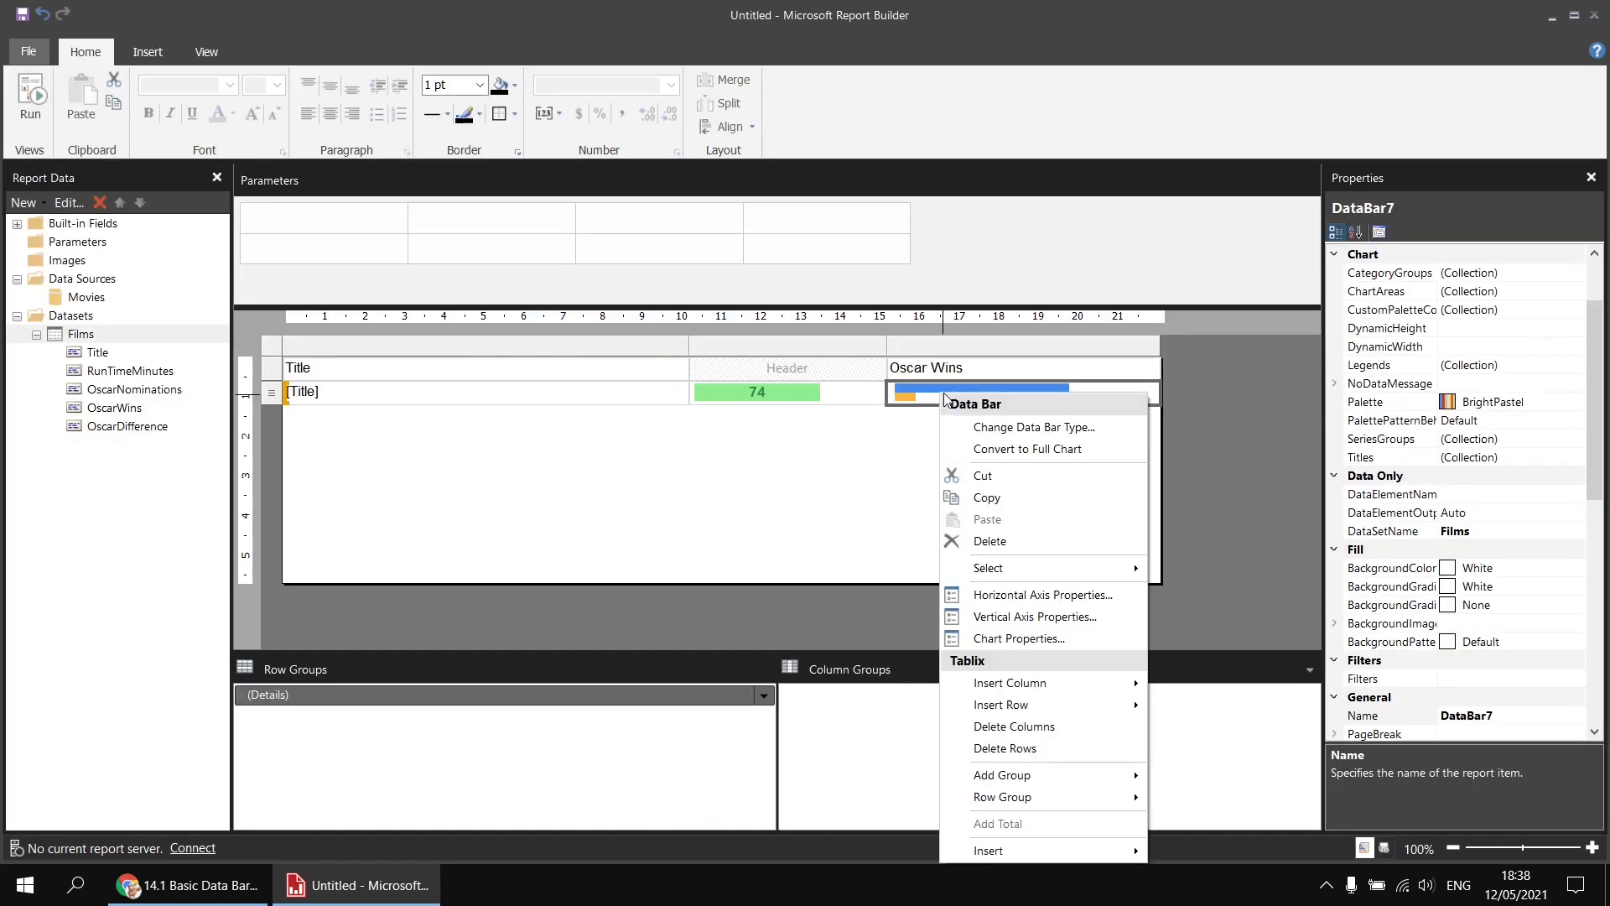
left_click(976, 427)
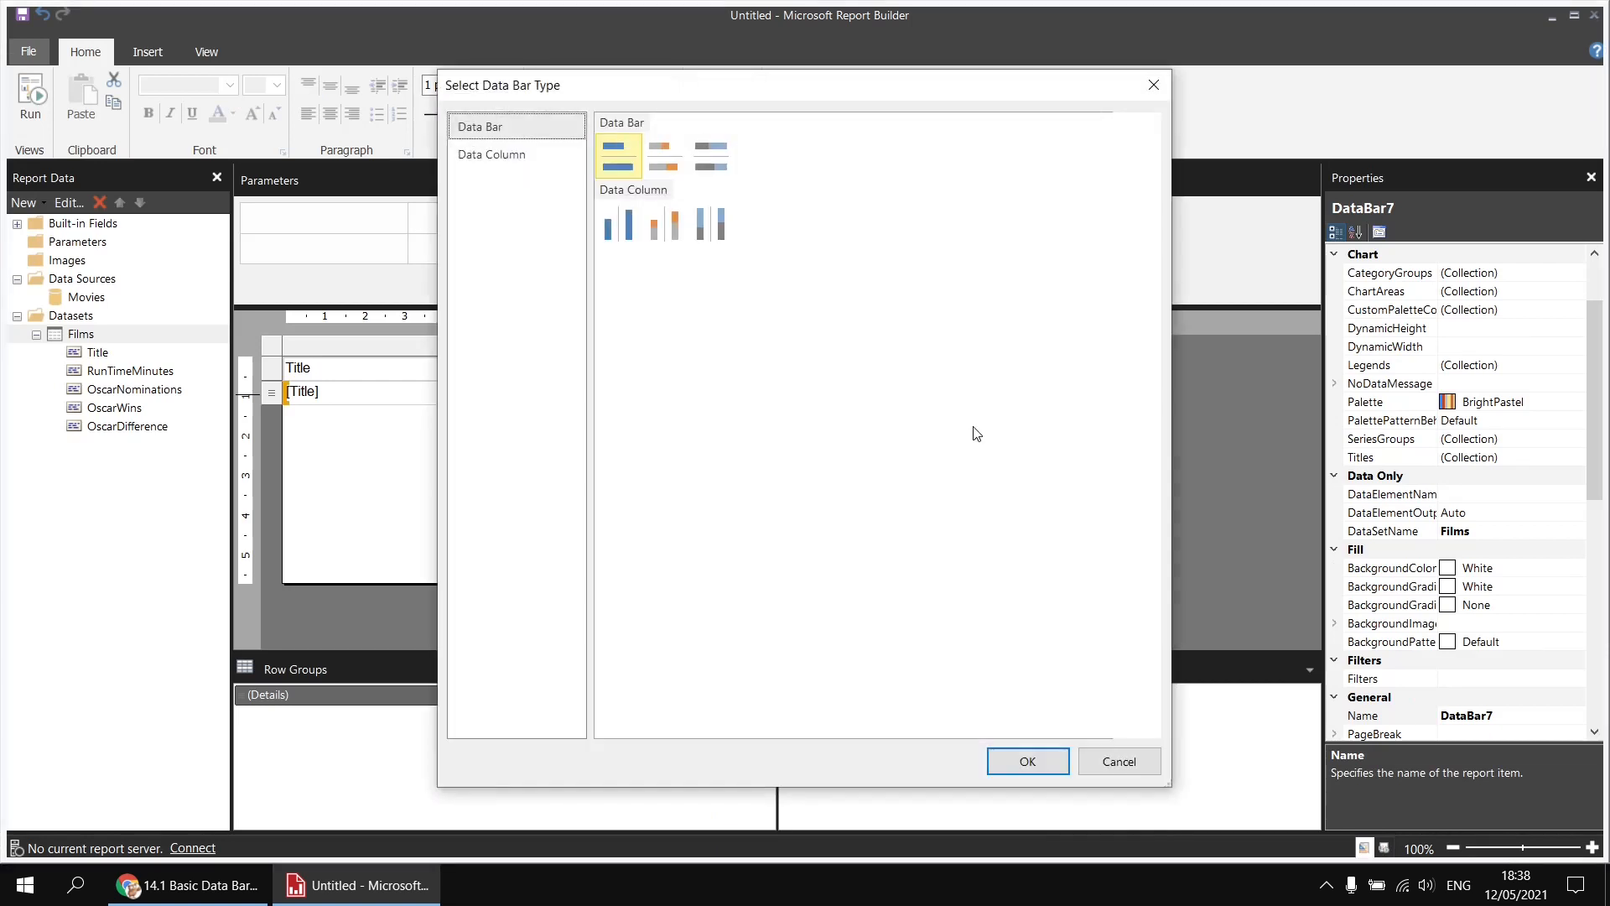
left_click(665, 162)
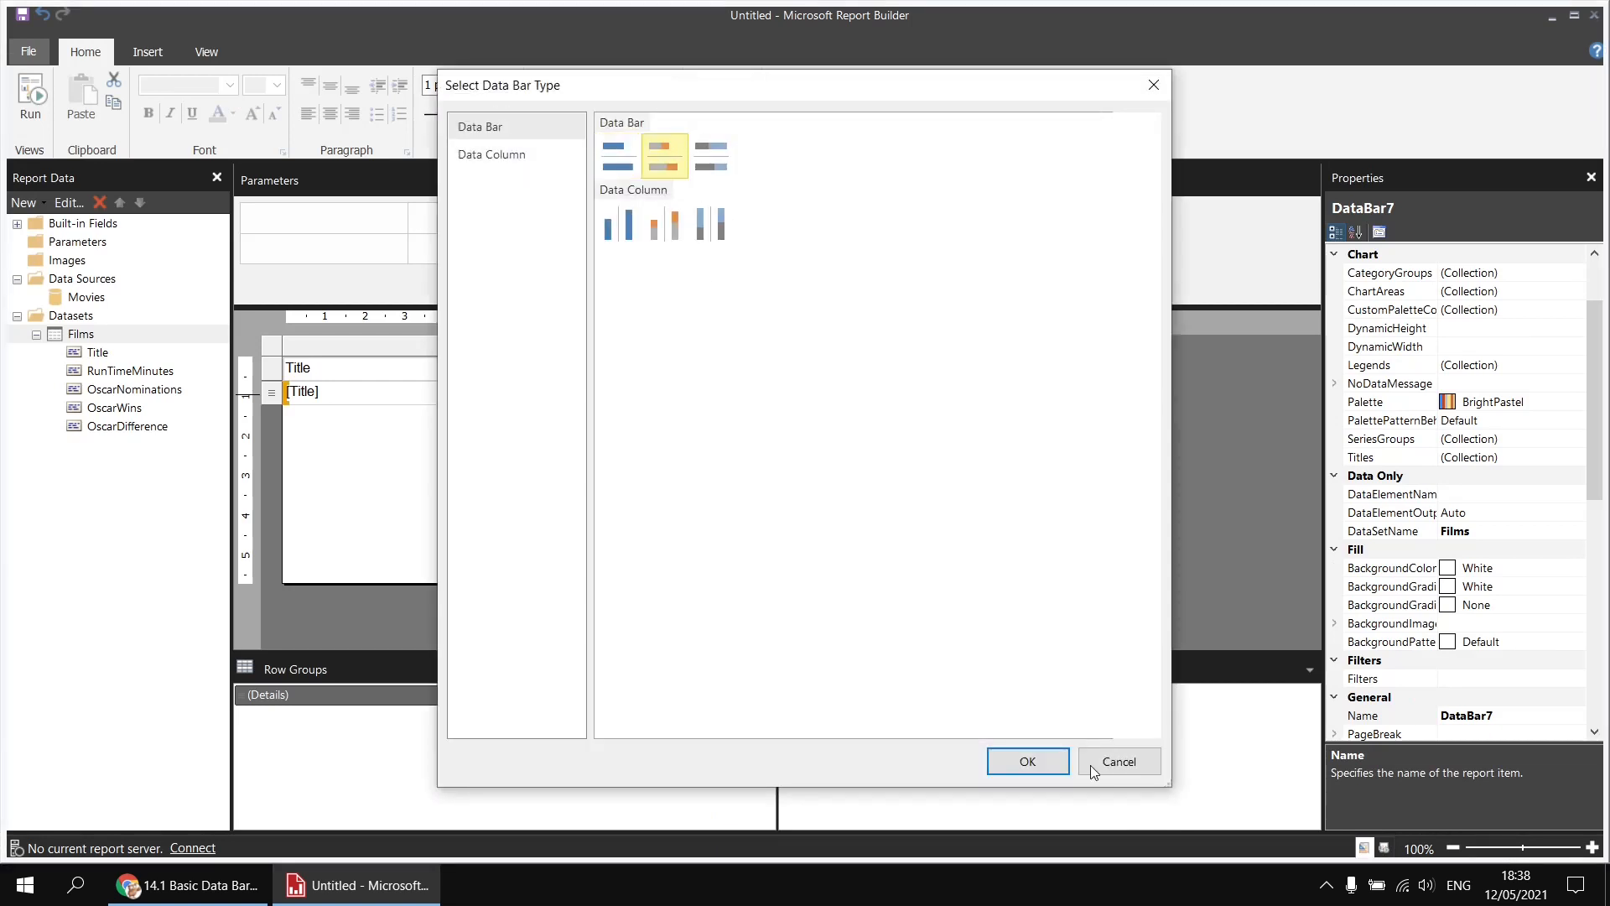
left_click(1028, 762)
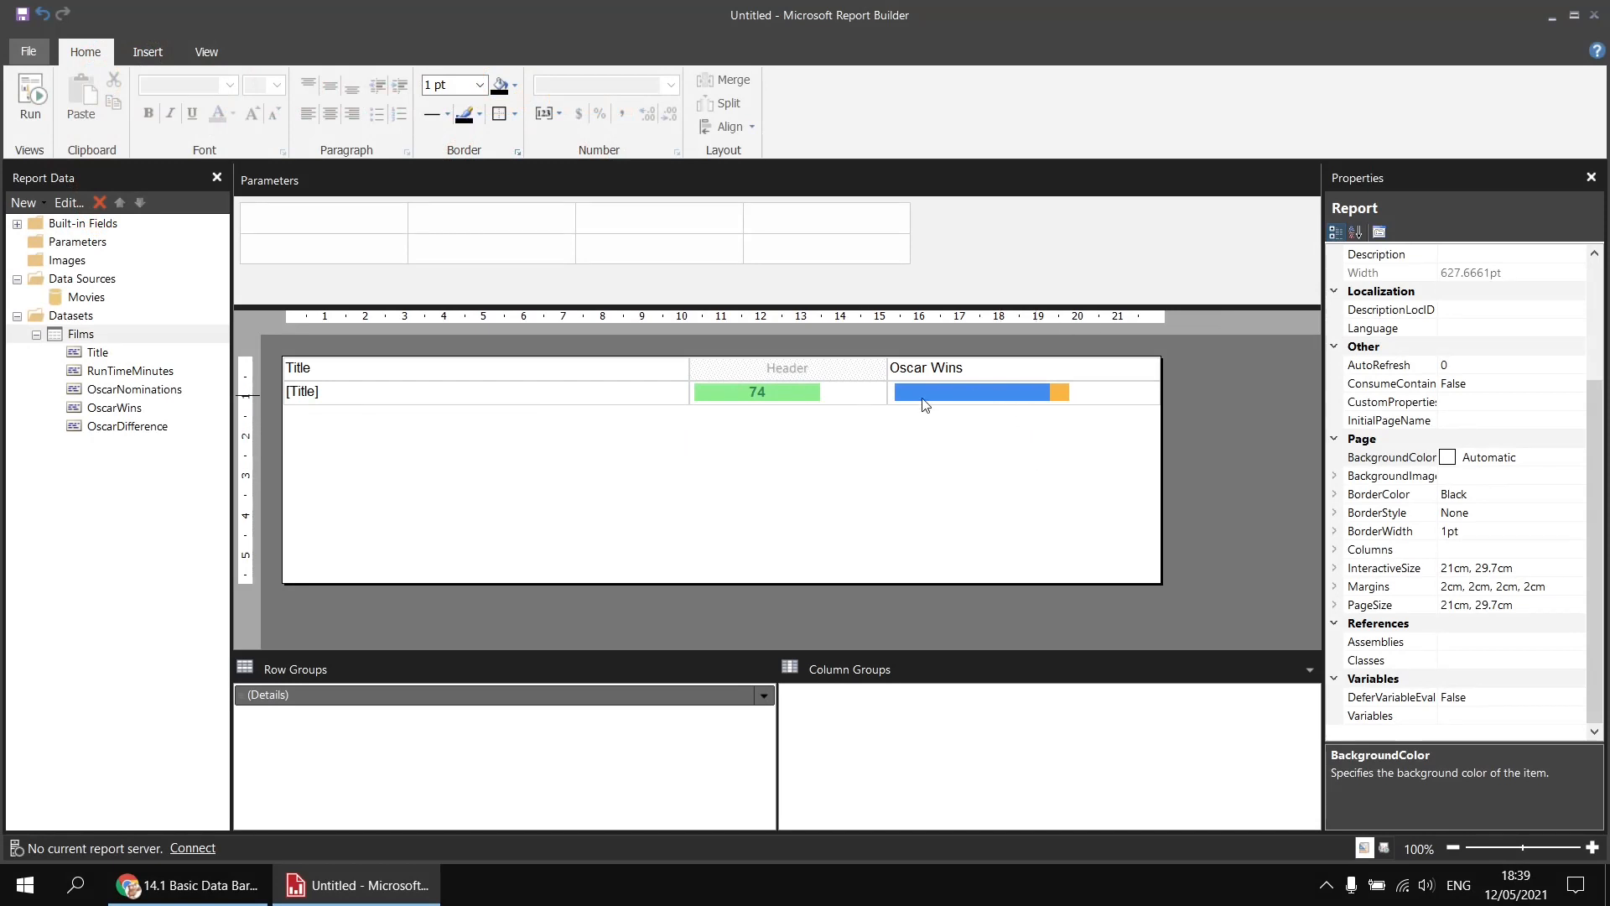
Try the Lime colour on the OscarDifference series of the Oscar Wins data bar and undo the change.
left_click(1059, 390)
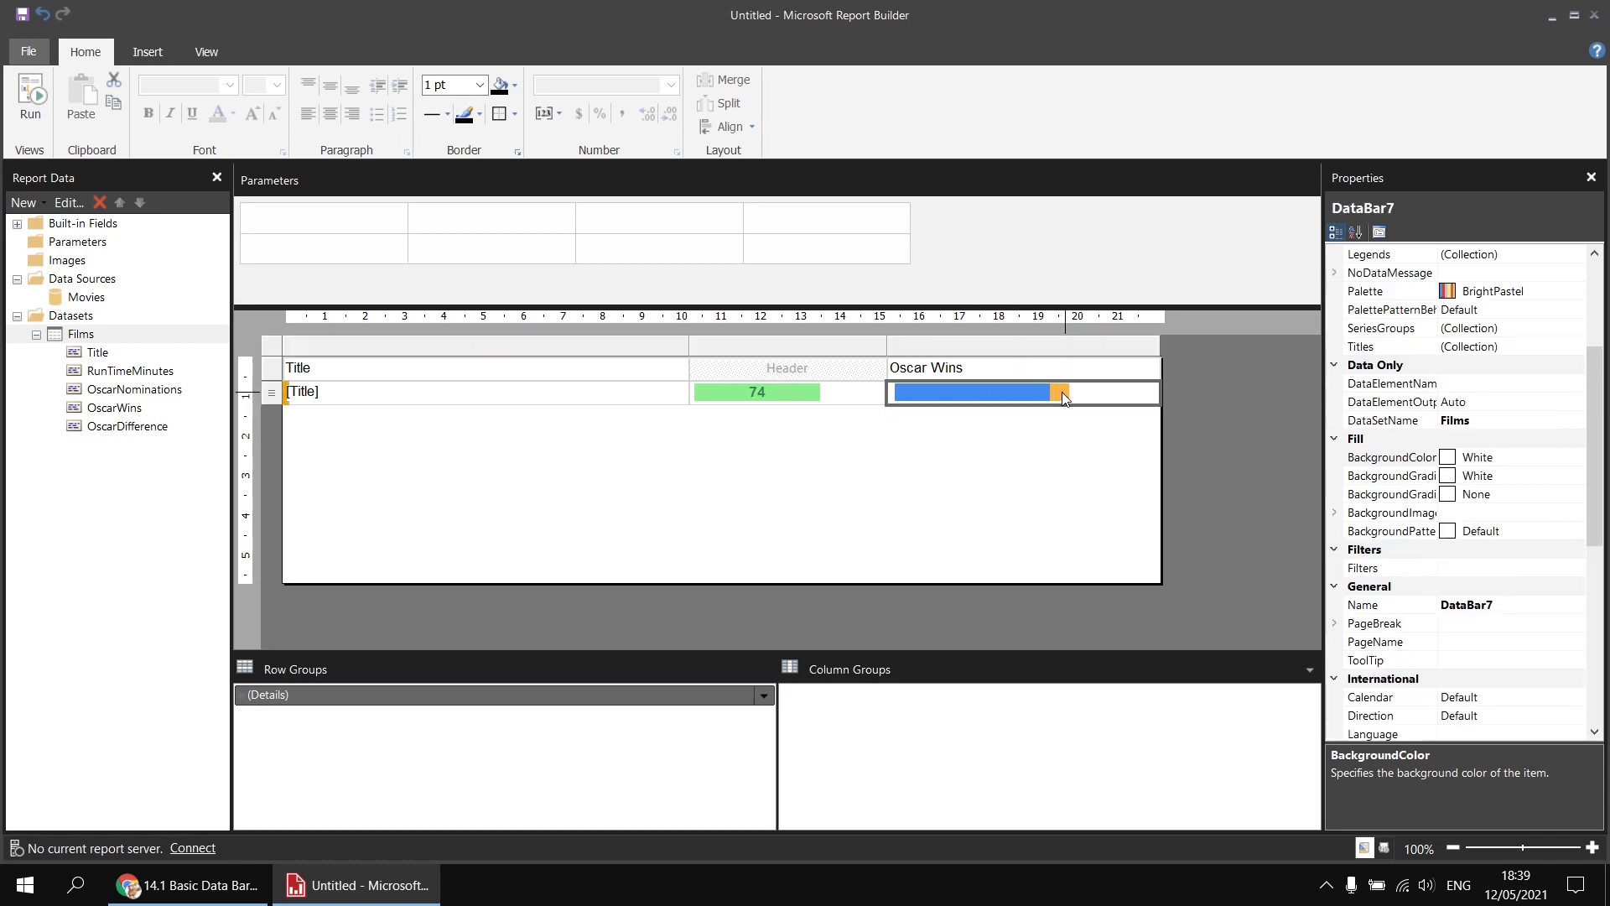
left_click(1063, 392)
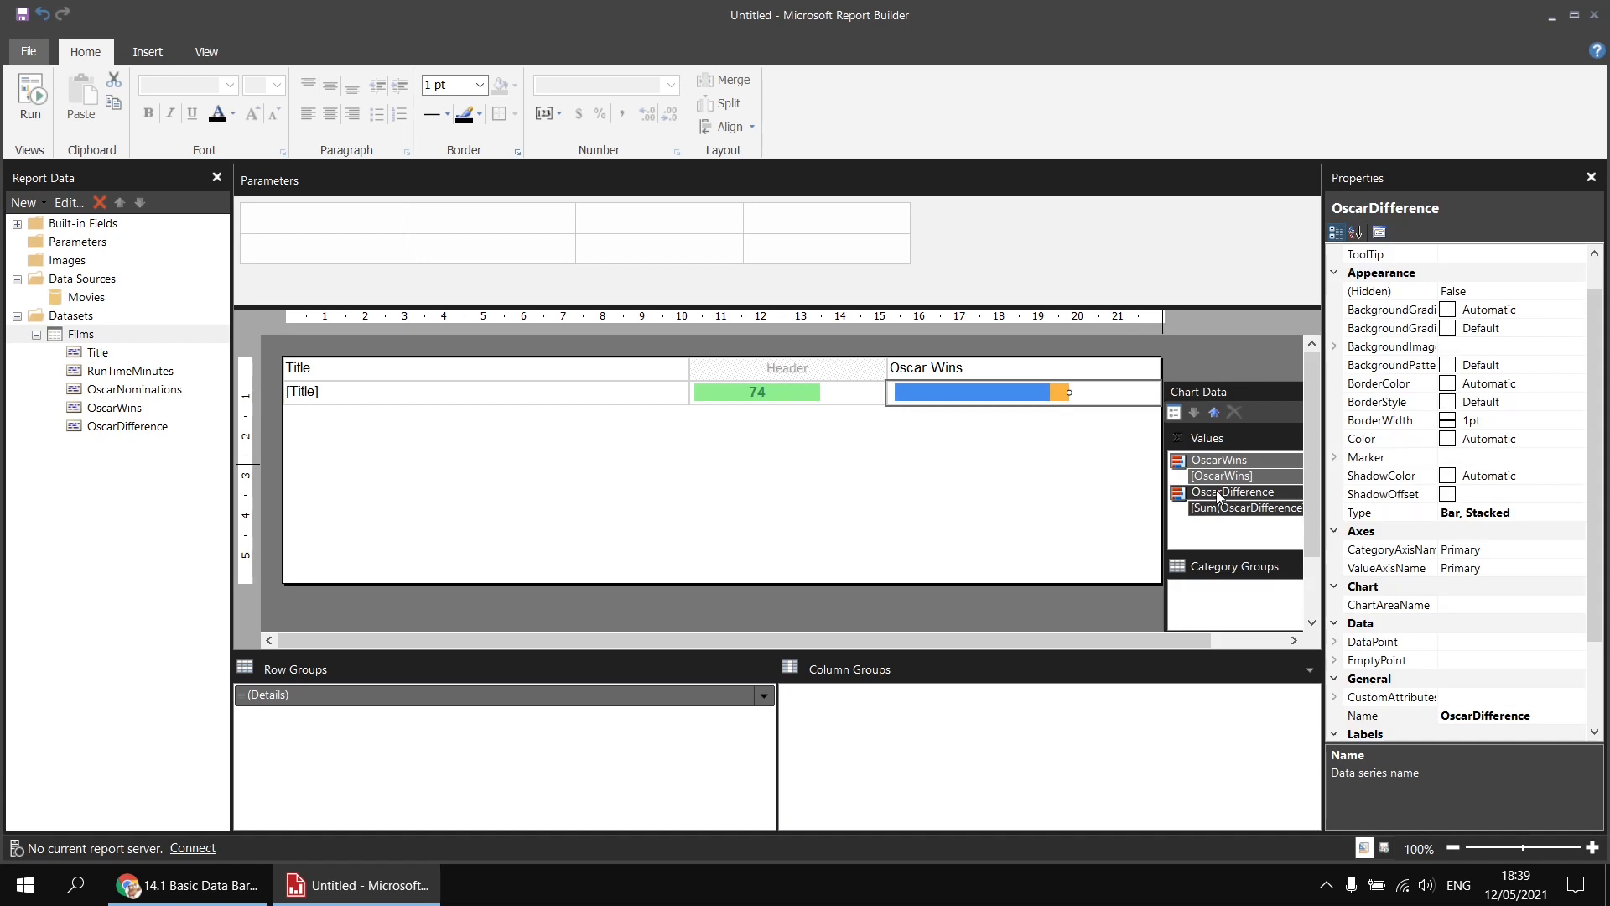
left_click(1395, 440)
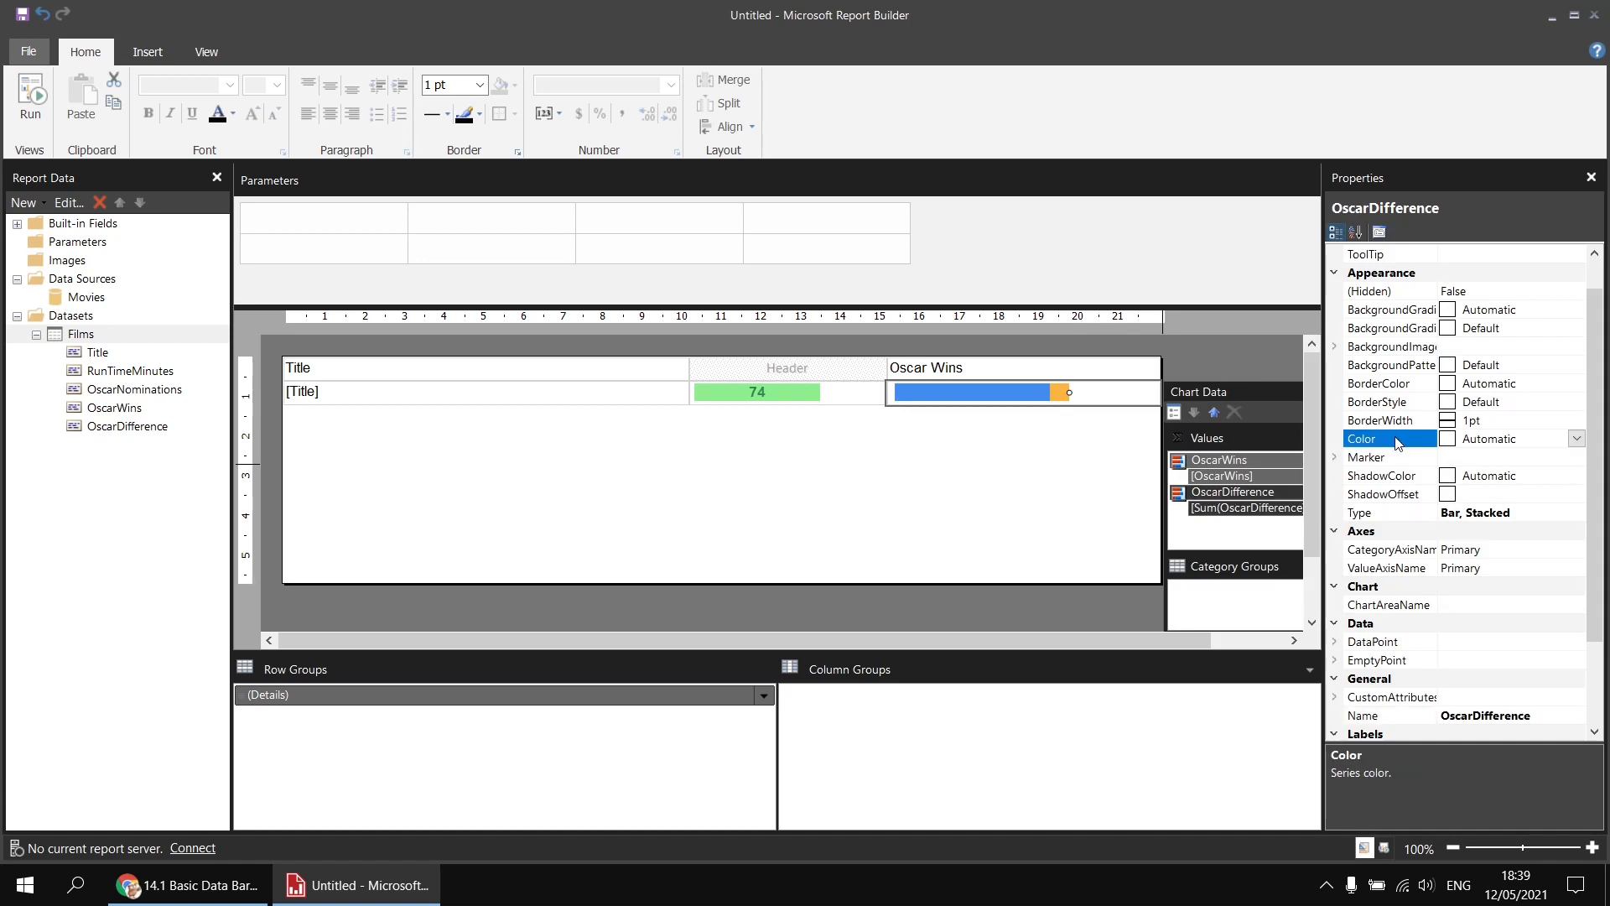
left_click(1576, 438)
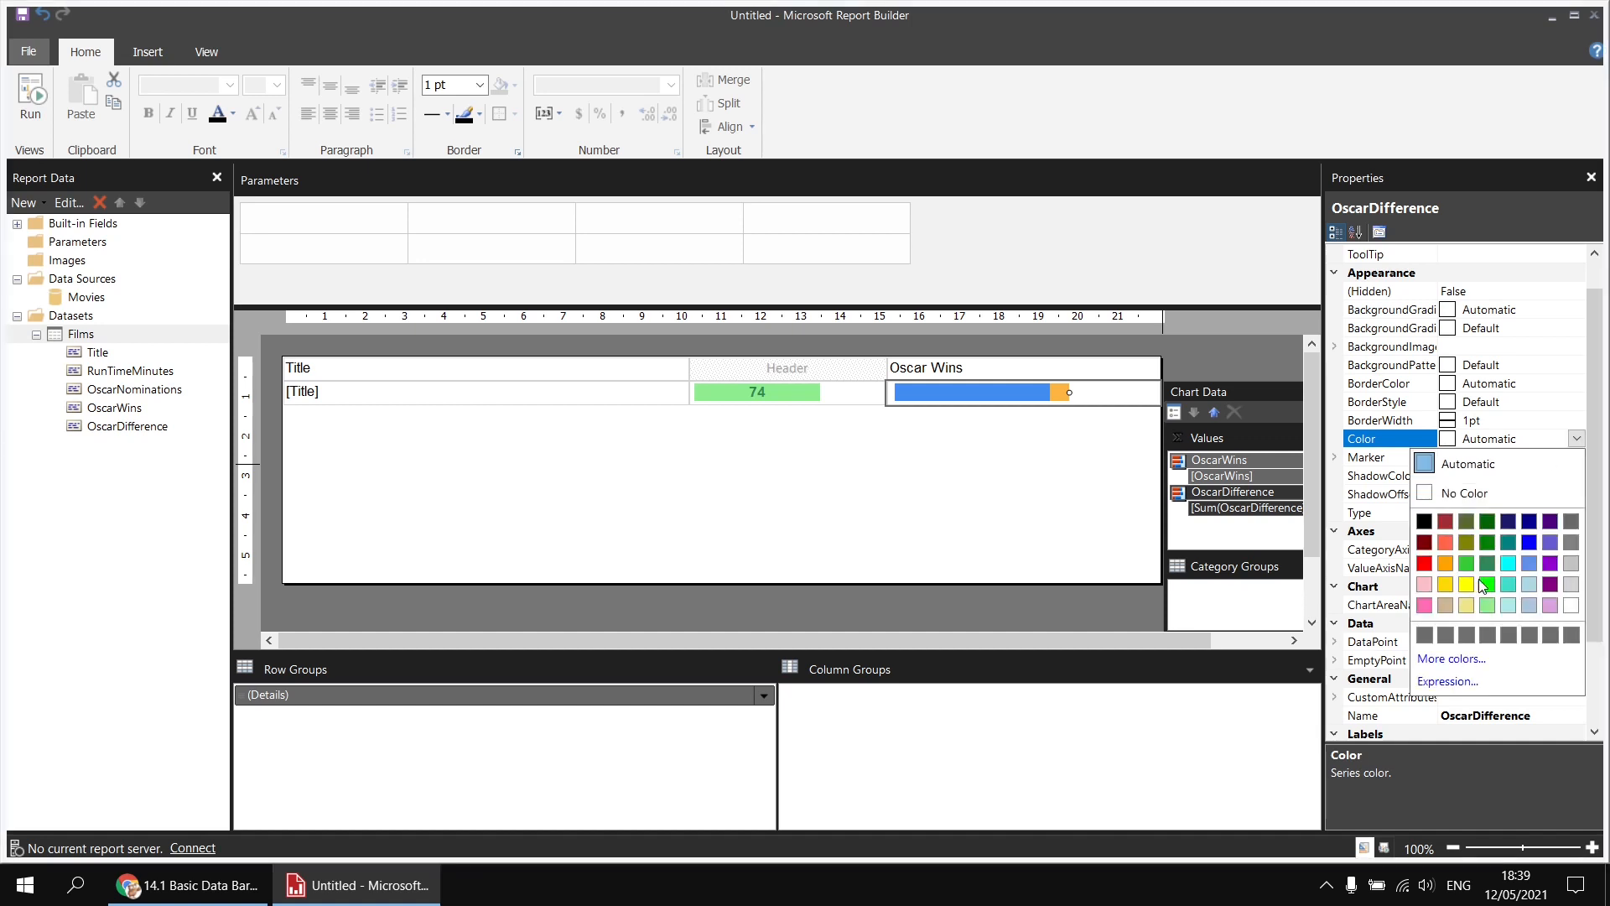
left_click(1486, 586)
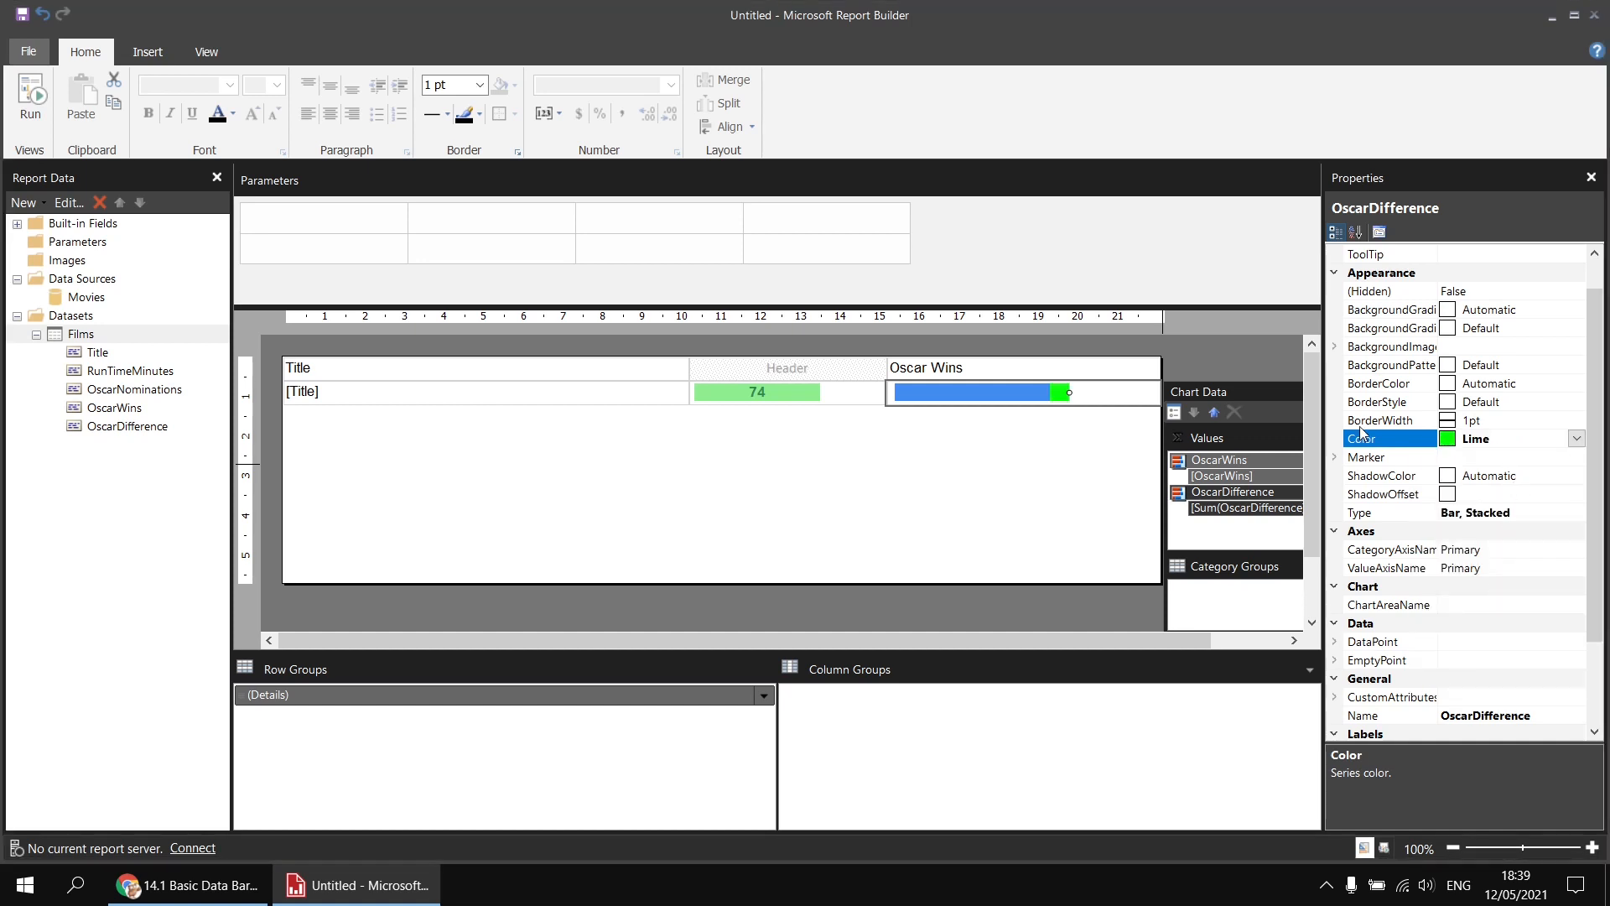
left_click(42, 15)
Show data labels on both the OscarWins and OscarDifference series of the data bar.
right_click(1000, 389)
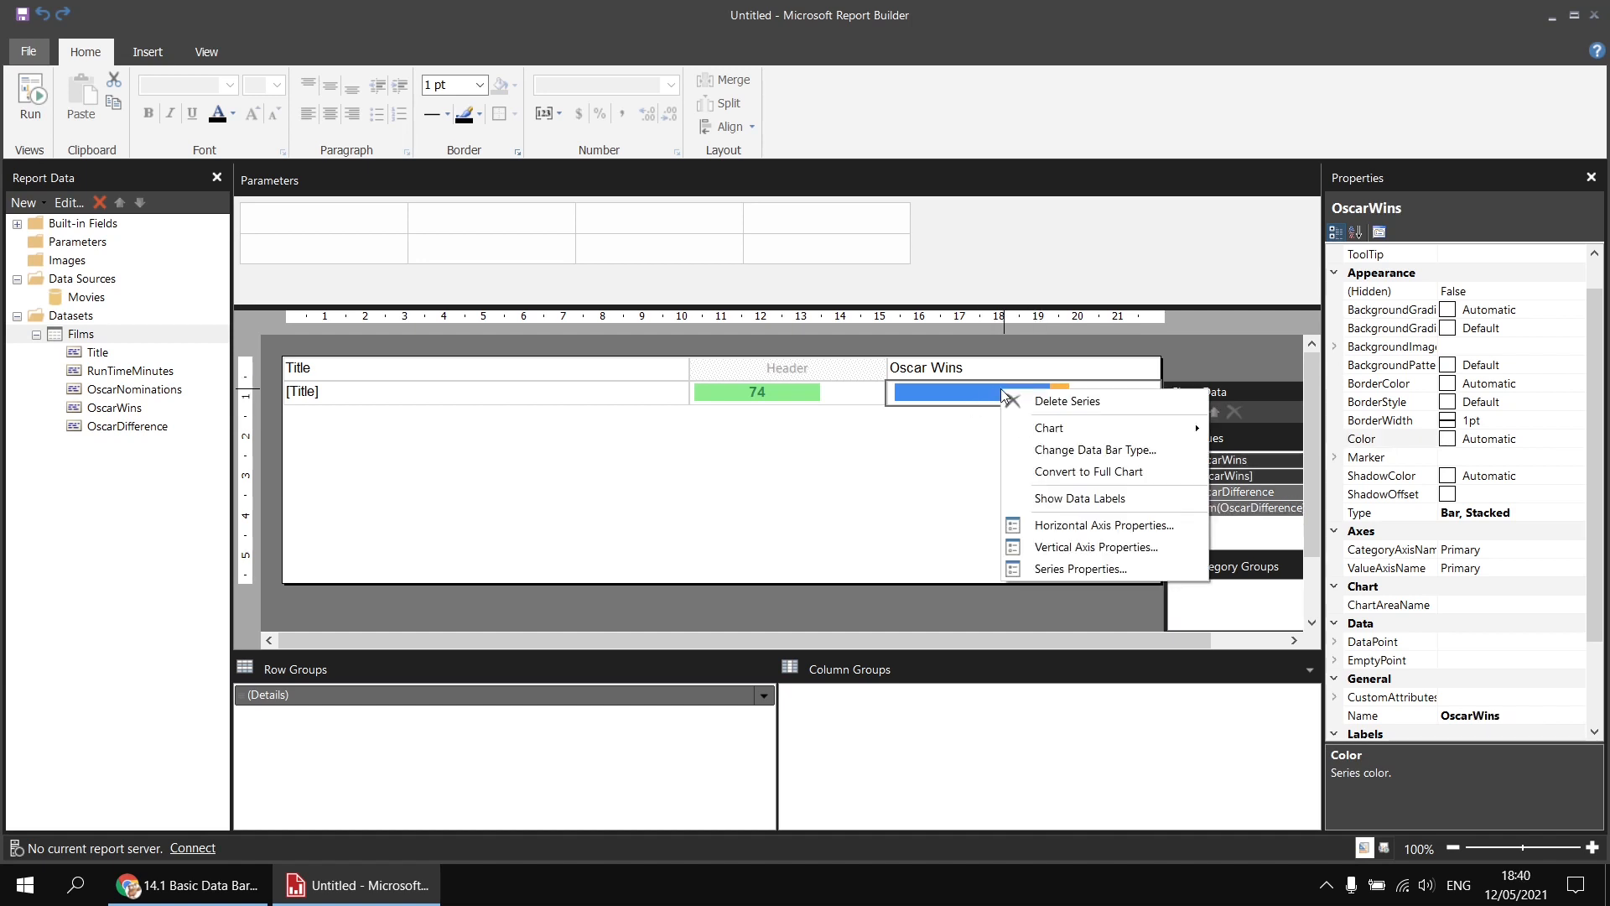
left_click(1077, 497)
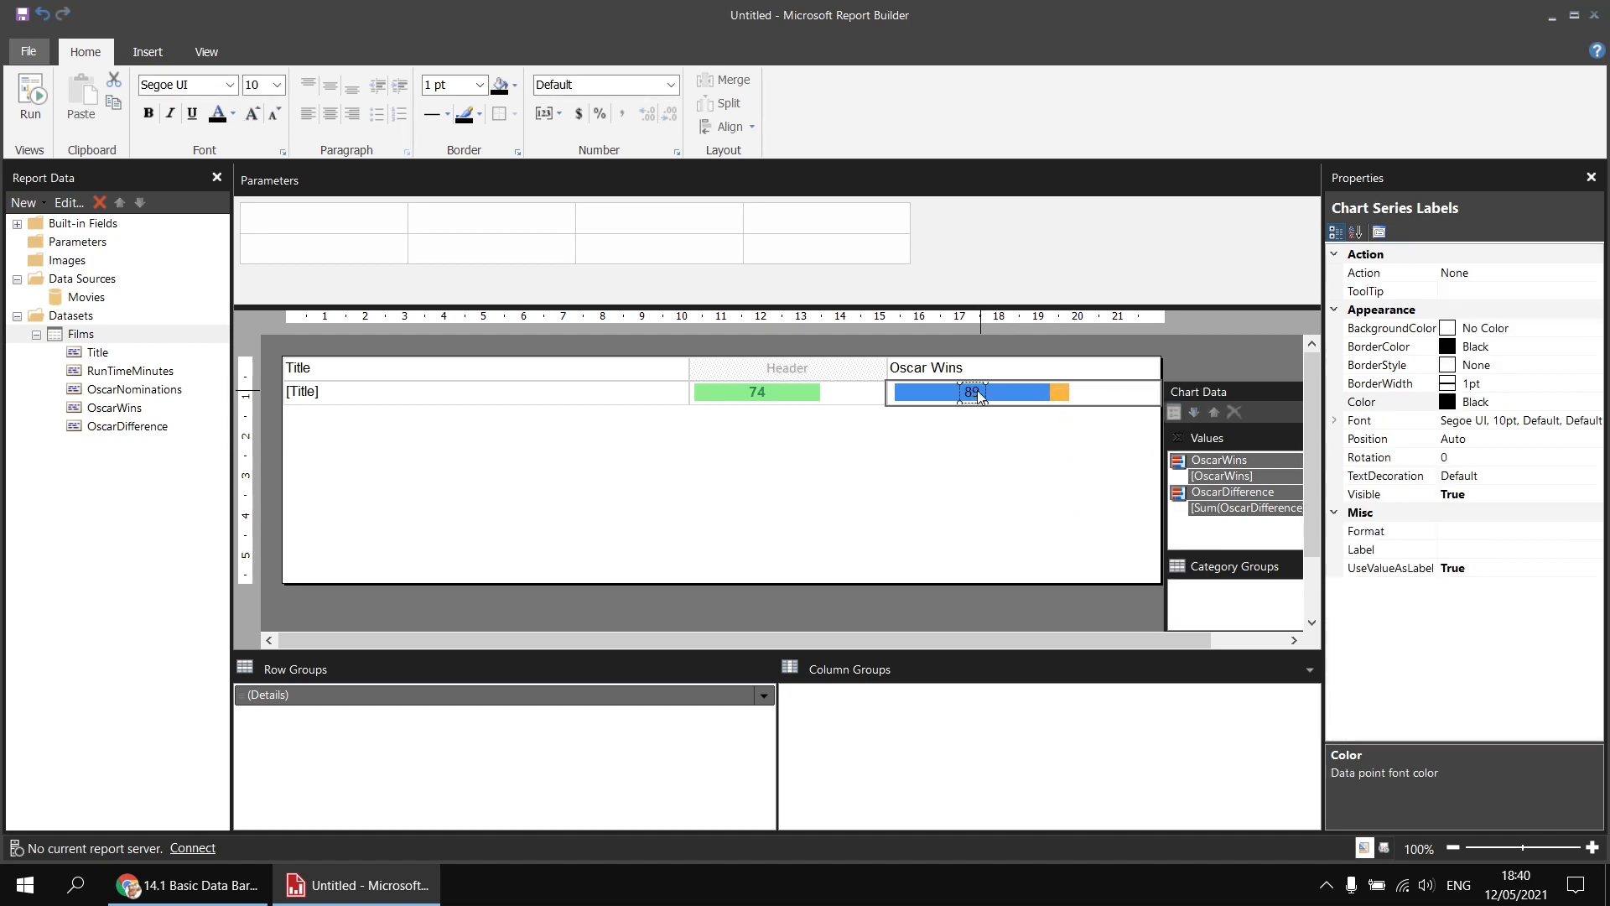
right_click(1061, 389)
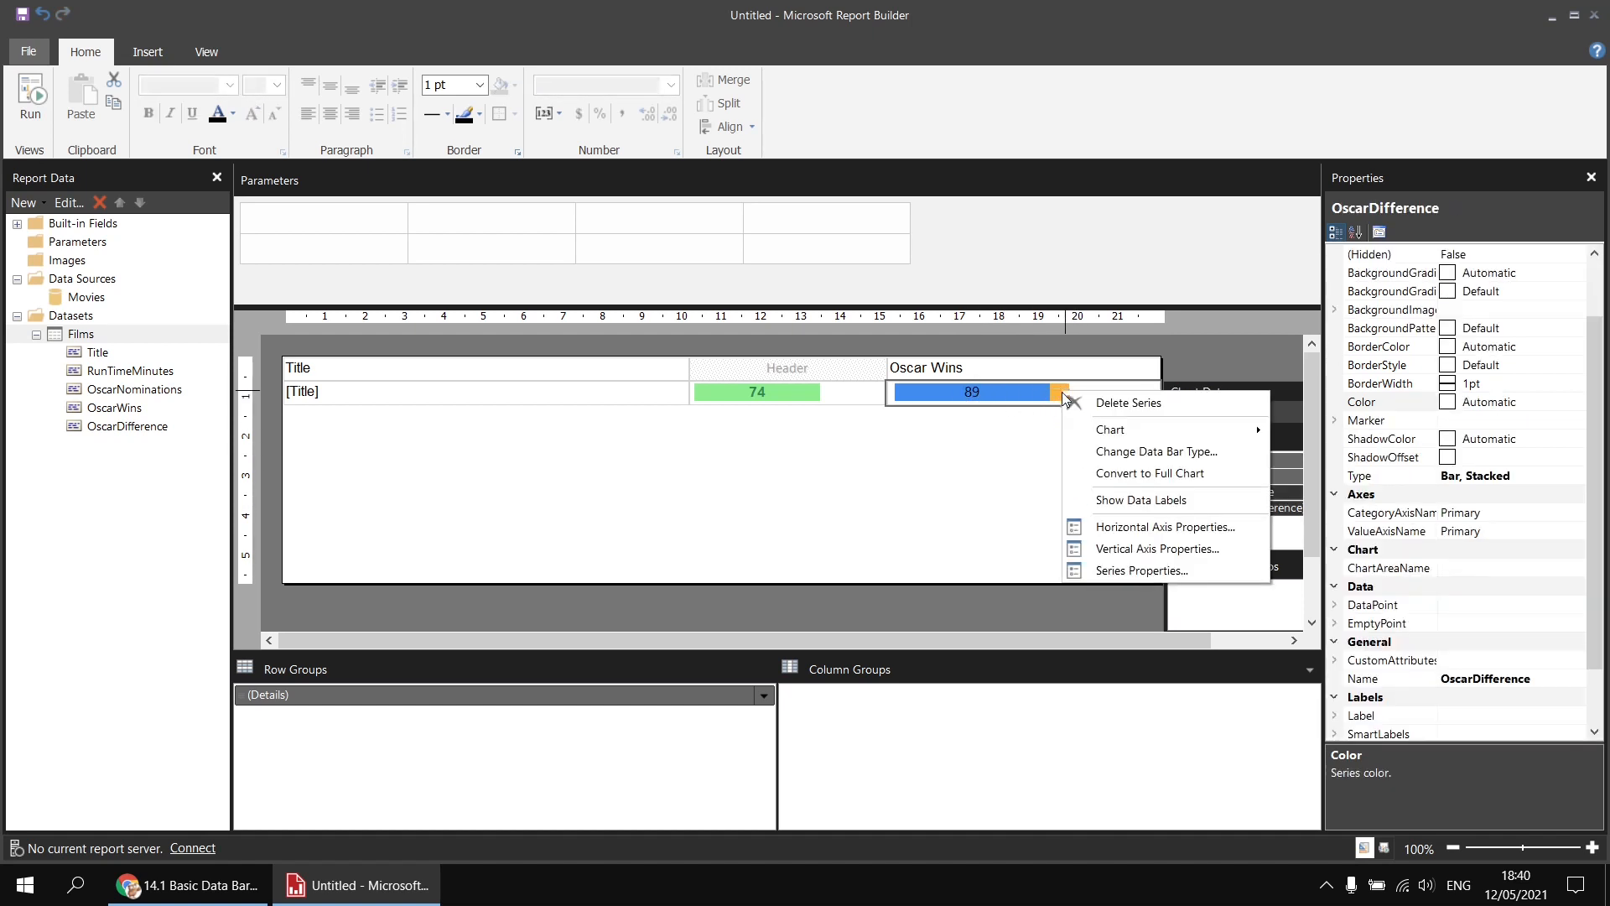
left_click(1132, 501)
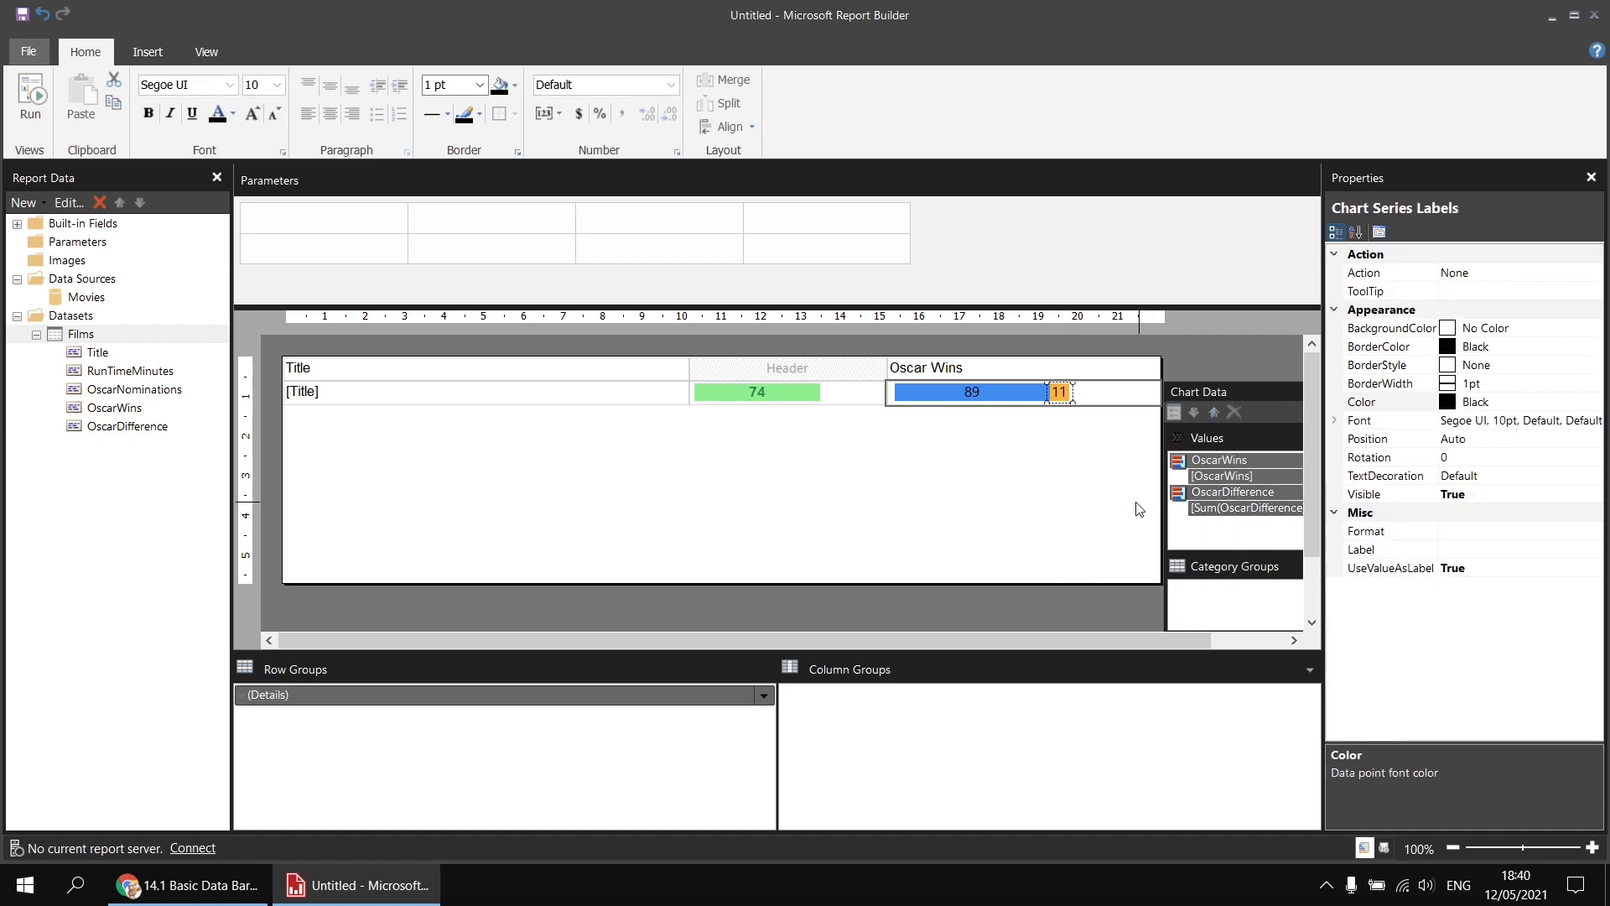
Format the OscarWins series labels with White text and a Bold font weight.
left_click(973, 391)
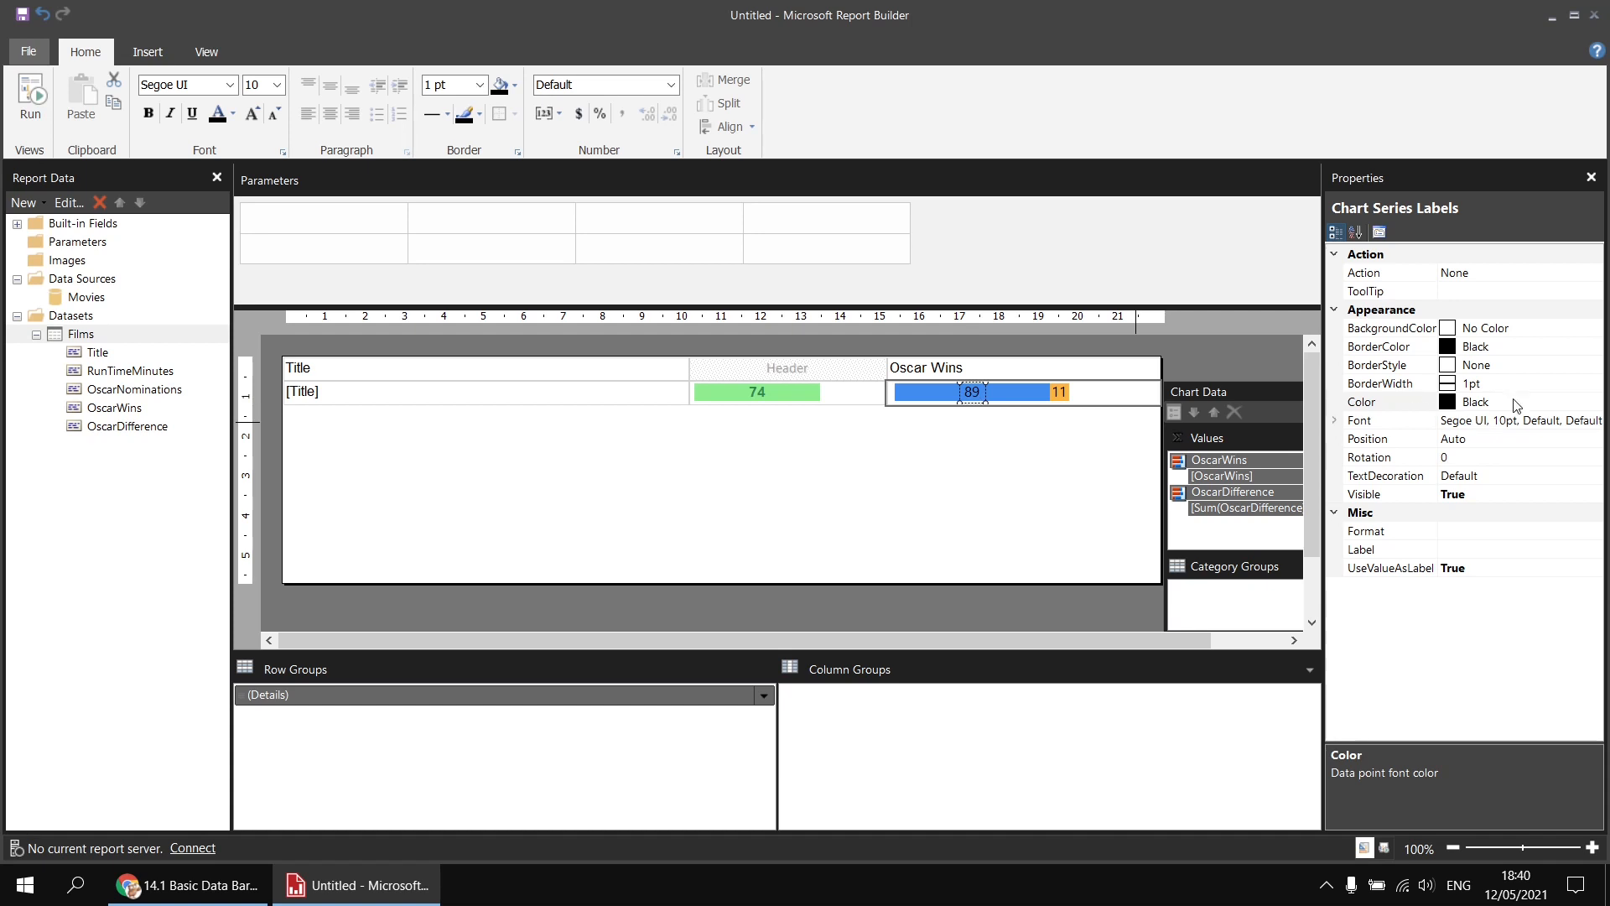
left_click(1593, 402)
left_click(1594, 402)
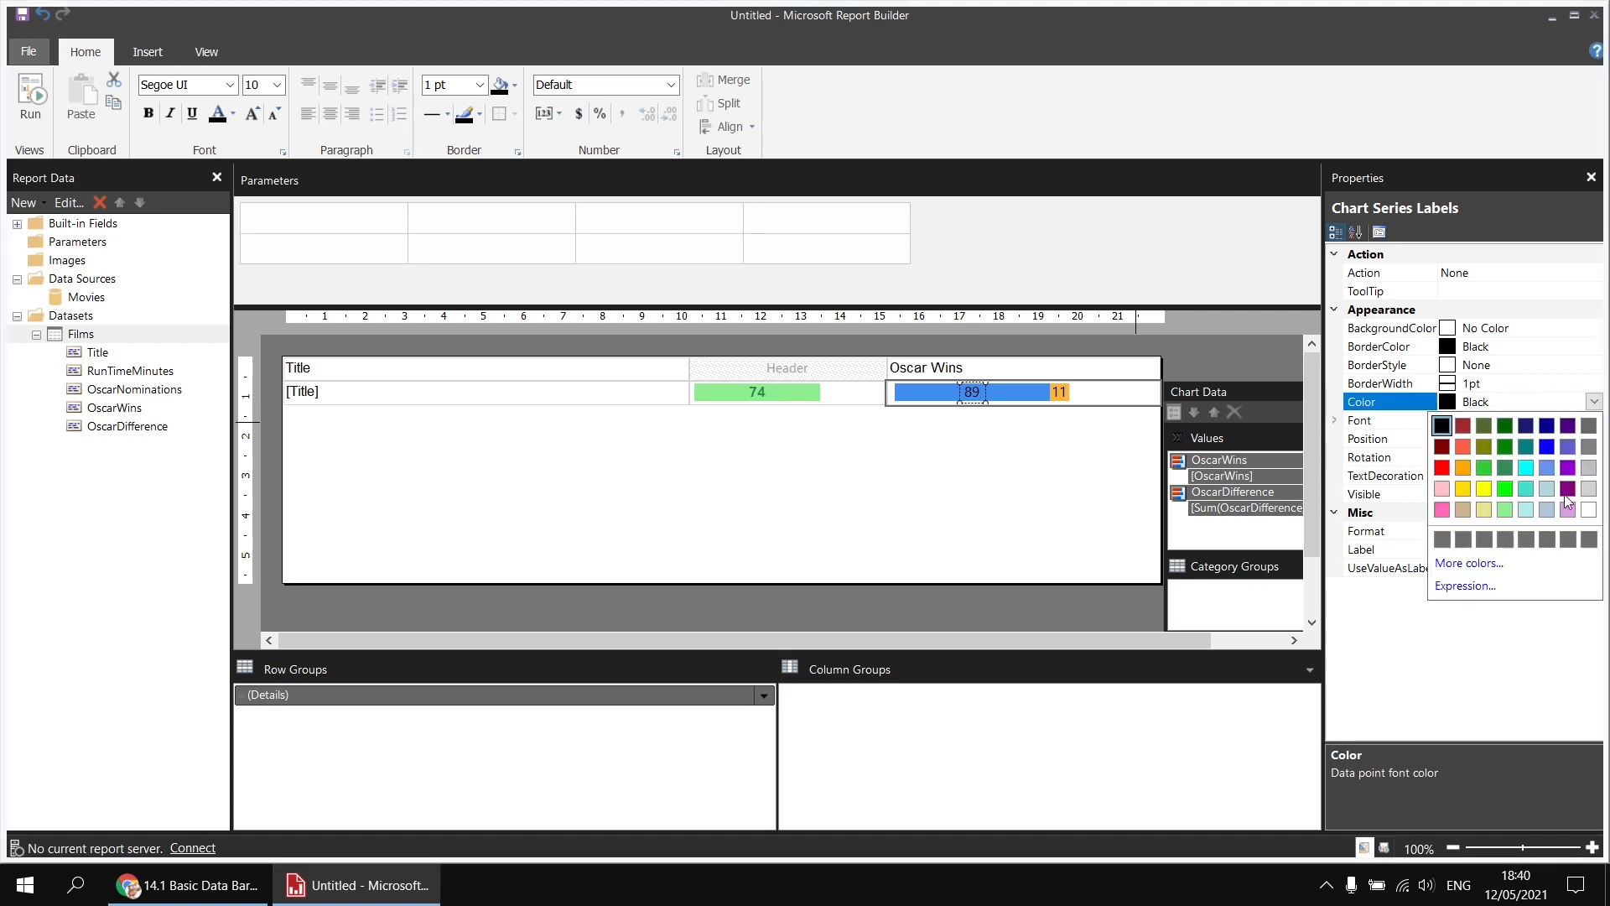
left_click(1588, 509)
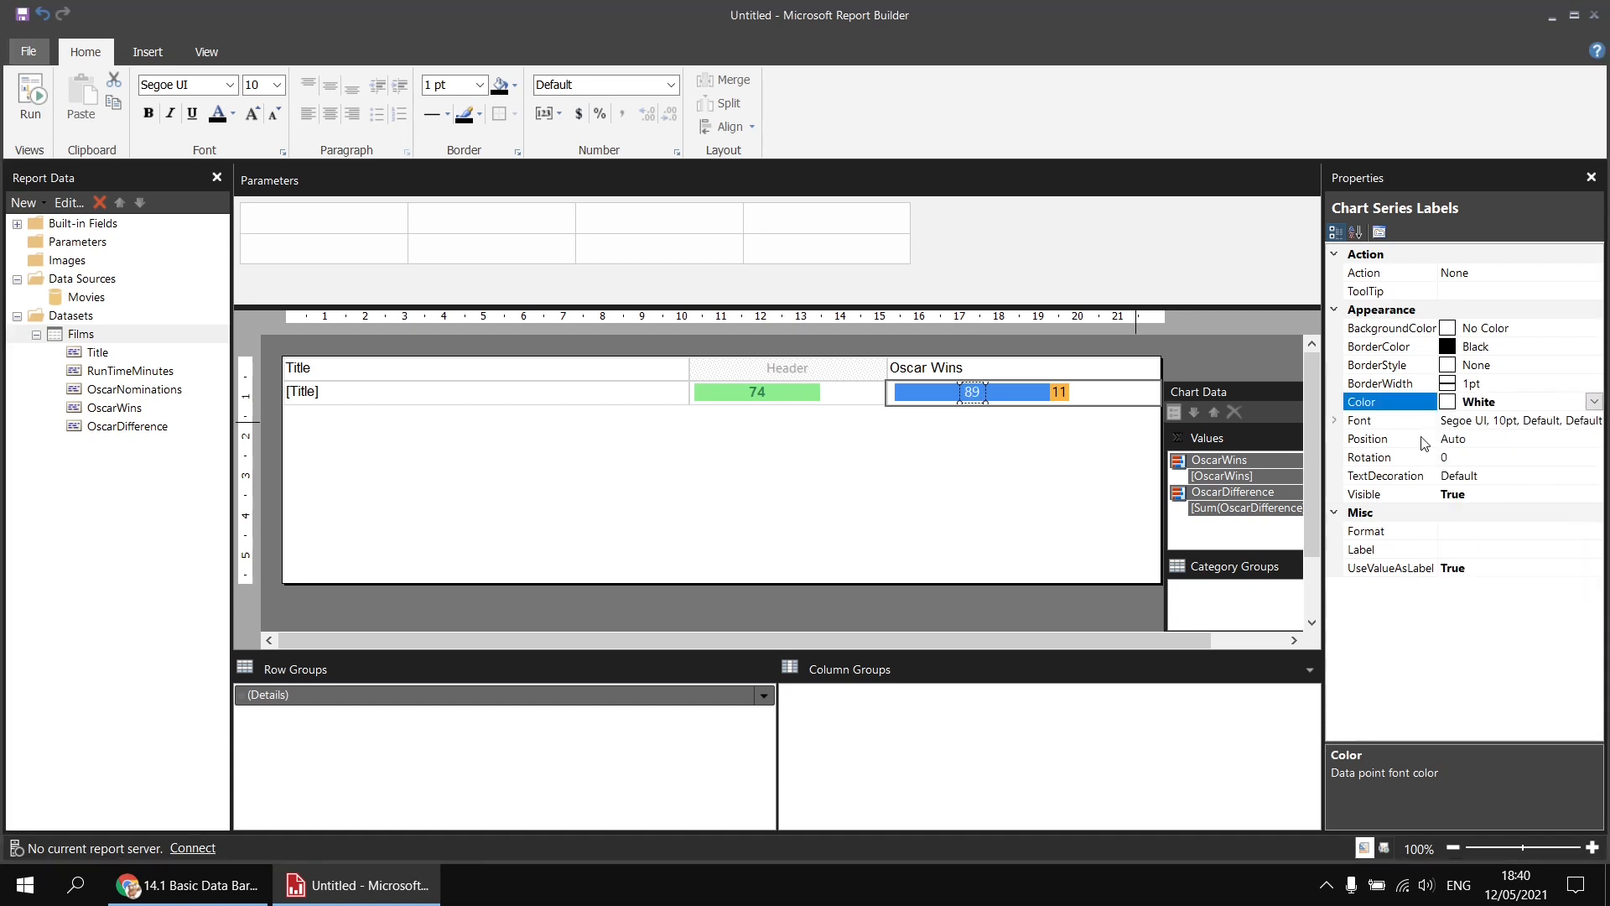
left_click(1334, 420)
left_click(1552, 438)
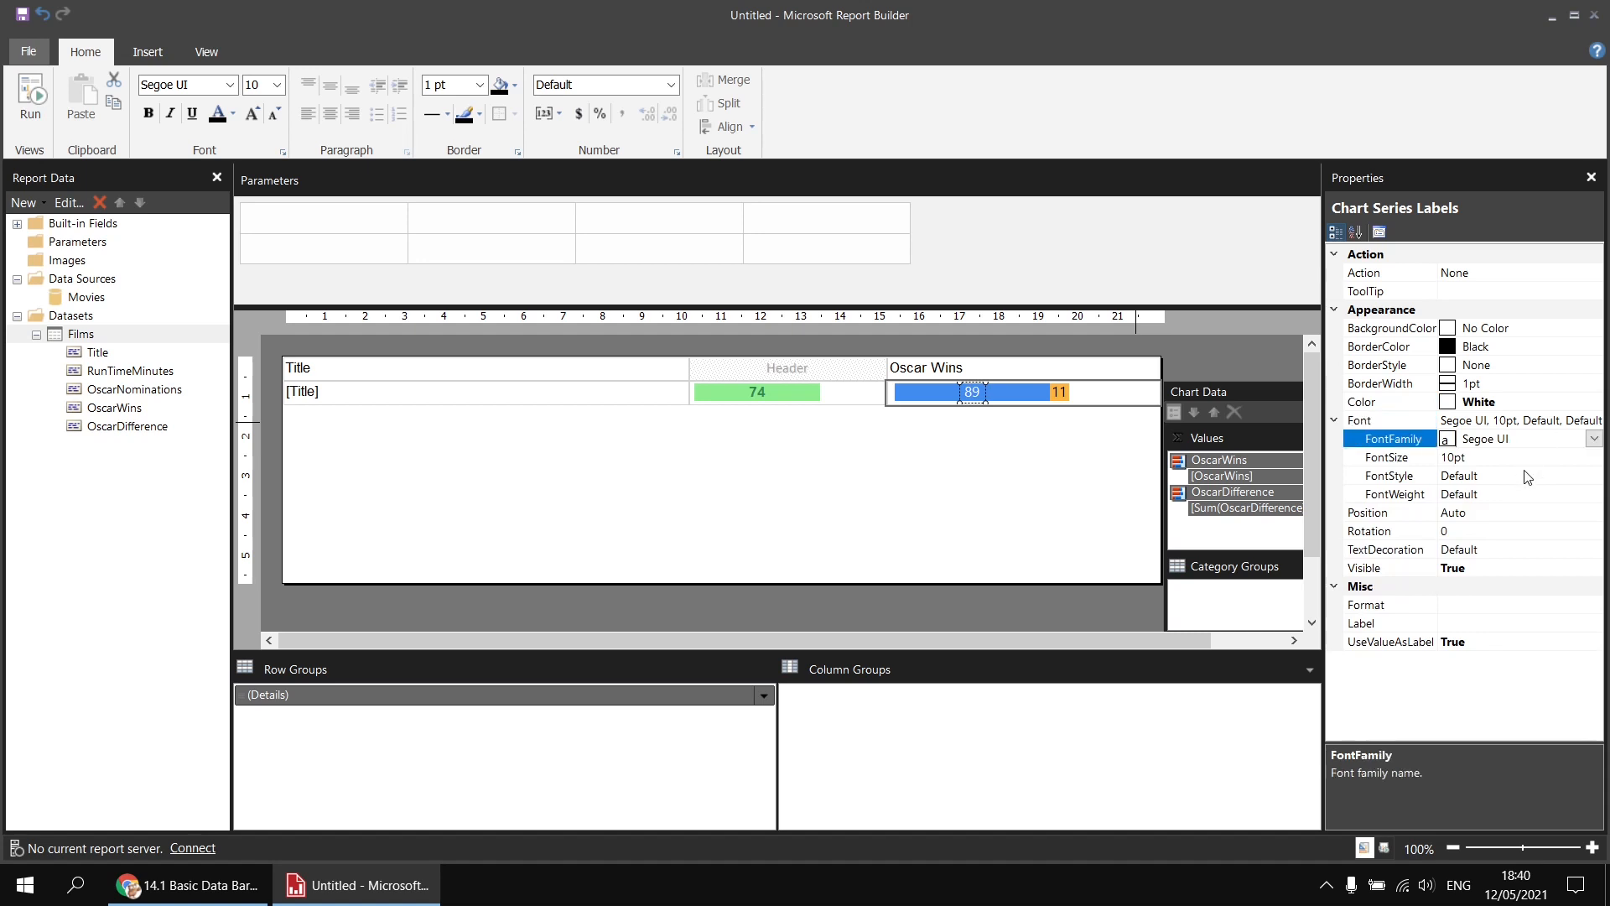
left_click(1526, 494)
left_click(1593, 494)
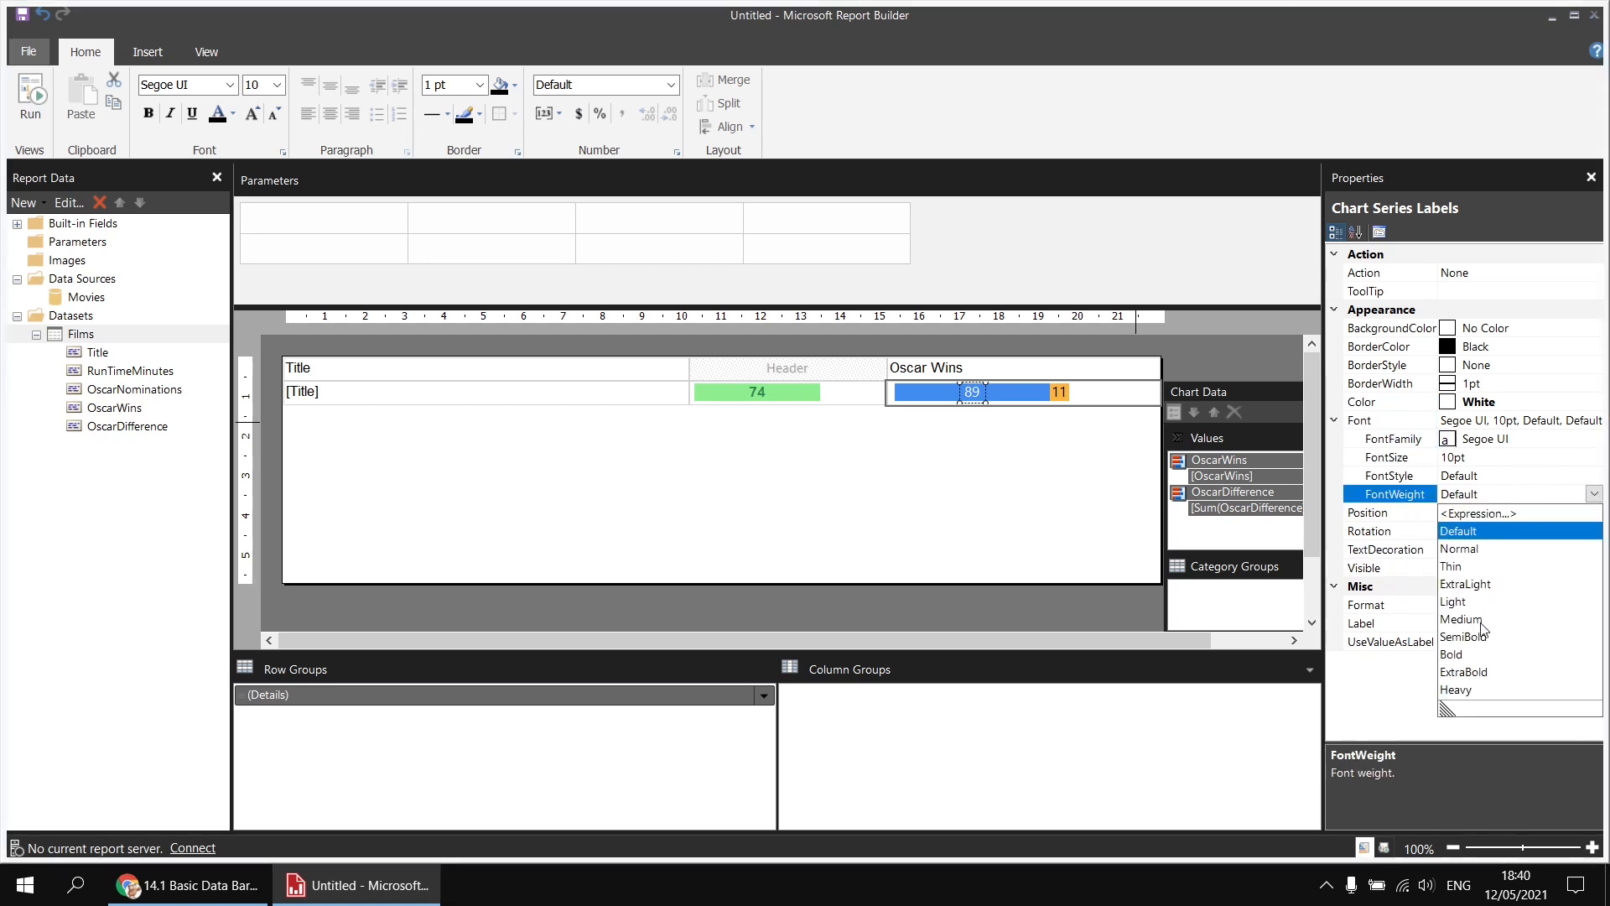
left_click(1459, 654)
Format the OscarDifference series labels with White text and a Bold font weight.
left_click(1064, 392)
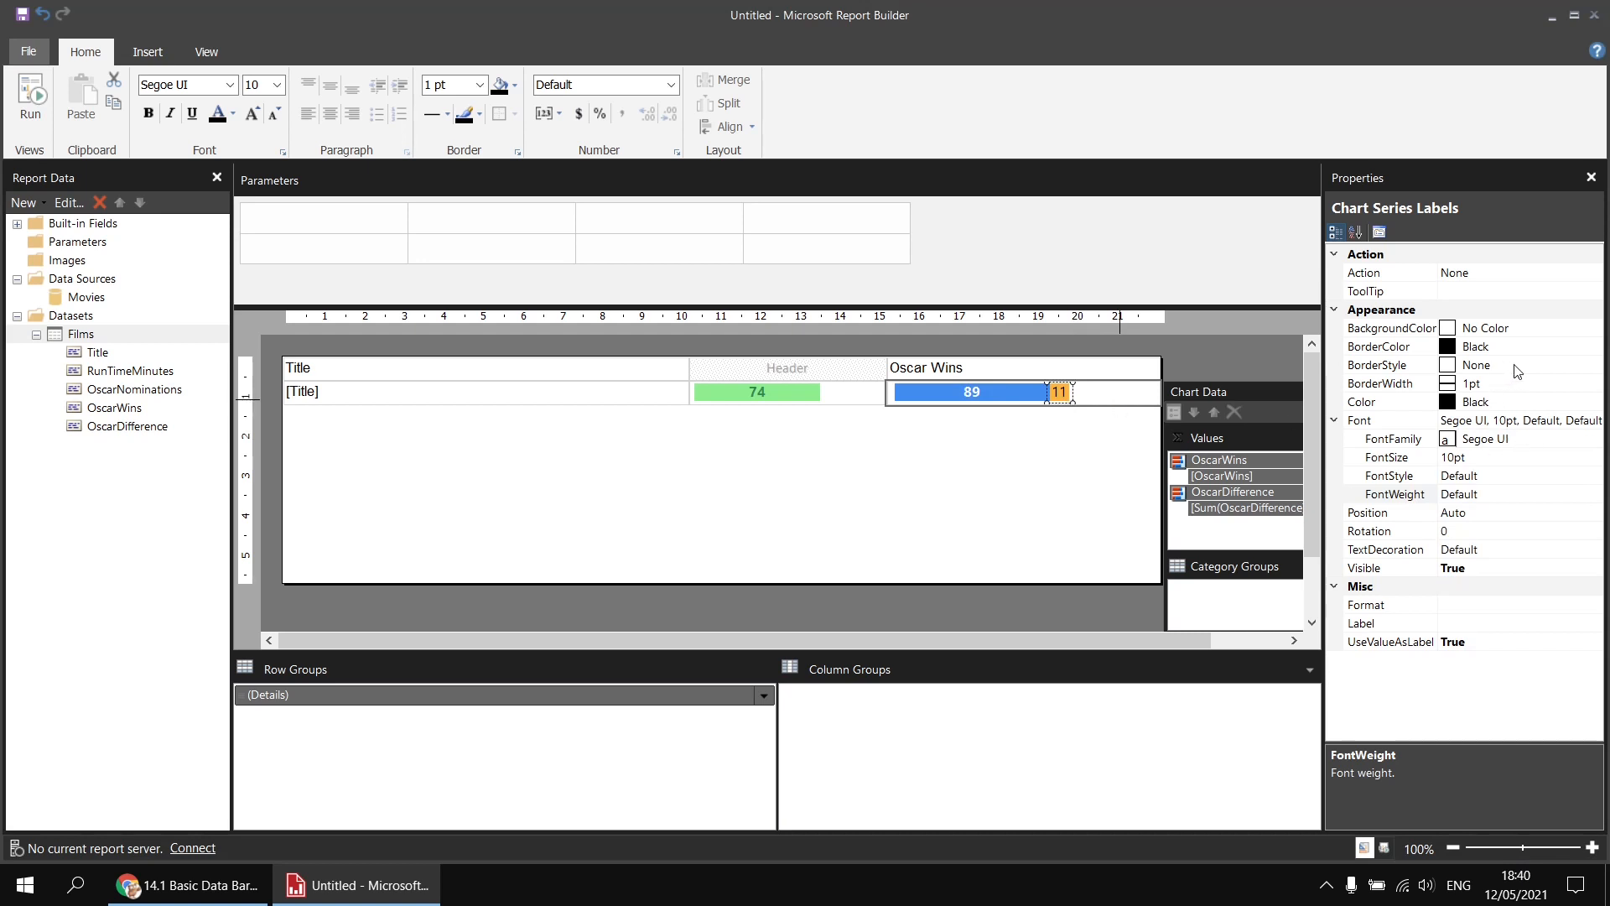
left_click(1591, 402)
left_click(1592, 403)
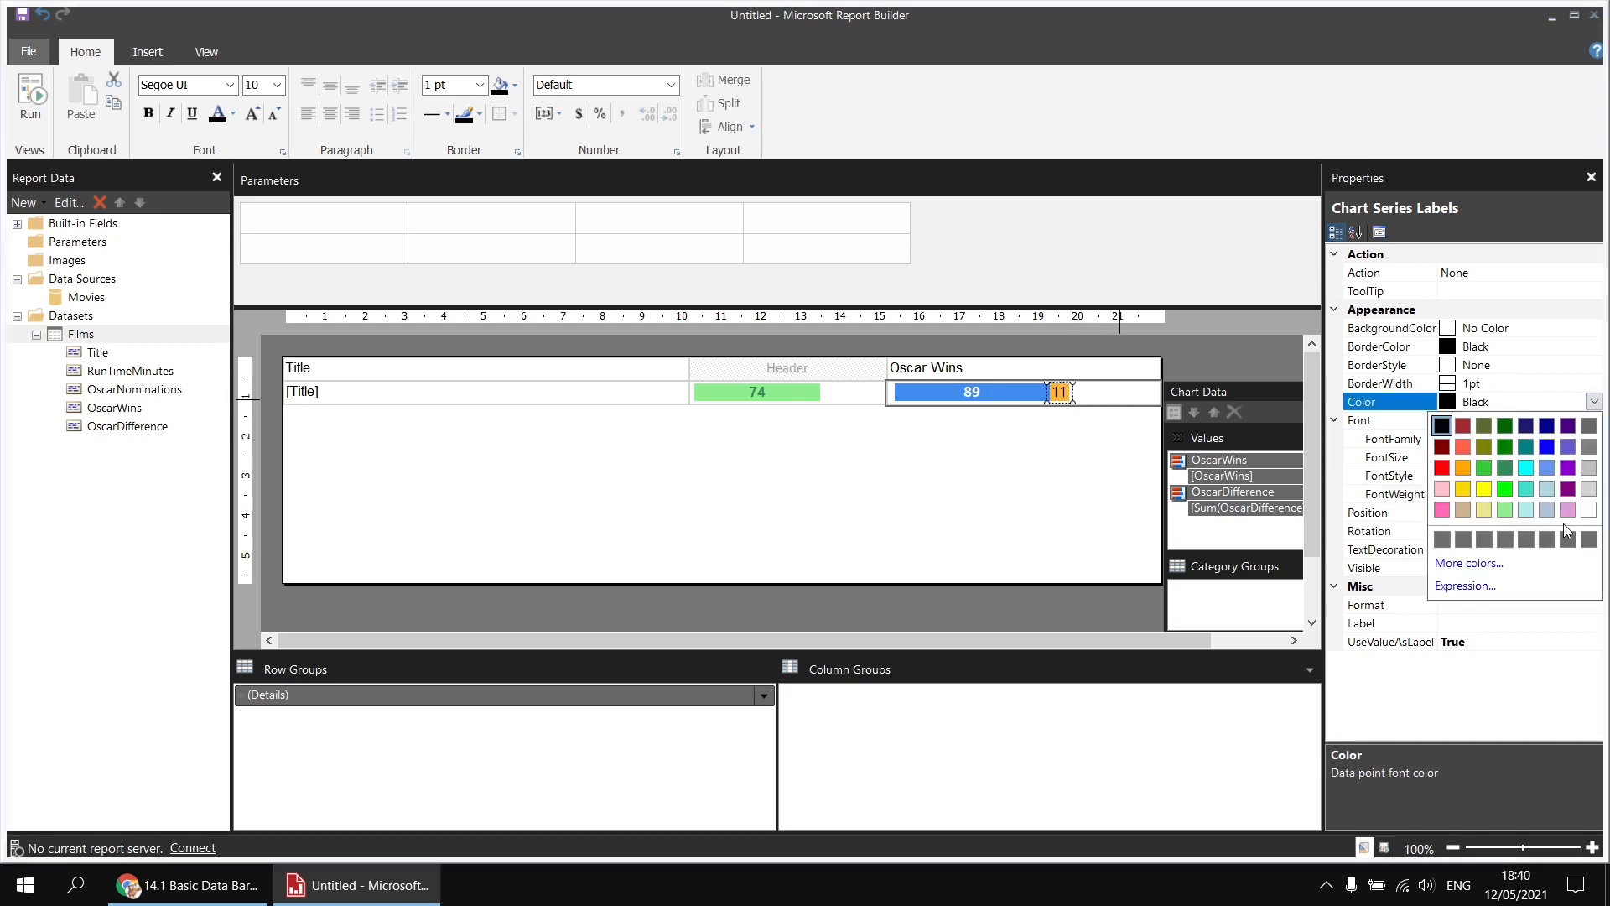
left_click(1588, 511)
left_click(1504, 495)
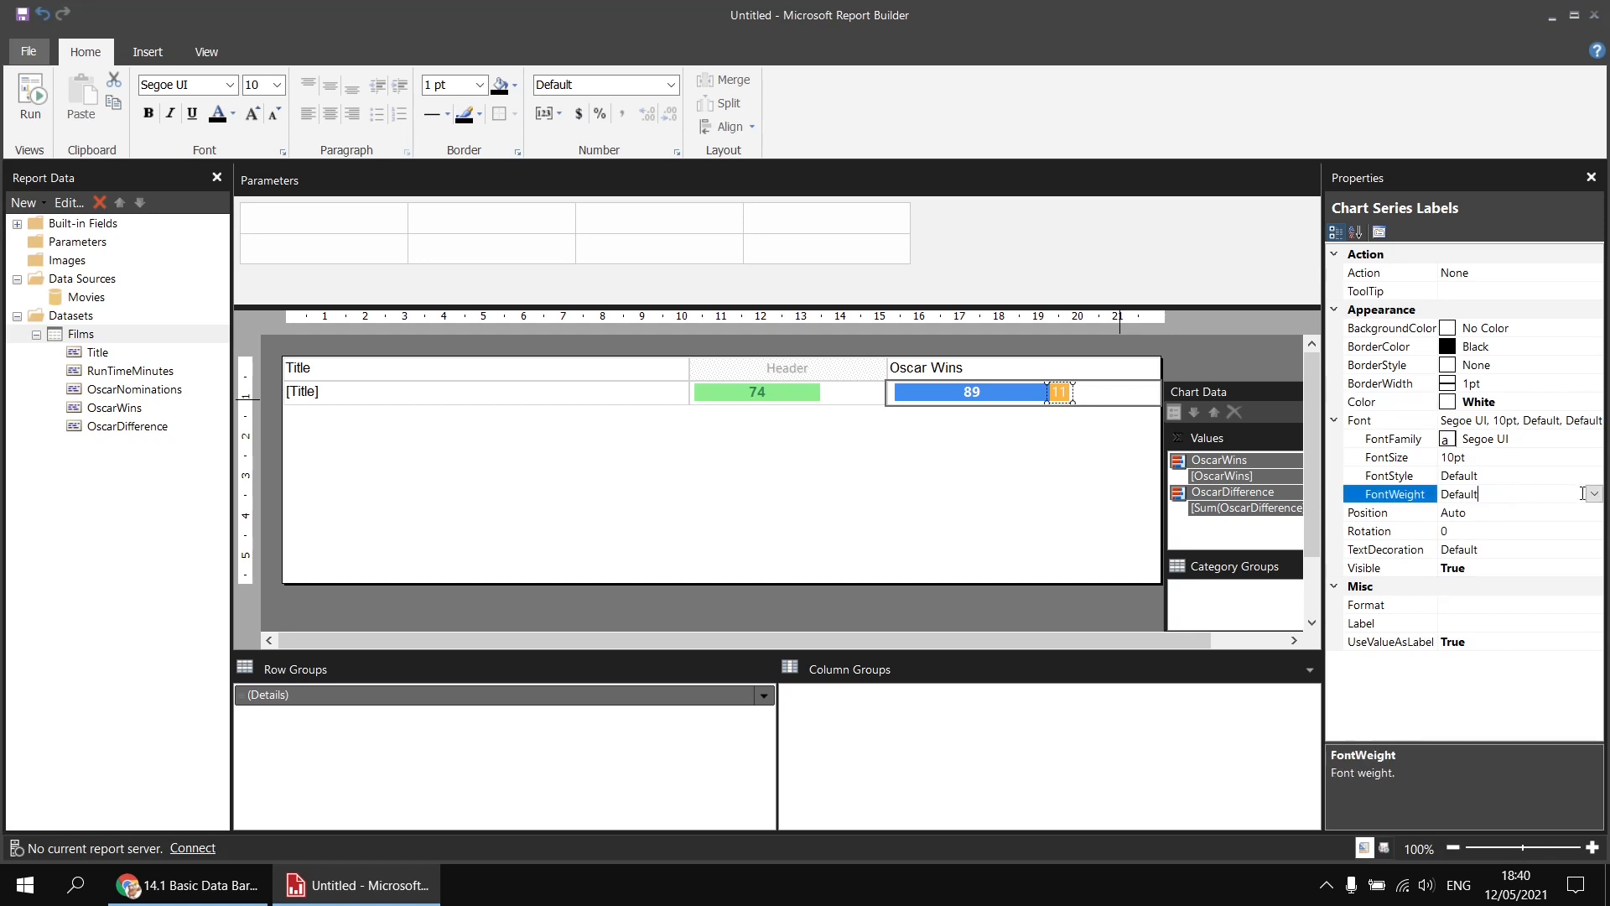
left_click(1592, 494)
left_click(1473, 654)
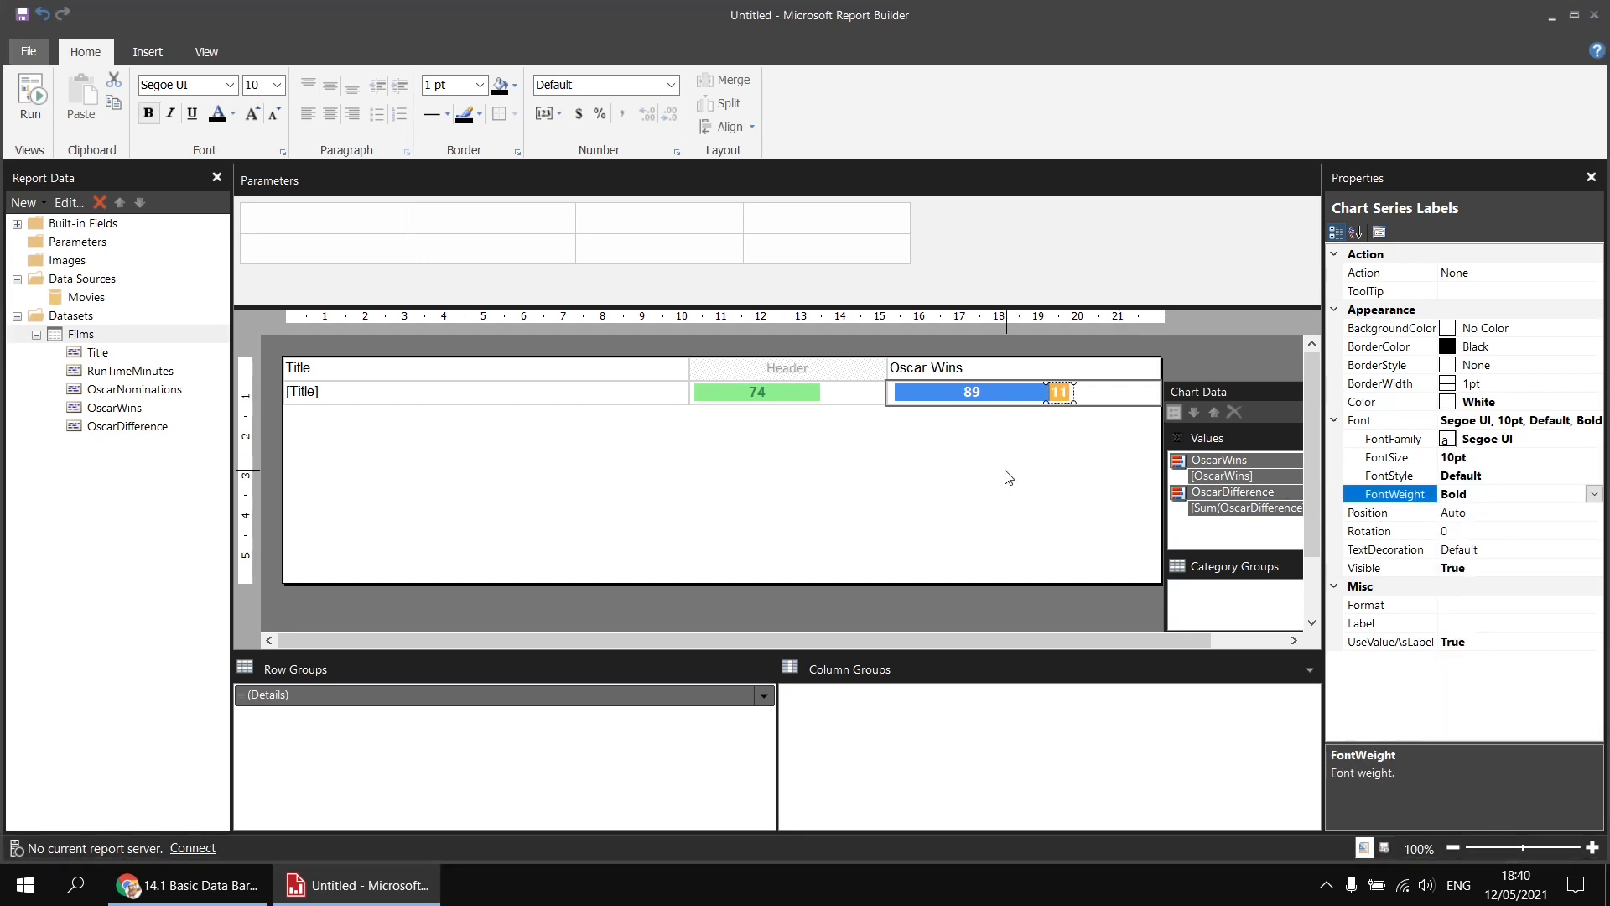
Change the Oscar Wins header to "Oscar Wins vs. Total Nominations" and title the run time column "Run Time Minutes".
left_click(967, 366)
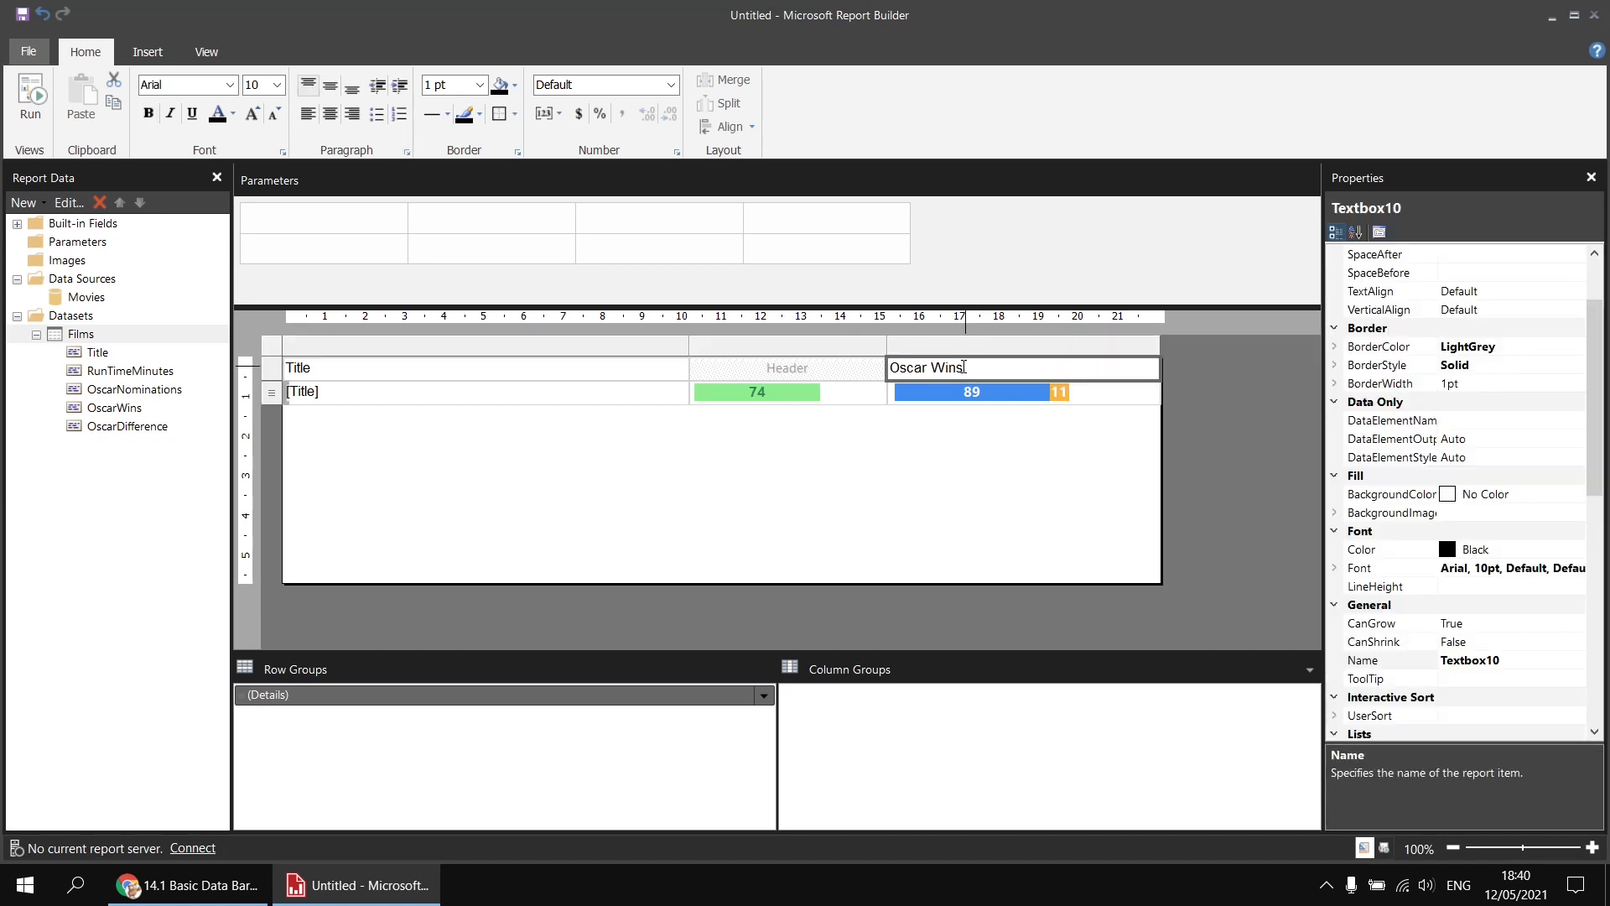
left_click(964, 366)
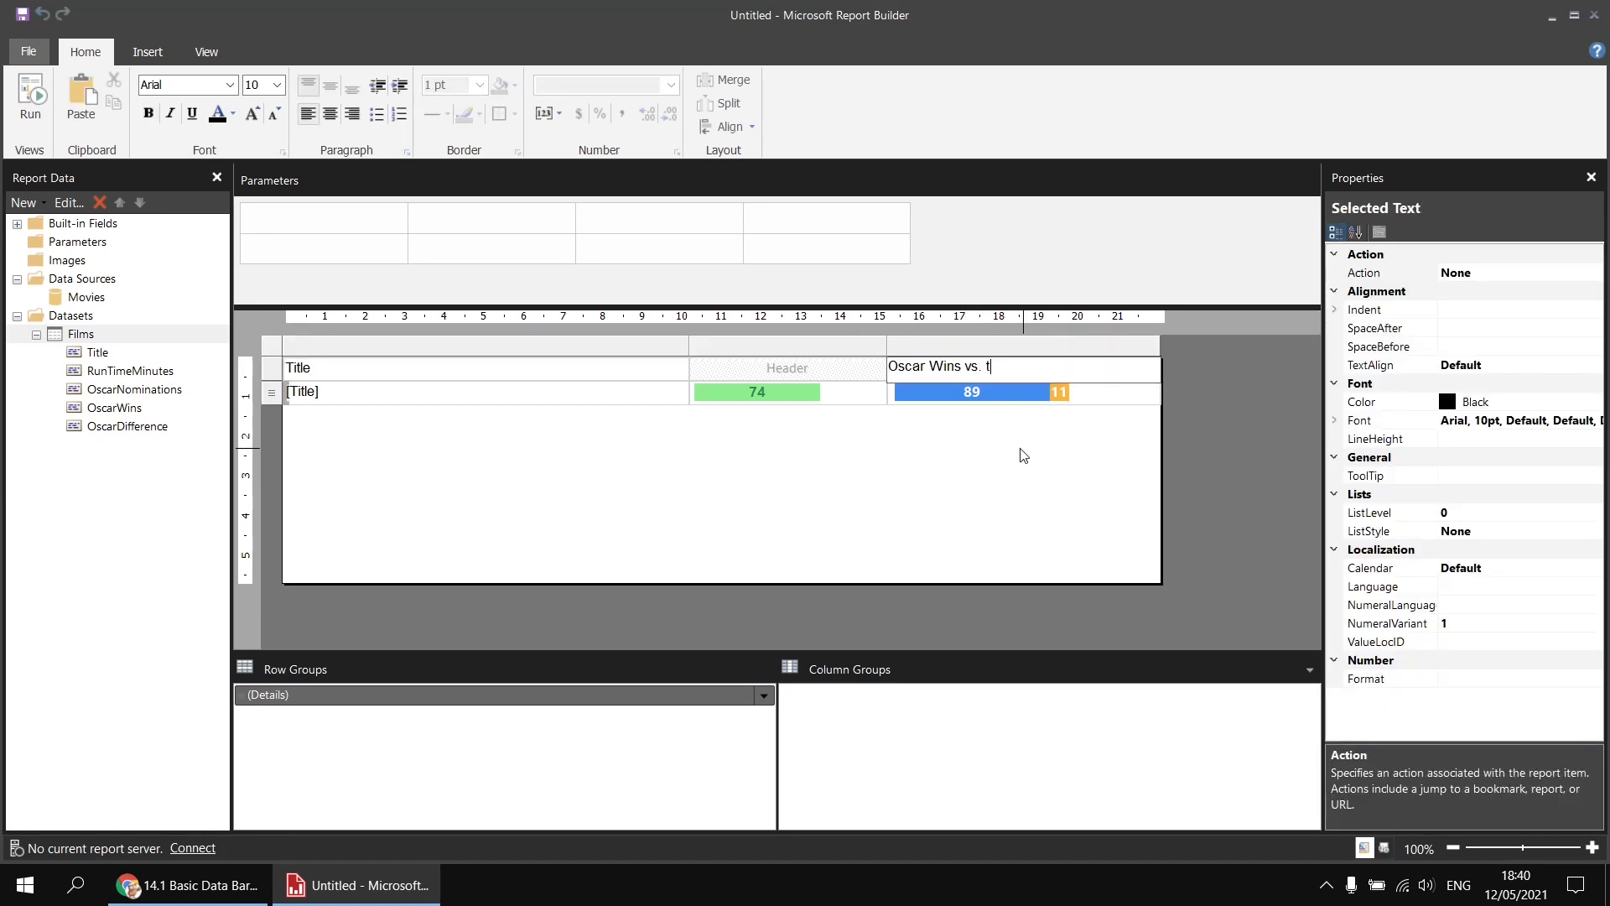
type("vs. Total Nominations")
left_click(814, 365)
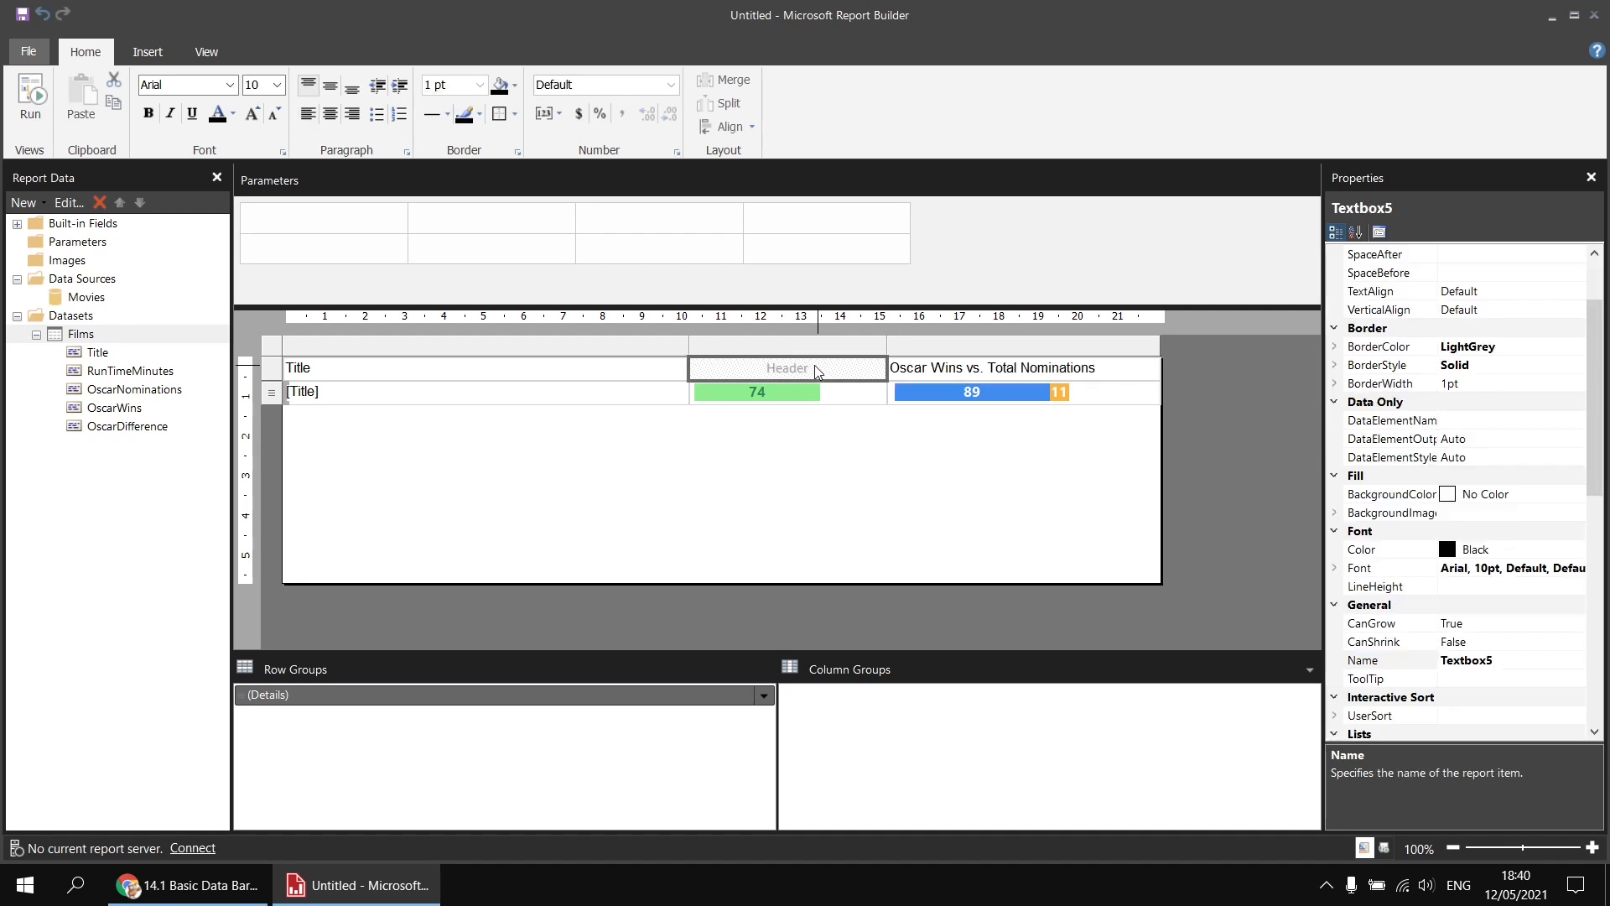
left_click(813, 366)
type("Run Time ")
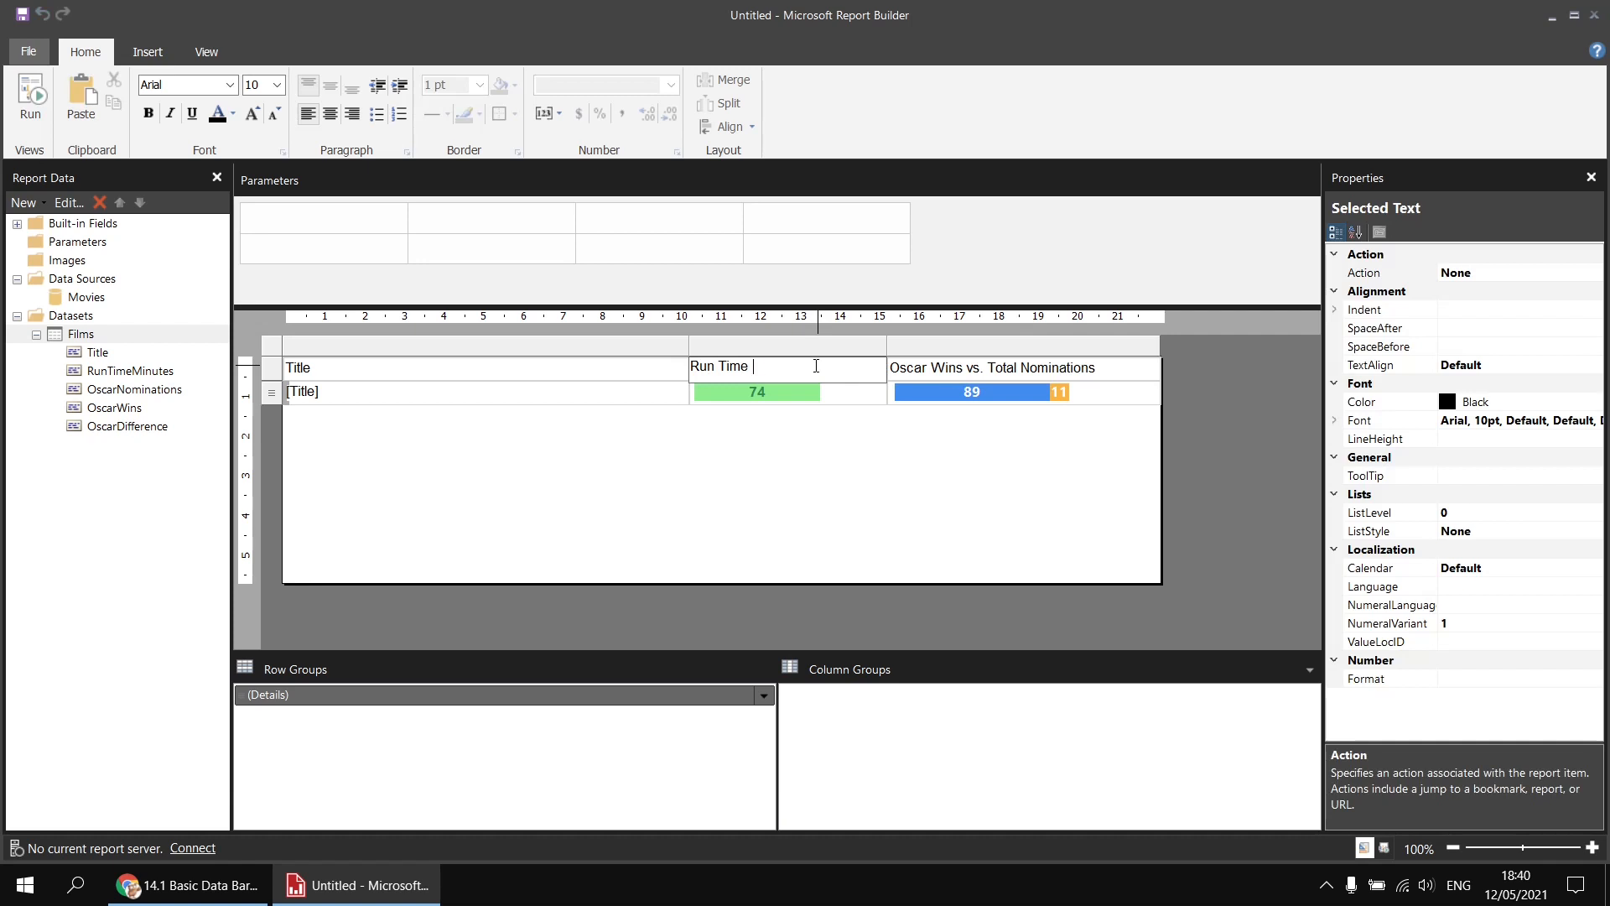
type("Minutes")
left_click(858, 484)
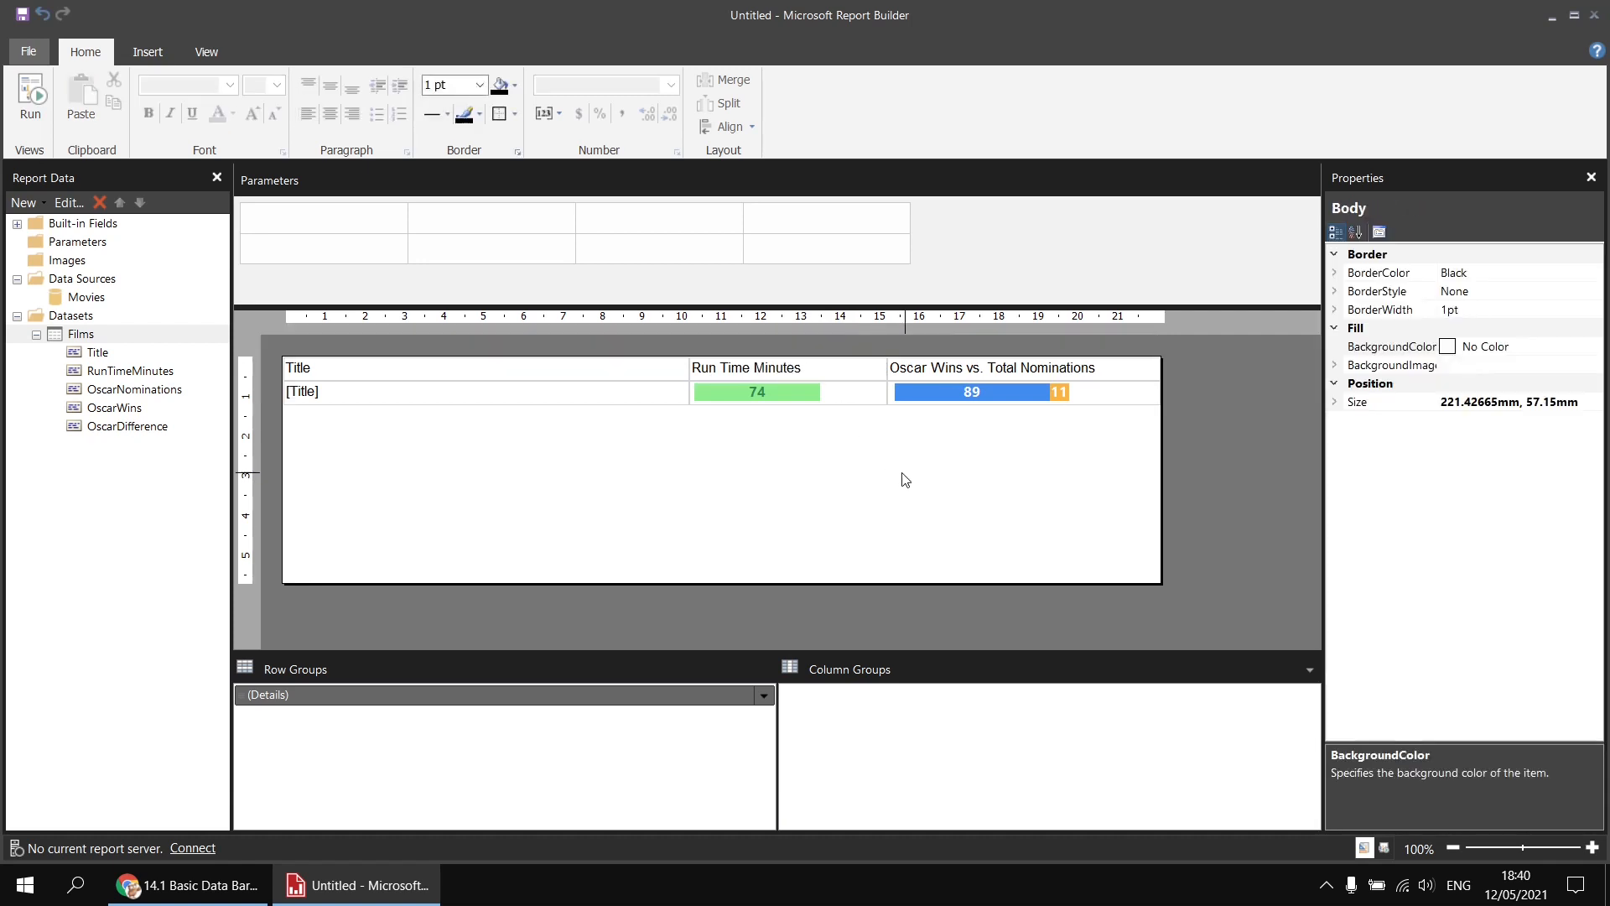
Widen the Oscar Wins vs. Total Nominations column by about 2.5 cm, preview the report and return to the design.
left_click(1126, 370)
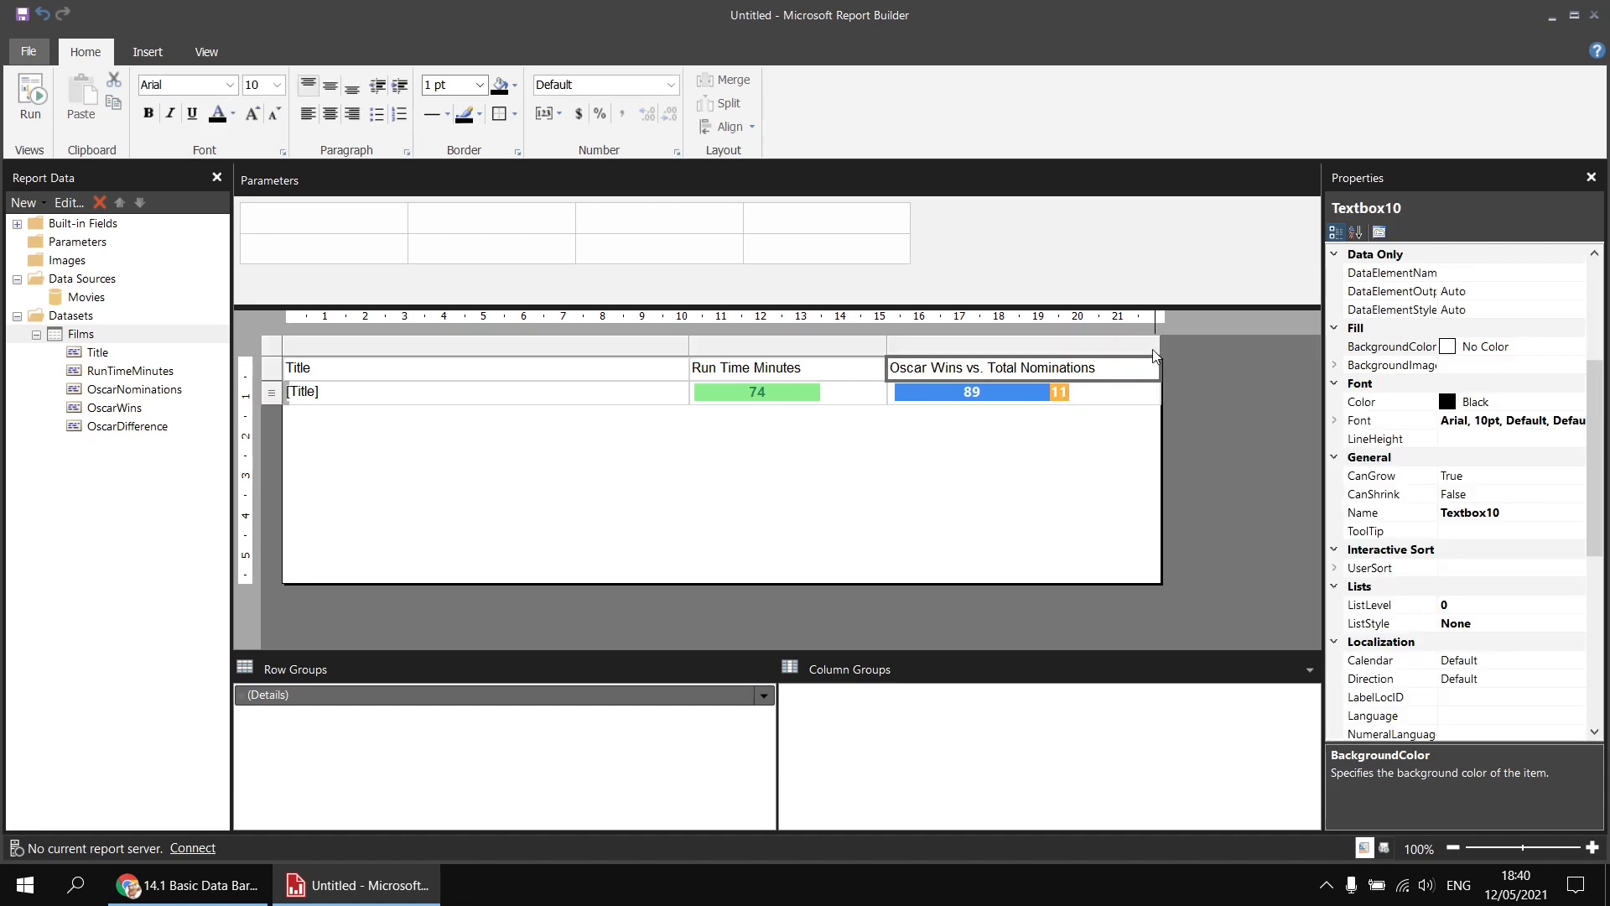
left_click_drag(1157, 348, 1259, 348)
left_click(32, 105)
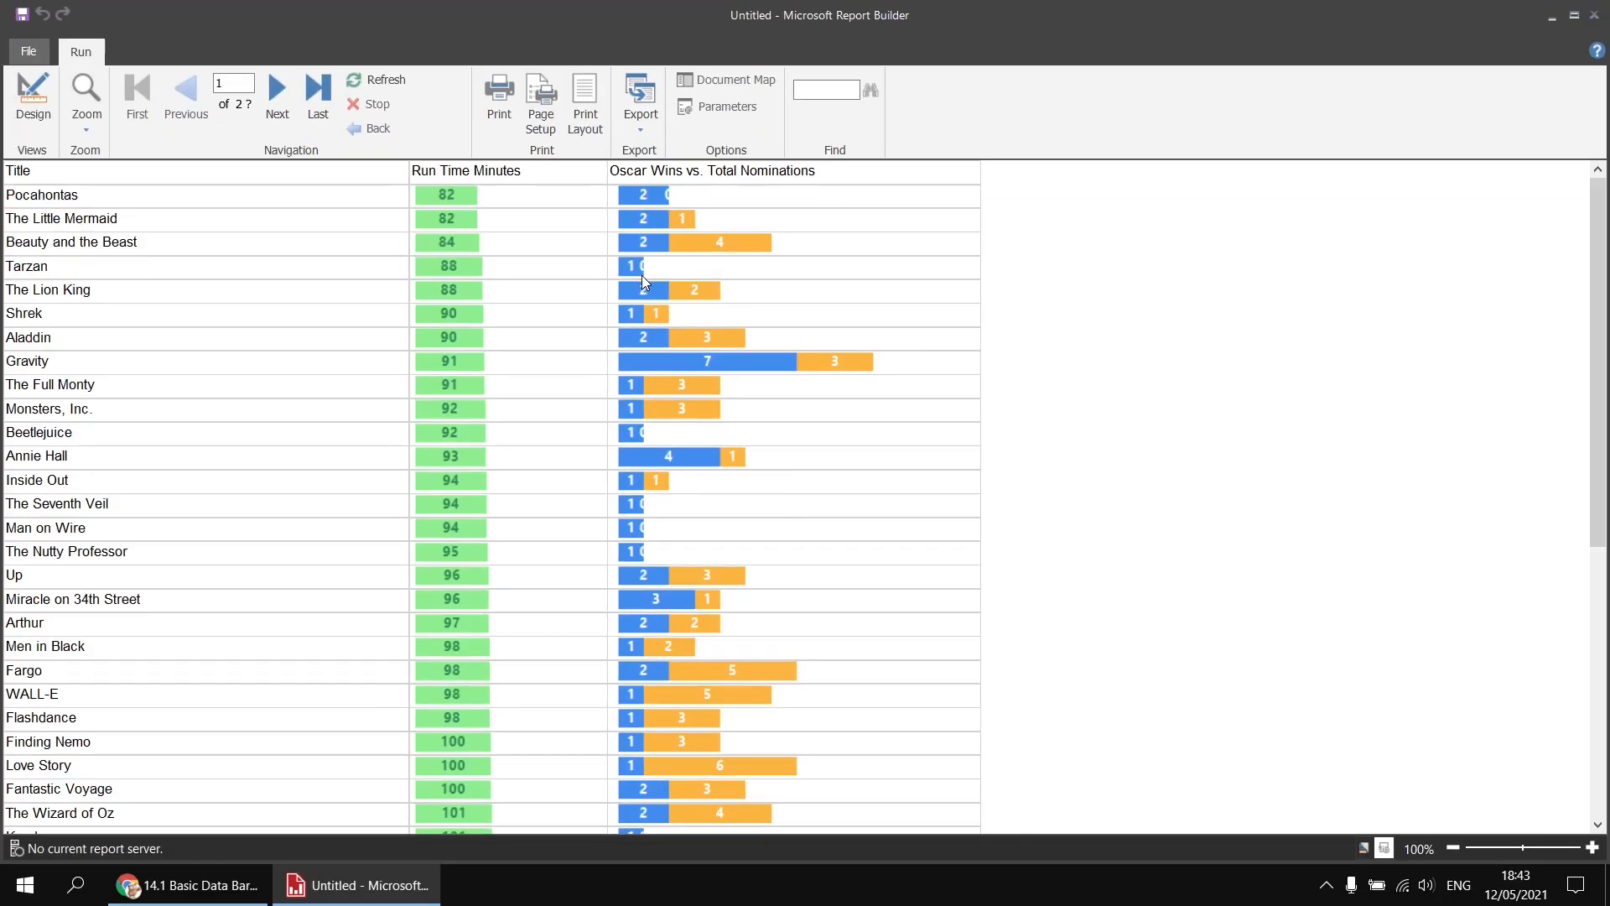
left_click(34, 109)
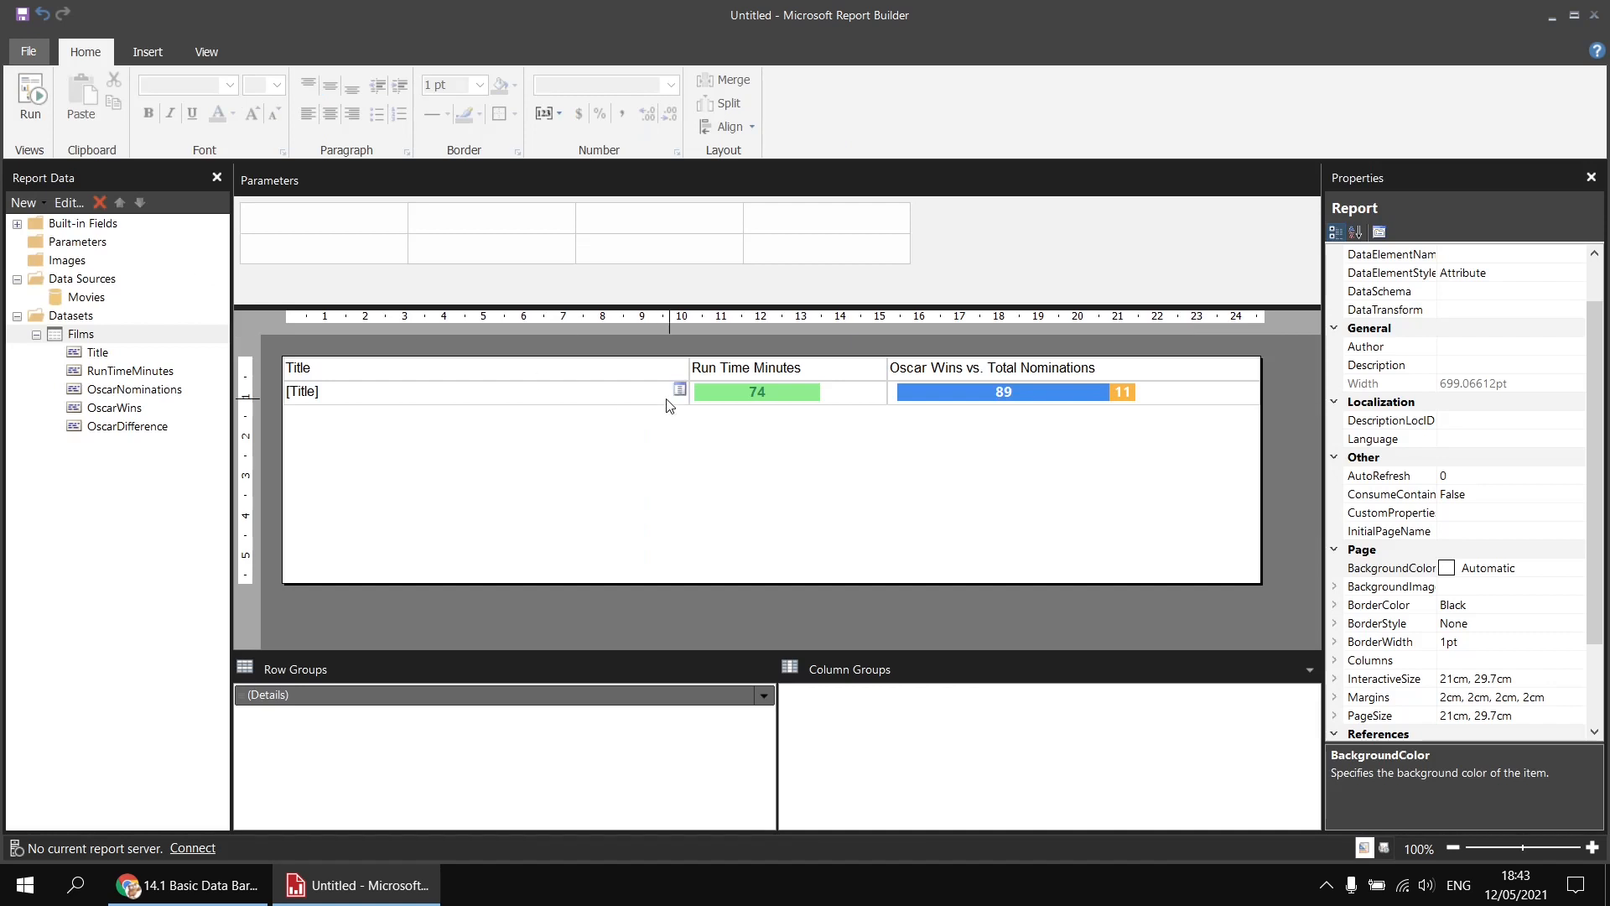
Start a label data expression for the OscarDifference series labels, using the IIf program flow function.
left_click(1126, 399)
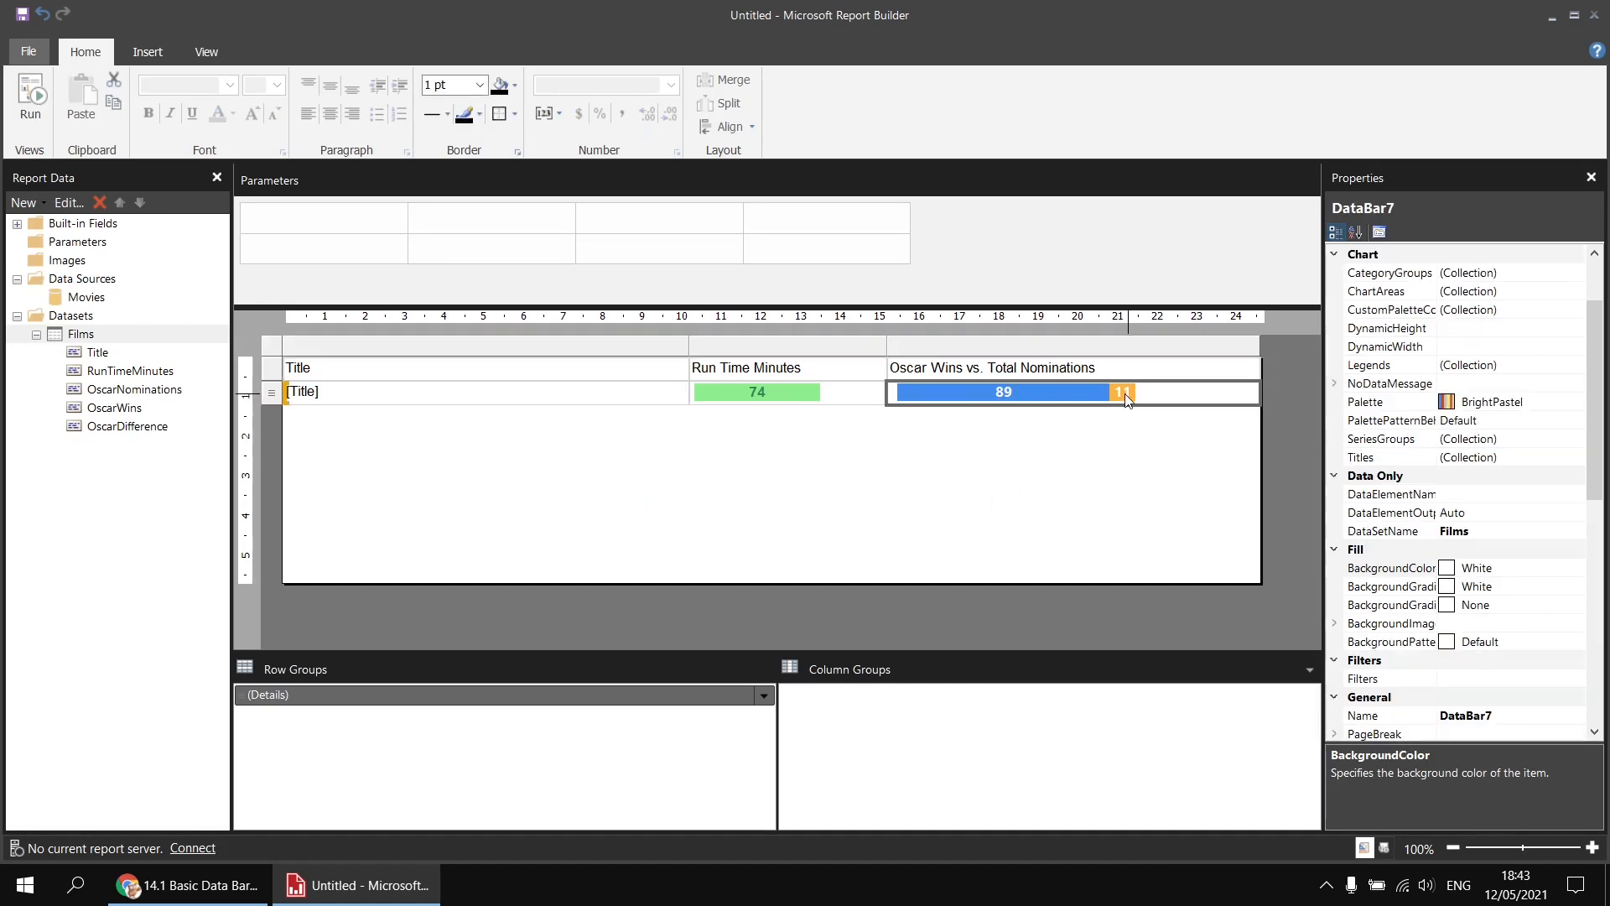
left_click(1126, 399)
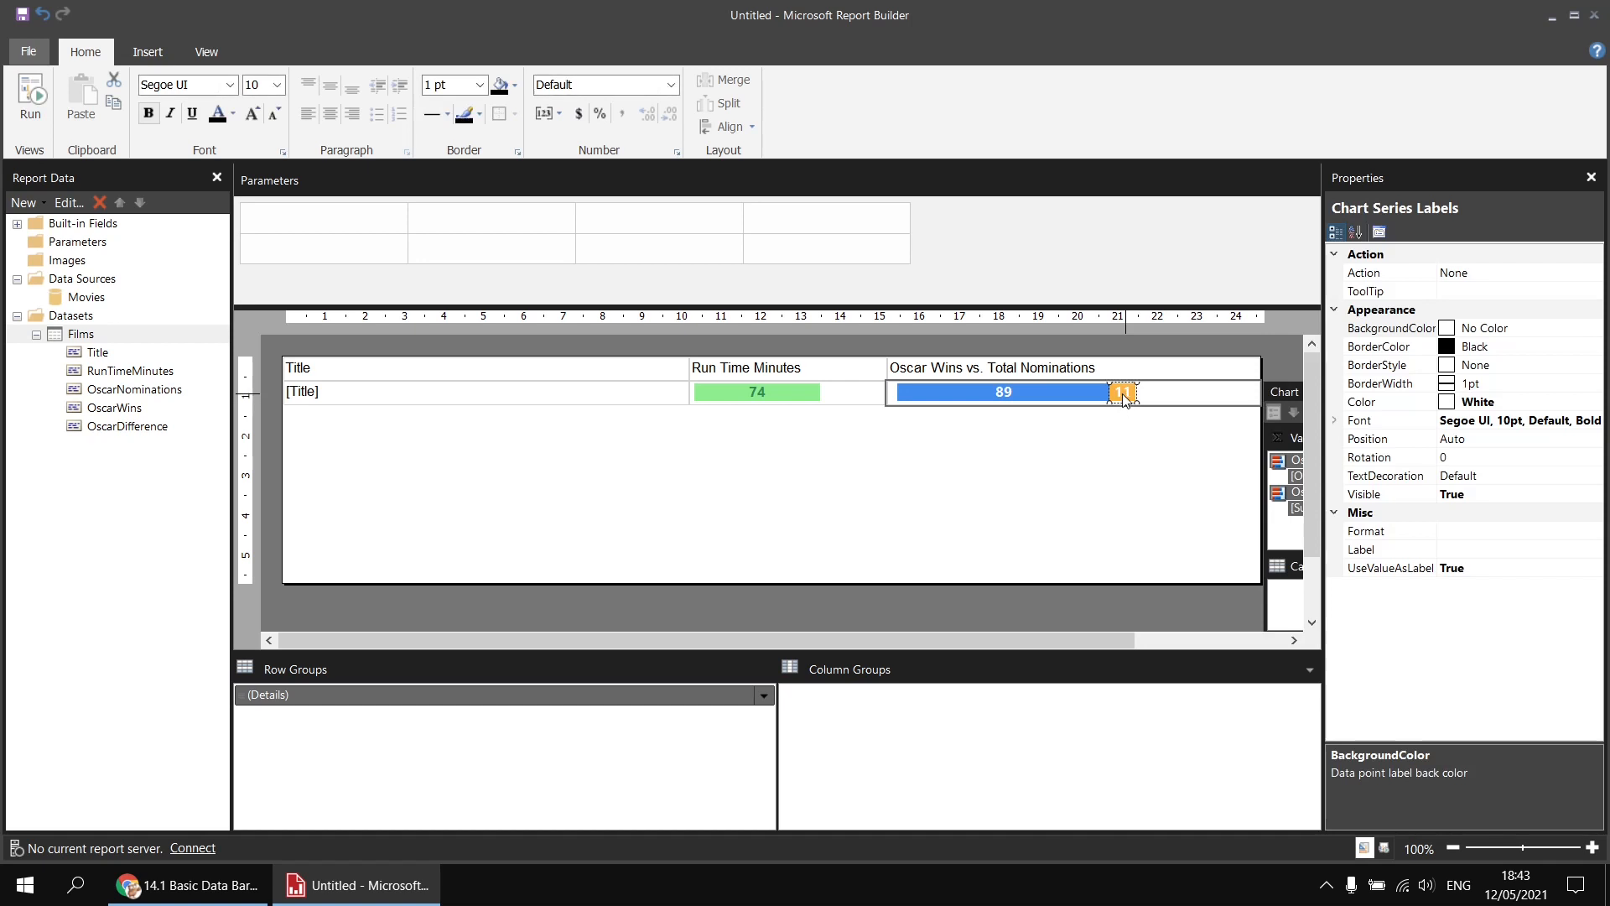
right_click(1124, 397)
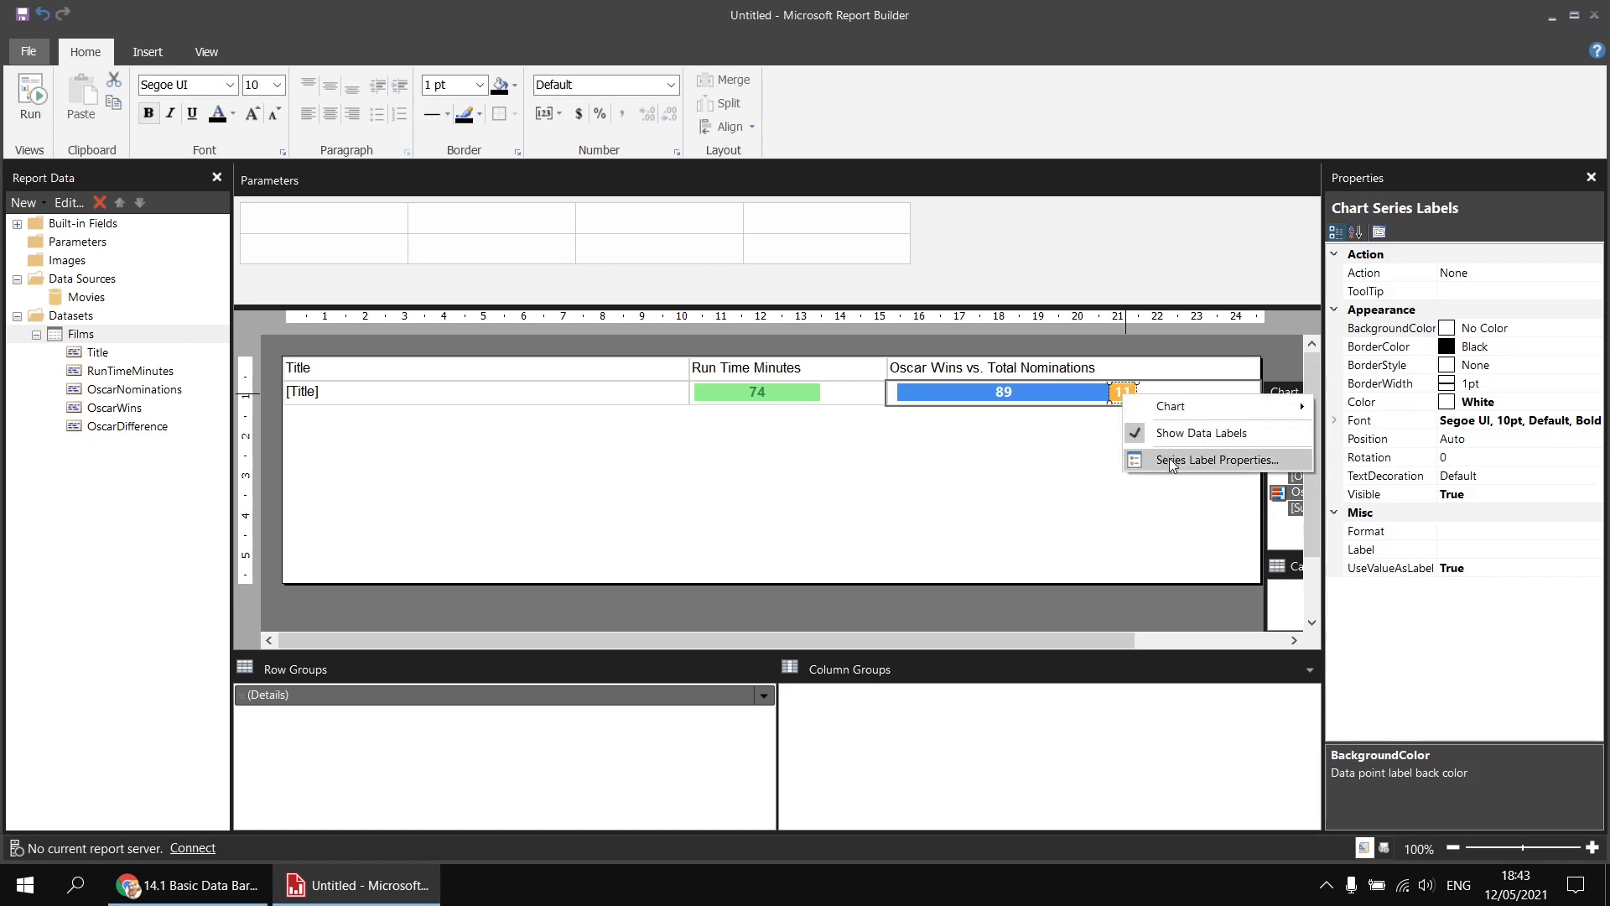
left_click(1169, 458)
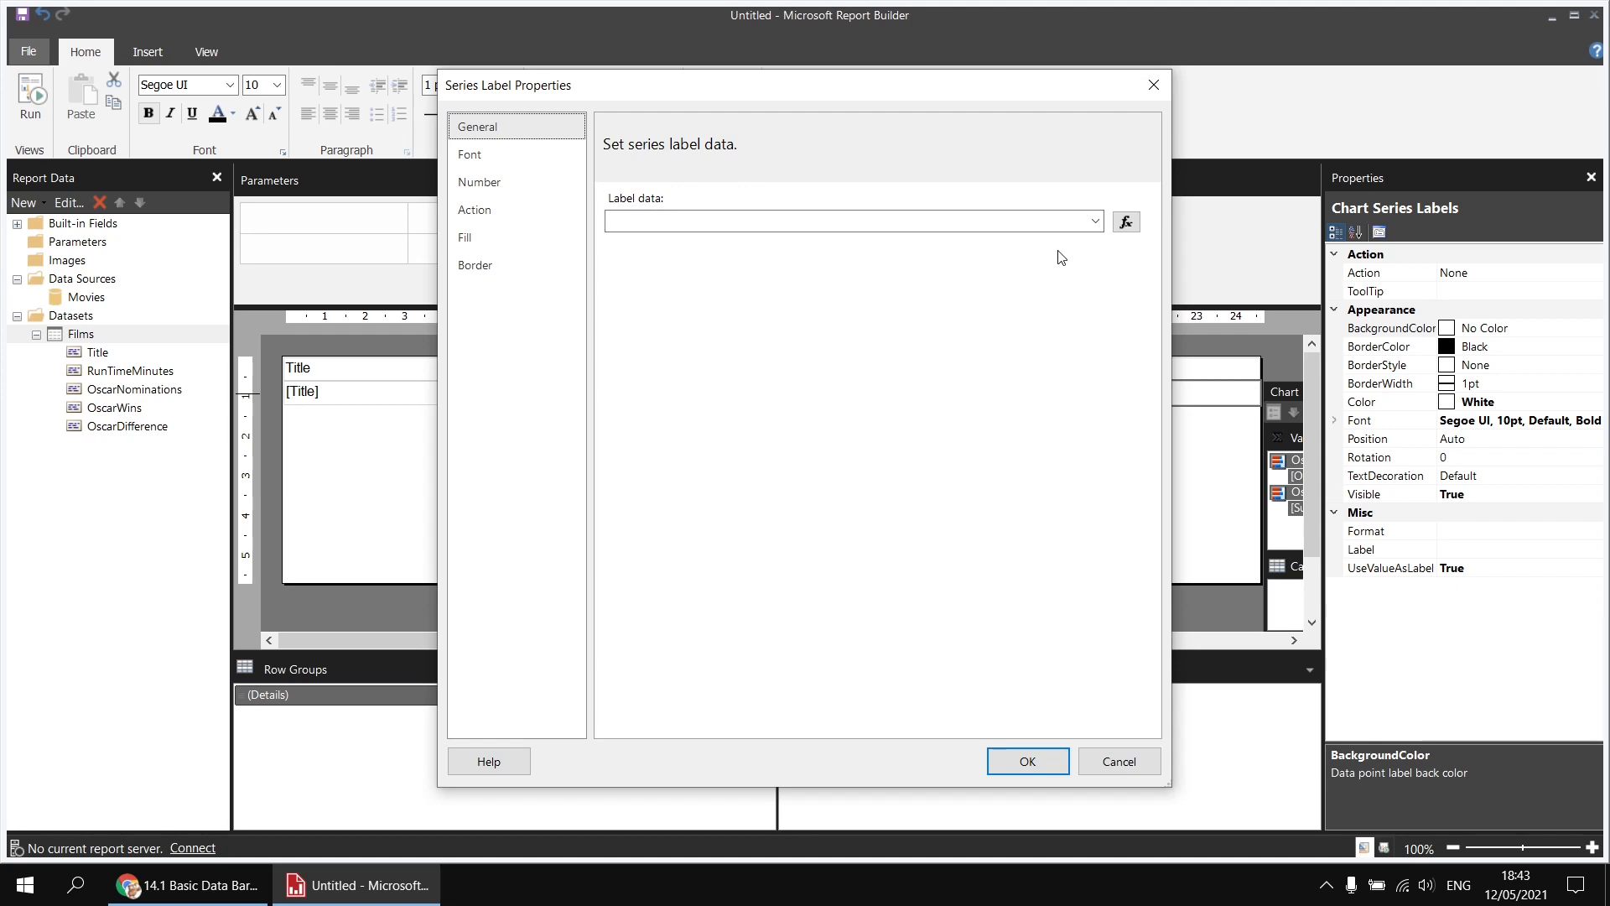
left_click(1126, 223)
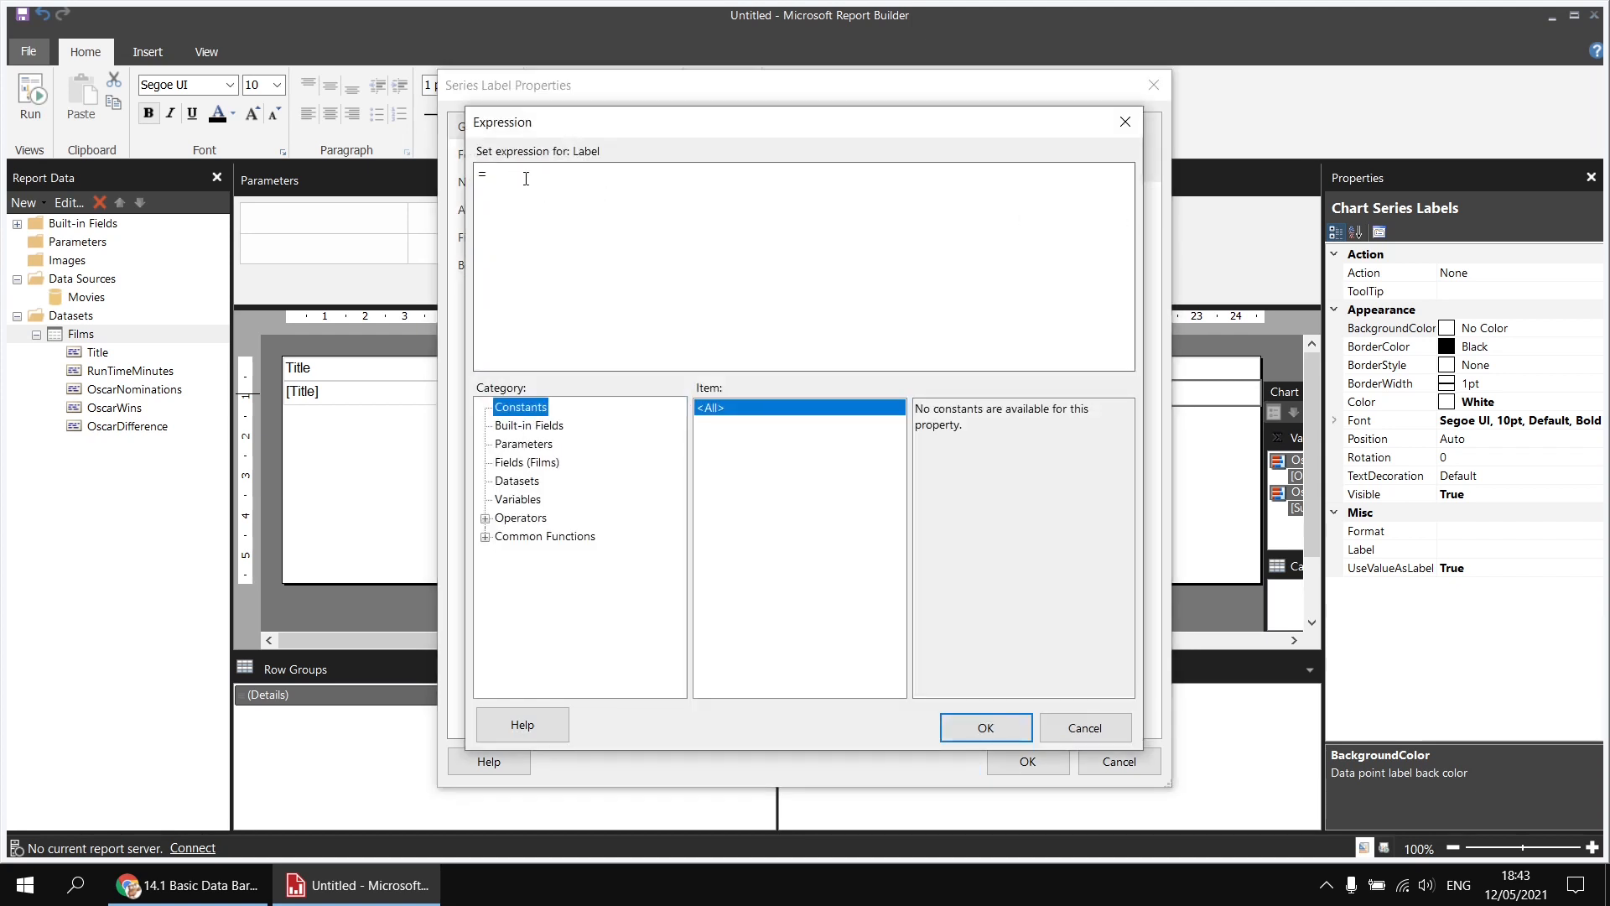
left_click(526, 179)
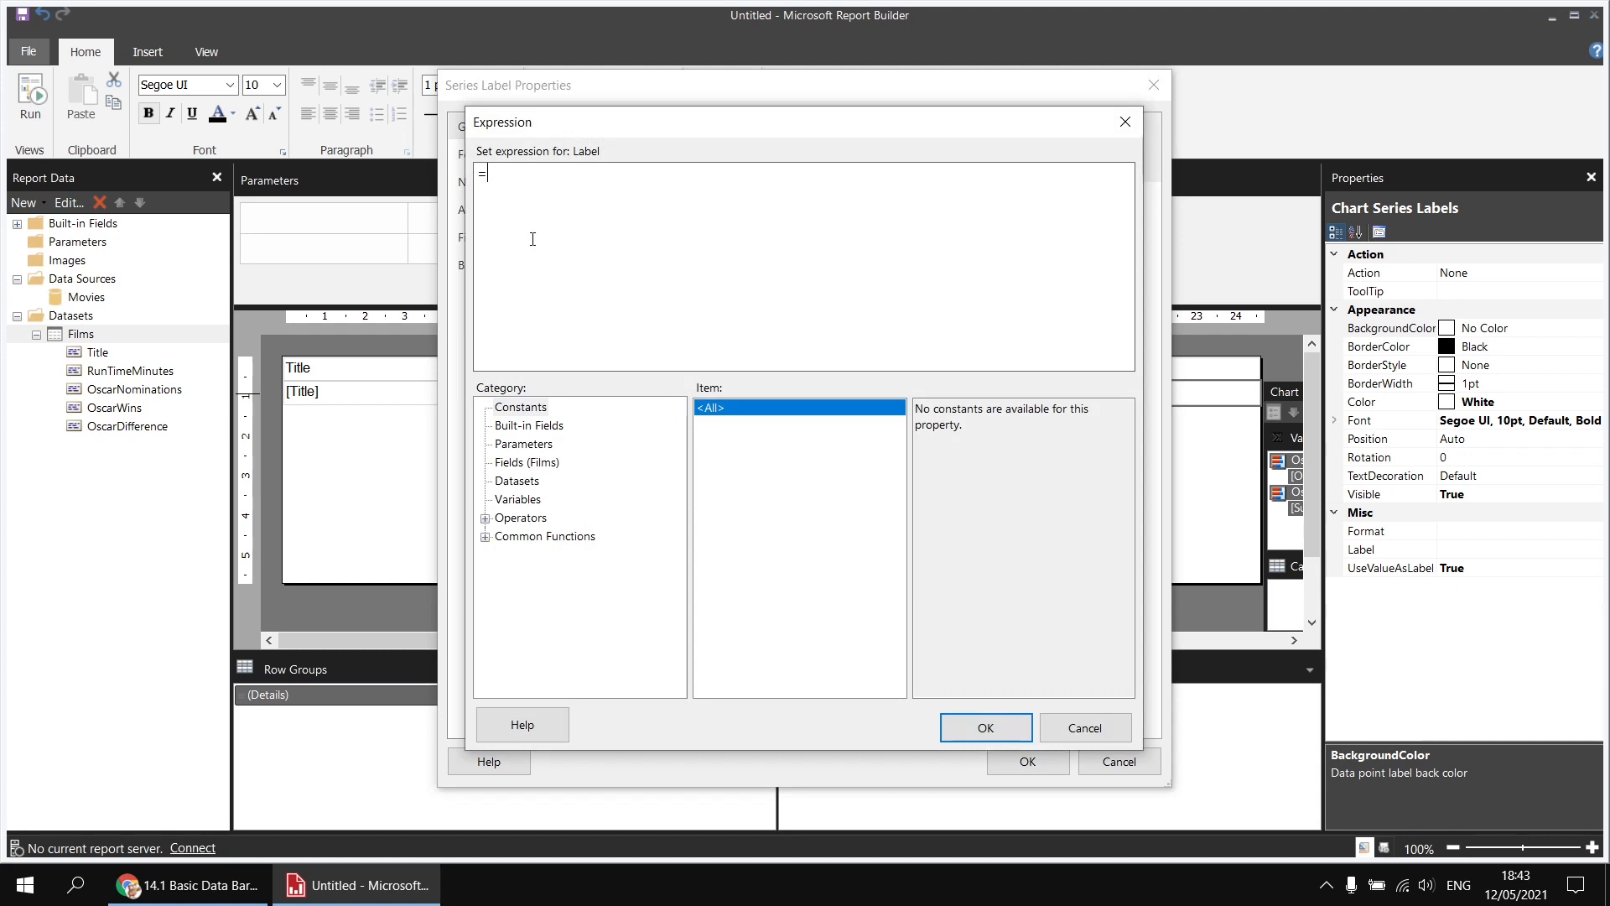
left_click(485, 536)
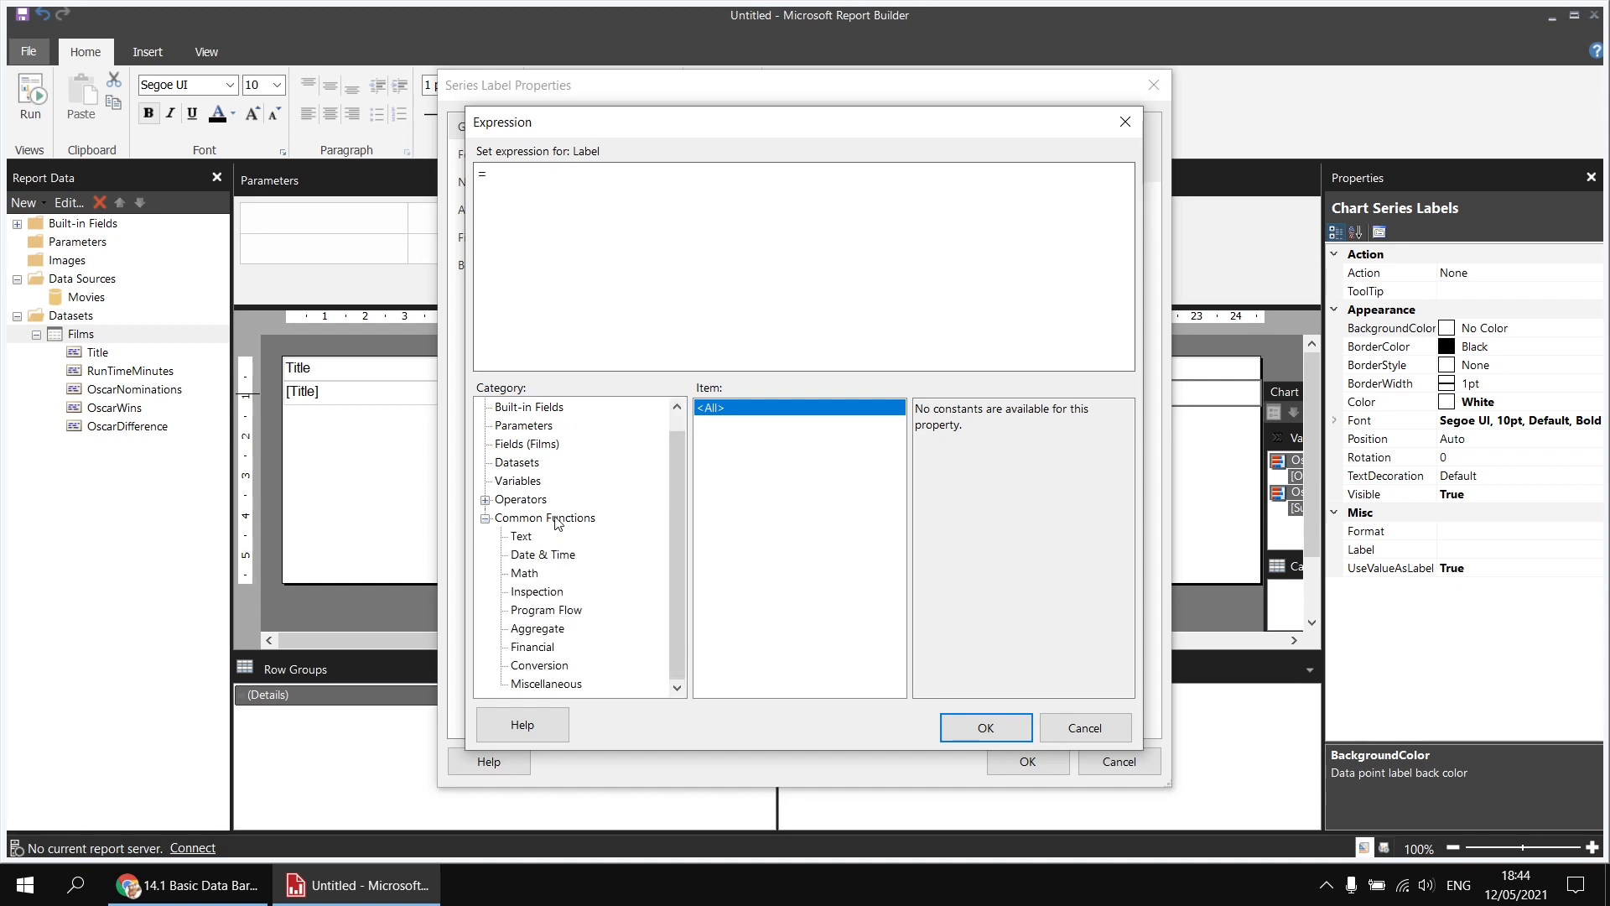
left_click(547, 616)
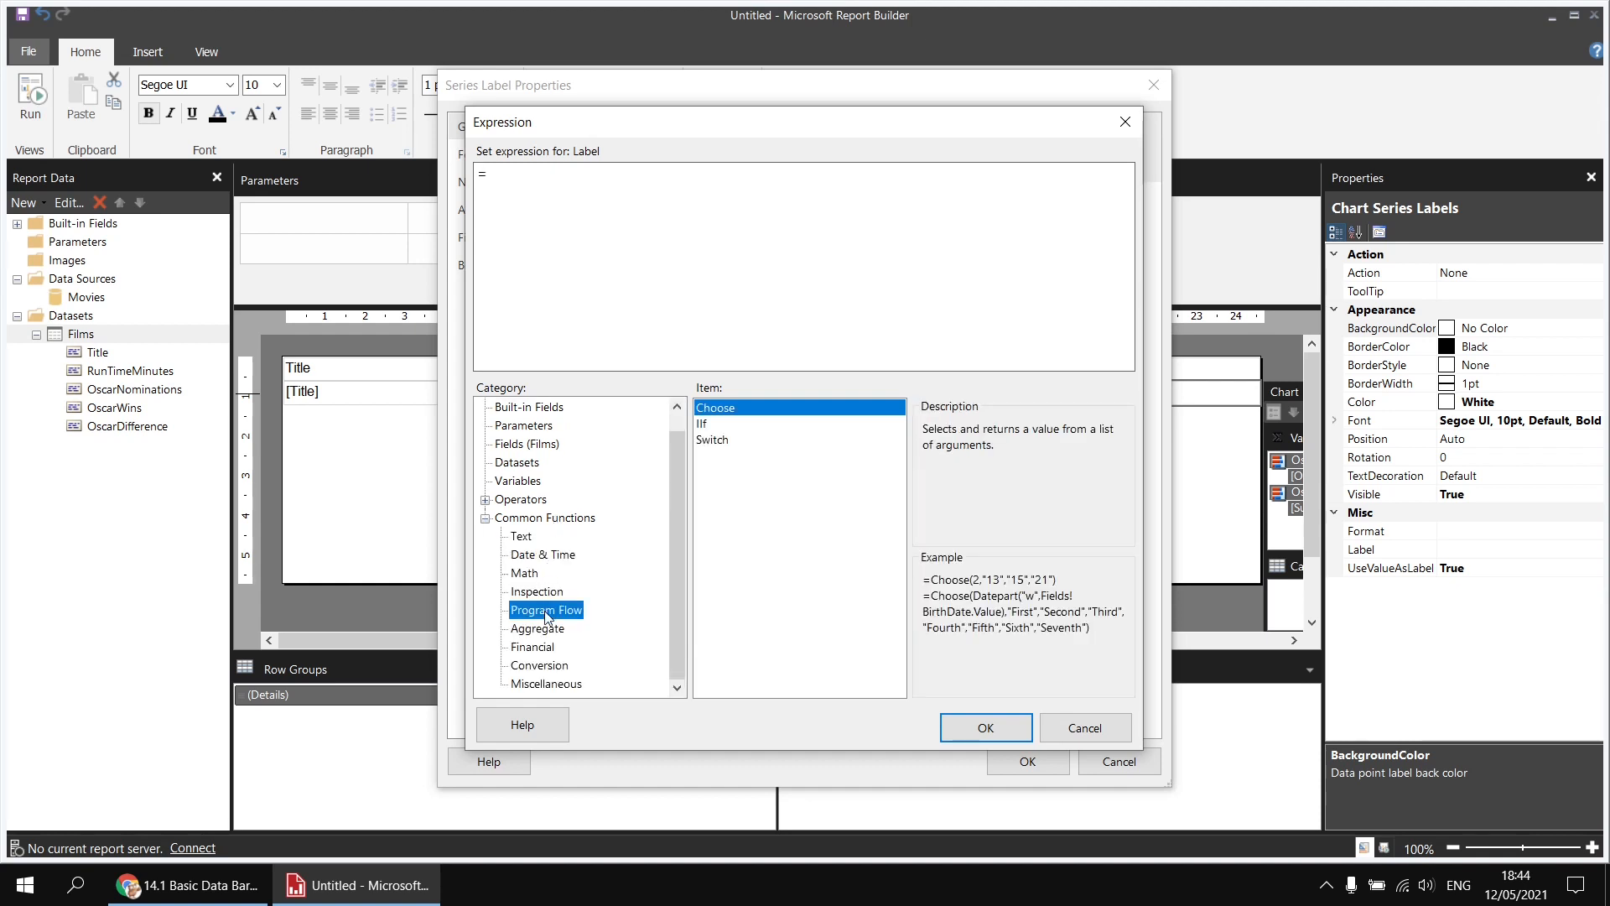
left_click(716, 426)
double_click(715, 425)
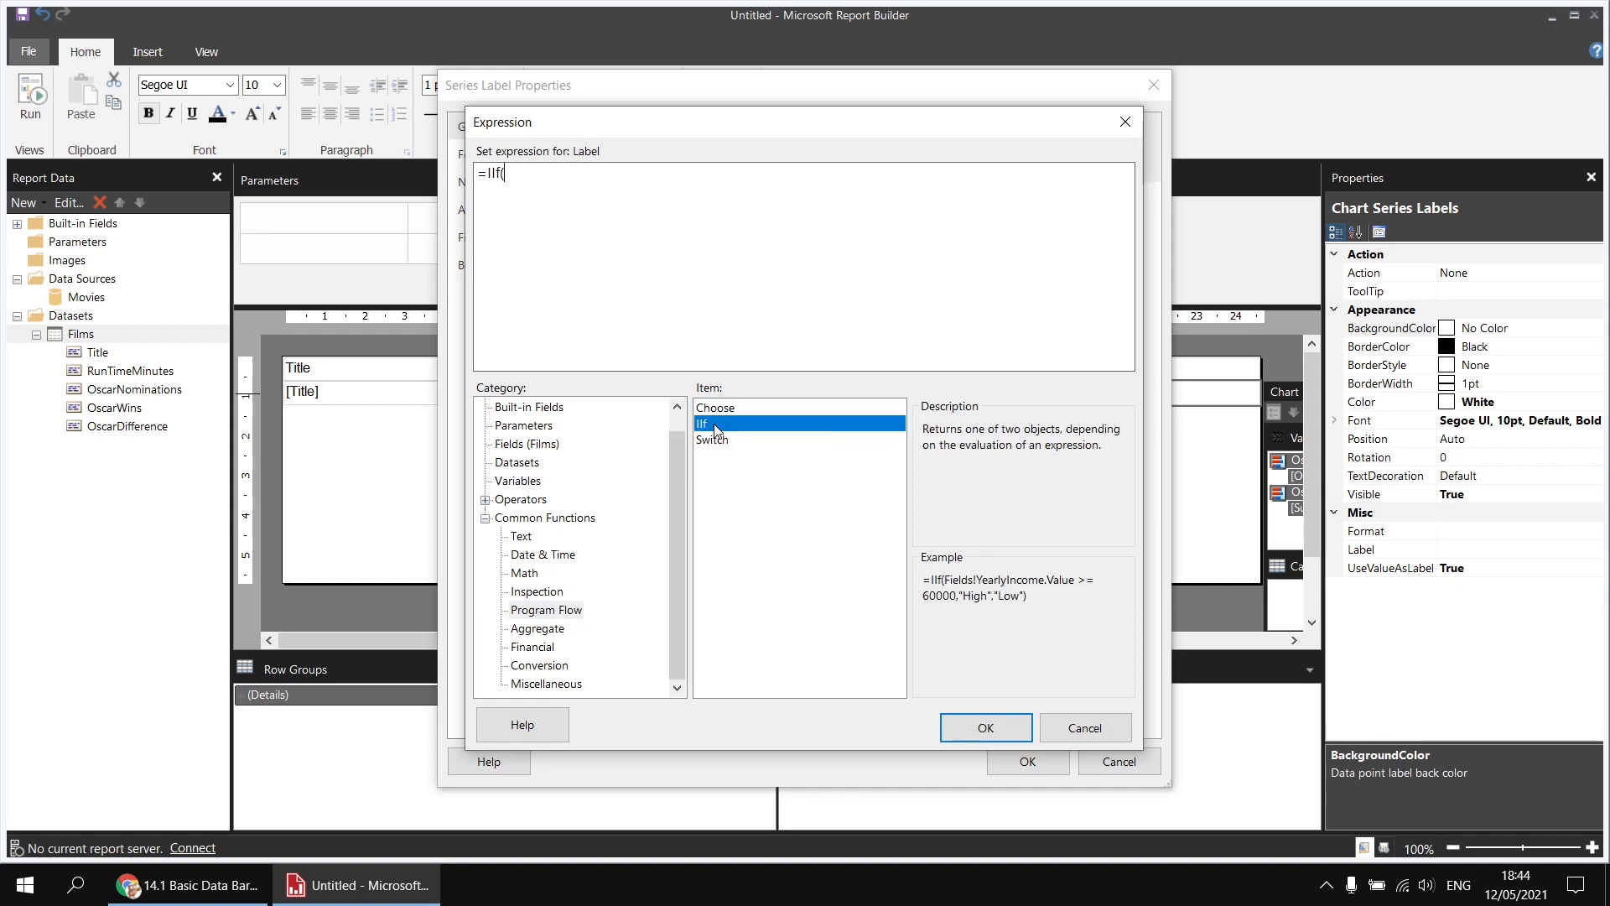
Complete the label expression as =IIf(Fields!OscarDifference.Value=0,"",Fields!OscarDifference.Value).
left_click(534, 444)
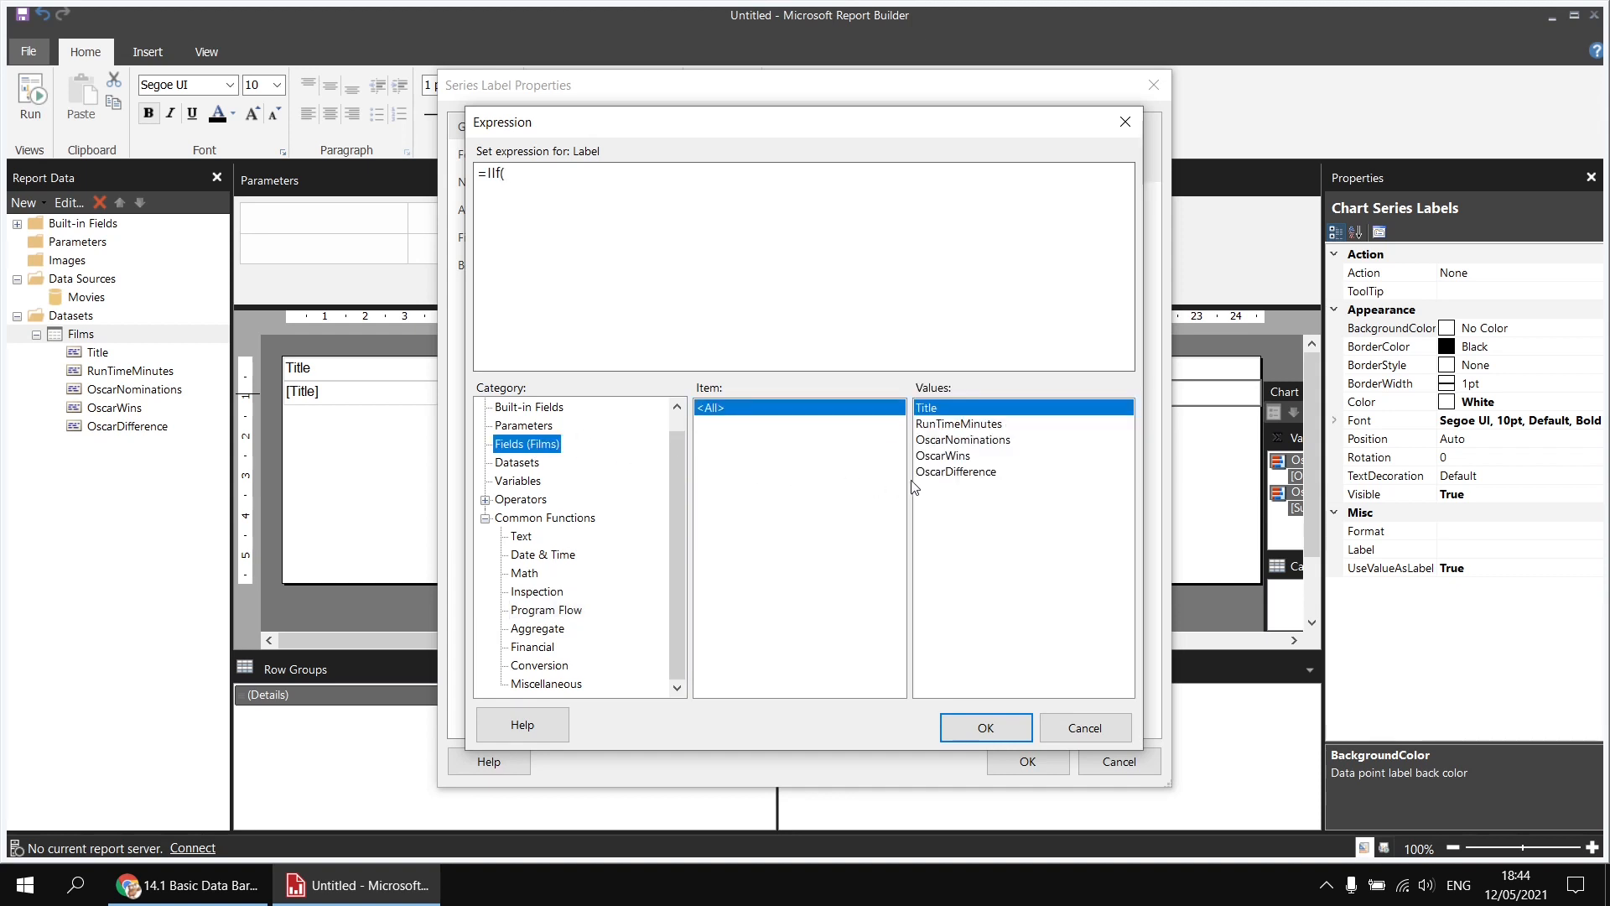
double_click(956, 472)
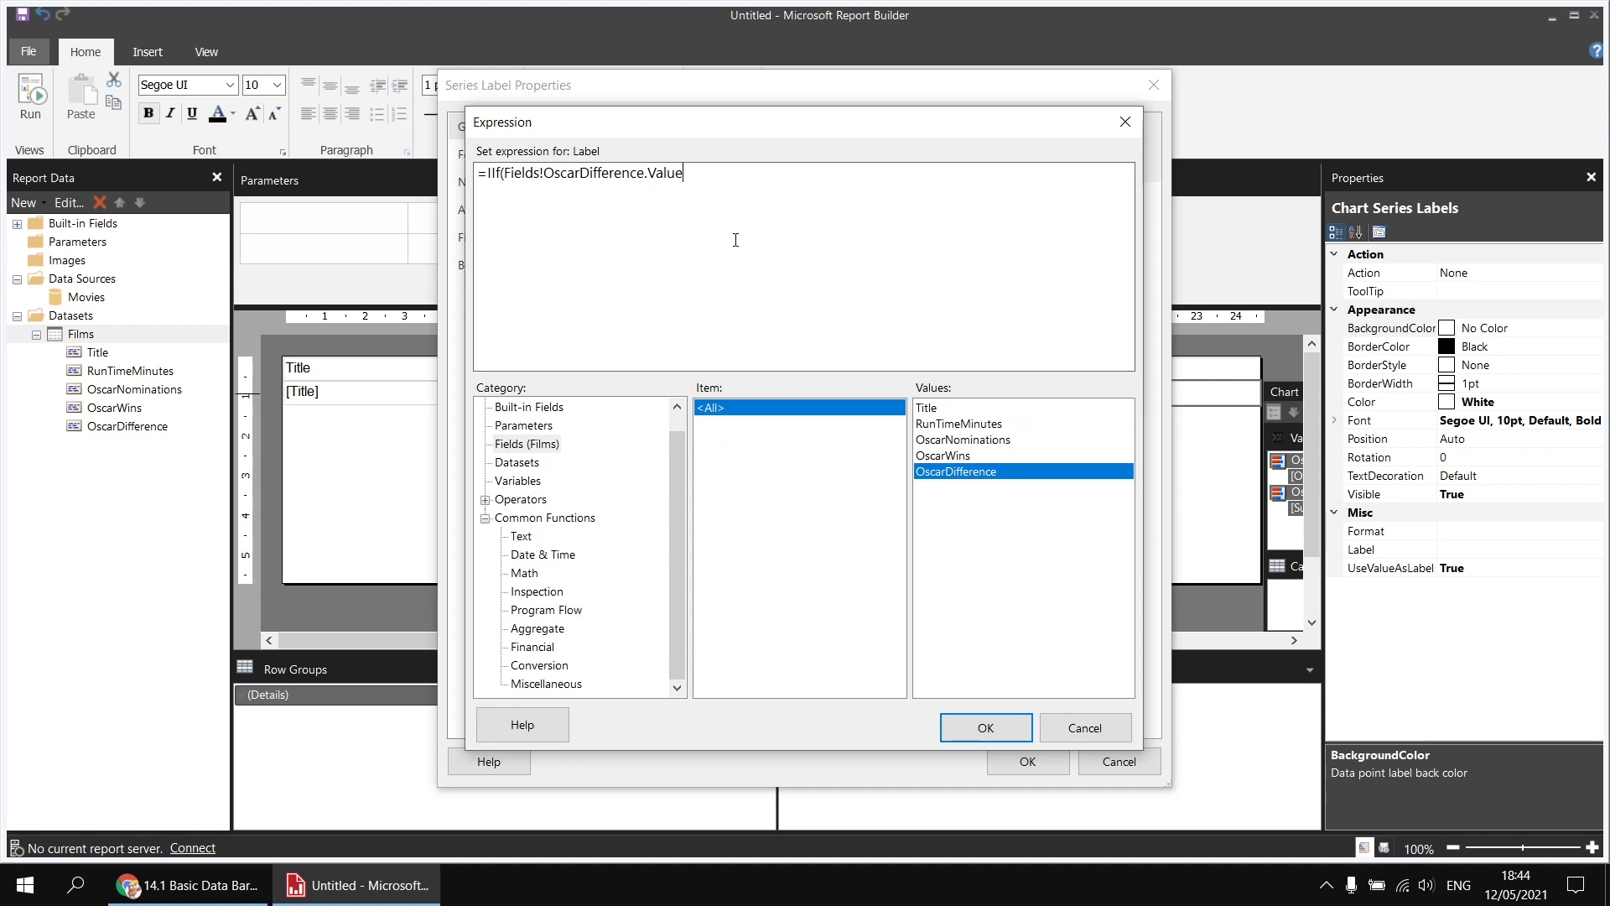
type("=0,\"\"")
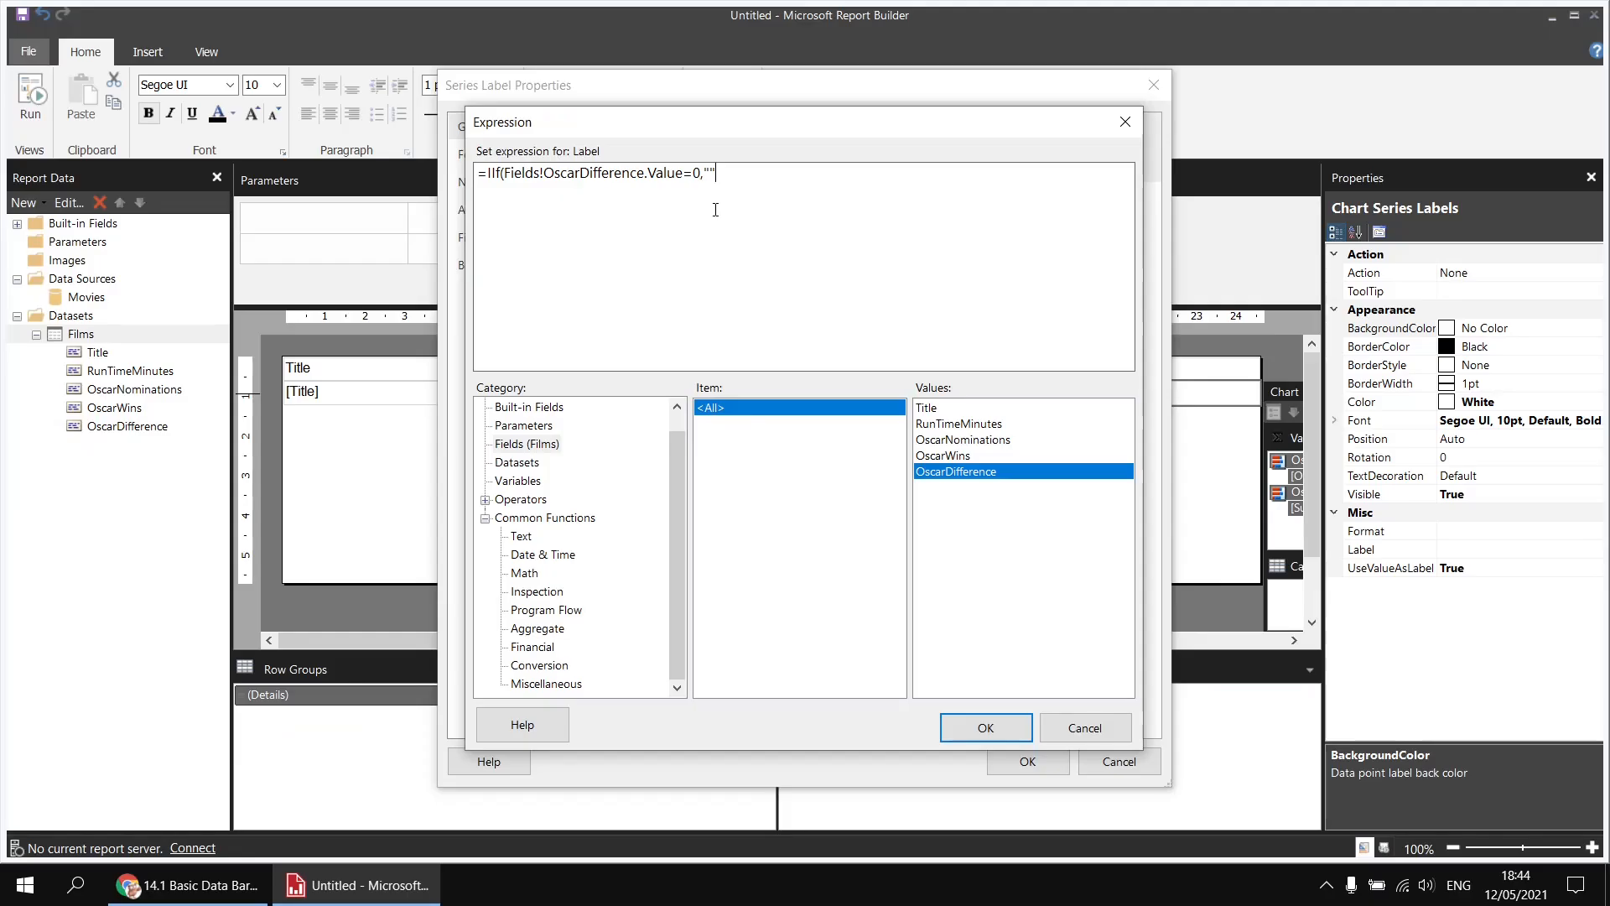
type(",")
double_click(958, 475)
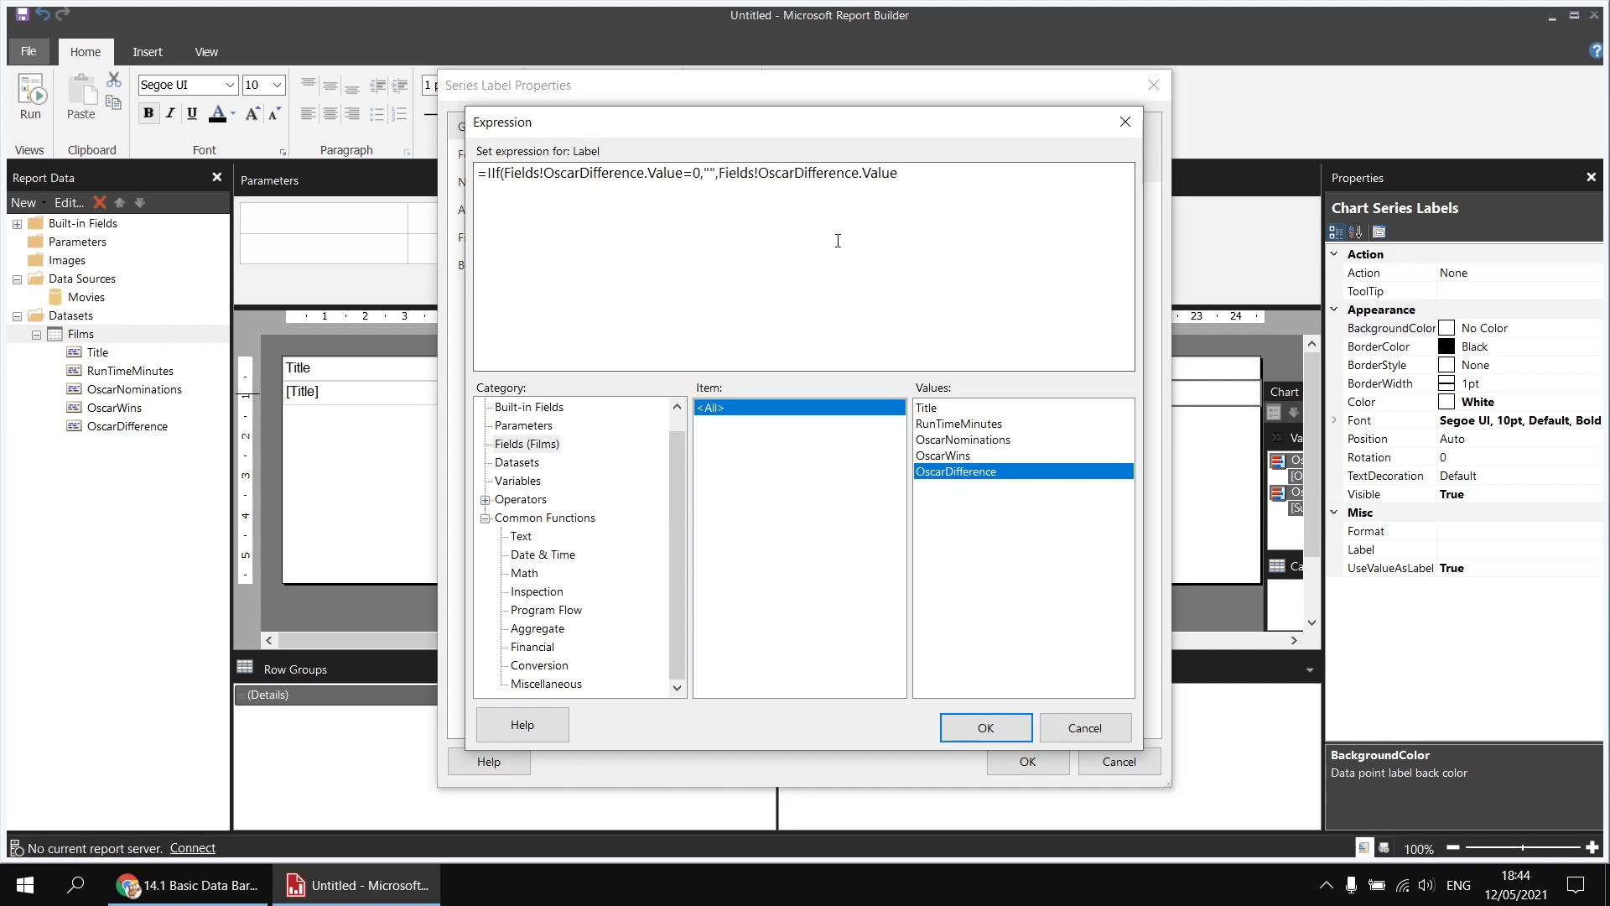
type(")")
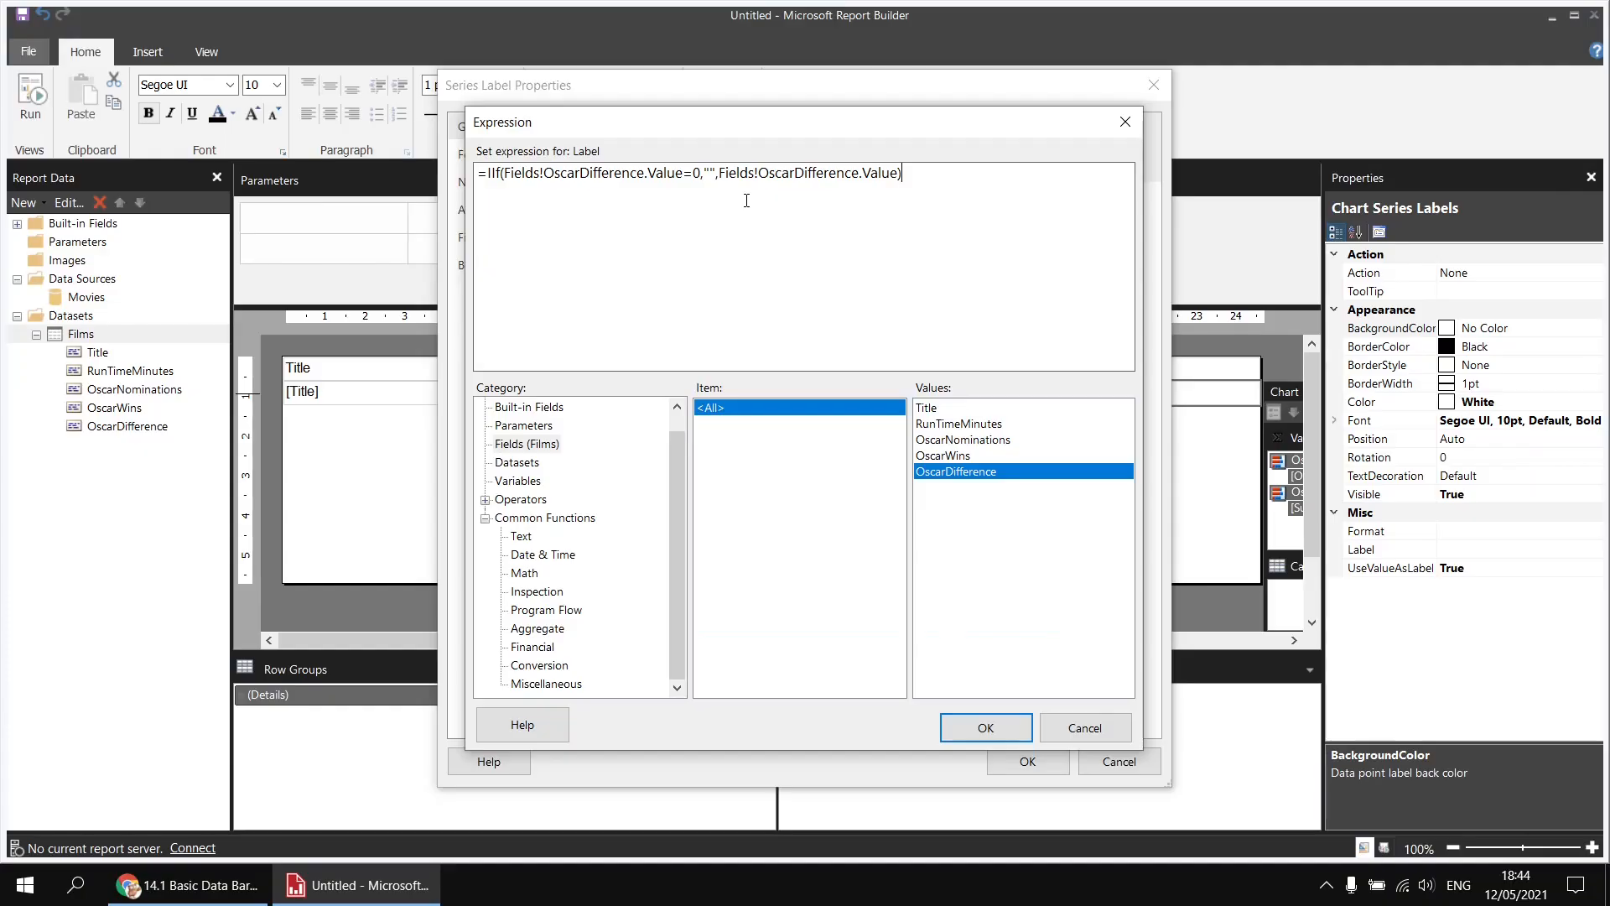
Apply the label expression with UseValueAsLabel set to False, then preview the report and return to the design.
left_click(981, 728)
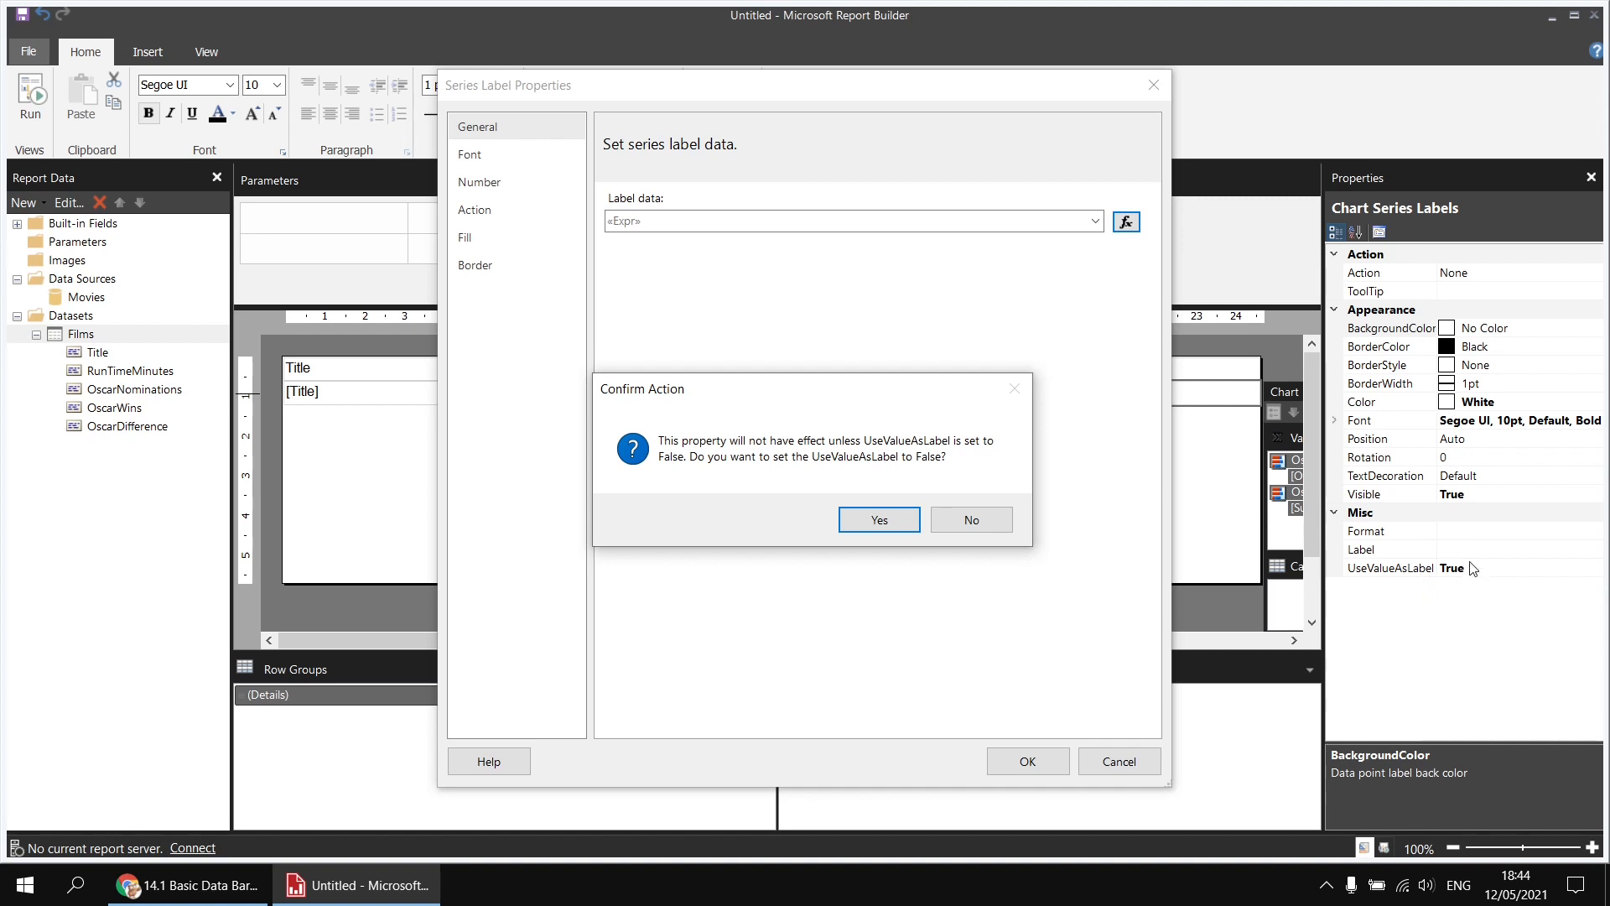
left_click(891, 522)
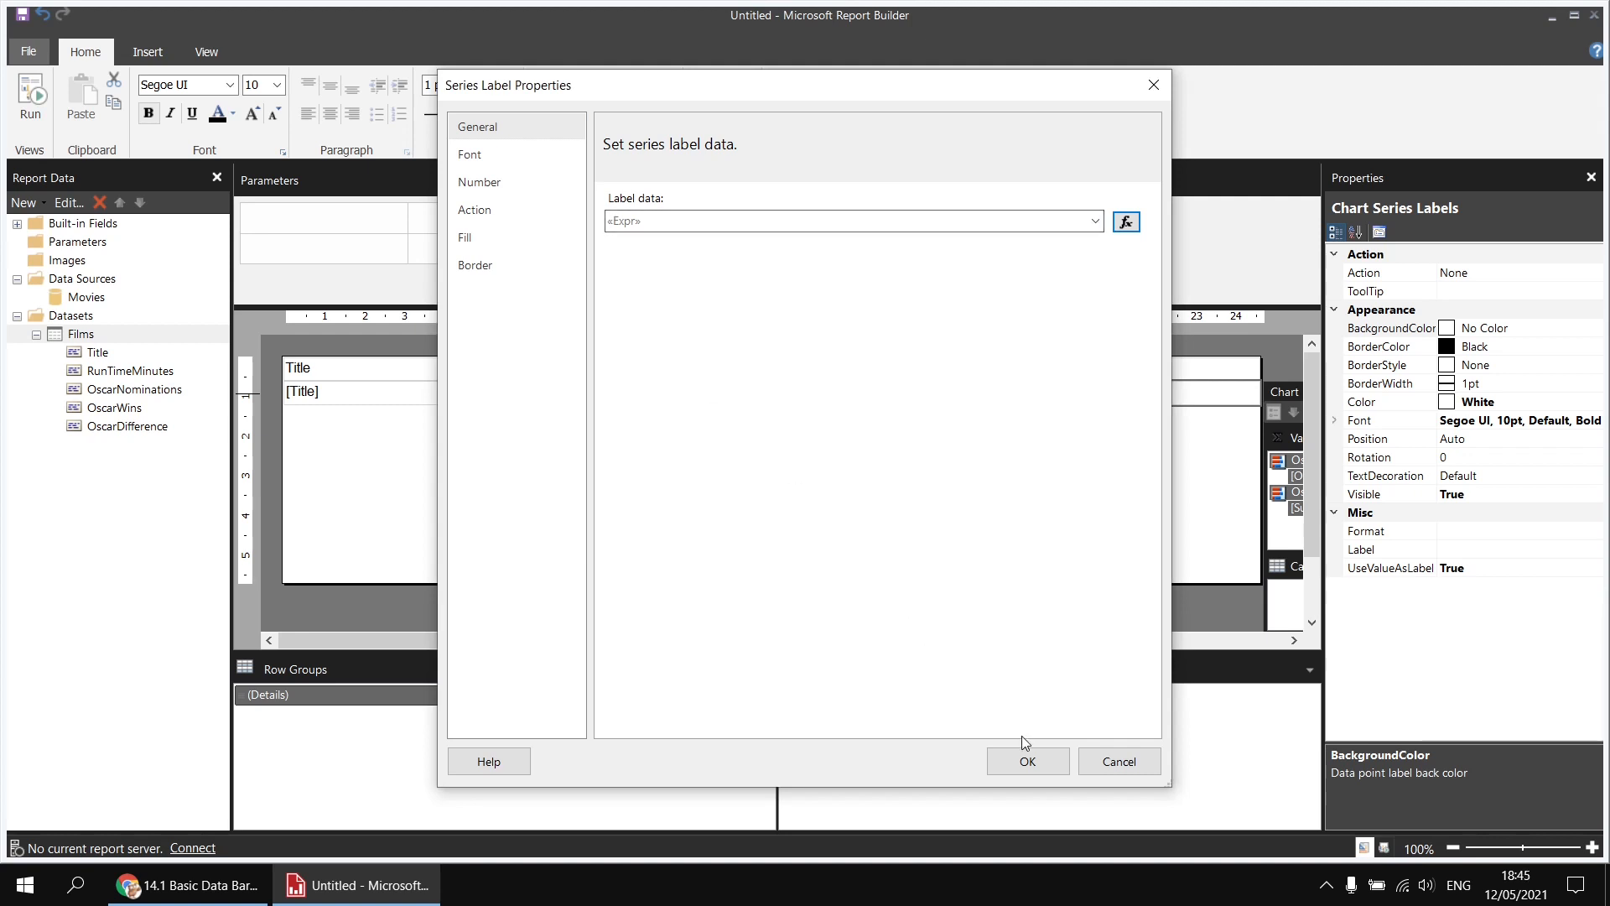
left_click(1025, 761)
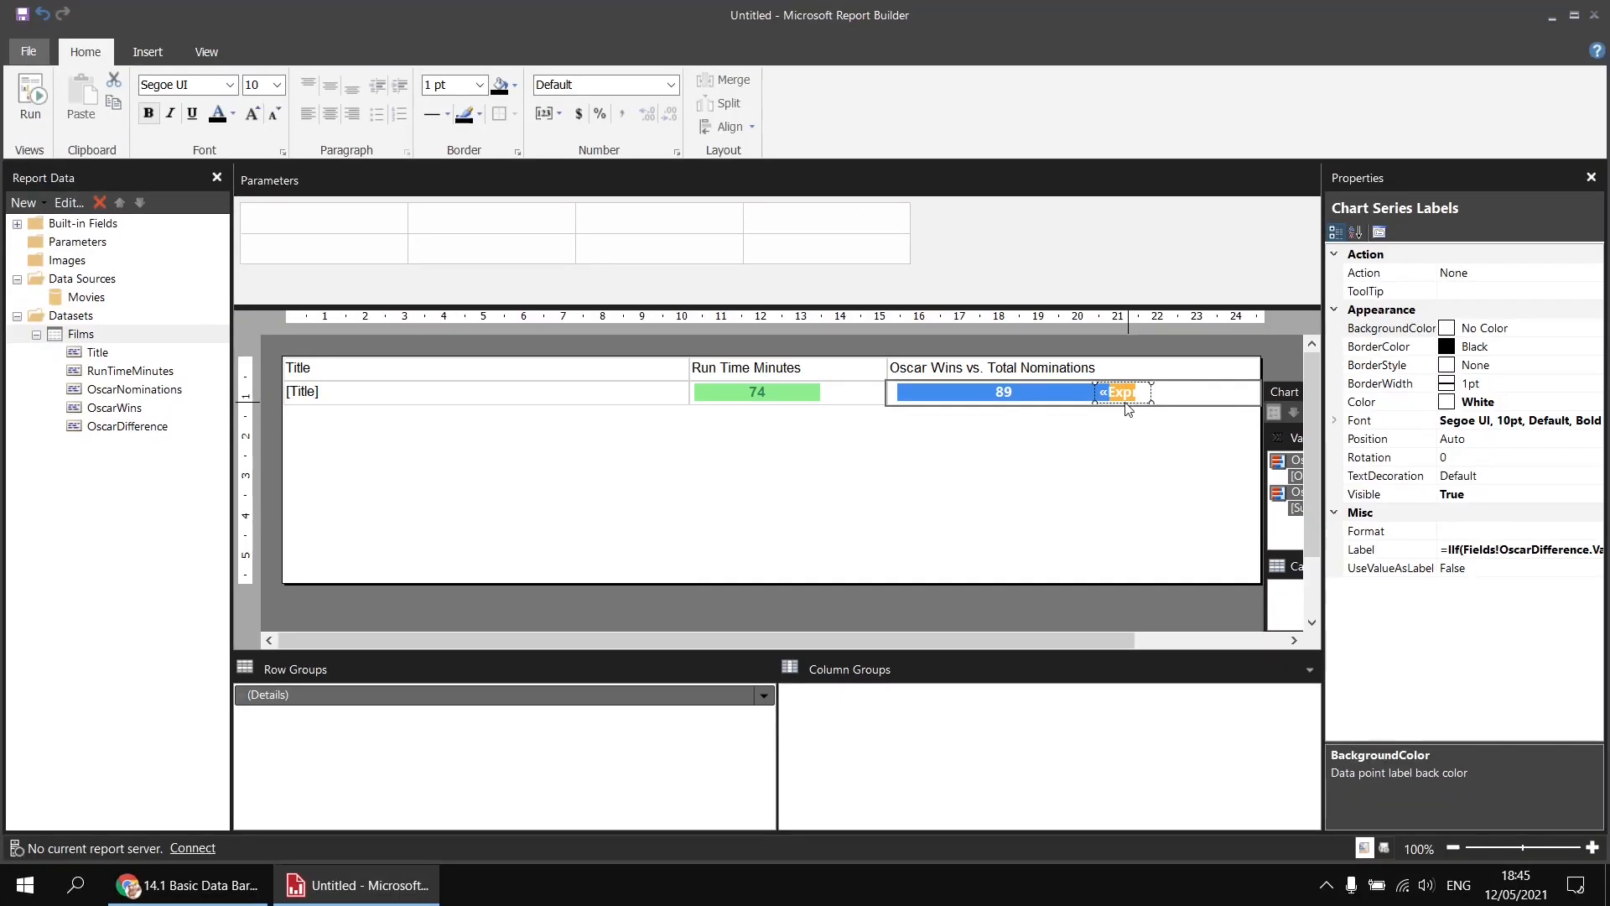
left_click(30, 102)
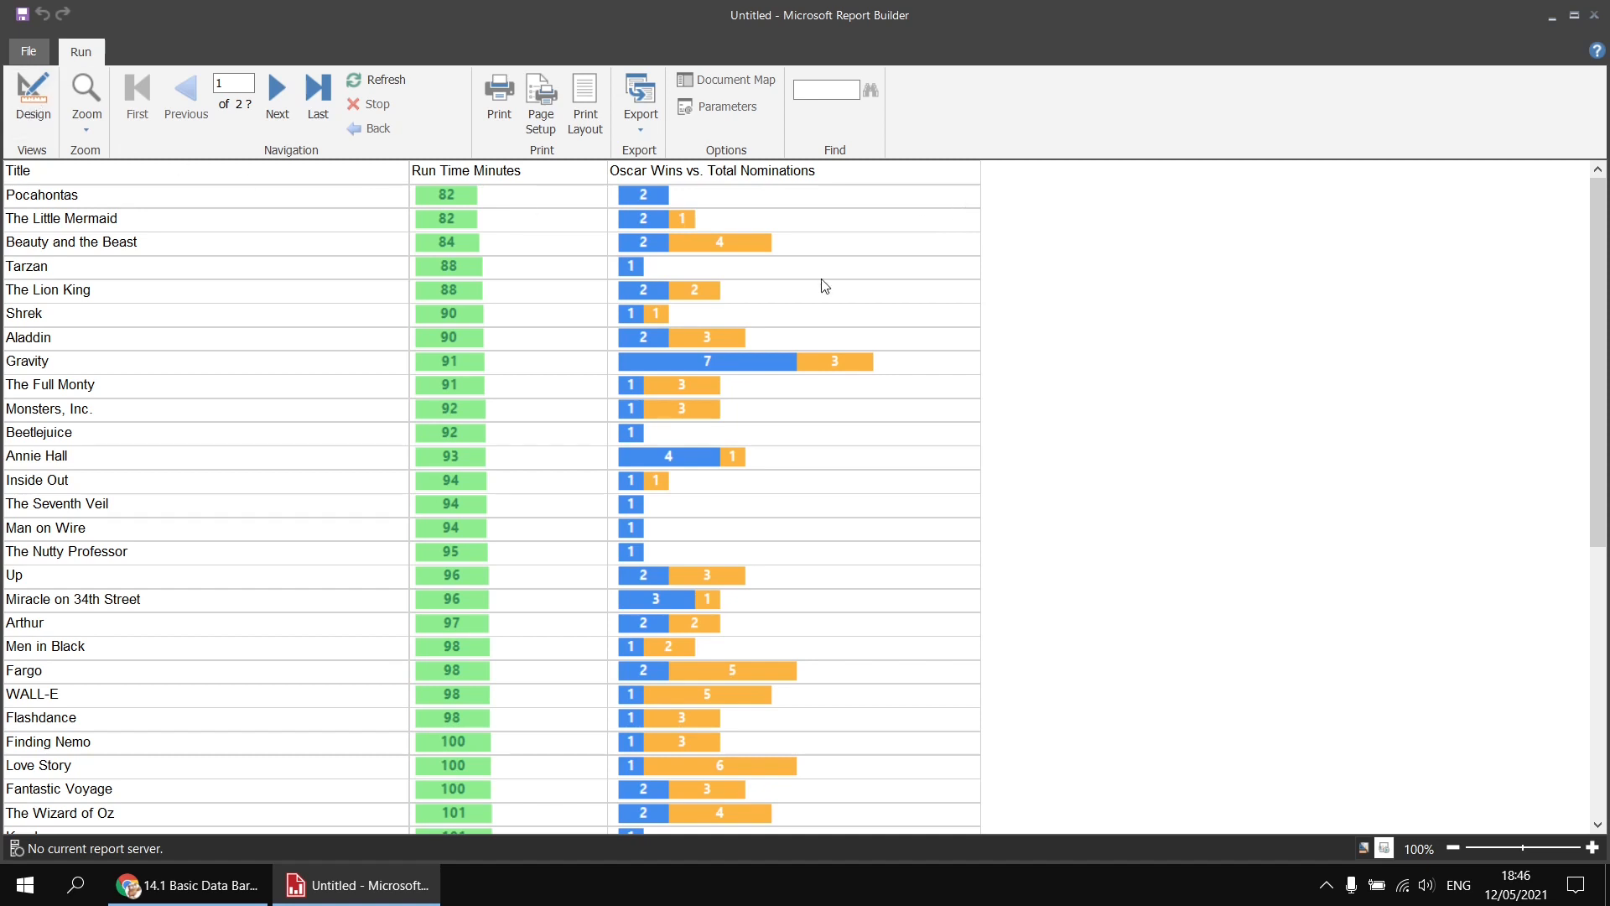
left_click(33, 96)
Change the tablix sorting to OscarNominations in Z to A order.
left_click(397, 392)
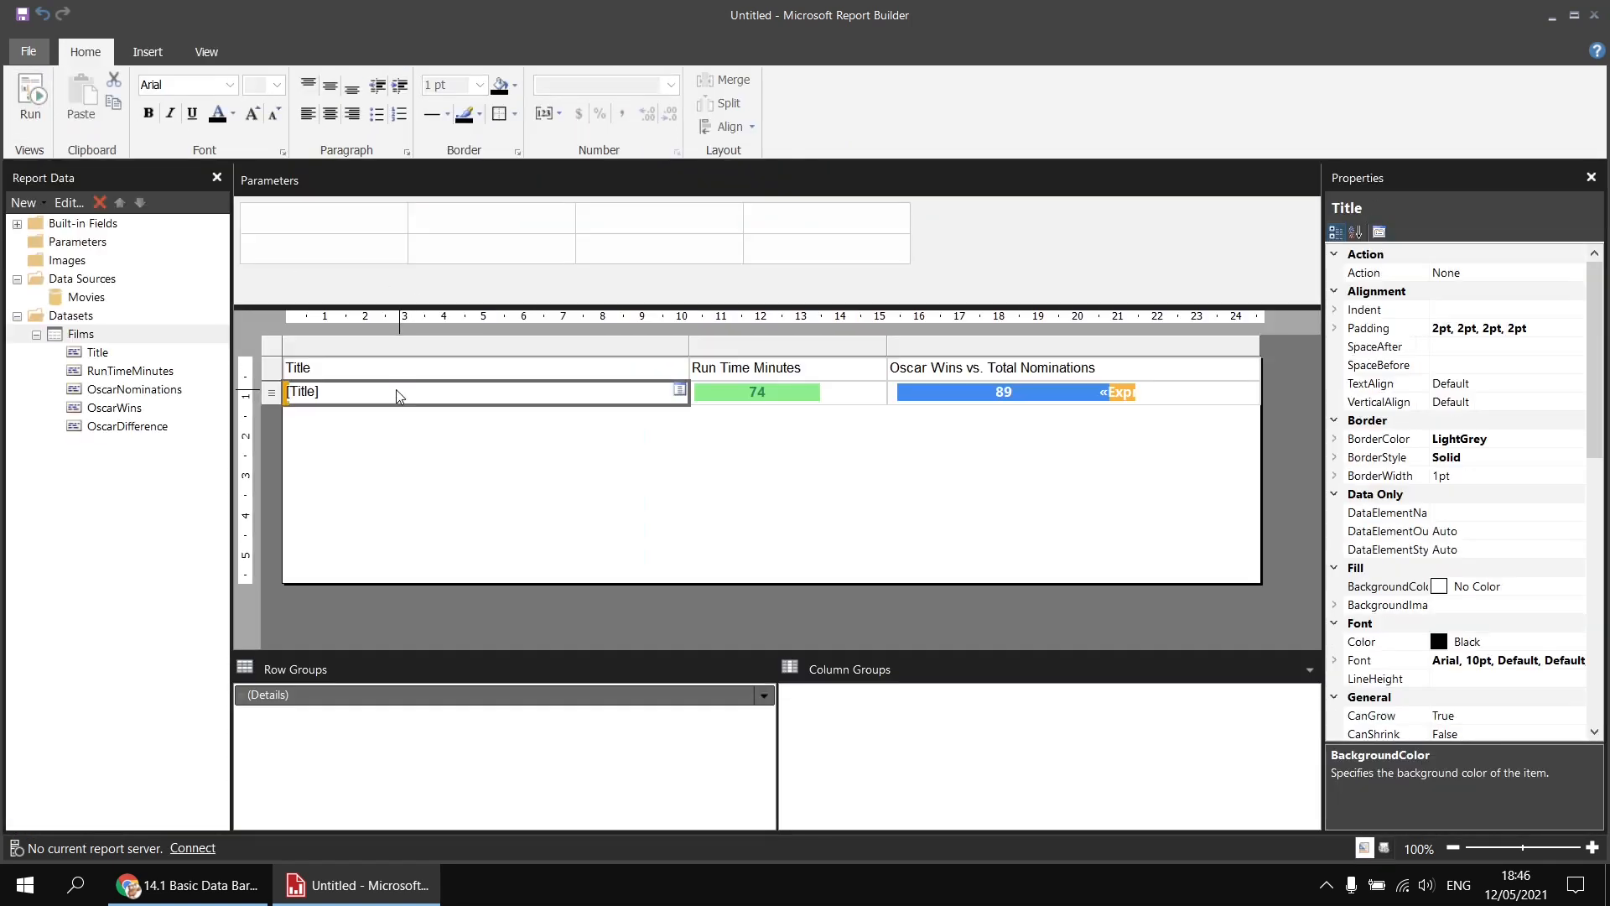
right_click(280, 349)
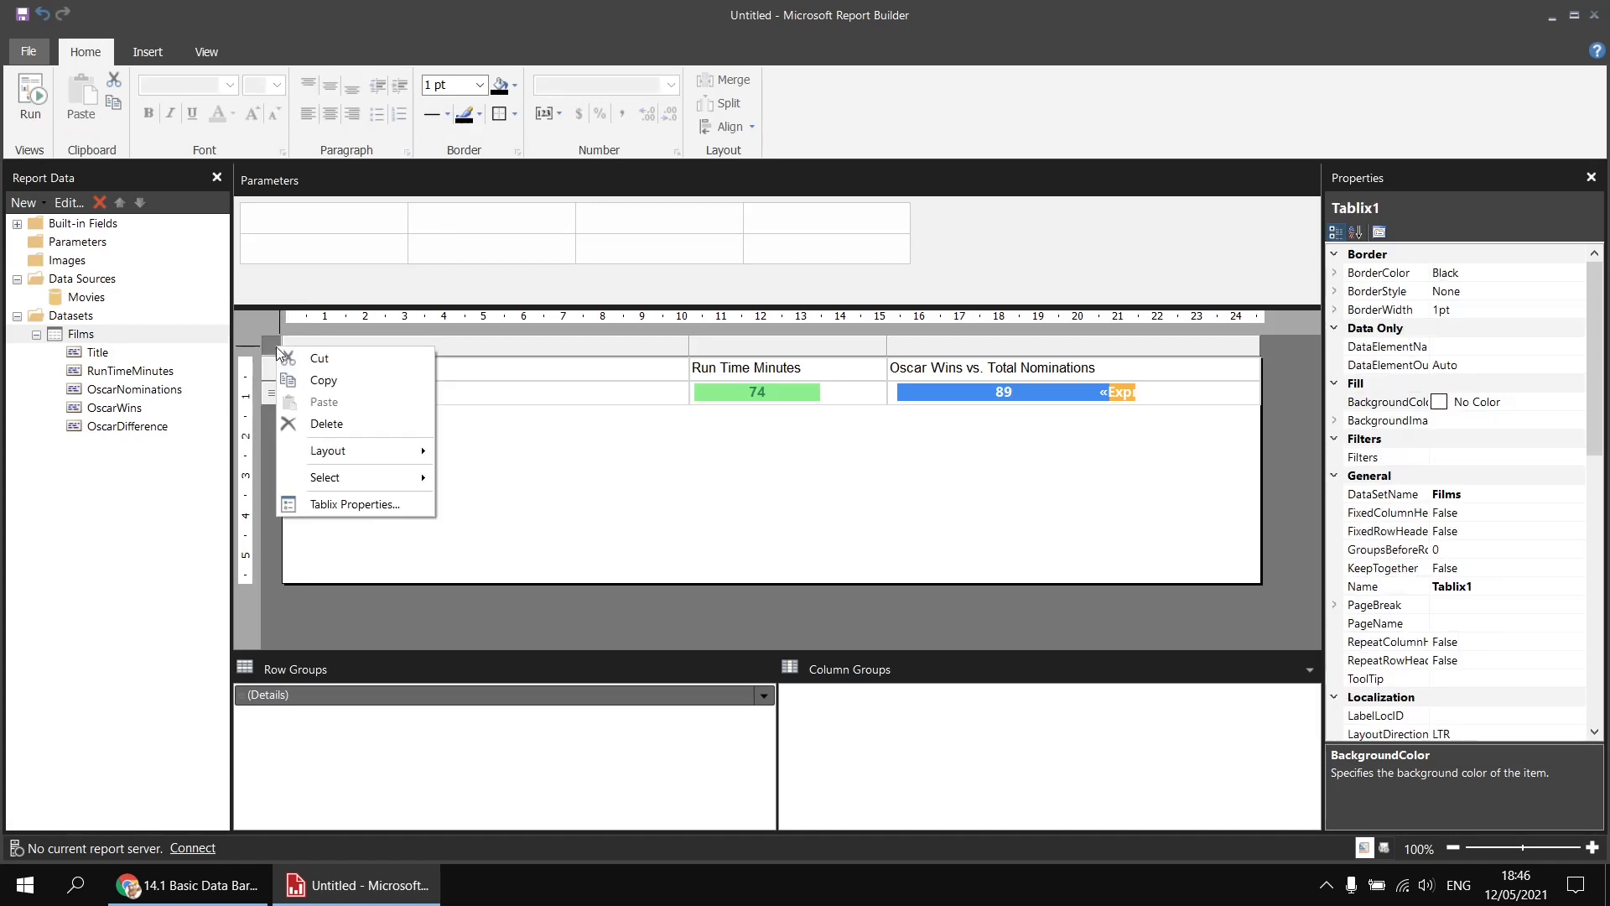
left_click(359, 503)
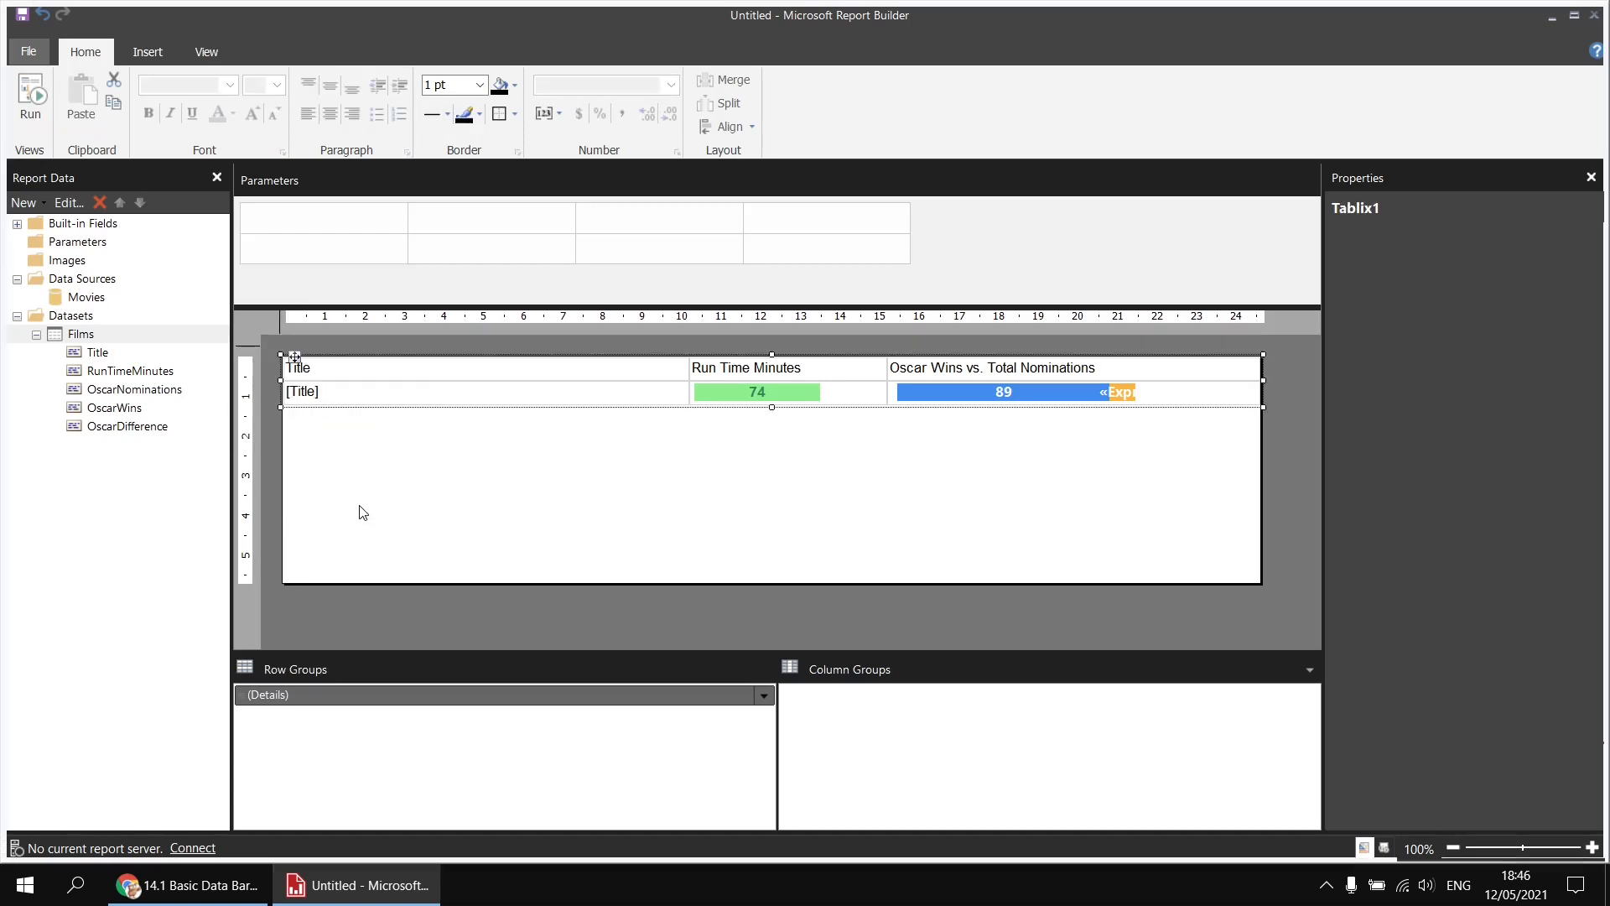
left_click(474, 187)
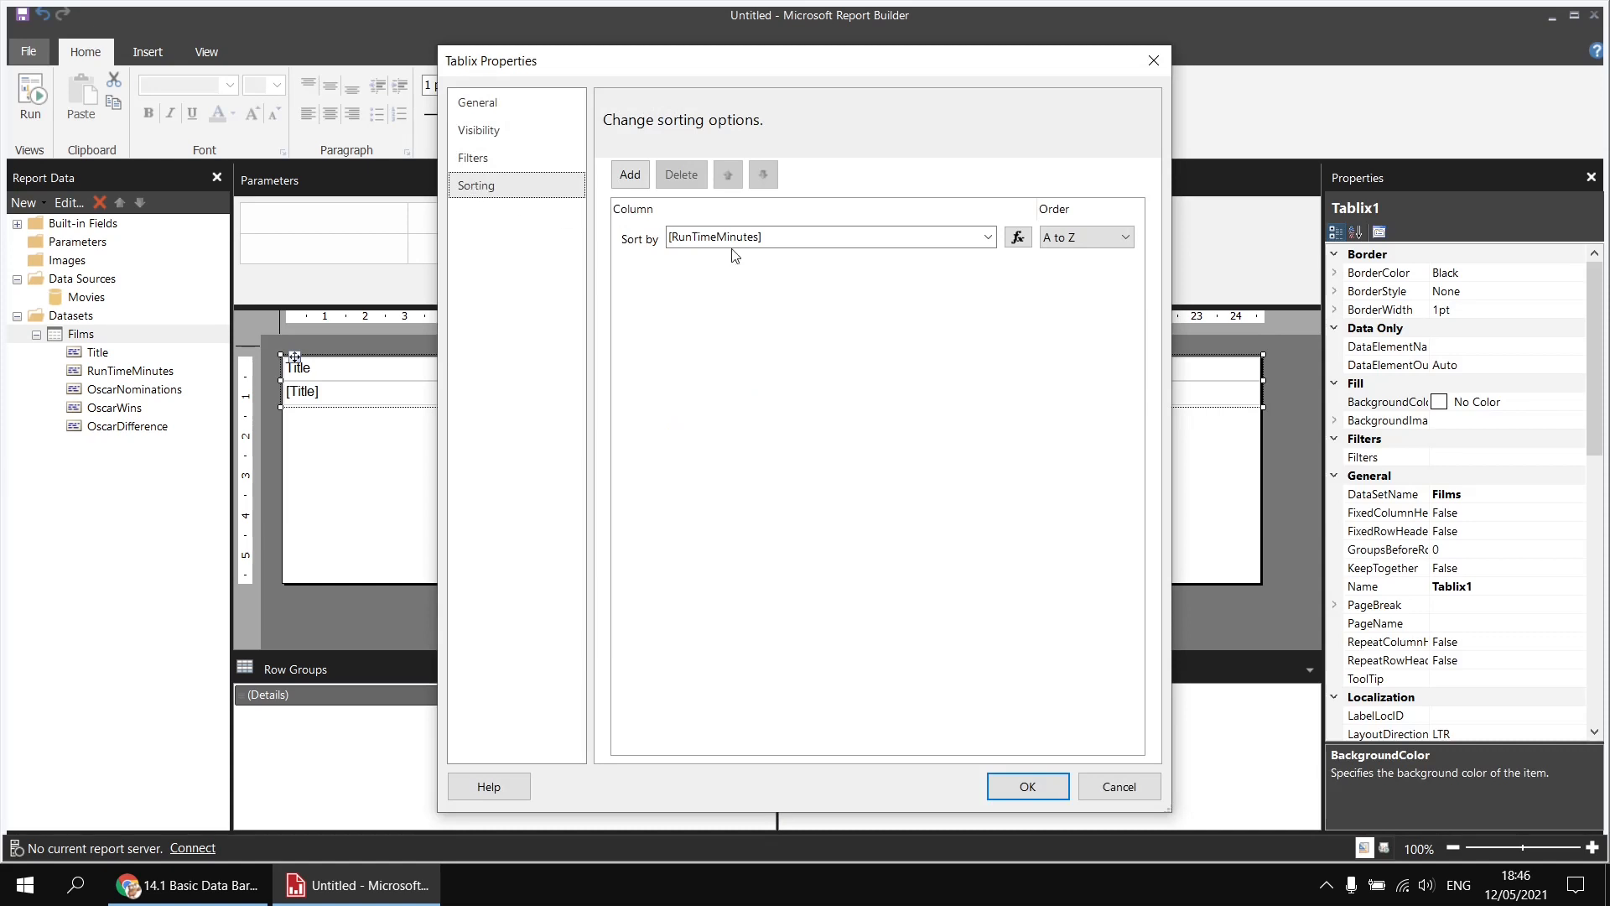
left_click(989, 238)
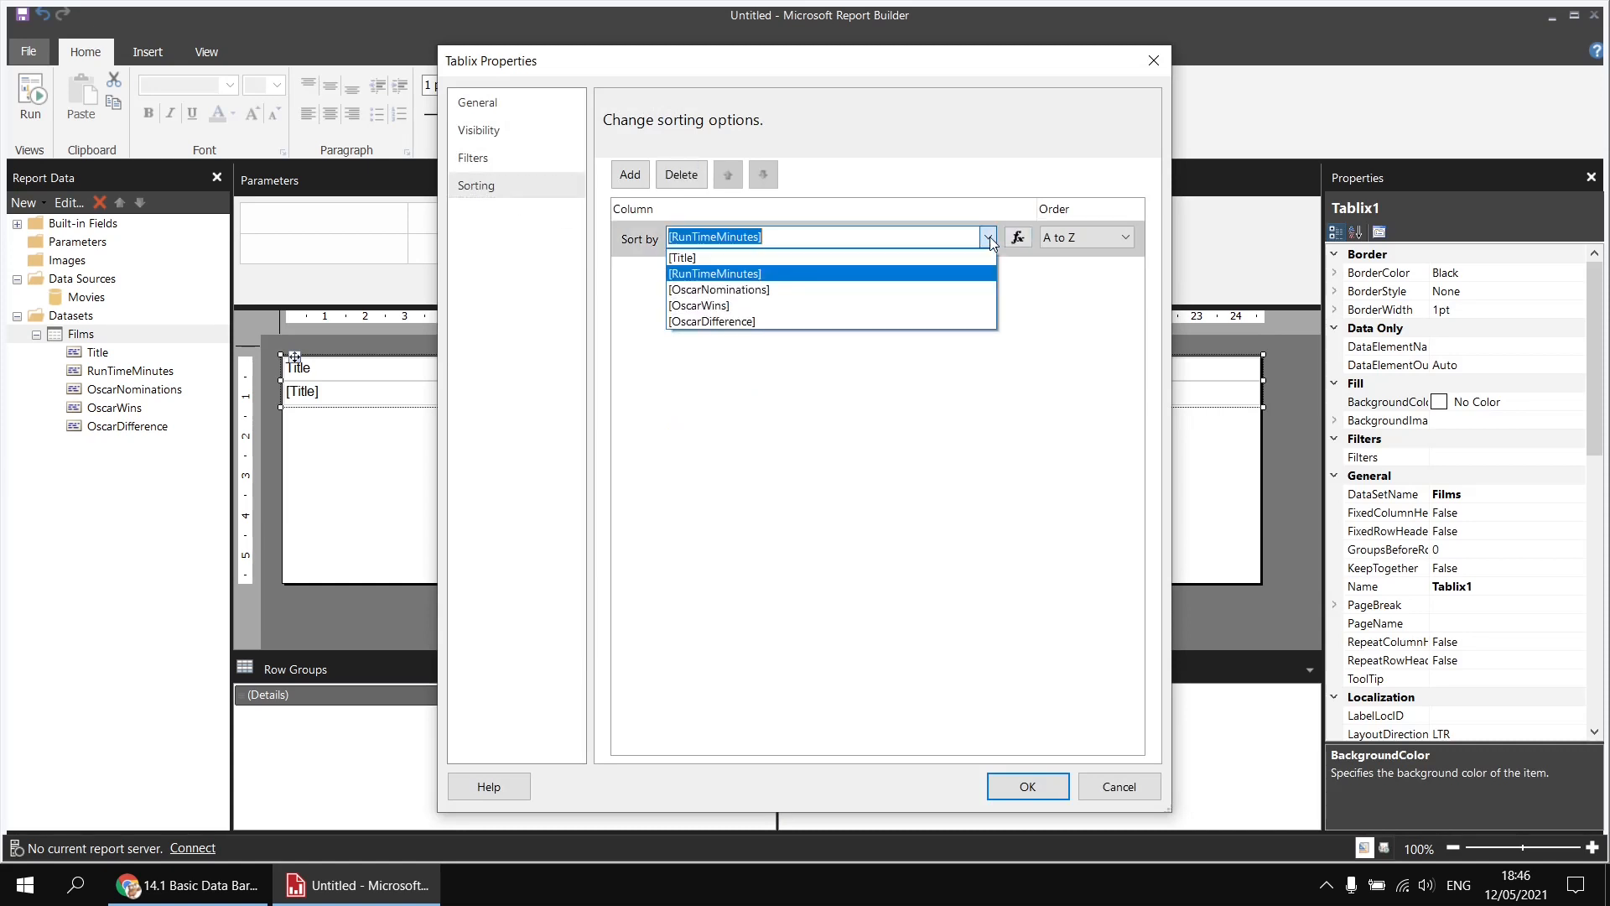
left_click(773, 293)
left_click(1071, 239)
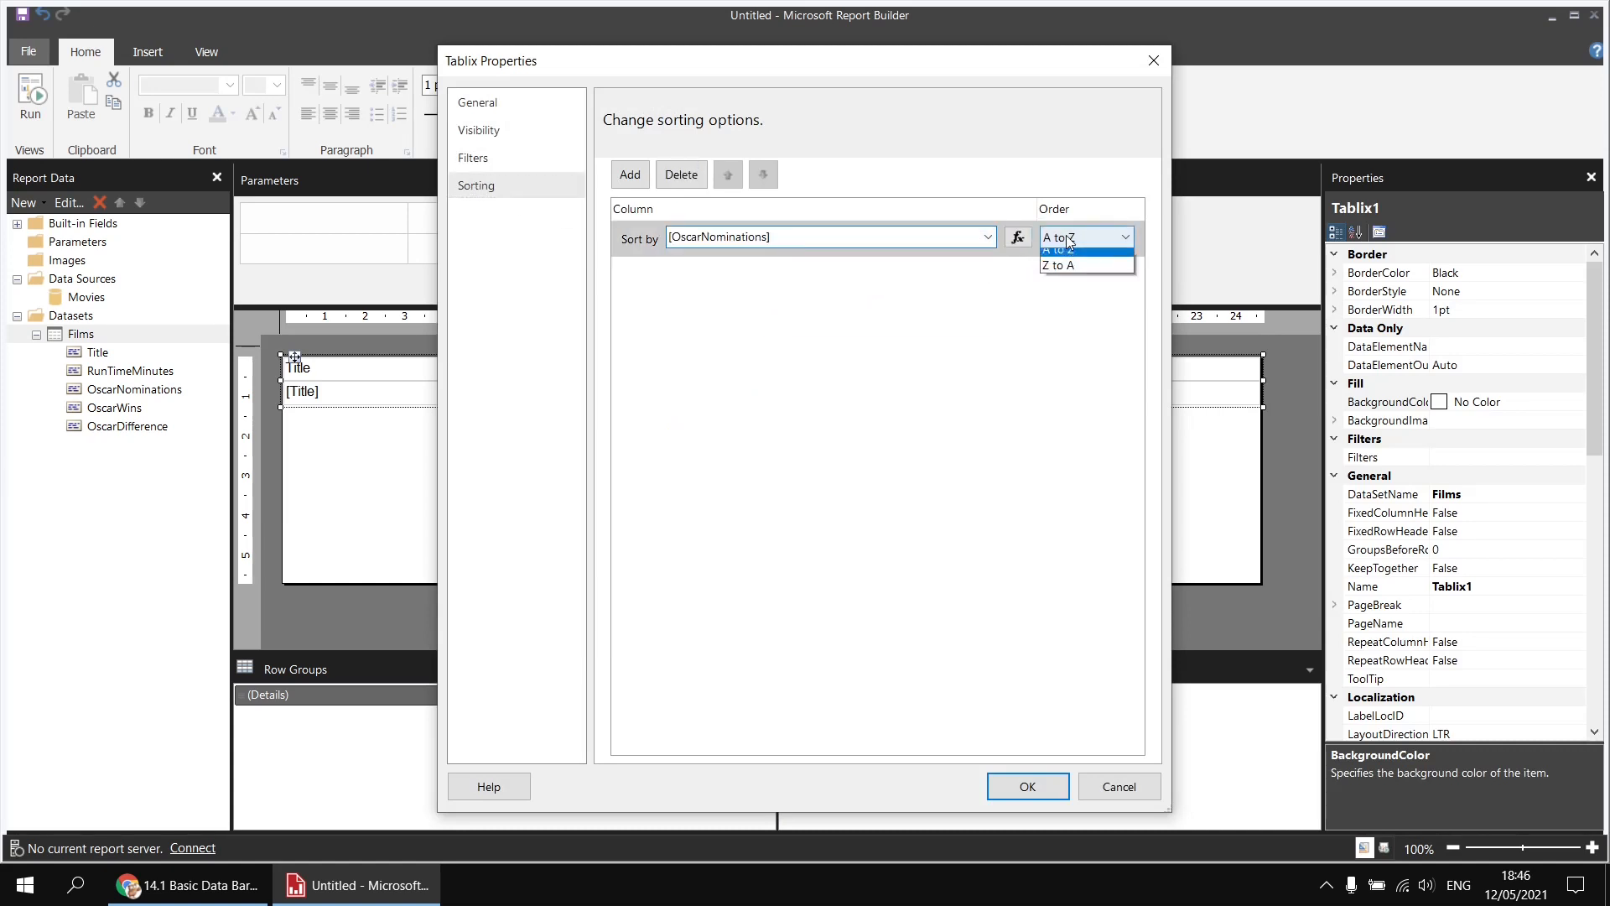
left_click(1071, 275)
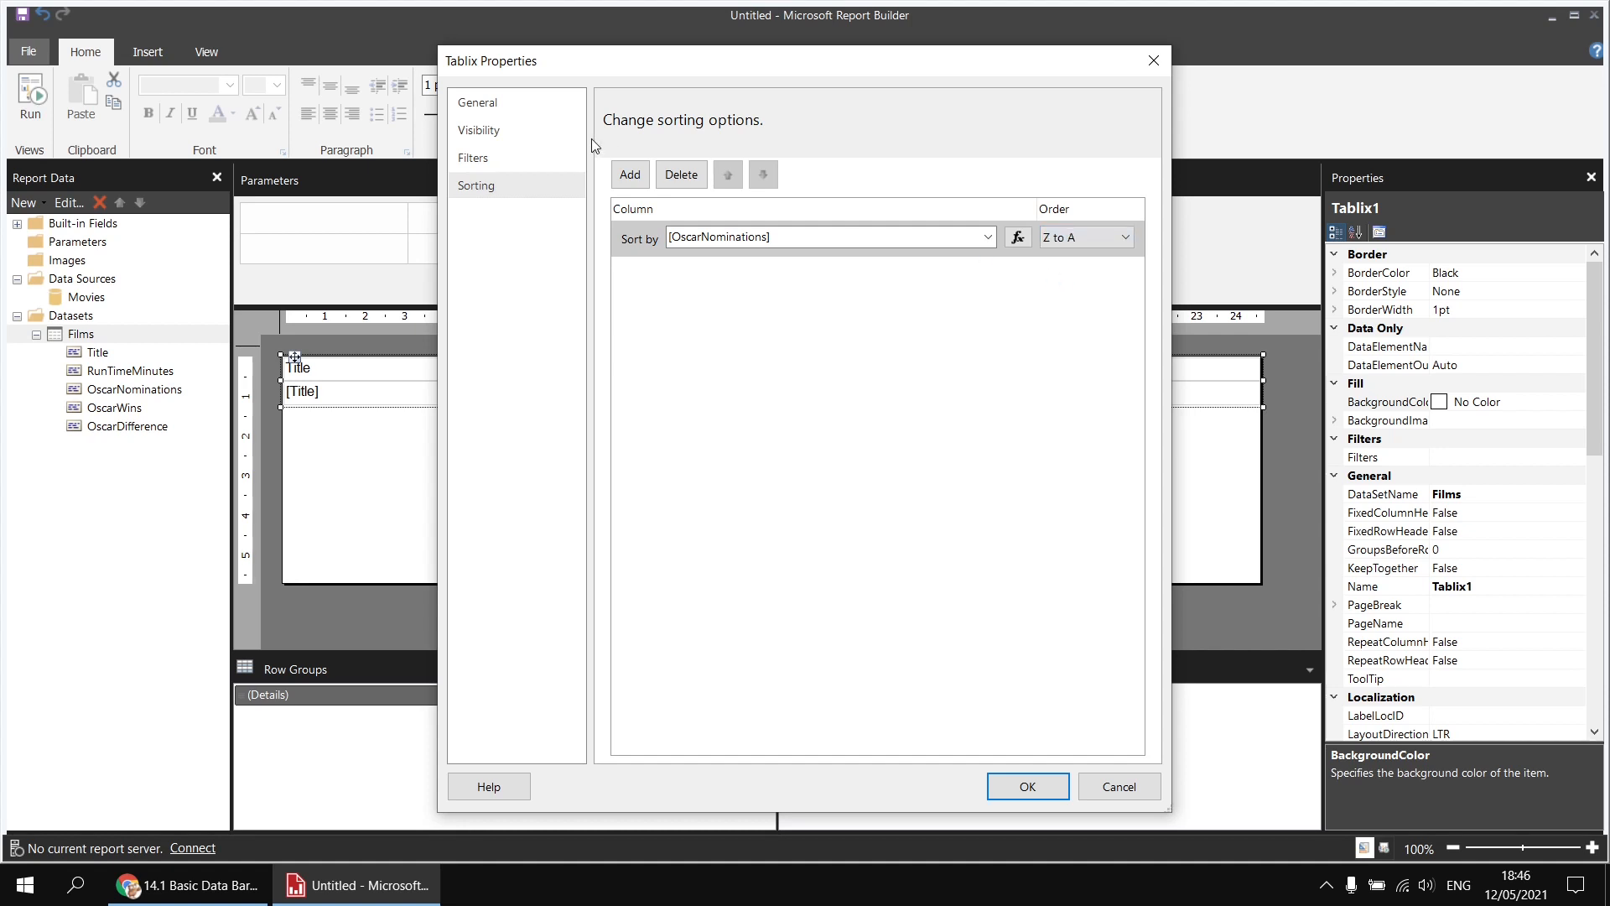
Add a second tablix sort level by OscarWins in Z to A order and preview the report.
left_click(630, 174)
left_click(988, 274)
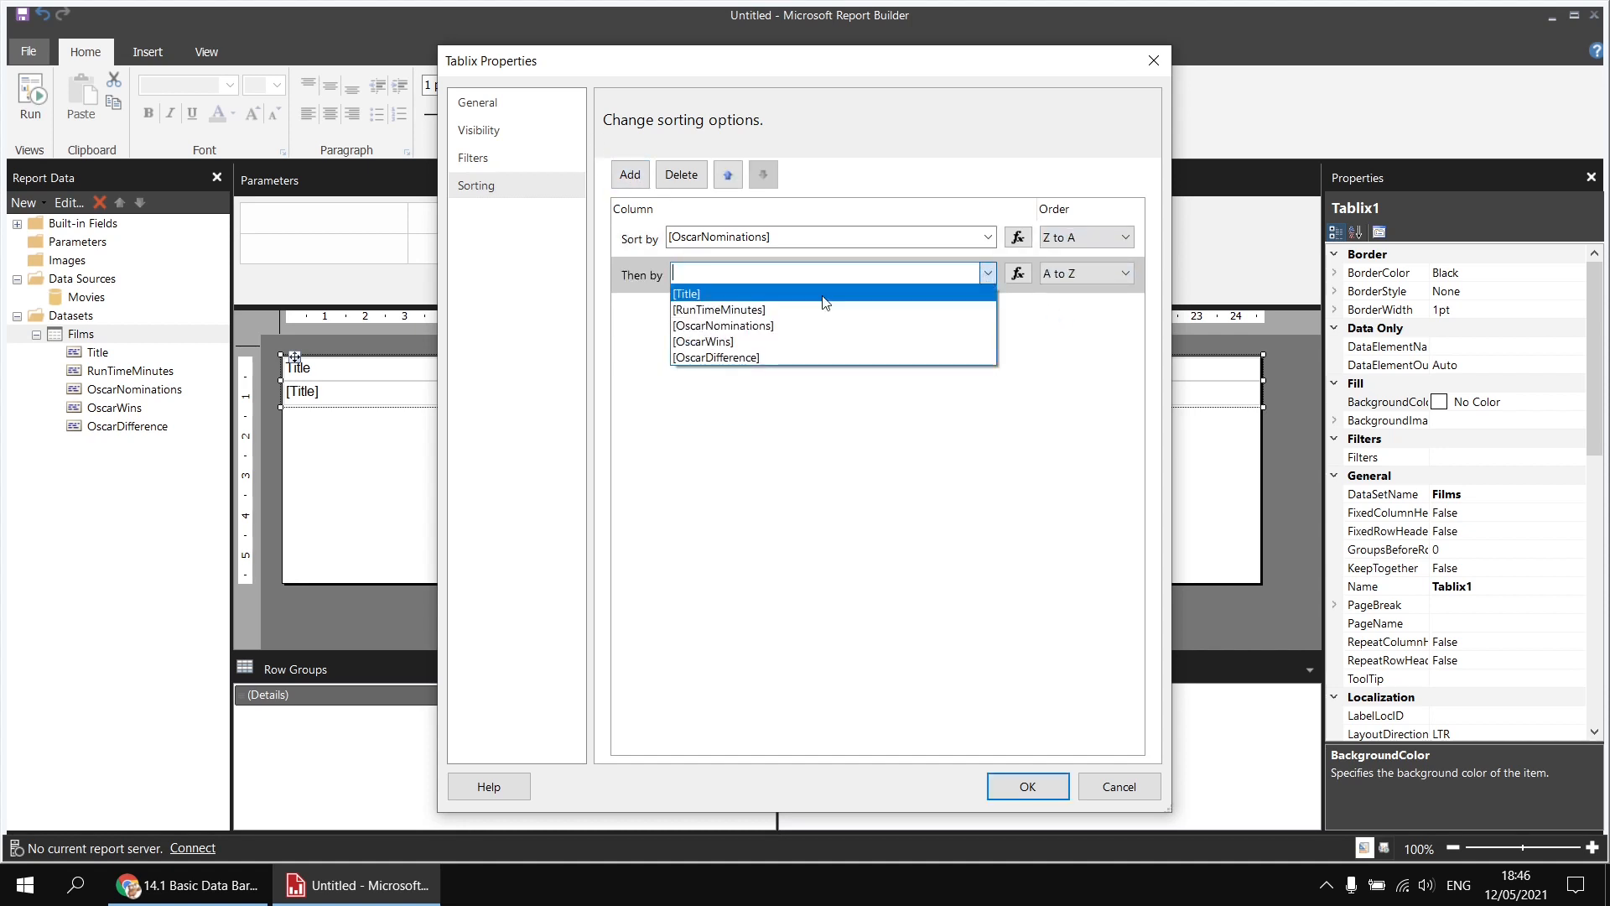
left_click(790, 339)
left_click(1099, 275)
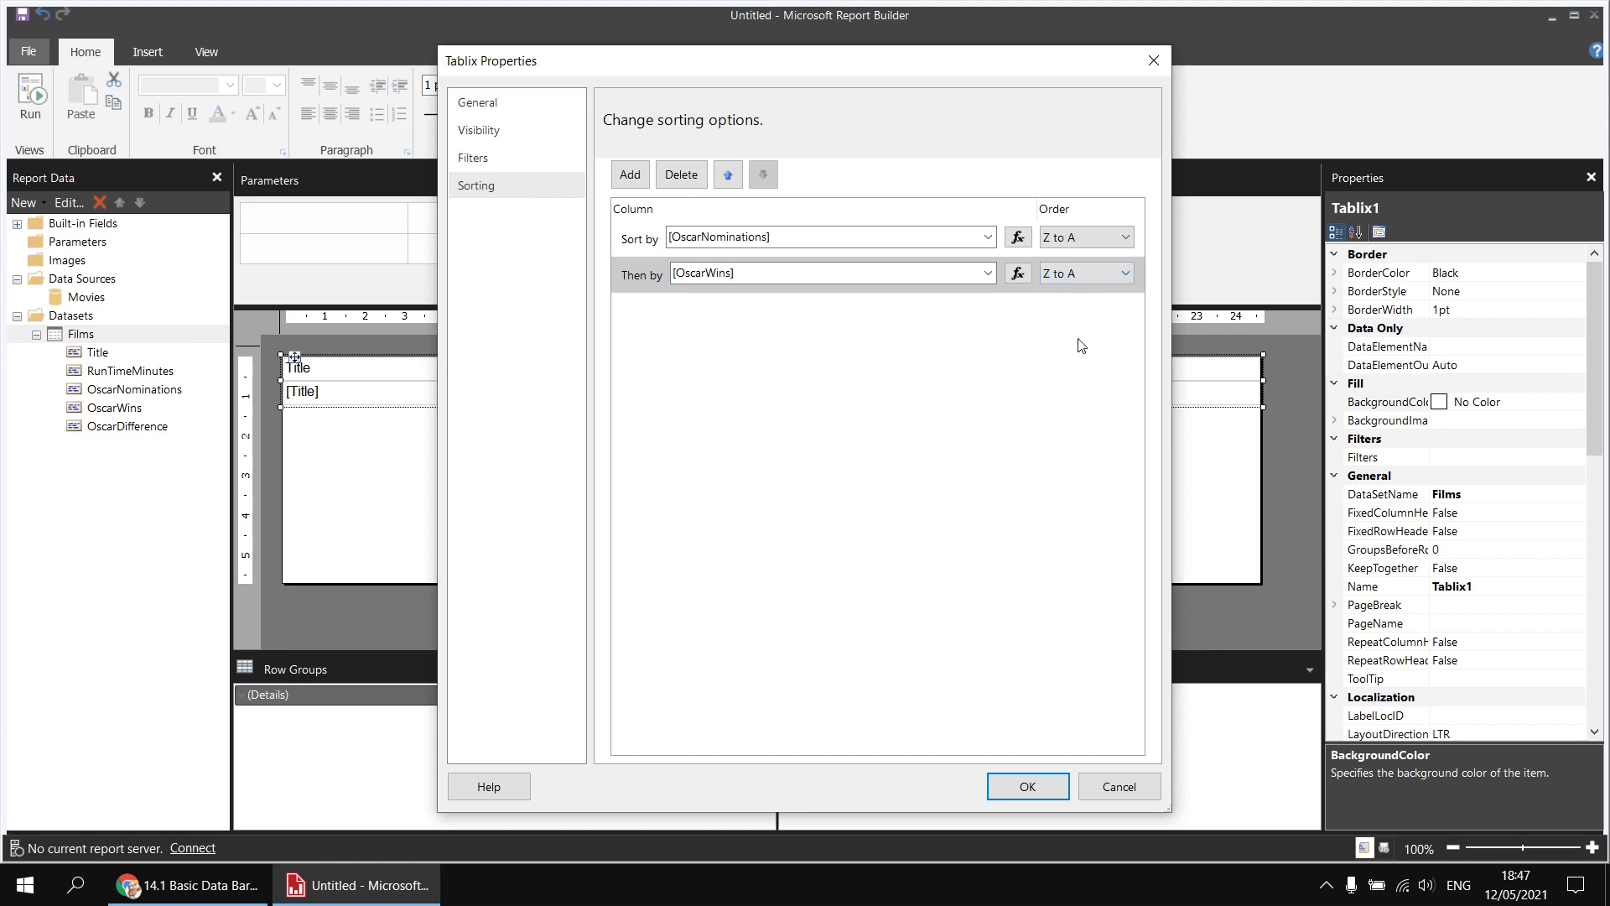
left_click(1028, 784)
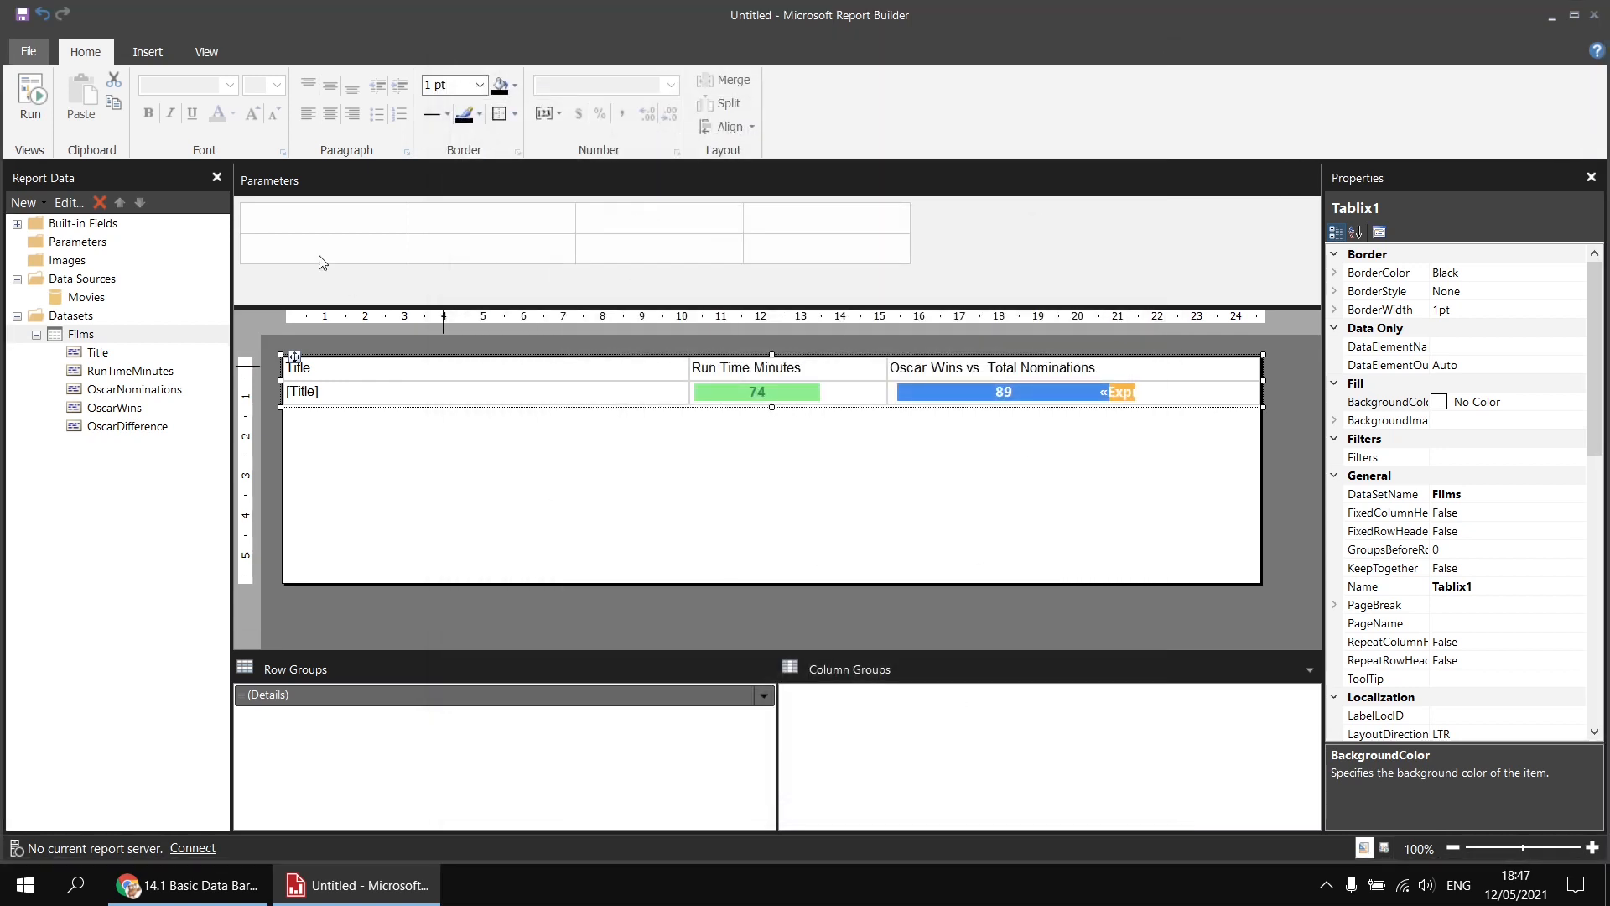
left_click(31, 96)
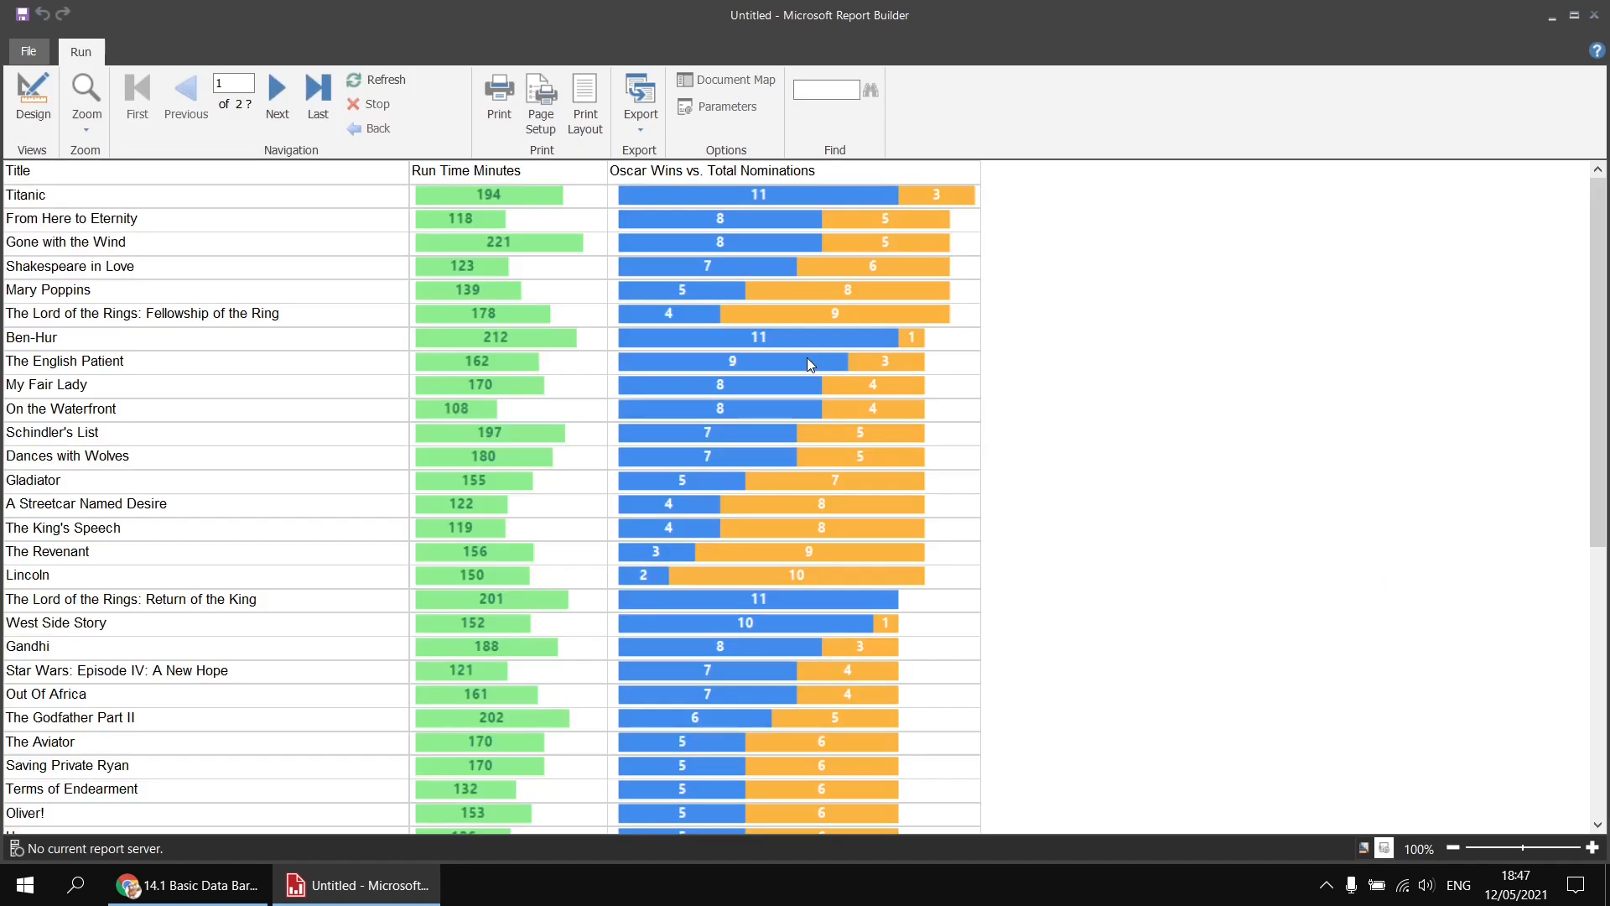